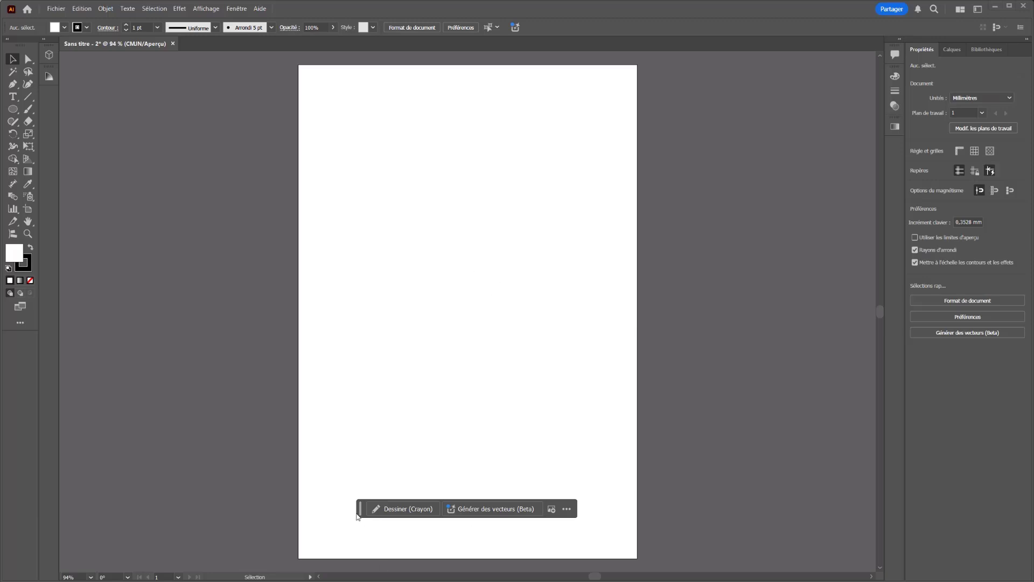
Draw a 210 × 297 mm rectangle covering the whole artboard
{"action": "left_click_drag", "start_coordinate": [361, 514], "coordinate": [361, 567]}
{"action": "scroll", "coordinate": [372, 452], "scroll_direction": "down", "scroll_amount": 1}
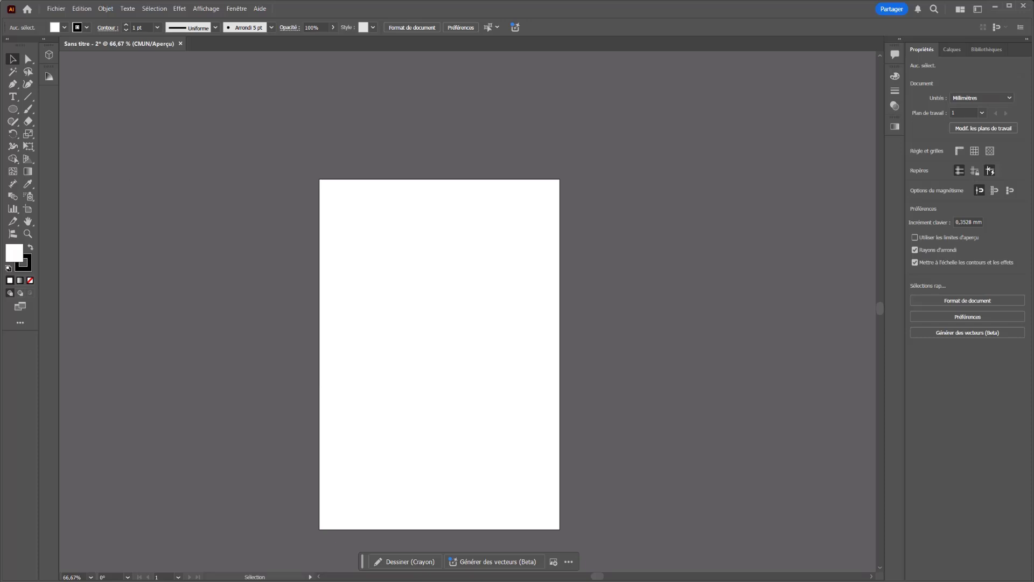
{"action": "left_click_drag", "start_coordinate": [13, 108], "coordinate": [54, 109]}
{"action": "mouse_move", "coordinate": [319, 179]}
{"action": "left_mouse_down"}
{"action": "mouse_move", "coordinate": [510, 532]}
{"action": "mouse_move", "coordinate": [559, 529]}
{"action": "left_mouse_up"}
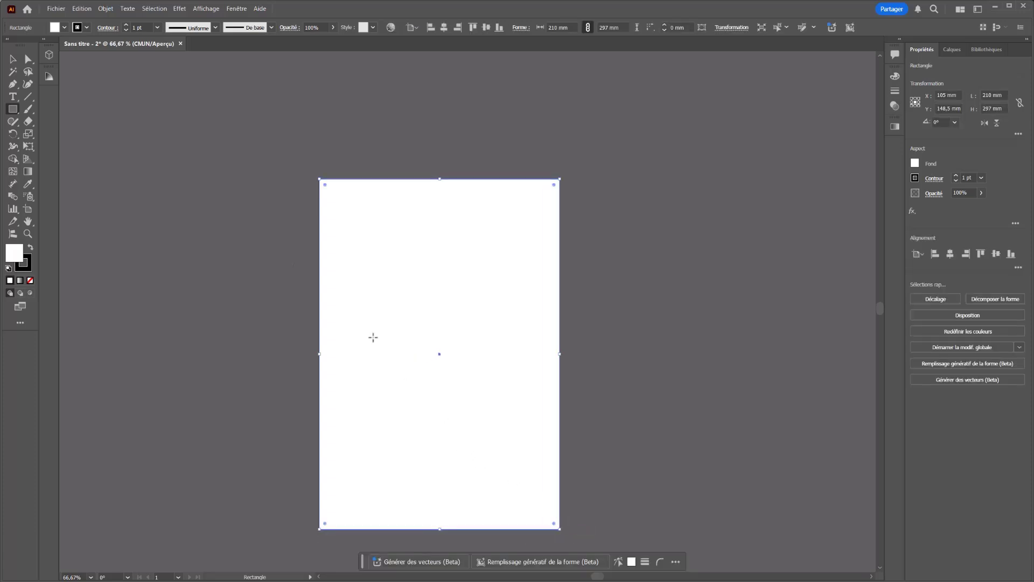
Remove the rectangle's stroke and fill it light blue with 24% cyan and 7% yellow
{"action": "left_click", "coordinate": [27, 267]}
{"action": "left_click", "coordinate": [31, 280]}
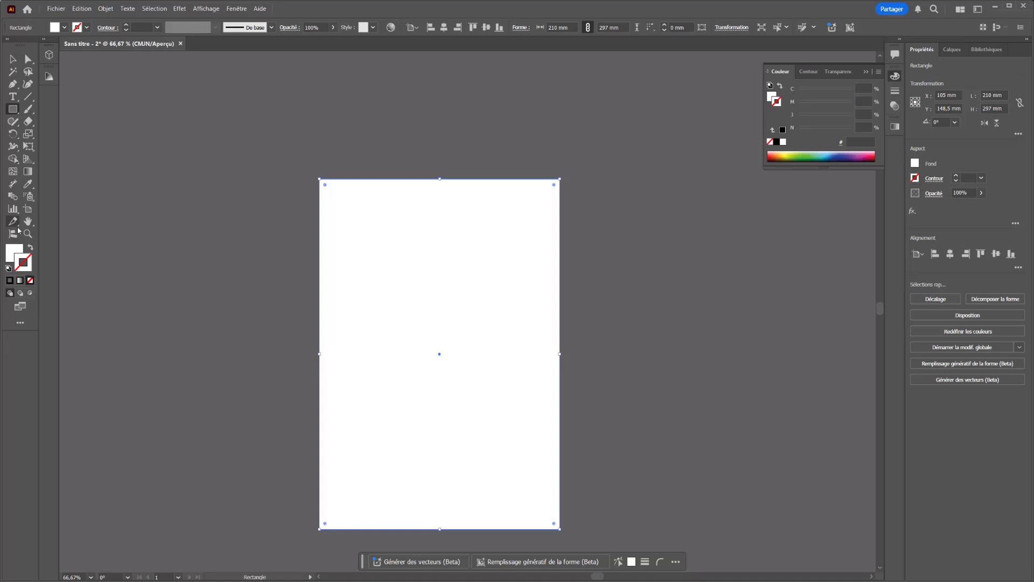
{"action": "left_click", "coordinate": [10, 256]}
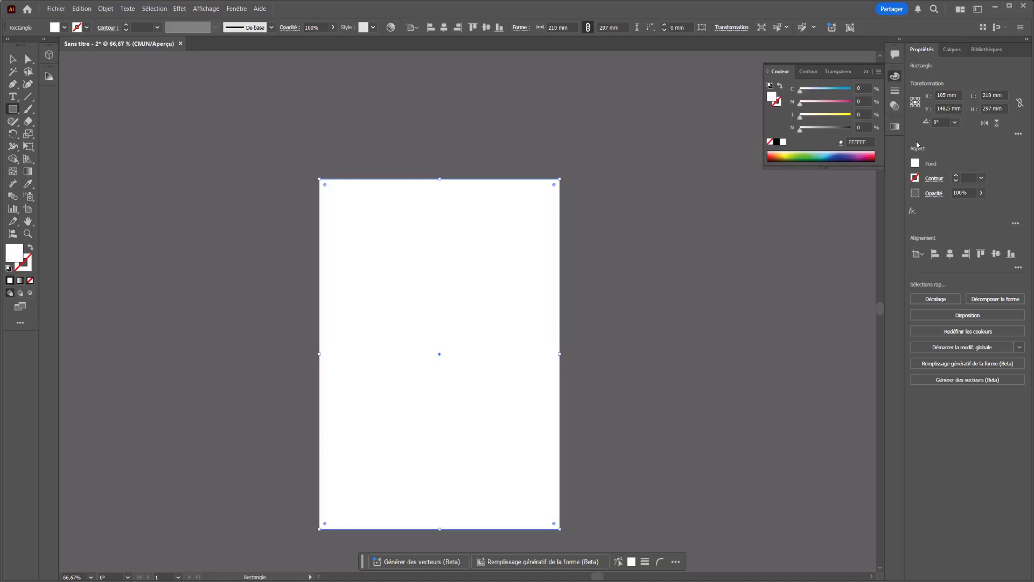
{"action": "left_click_drag", "start_coordinate": [802, 92], "coordinate": [805, 119]}
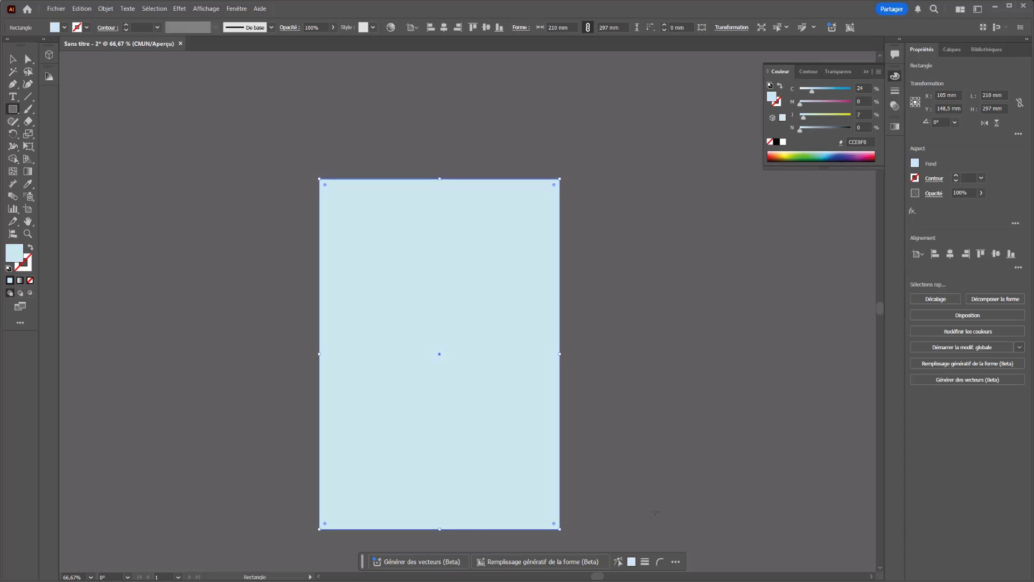
In Draw Inside mode, draw a closed Pen shape clipped by the rectangle, its curved upper edge descending from the upper left to the lower right
{"action": "left_click", "coordinate": [30, 294]}
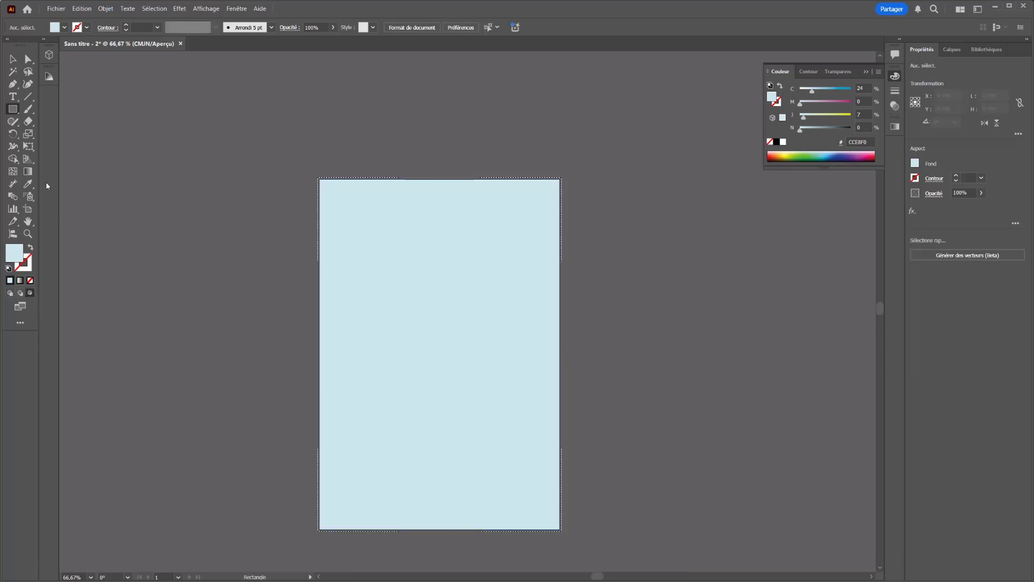
{"action": "key", "text": "p"}
{"action": "left_click", "coordinate": [297, 218]}
{"action": "left_click_drag", "start_coordinate": [635, 487], "coordinate": [835, 538]}
{"action": "left_click", "coordinate": [252, 515]}
{"action": "left_click_drag", "start_coordinate": [211, 408], "coordinate": [216, 389]}
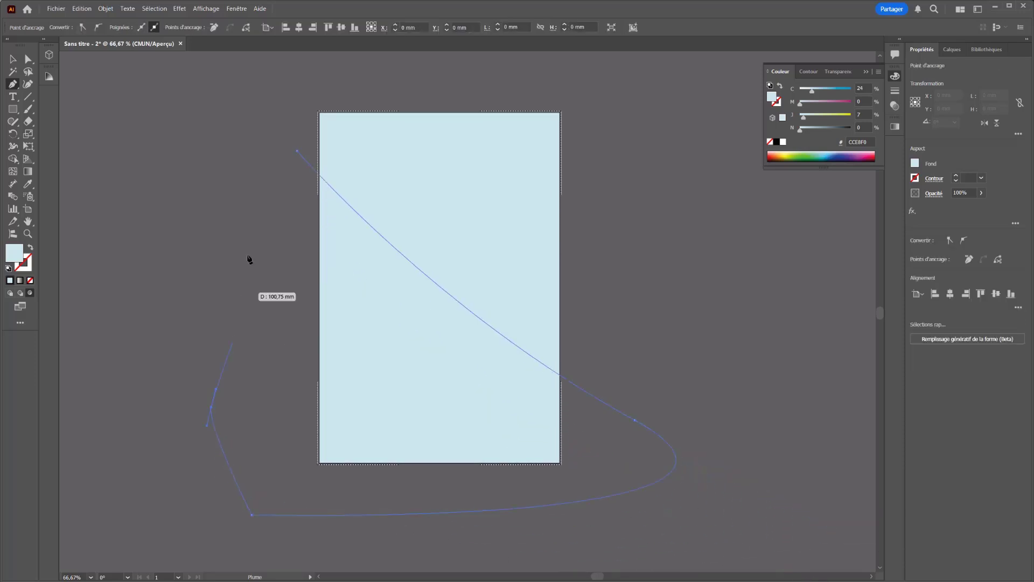
{"action": "left_click", "coordinate": [297, 151]}
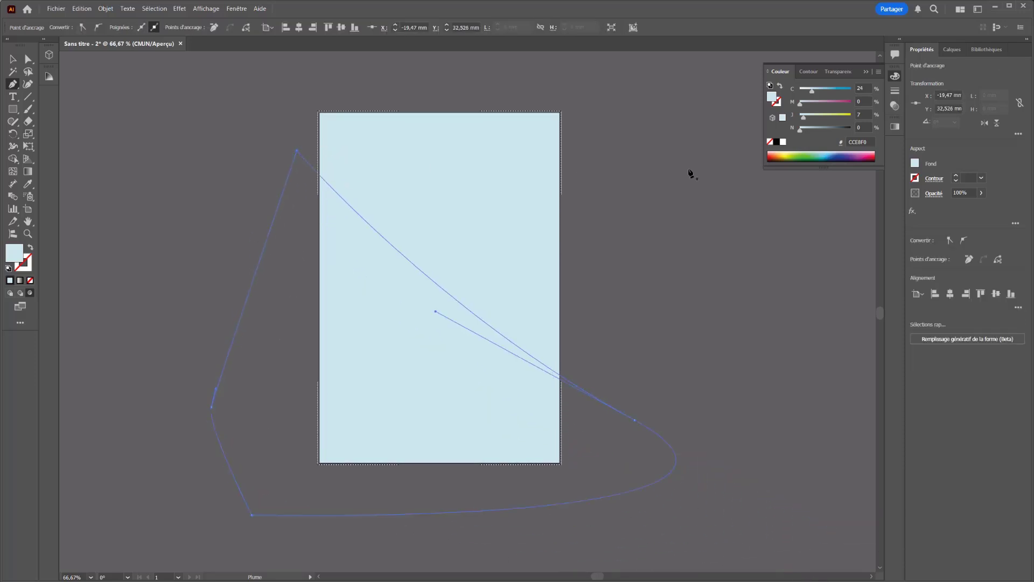
Darken the clipped shape's fill to 34% cyan and 9% black, keeping 7% yellow, and deselect it
{"action": "left_click_drag", "start_coordinate": [812, 90], "coordinate": [818, 94]}
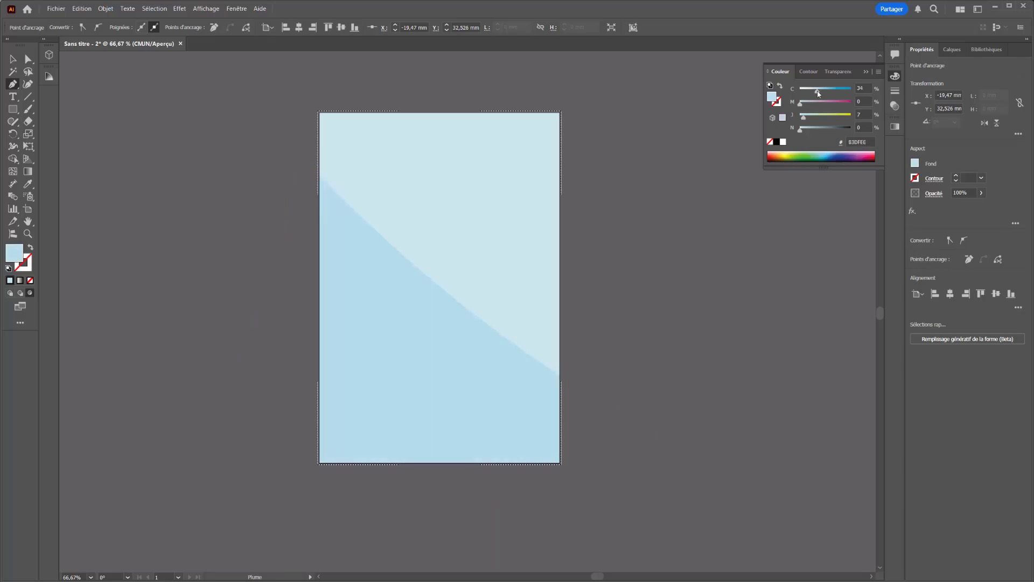
{"action": "left_click_drag", "start_coordinate": [800, 129], "coordinate": [805, 129]}
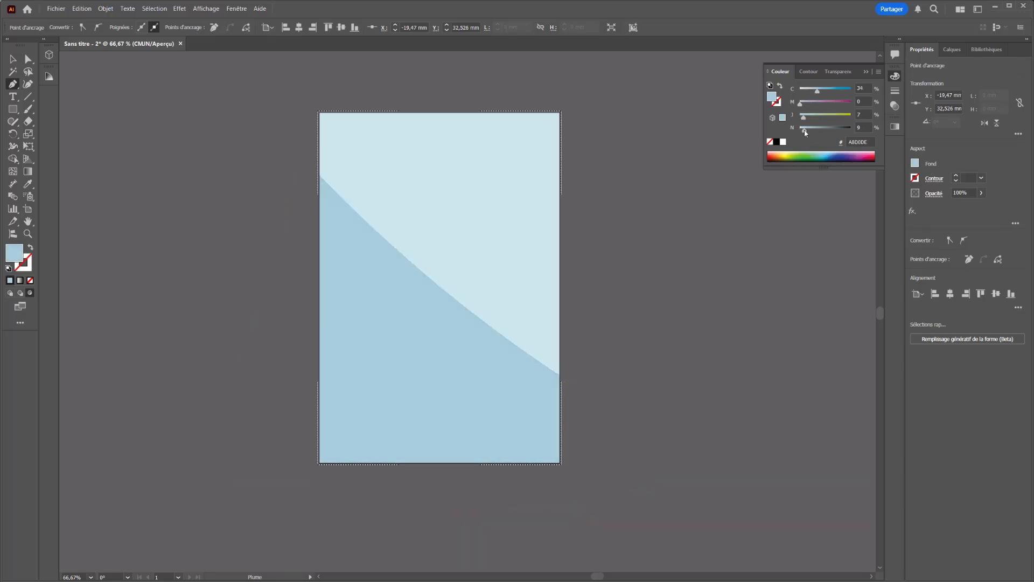
{"action": "left_click", "coordinate": [13, 59]}
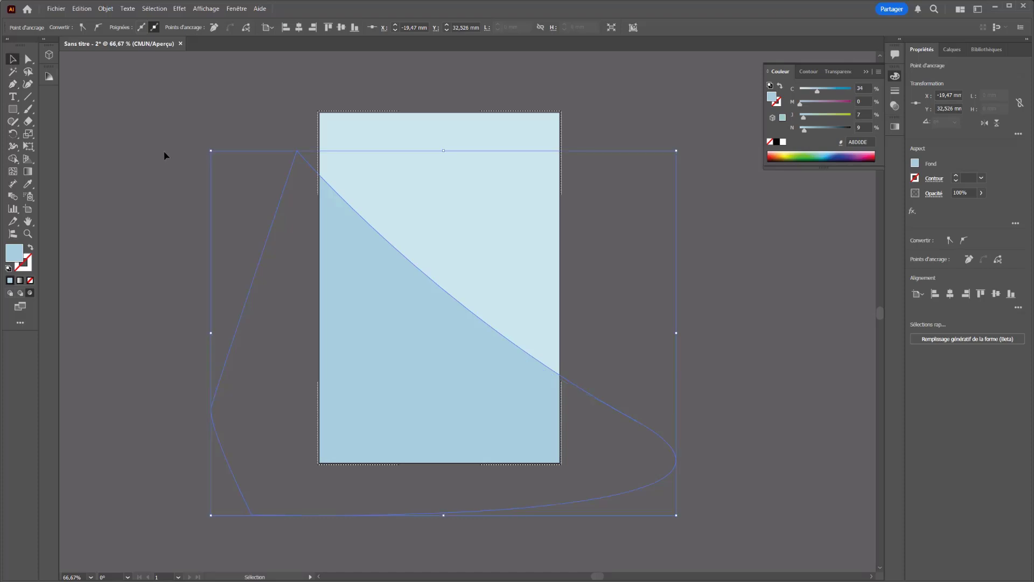
{"action": "left_click", "coordinate": [163, 154]}
{"action": "scroll", "coordinate": [208, 240], "scroll_direction": "right", "scroll_amount": 3}
{"action": "scroll", "coordinate": [305, 358], "scroll_direction": "up", "scroll_amount": 3}
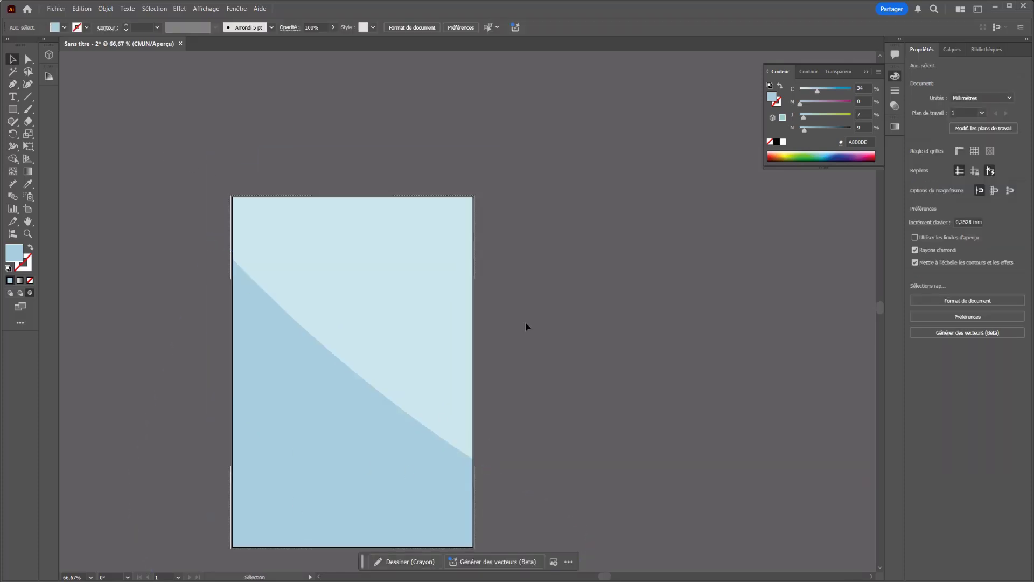
Lock the Calque 1 layer and rename it Fond
{"action": "left_click", "coordinate": [952, 50]}
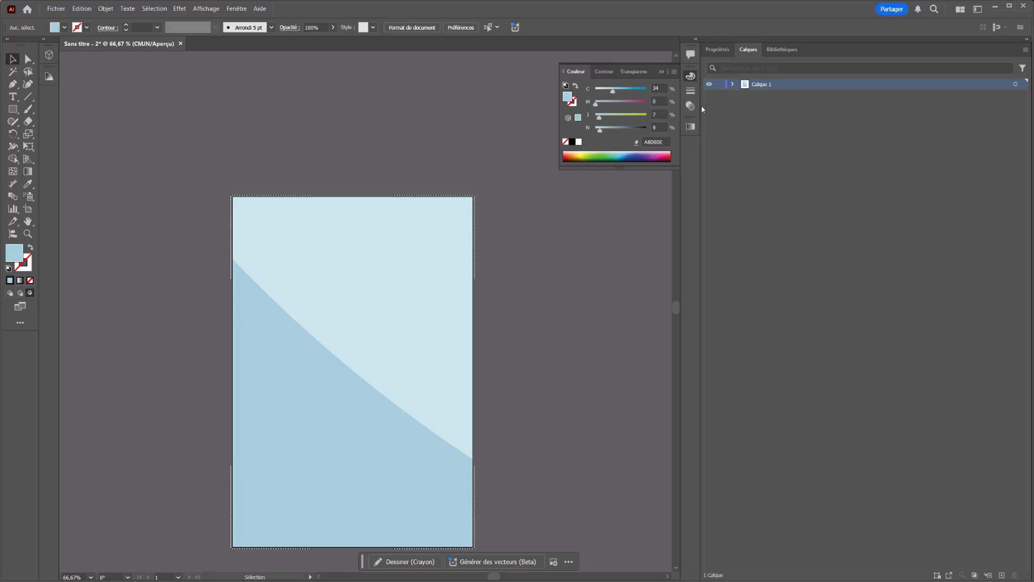
{"action": "left_click_drag", "start_coordinate": [702, 105], "coordinate": [798, 105]}
{"action": "left_click", "coordinate": [829, 85]}
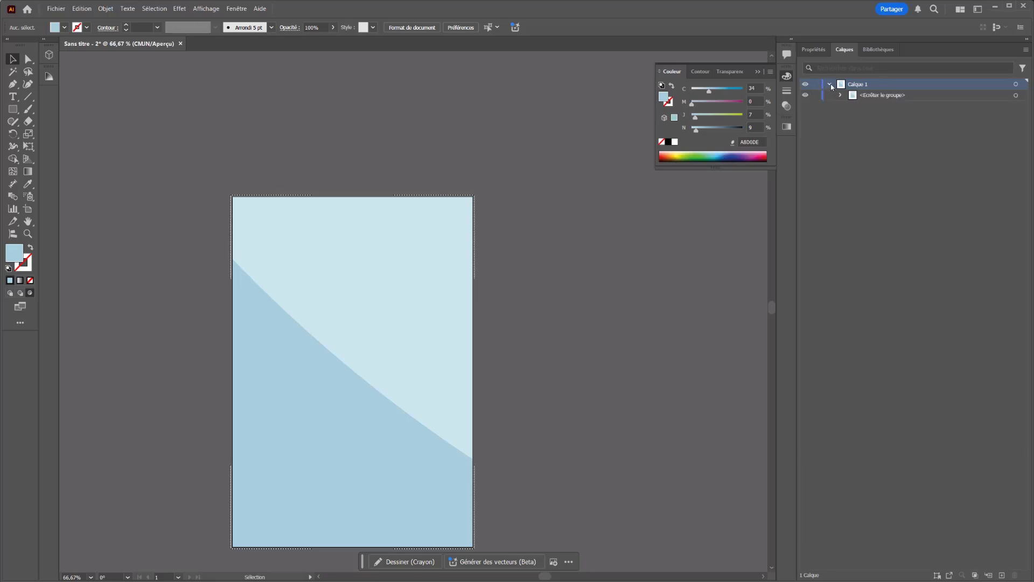
{"action": "left_click", "coordinate": [830, 85]}
{"action": "double_click", "coordinate": [856, 85]}
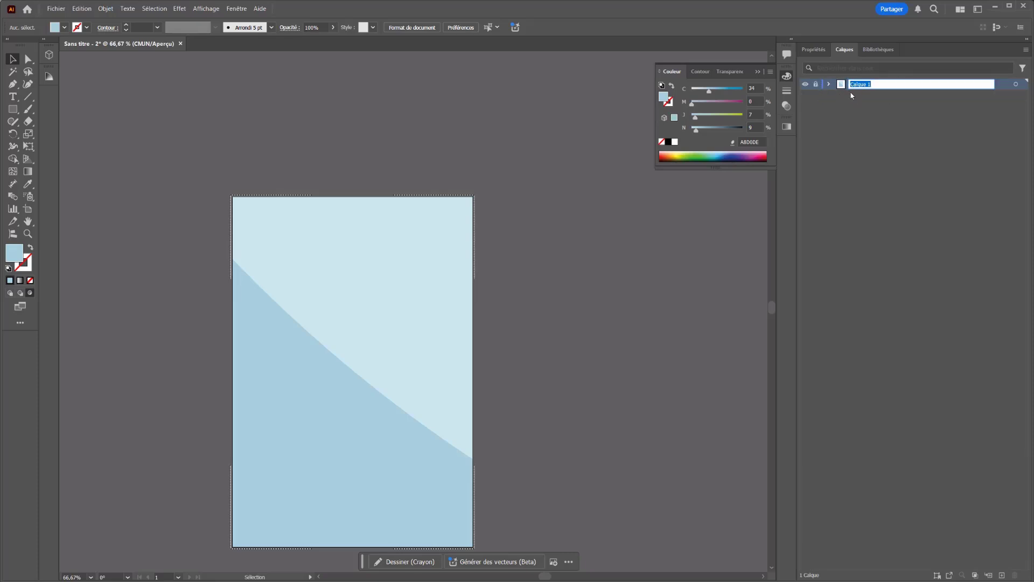
{"action": "type", "text": "Fond"}
{"action": "key", "text": "Return"}
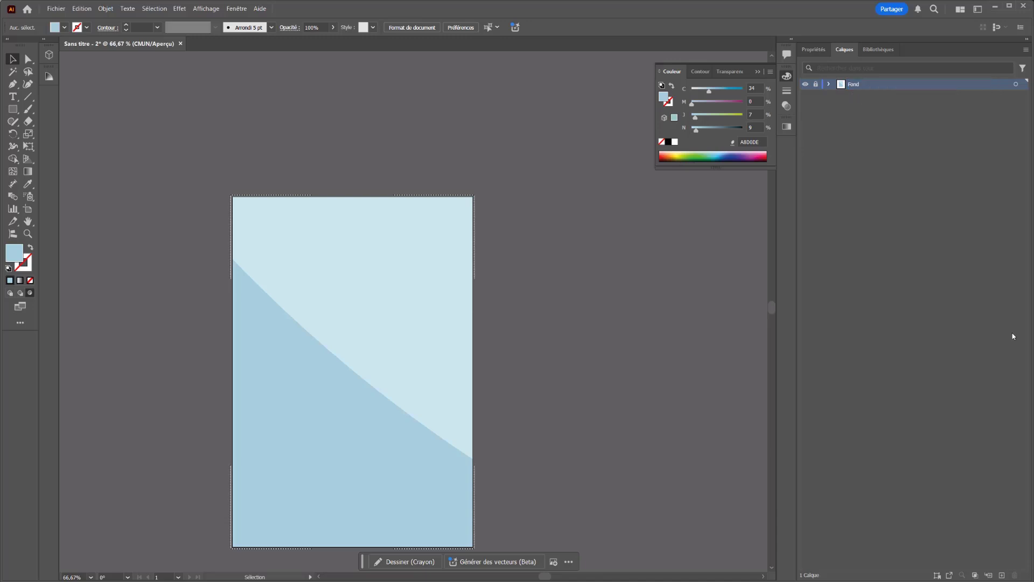
Add a layer above Fond and draw a mountain outline across the artboard with the Pencil tool, extending past both sides
{"action": "left_click", "coordinate": [1002, 575]}
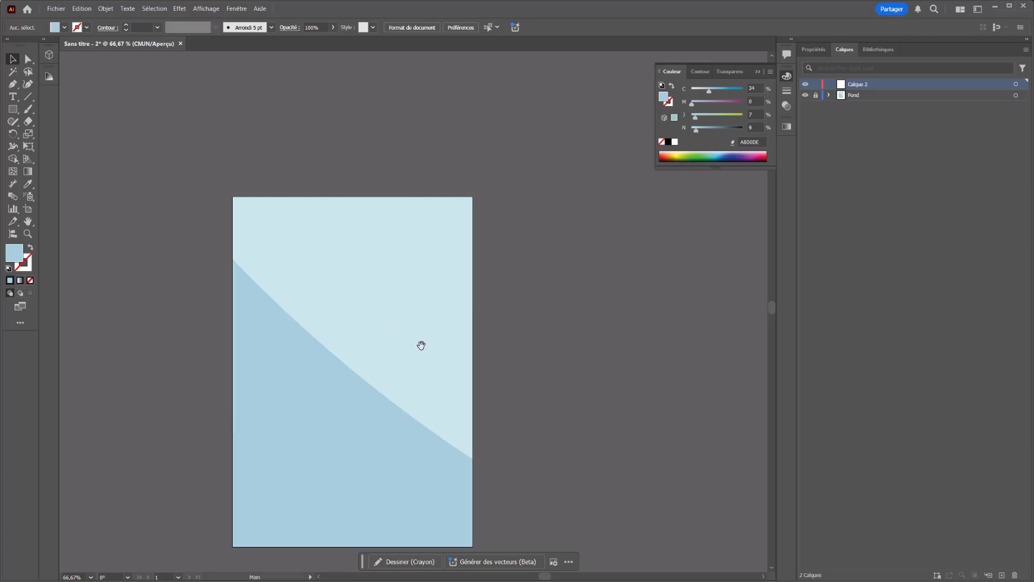
{"action": "left_click_drag", "start_coordinate": [421, 344], "coordinate": [412, 301]}
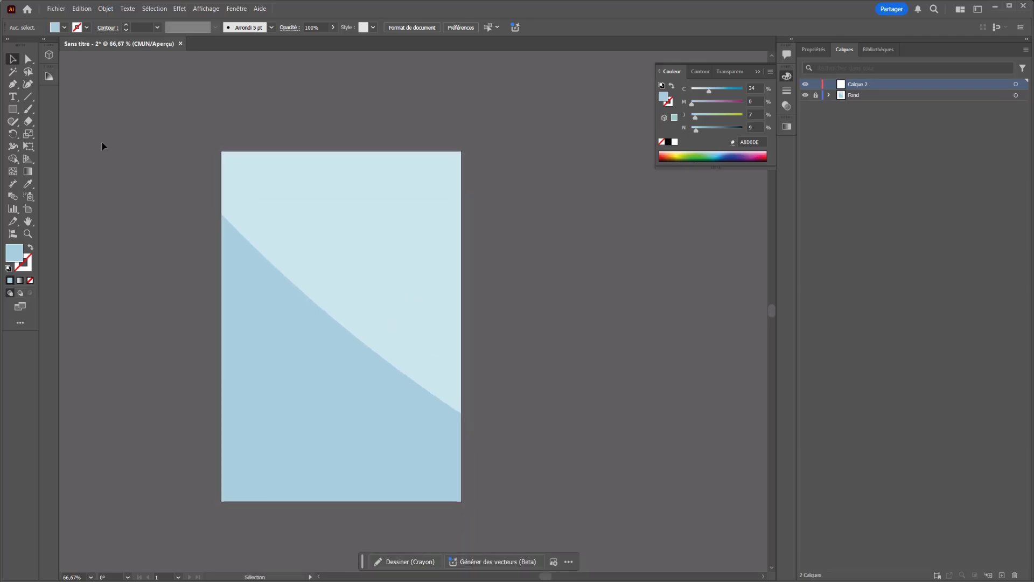
{"action": "left_click", "coordinate": [11, 126]}
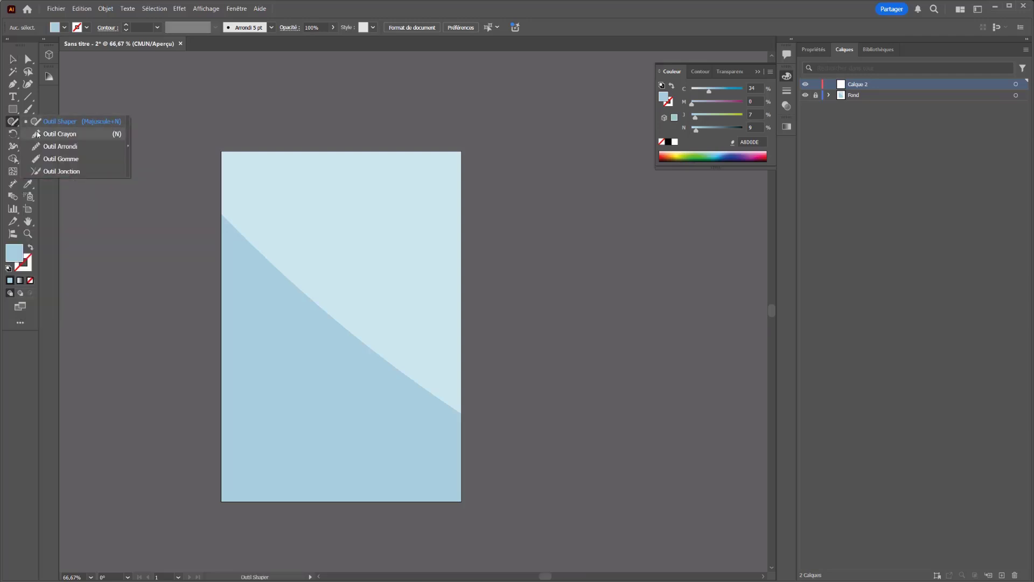
{"action": "left_click", "coordinate": [38, 133]}
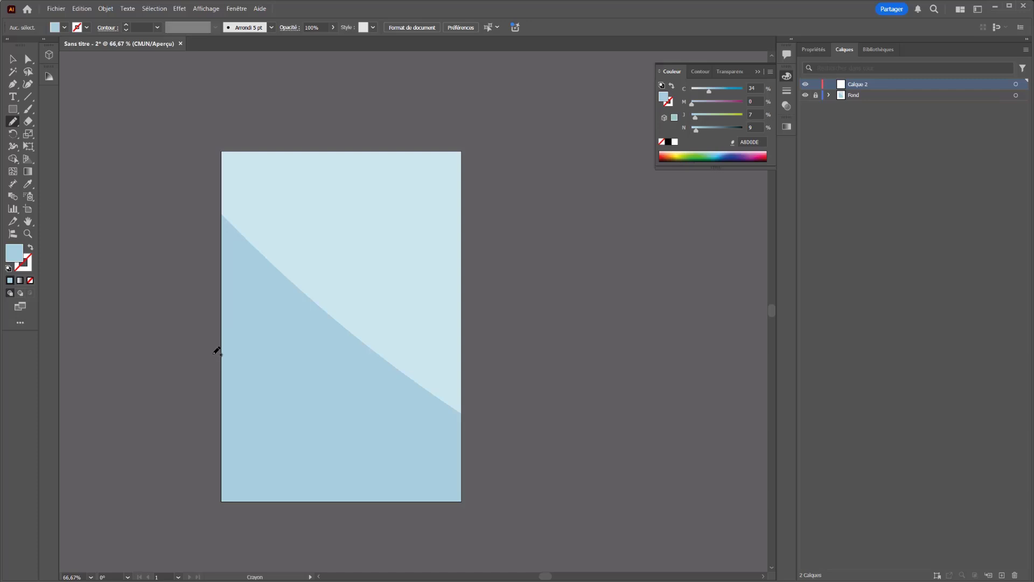
{"action": "mouse_move", "coordinate": [214, 354]}
{"action": "left_mouse_down"}
{"action": "mouse_move", "coordinate": [295, 270]}
{"action": "mouse_move", "coordinate": [323, 262]}
{"action": "mouse_move", "coordinate": [472, 351]}
{"action": "mouse_move", "coordinate": [502, 389]}
{"action": "left_mouse_up"}
{"action": "mouse_move", "coordinate": [496, 426]}
{"action": "left_mouse_down"}
{"action": "mouse_move", "coordinate": [310, 415]}
{"action": "mouse_move", "coordinate": [223, 425]}
{"action": "mouse_move", "coordinate": [188, 413]}
{"action": "mouse_move", "coordinate": [181, 377]}
{"action": "left_mouse_up"}
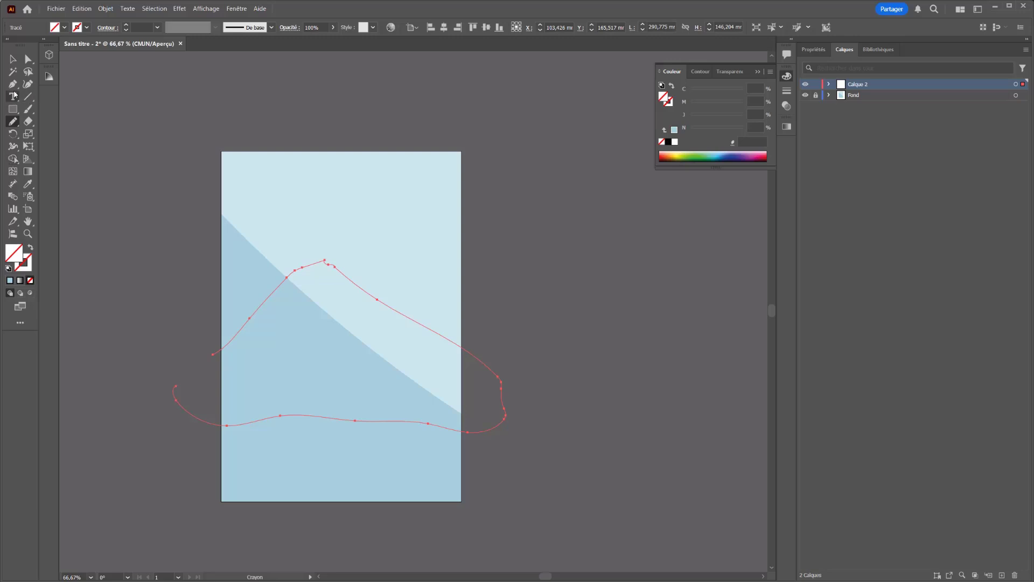
Close the mountain outline on its left side with the Pen tool and fill it light grey with 13% black
{"action": "key", "text": "p"}
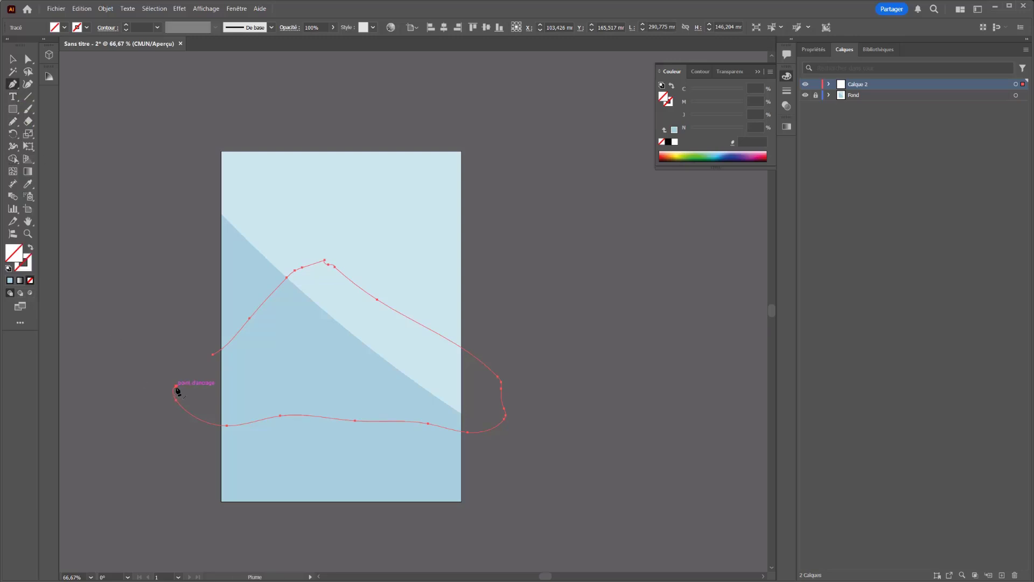
{"action": "left_click", "coordinate": [176, 387]}
{"action": "left_click_drag", "start_coordinate": [214, 354], "coordinate": [228, 347]}
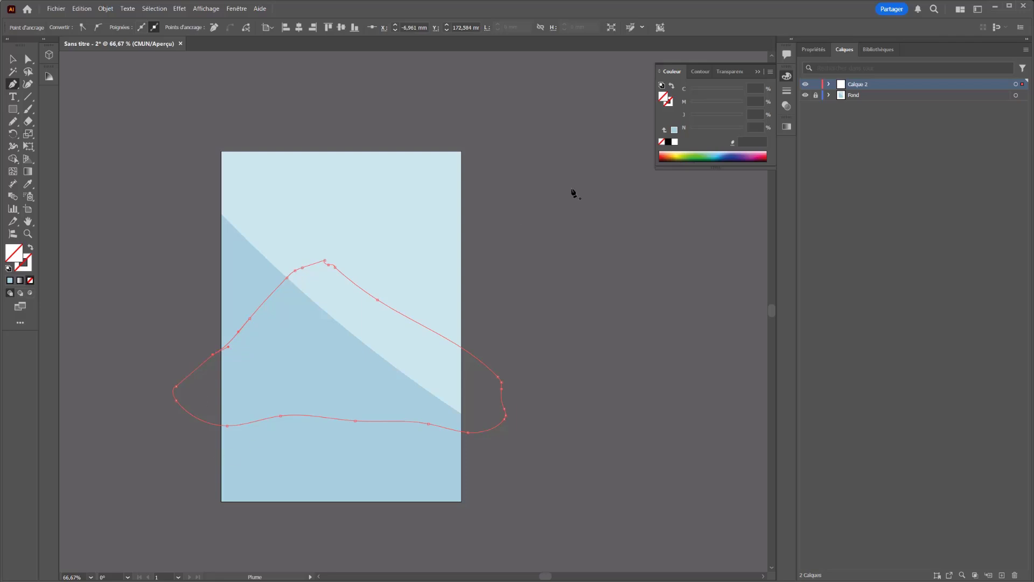
{"action": "left_click", "coordinate": [670, 143]}
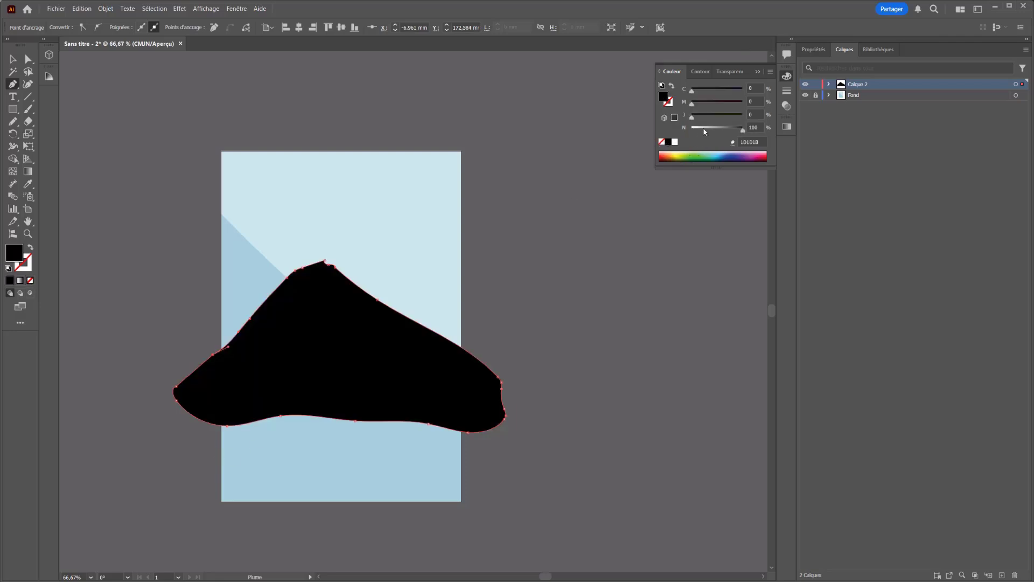
{"action": "left_click_drag", "start_coordinate": [704, 131], "coordinate": [699, 130]}
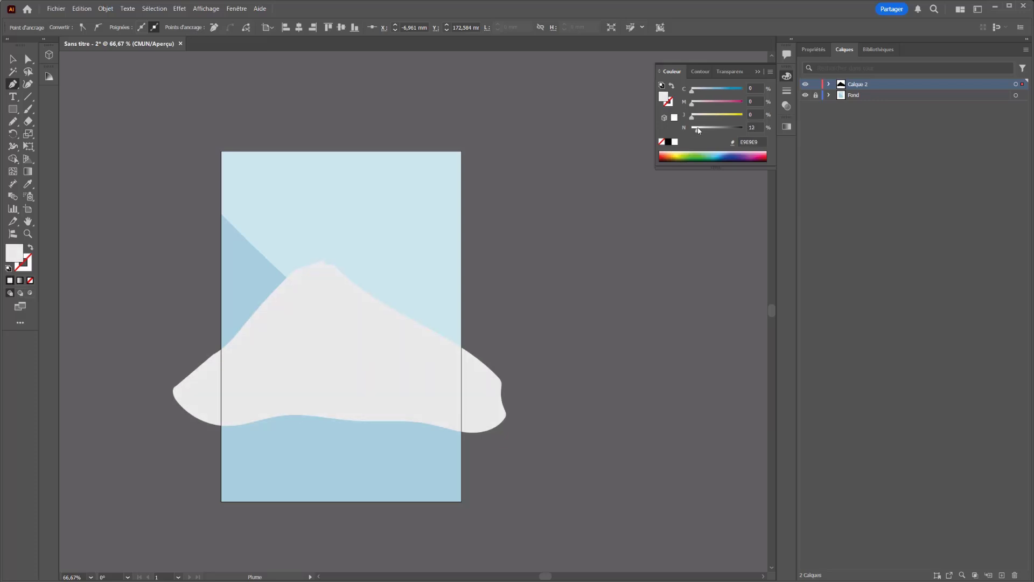
Reshape the mountain's summit into a smooth rounded peak by adjusting its anchor points
{"action": "key", "text": "a"}
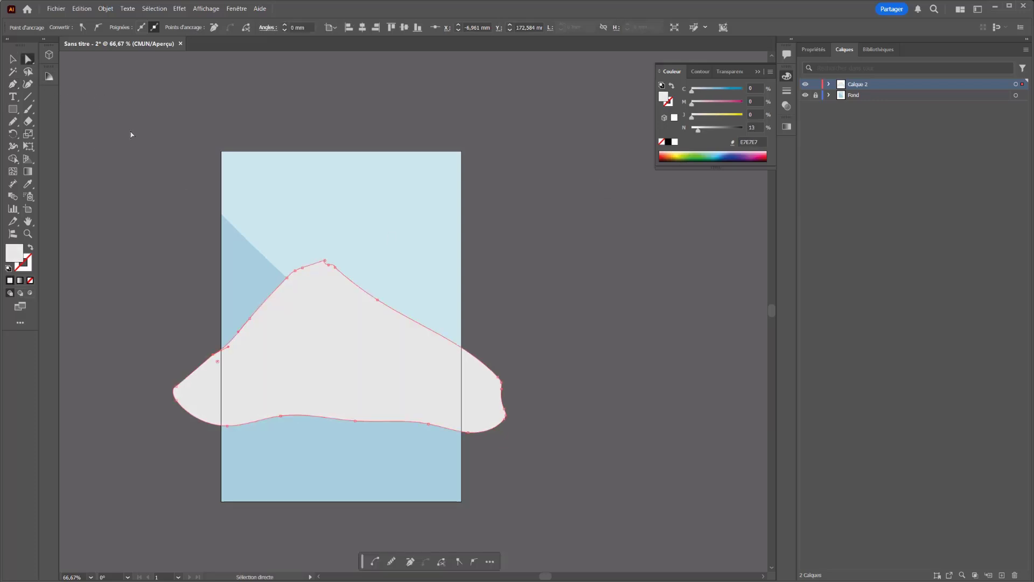
{"action": "key", "text": "ctrl+1"}
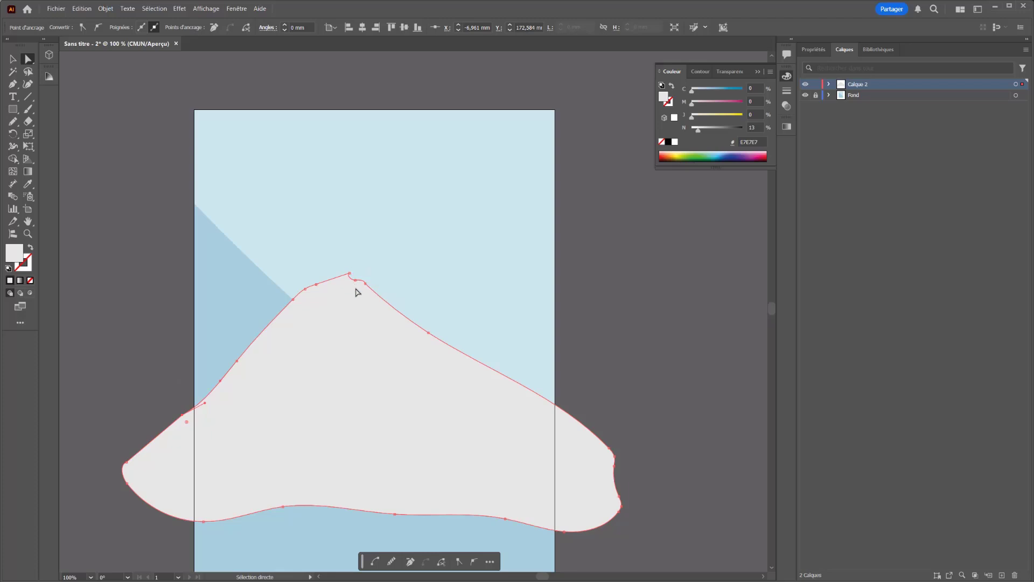
{"action": "left_click_drag", "start_coordinate": [356, 280], "coordinate": [379, 278]}
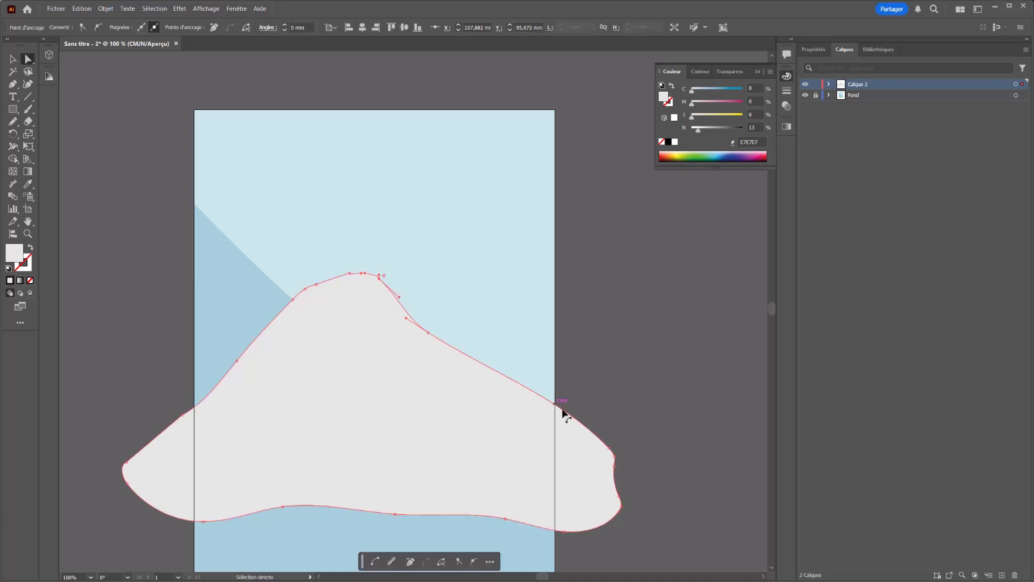
{"action": "left_click_drag", "start_coordinate": [461, 345], "coordinate": [402, 286]}
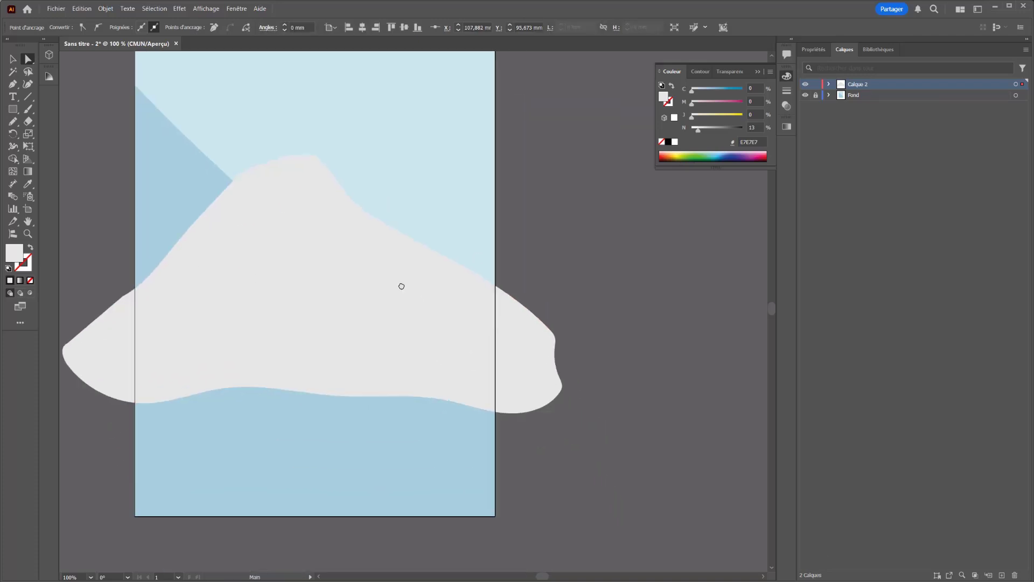
Rename the Calque 2 layer as montagne
{"action": "double_click", "coordinate": [860, 85]}
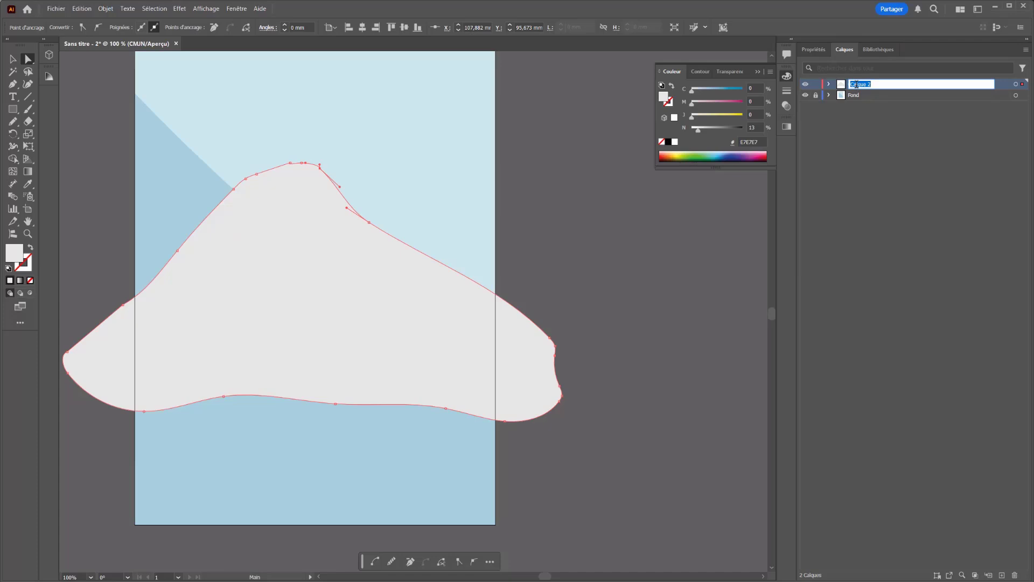
{"action": "type", "text": "montagne"}
{"action": "key", "text": "Return"}
Add a new layer directly above the Fond layer, beneath montagne
{"action": "scroll", "coordinate": [544, 152], "scroll_direction": "down", "scroll_amount": 1}
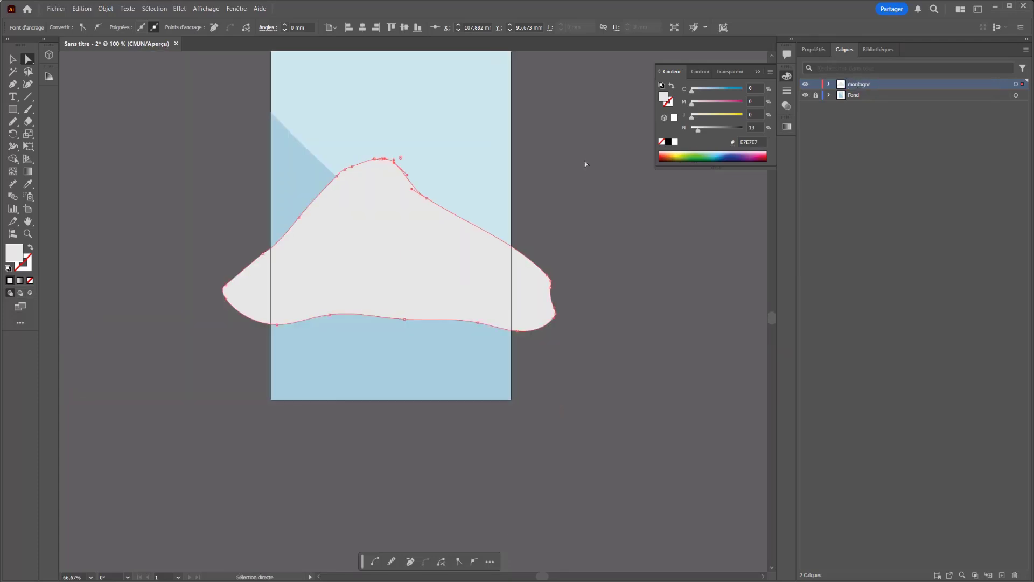
{"action": "left_click", "coordinate": [903, 95]}
{"action": "left_click", "coordinate": [1002, 575]}
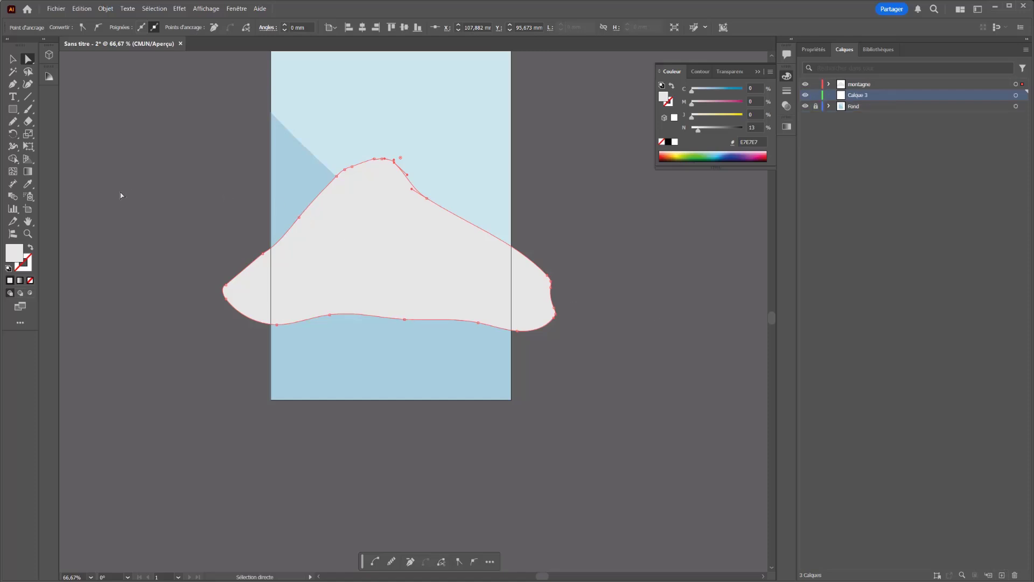
Draw a circle about 117 mm in diameter behind the mountain's peak and fill it dark red
{"action": "left_click", "coordinate": [12, 112]}
{"action": "left_click", "coordinate": [60, 134]}
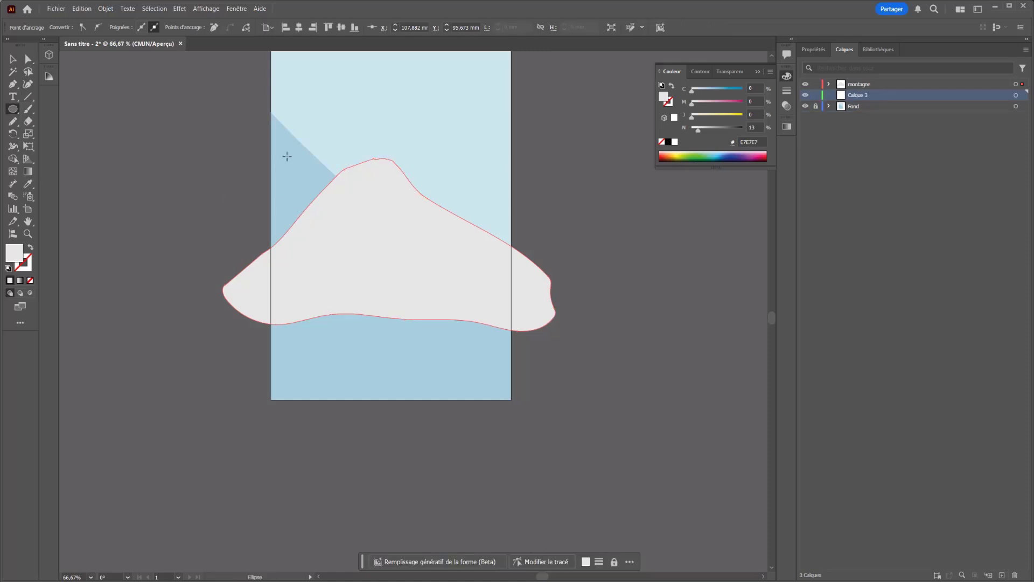
{"action": "mouse_move", "coordinate": [299, 100]}
{"action": "left_mouse_down"}
{"action": "mouse_move", "coordinate": [413, 234]}
{"action": "mouse_move", "coordinate": [434, 237]}
{"action": "left_mouse_up"}
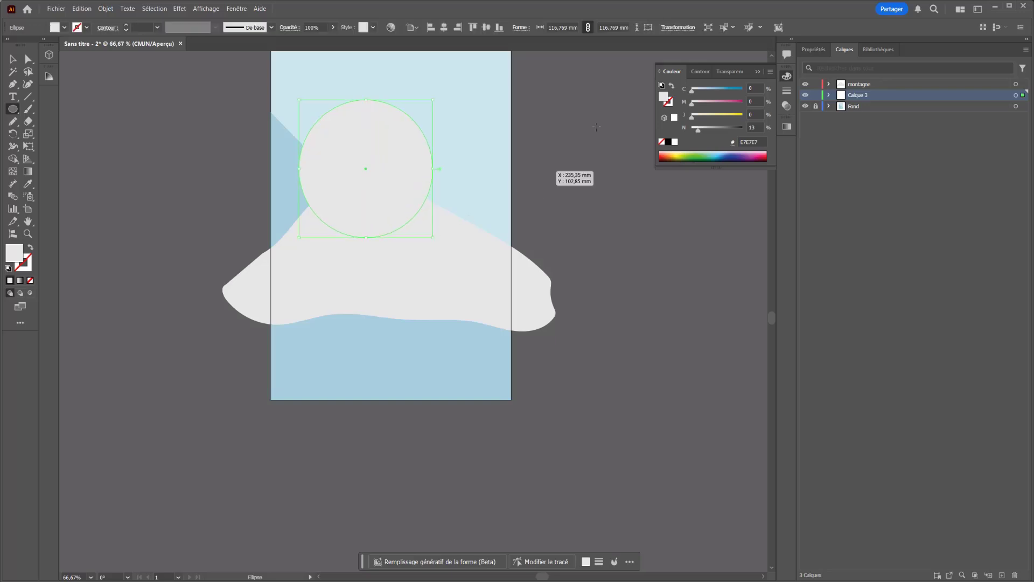
{"action": "left_click", "coordinate": [660, 160]}
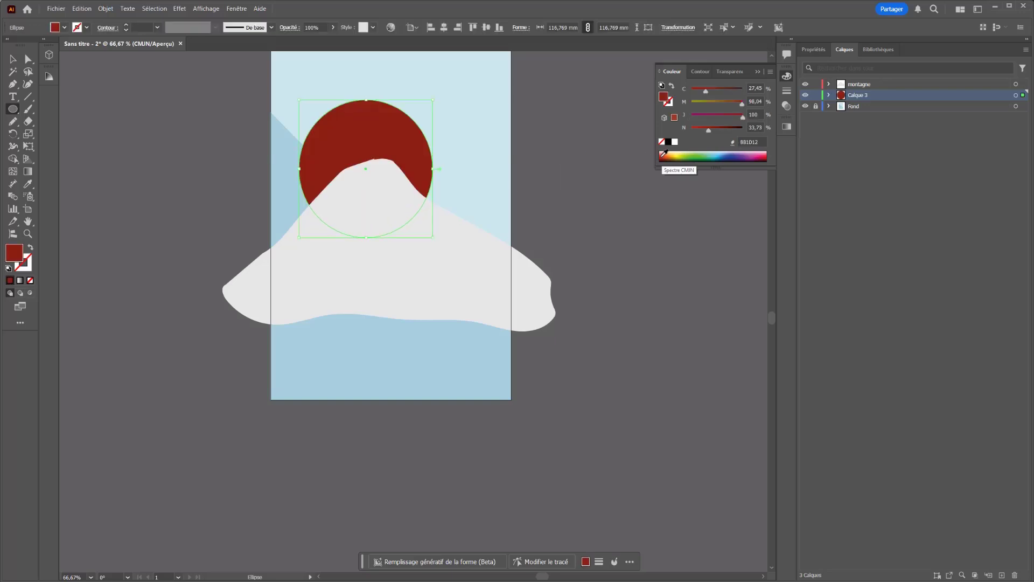
Brighten the sun's red fill to 12% cyan and 0% black, and shift the circle slightly right and down behind the peak
{"action": "left_click", "coordinate": [697, 90]}
{"action": "left_click_drag", "start_coordinate": [699, 130], "coordinate": [691, 130]}
{"action": "left_click", "coordinate": [12, 59]}
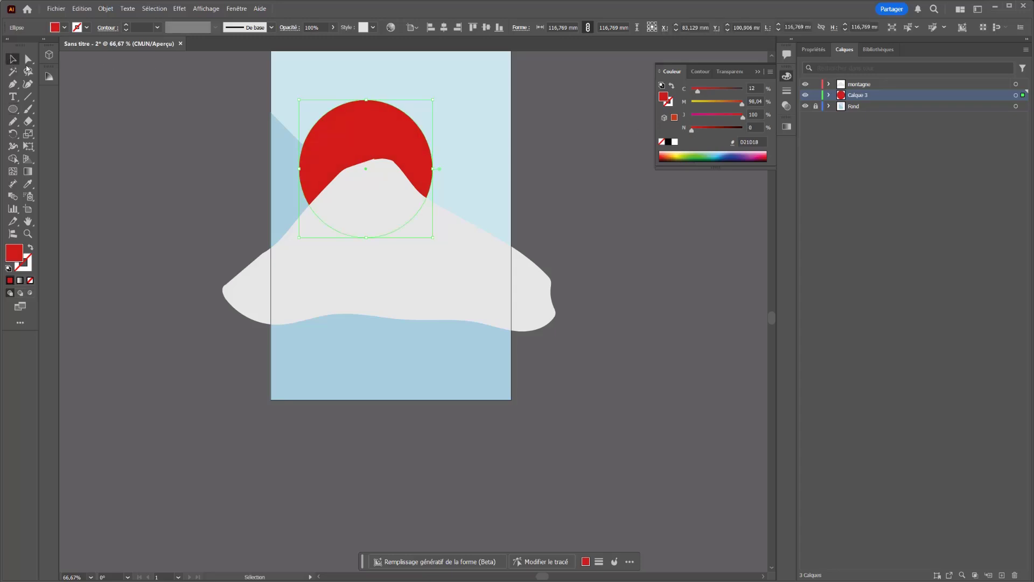
{"action": "left_click_drag", "start_coordinate": [366, 134], "coordinate": [400, 140]}
Rename the Calque 3 layer as soleil, and lock the montagne and soleil layers
{"action": "double_click", "coordinate": [861, 95]}
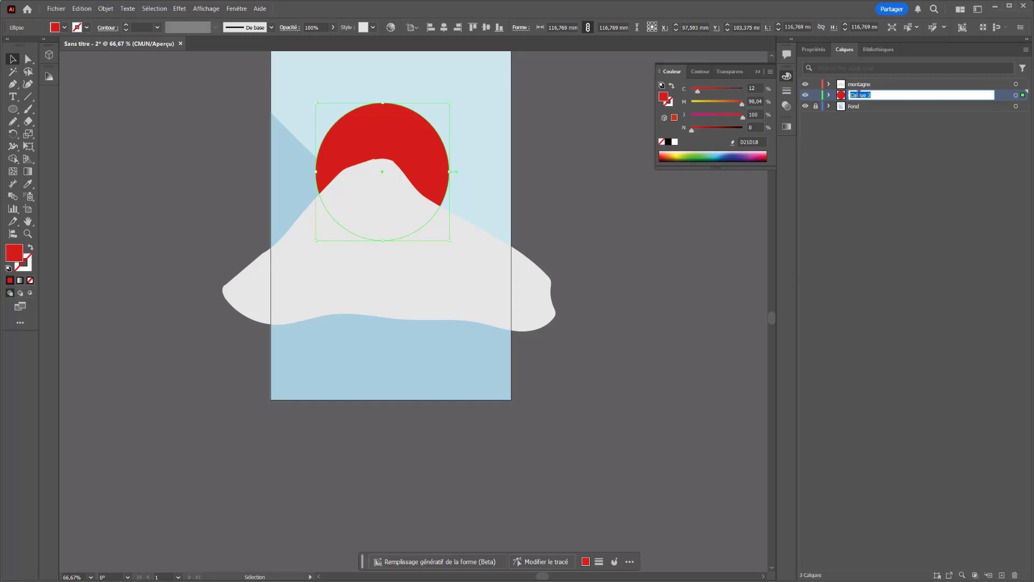
{"action": "key", "text": "BackSpace"}
{"action": "key", "text": "Return"}
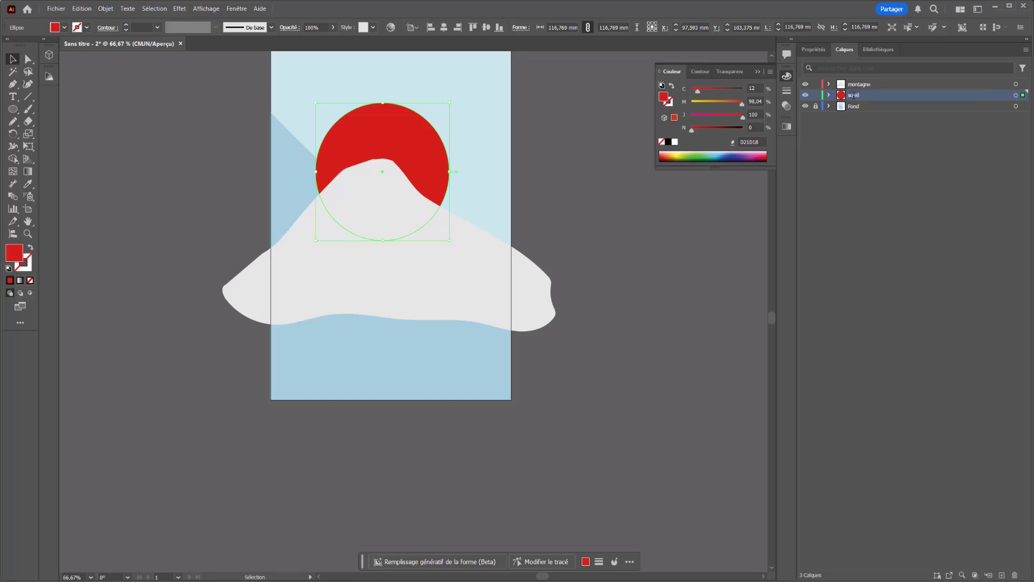
{"action": "left_click_drag", "start_coordinate": [816, 85], "coordinate": [816, 95]}
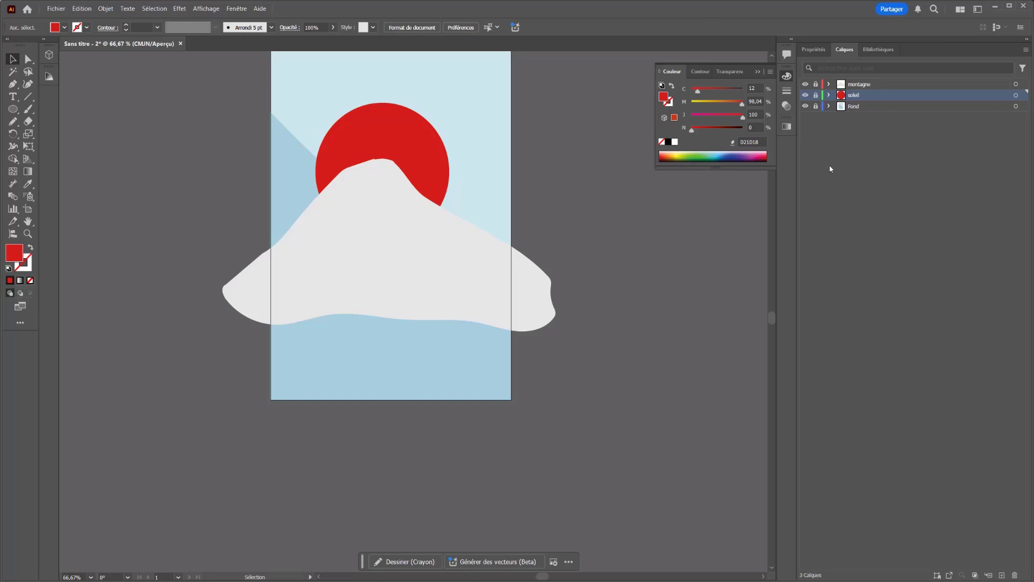
On a new top layer, draw a jagged freehand ground shape about 190 by 99 mm over the artboard's lower-right corner and fill it bright green
{"action": "left_click", "coordinate": [1002, 575]}
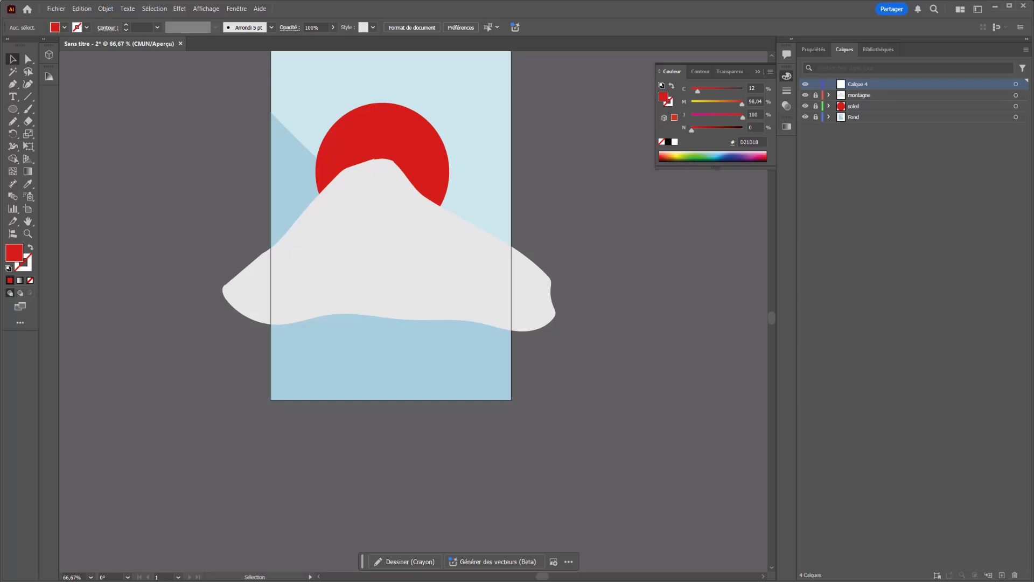
{"action": "left_click", "coordinate": [12, 121]}
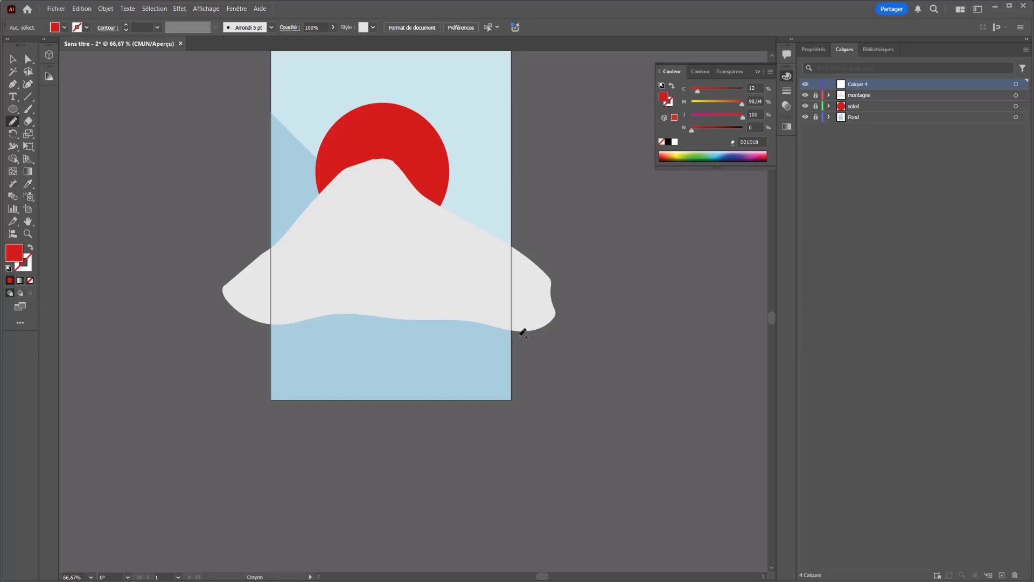
{"action": "mouse_move", "coordinate": [516, 331]}
{"action": "left_mouse_down"}
{"action": "mouse_move", "coordinate": [386, 362]}
{"action": "mouse_move", "coordinate": [399, 368]}
{"action": "mouse_move", "coordinate": [326, 401]}
{"action": "left_mouse_up"}
{"action": "left_click_drag", "start_coordinate": [518, 338], "coordinate": [519, 338]}
{"action": "left_click", "coordinate": [13, 59]}
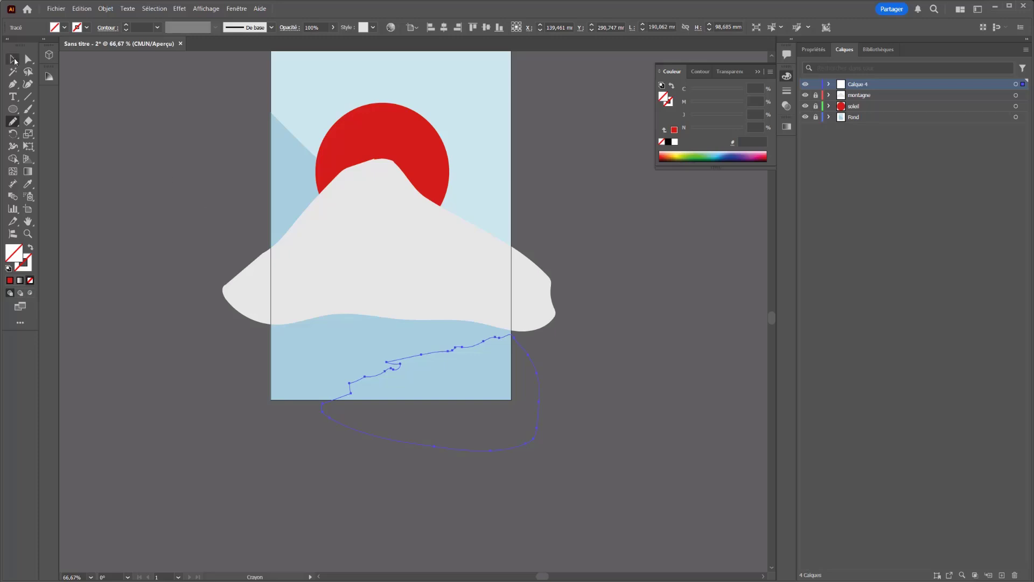
{"action": "left_click", "coordinate": [694, 153]}
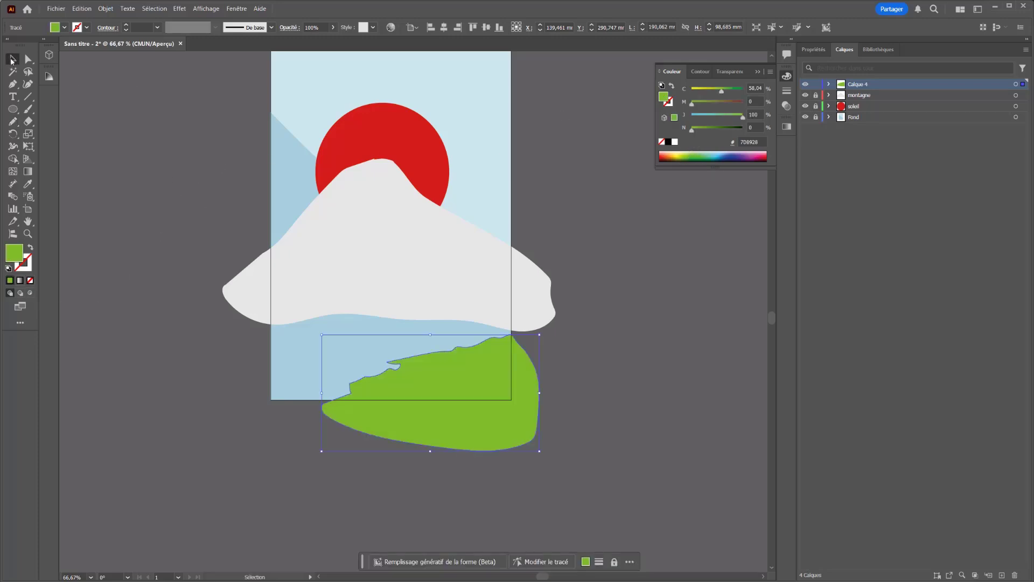
Rename the green ground shape's layer as sold and deselect the shape
{"action": "double_click", "coordinate": [860, 85]}
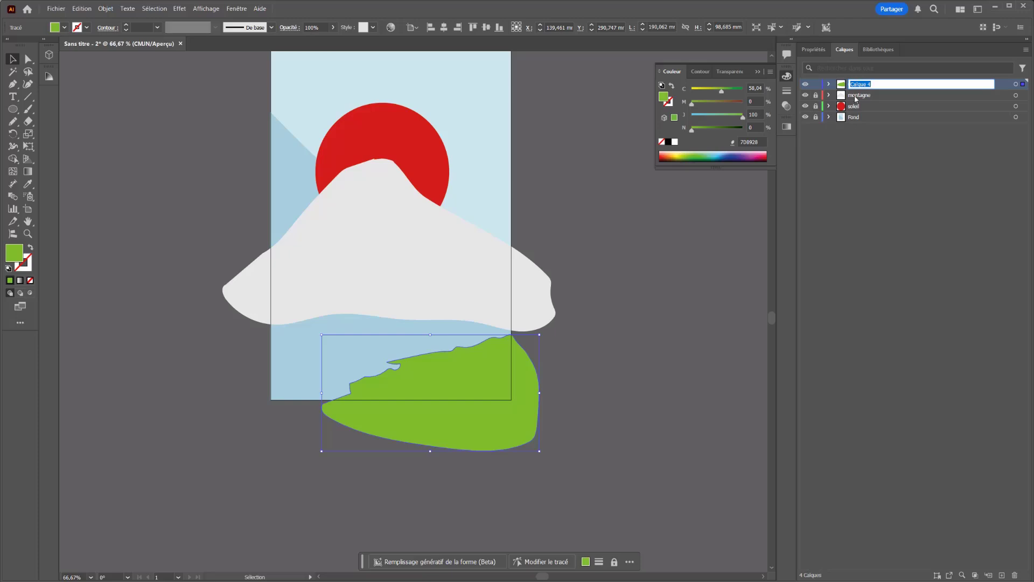
{"action": "type", "text": "sold"}
{"action": "key", "text": "Return"}
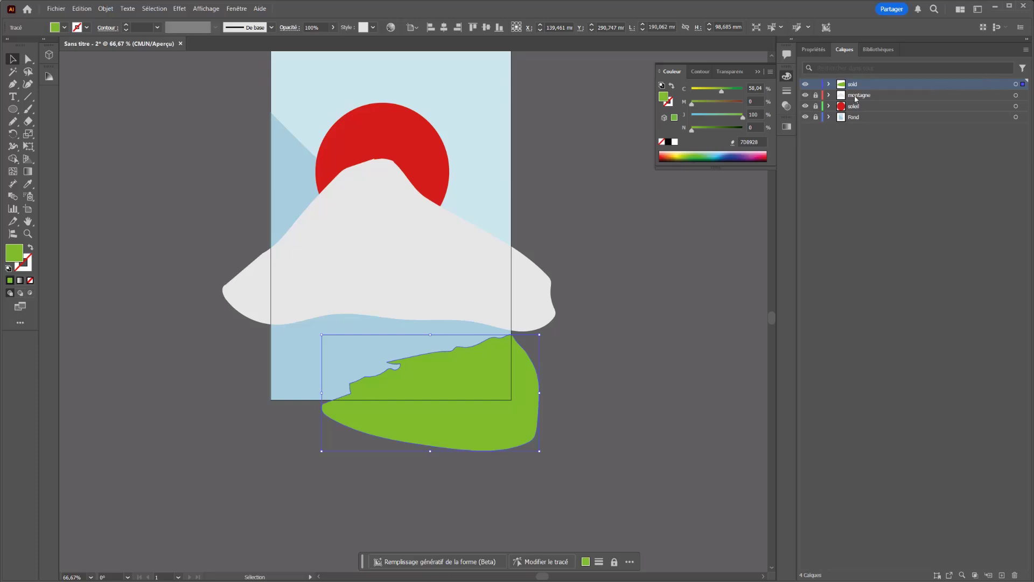
{"action": "left_click", "coordinate": [643, 315]}
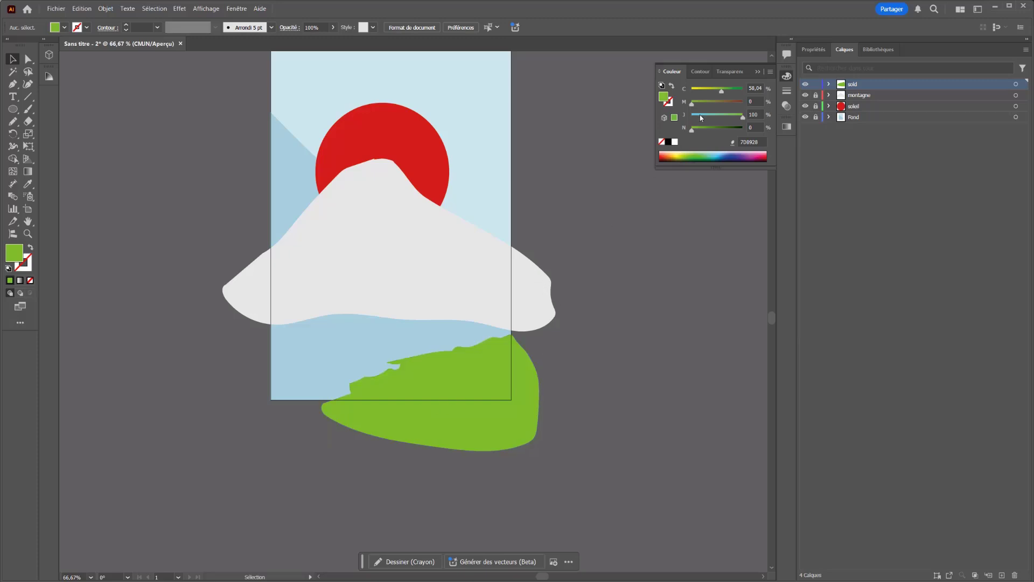
Add a new layer and place it between the montagne and soleil layers
{"action": "left_click", "coordinate": [875, 98]}
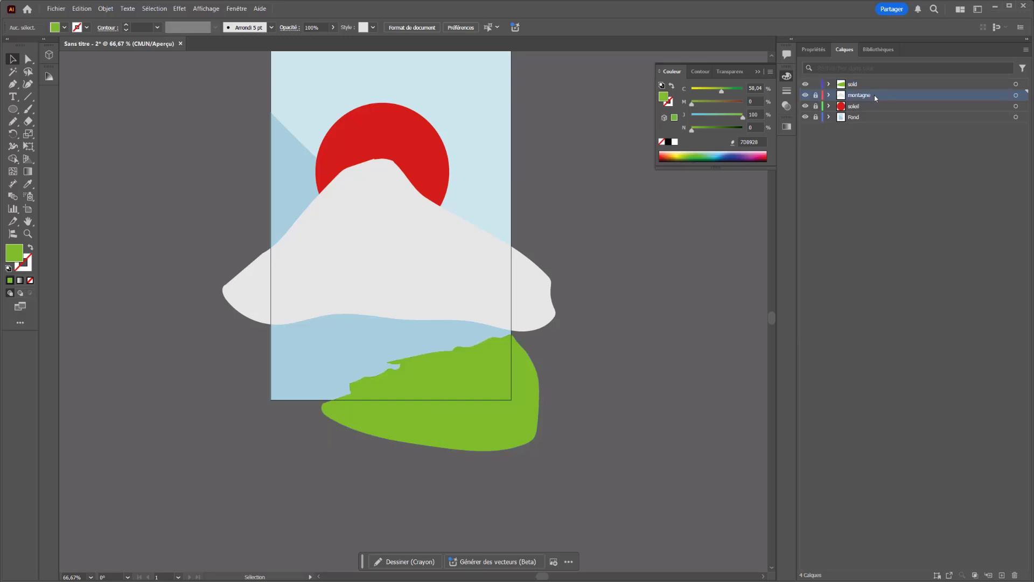
{"action": "left_click", "coordinate": [1001, 576]}
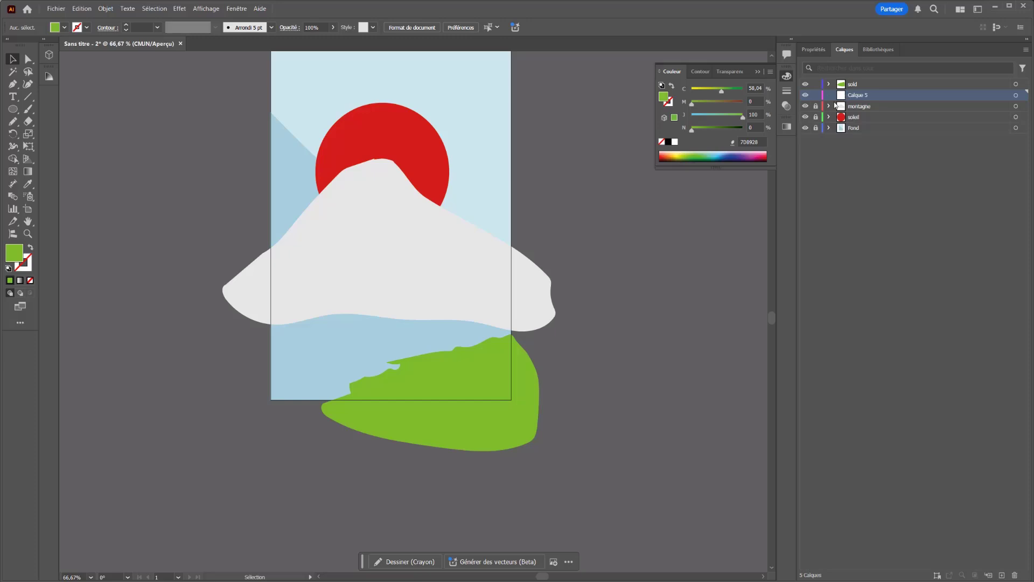
{"action": "left_click_drag", "start_coordinate": [845, 100], "coordinate": [848, 110]}
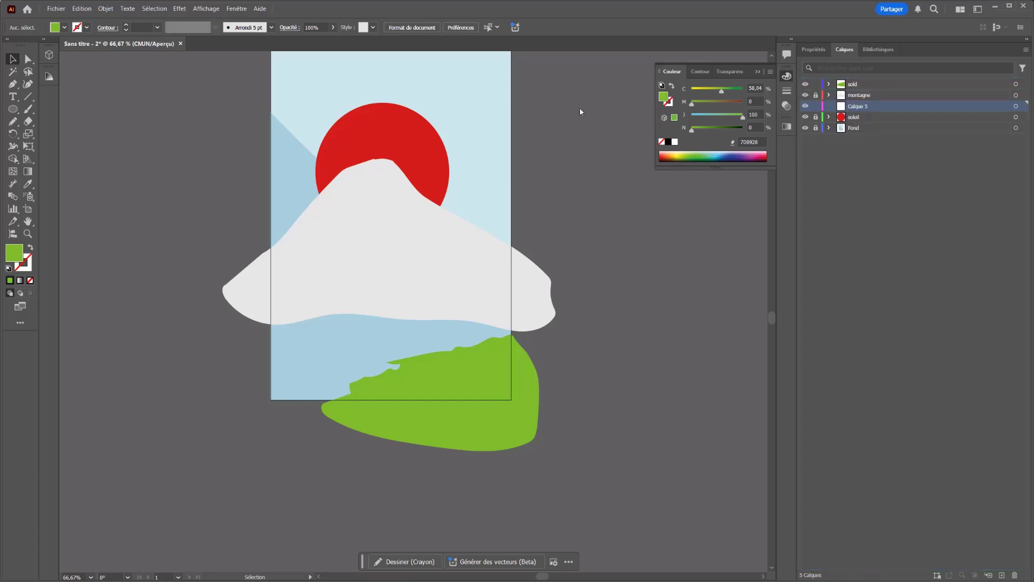
Draw a rectangle about 245 by 106 mm across the artboard's lower part, overlapping the mountain's base and both side edges
{"action": "left_click", "coordinate": [13, 109]}
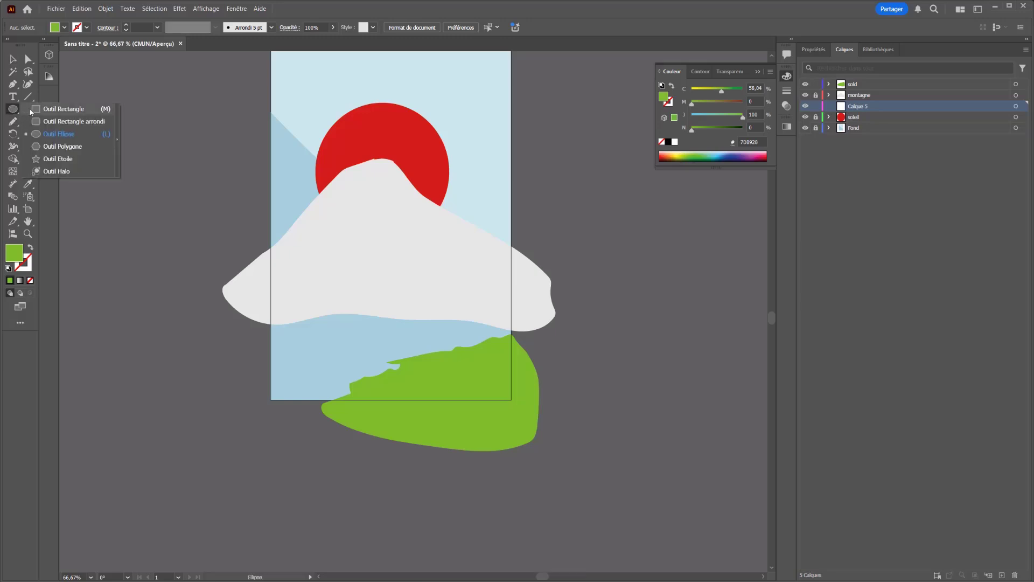
{"action": "left_click", "coordinate": [33, 110]}
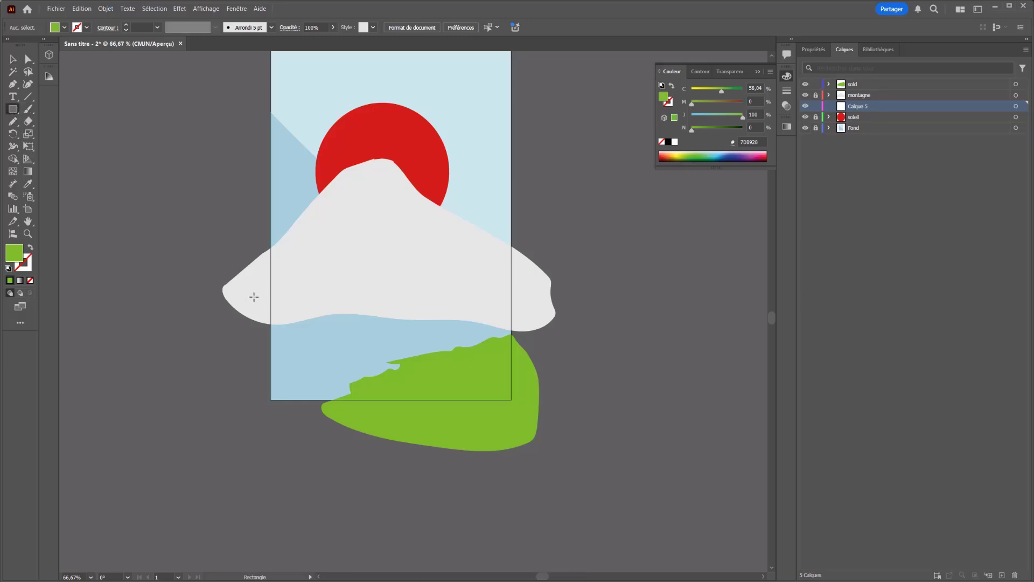
{"action": "left_click_drag", "start_coordinate": [255, 297], "coordinate": [534, 422]}
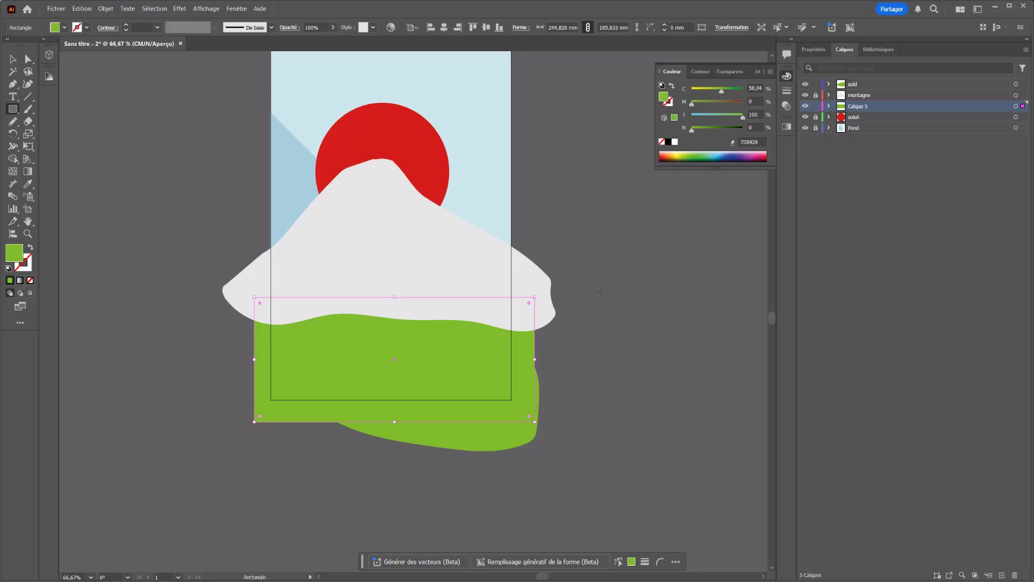
Fill the rectangle with the darker blue sampled from the background and raise its black to 15%
{"action": "left_click", "coordinate": [702, 114]}
{"action": "key", "text": "i"}
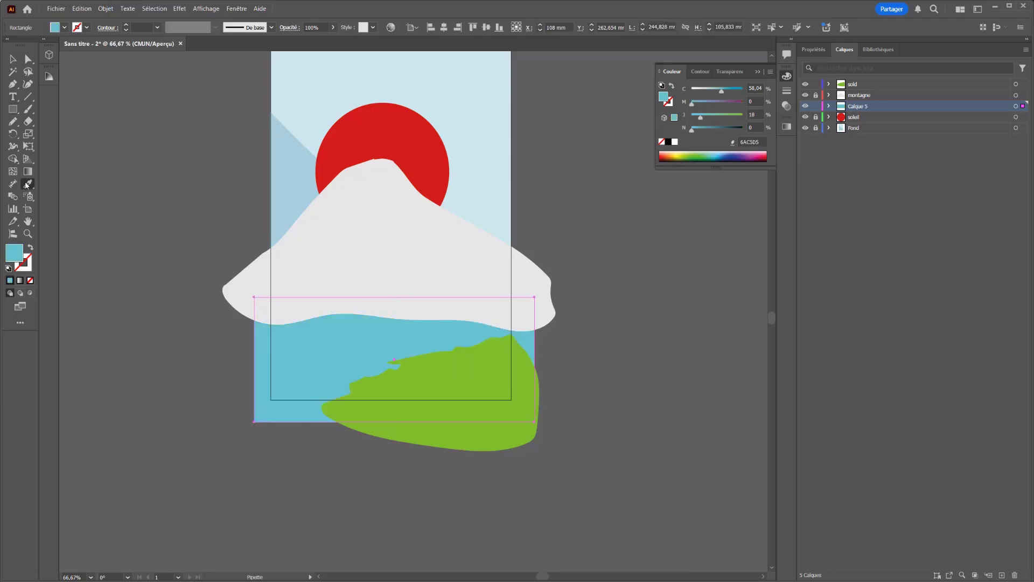
{"action": "left_click", "coordinate": [293, 86]}
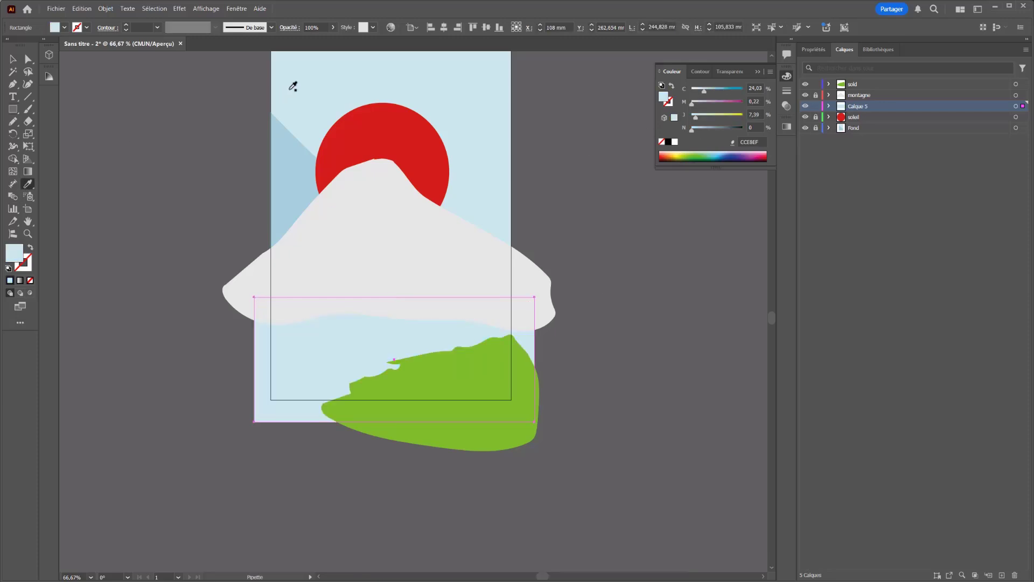
{"action": "left_click", "coordinate": [297, 150]}
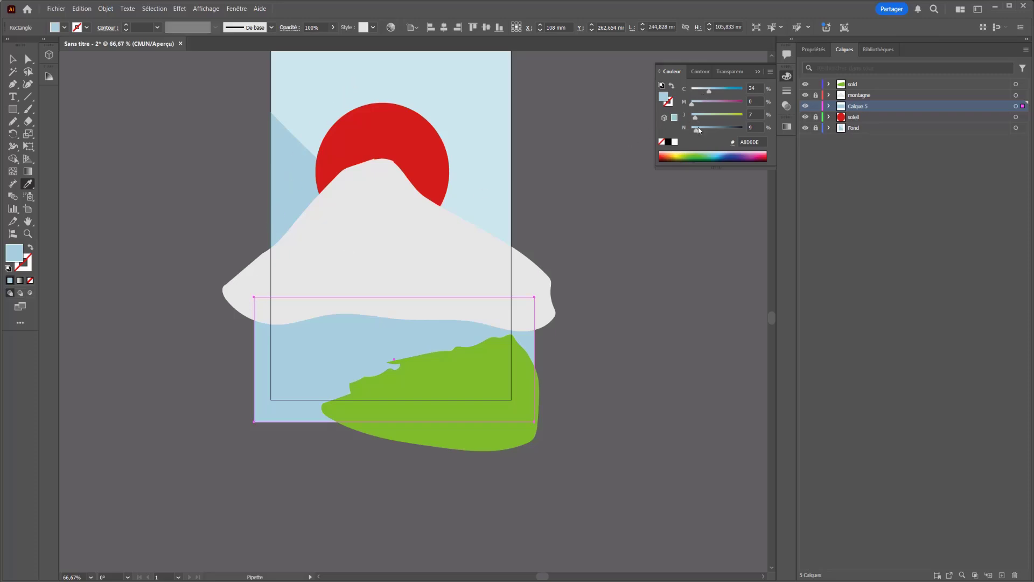
{"action": "left_click_drag", "start_coordinate": [699, 130], "coordinate": [700, 130]}
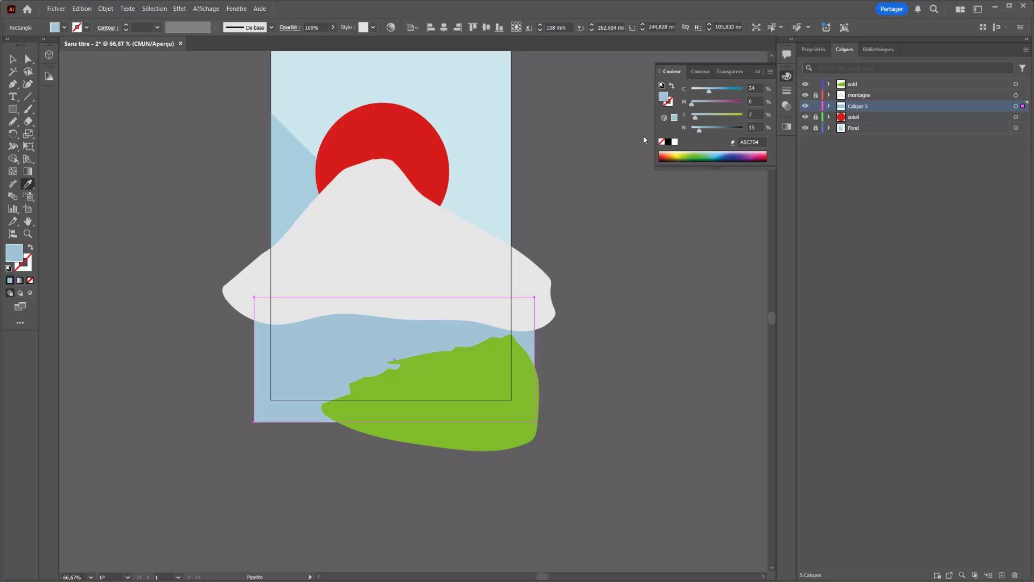
{"action": "left_click", "coordinate": [12, 59]}
{"action": "left_click", "coordinate": [129, 273]}
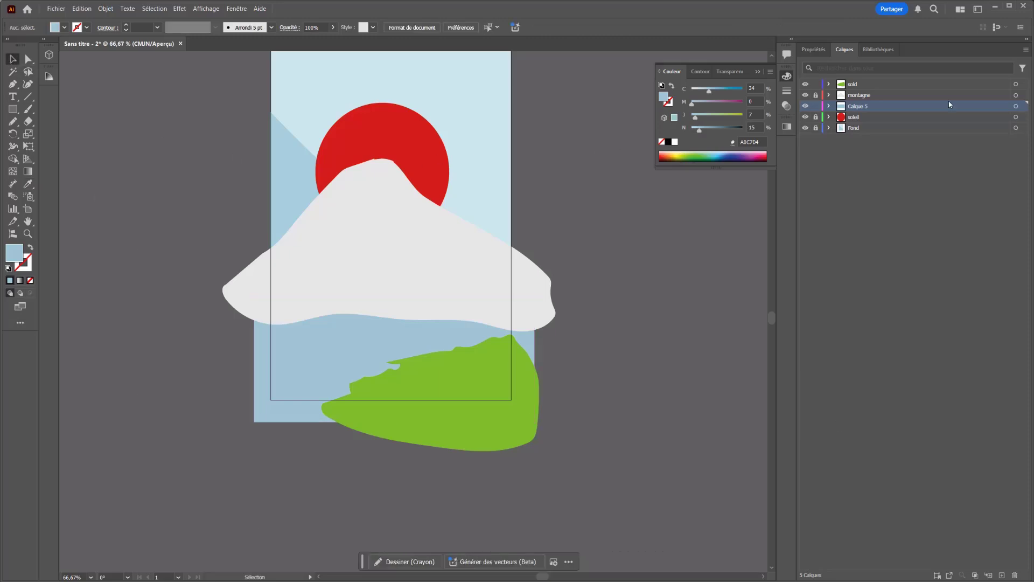
Rename the Calque 5 layer as eau
{"action": "double_click", "coordinate": [860, 107]}
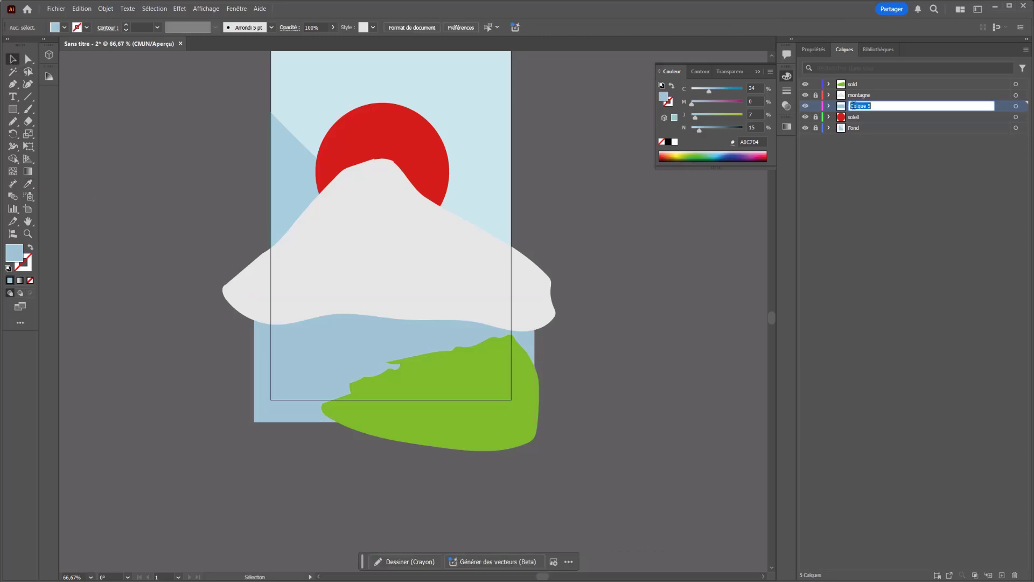
{"action": "type", "text": "c"}
{"action": "key", "text": "Return"}
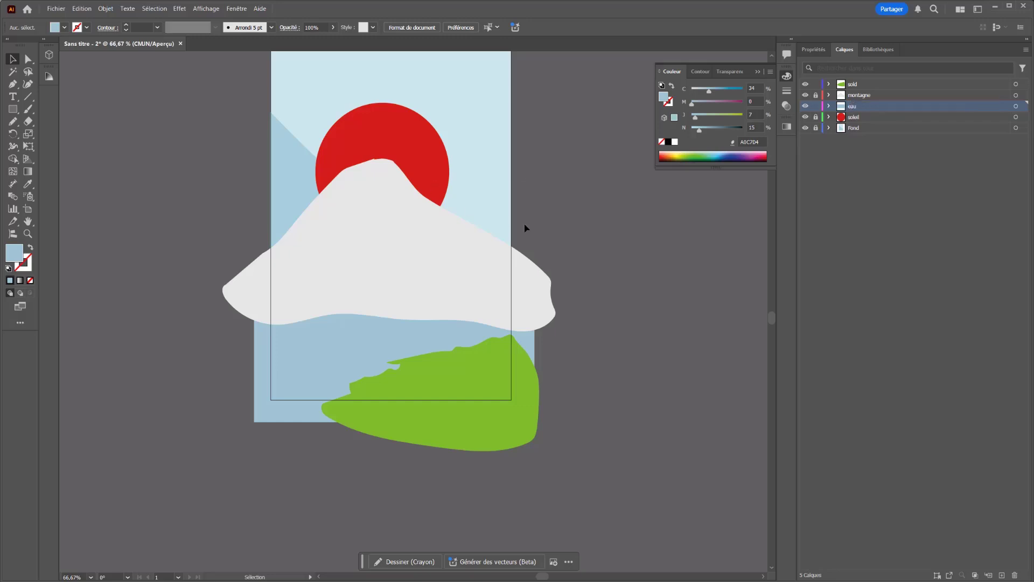
Correct the name of the green ground layer to sol in its layer options
{"action": "scroll", "coordinate": [544, 235], "scroll_direction": "up", "scroll_amount": 2}
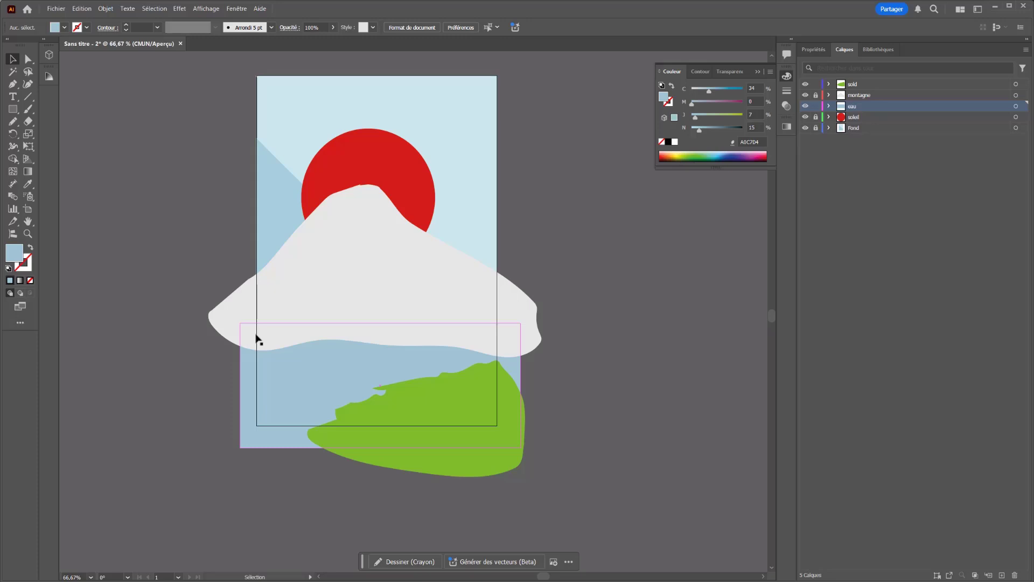
{"action": "left_click", "coordinate": [889, 85]}
{"action": "double_click", "coordinate": [863, 88]}
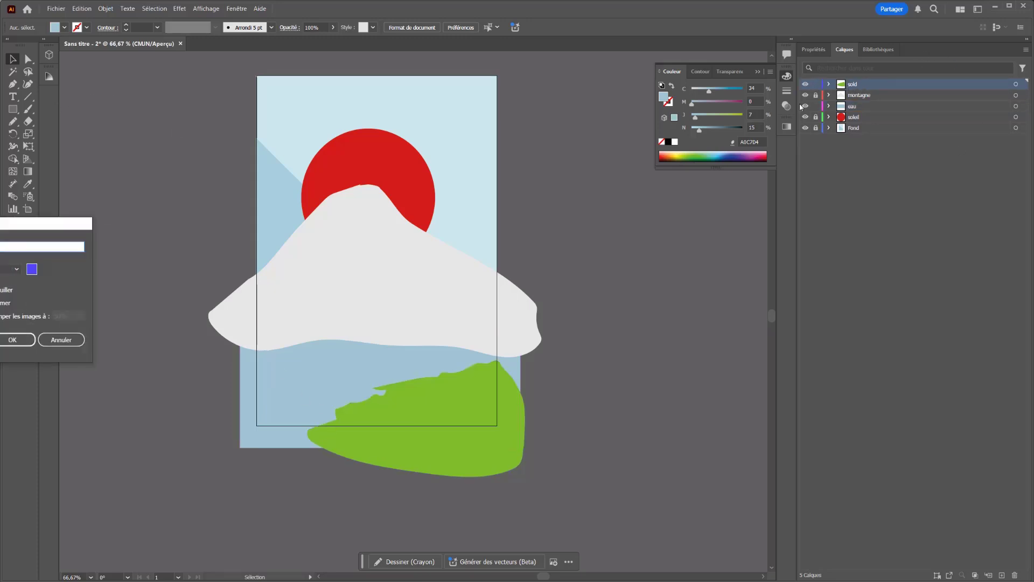
{"action": "left_click_drag", "start_coordinate": [11, 222], "coordinate": [139, 226]}
{"action": "left_click", "coordinate": [106, 246]}
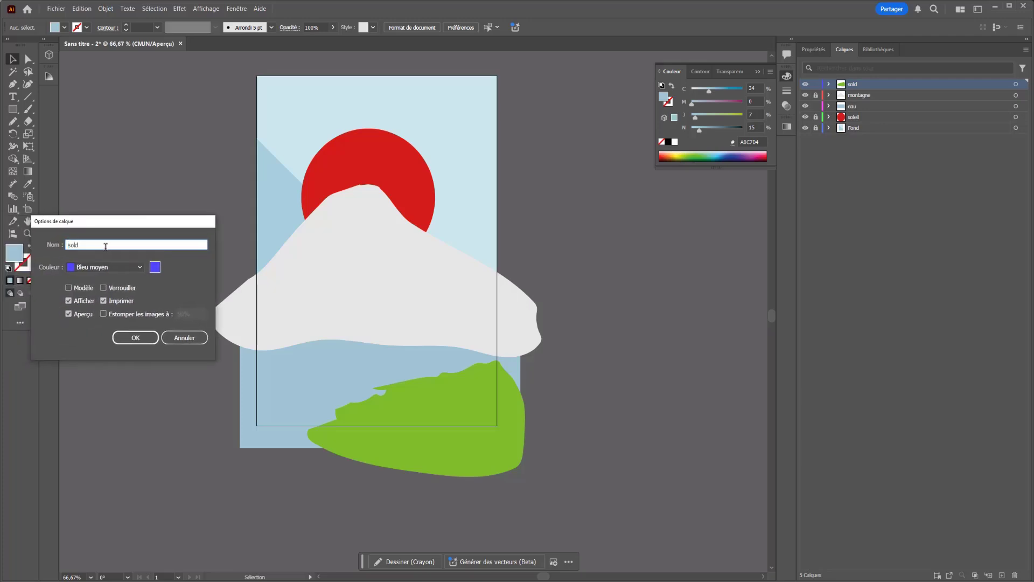
{"action": "key", "text": "Return"}
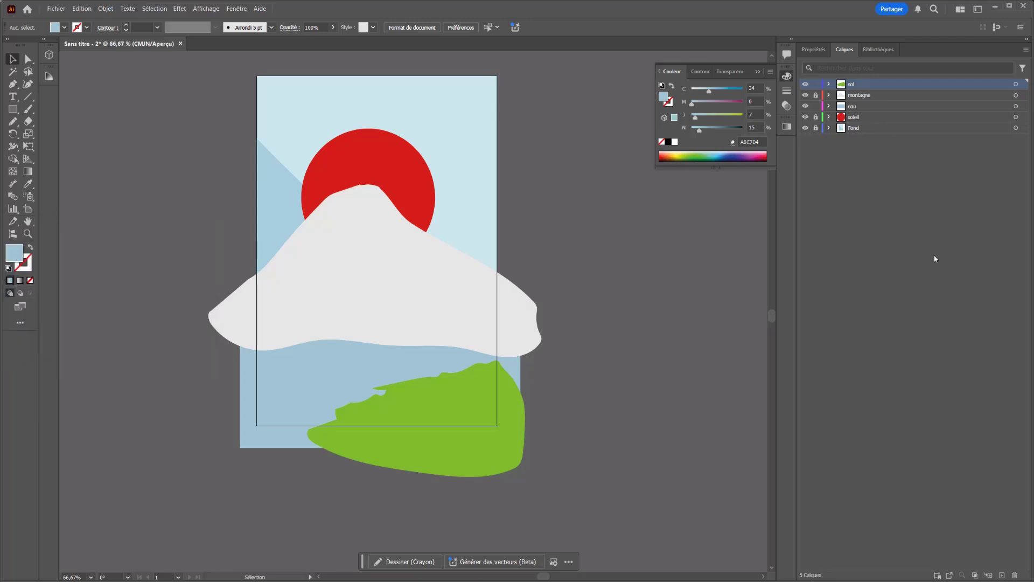
Add a new layer above sol, and lock the sol and eau layers
{"action": "left_click", "coordinate": [1002, 575]}
{"action": "left_click", "coordinate": [815, 95]}
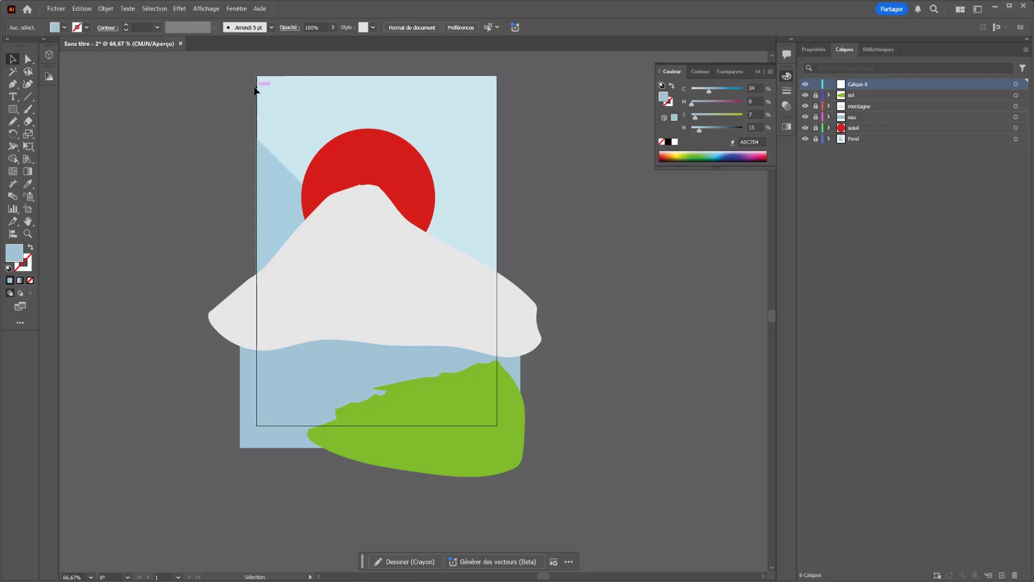
Draw a ragged freehand foliage outline about 163 by 125 mm around the artboard's upper-right corner and join its ends into a closed path
{"action": "left_click", "coordinate": [12, 122]}
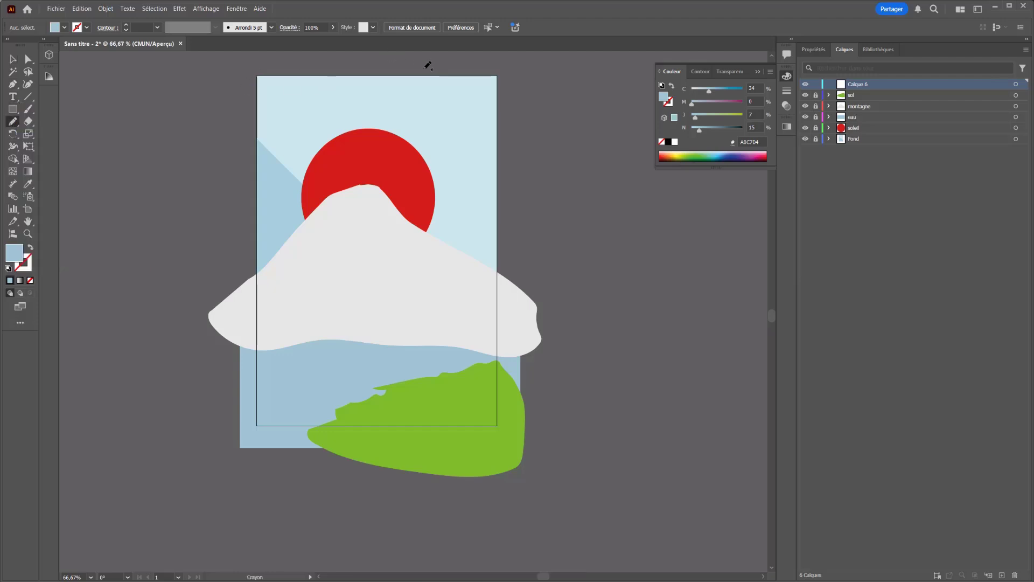
{"action": "mouse_move", "coordinate": [426, 68]}
{"action": "left_mouse_down"}
{"action": "mouse_move", "coordinate": [376, 77]}
{"action": "mouse_move", "coordinate": [353, 100]}
{"action": "mouse_move", "coordinate": [407, 113]}
{"action": "mouse_move", "coordinate": [444, 88]}
{"action": "mouse_move", "coordinate": [443, 126]}
{"action": "mouse_move", "coordinate": [486, 147]}
{"action": "mouse_move", "coordinate": [478, 195]}
{"action": "mouse_move", "coordinate": [510, 202]}
{"action": "mouse_move", "coordinate": [536, 175]}
{"action": "mouse_move", "coordinate": [533, 76]}
{"action": "mouse_move", "coordinate": [497, 57]}
{"action": "mouse_move", "coordinate": [421, 64]}
{"action": "left_mouse_up"}
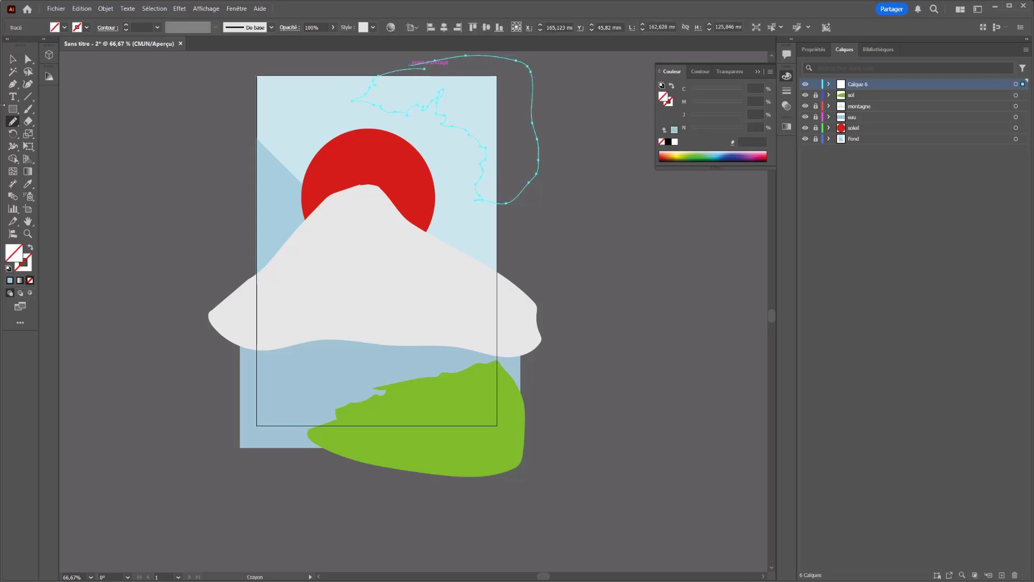
{"action": "left_click", "coordinate": [12, 84]}
{"action": "left_click", "coordinate": [410, 67]}
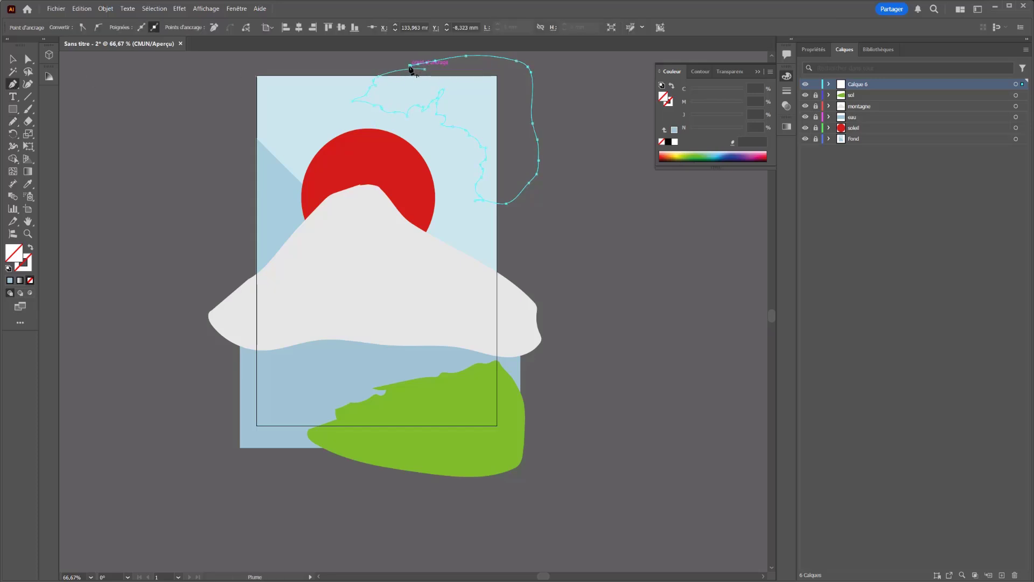
{"action": "left_click_drag", "start_coordinate": [425, 70], "coordinate": [425, 71]}
Fill the foliage shape olive green with 72% cyan, 100% yellow and 10% black, and deselect it
{"action": "left_click_drag", "start_coordinate": [696, 153], "coordinate": [697, 131]}
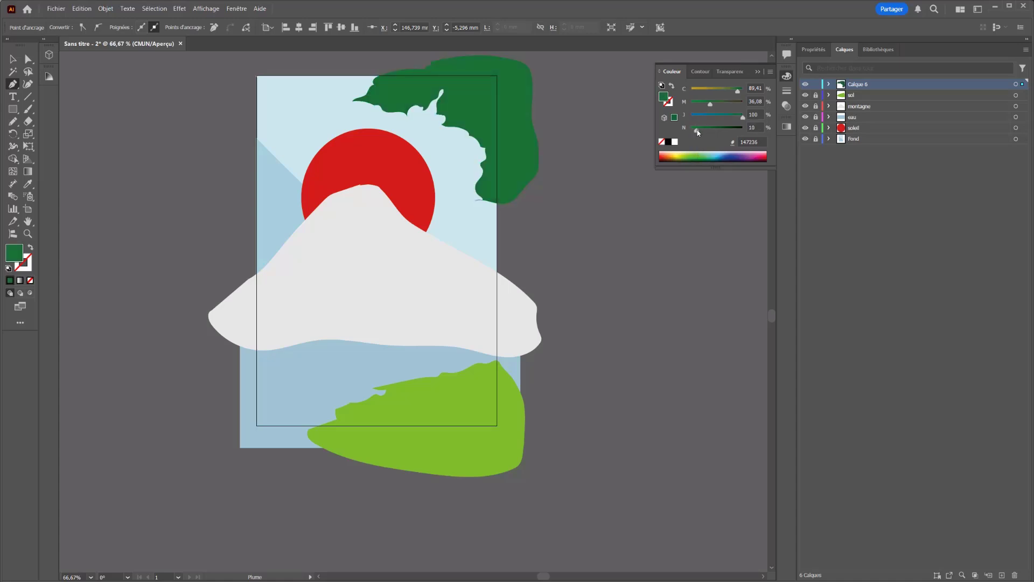
{"action": "left_click", "coordinate": [729, 89]}
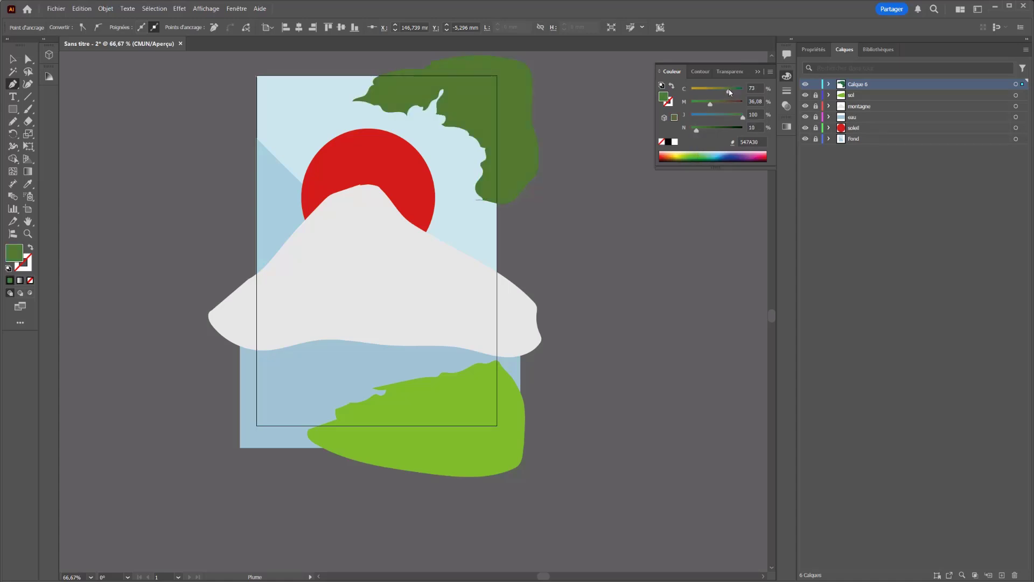
{"action": "left_click", "coordinate": [13, 58]}
{"action": "key", "text": "ctrl+shift+a"}
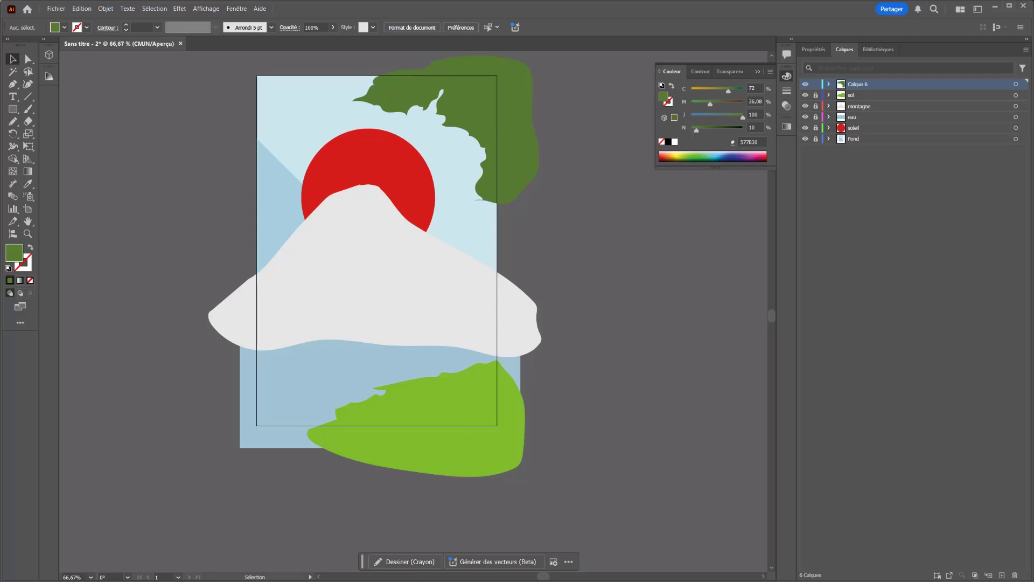
Draw a closed freehand tree about 165 by 243 mm, rising from the green ground into forked branches, and fill it olive green
{"action": "left_click", "coordinate": [12, 121]}
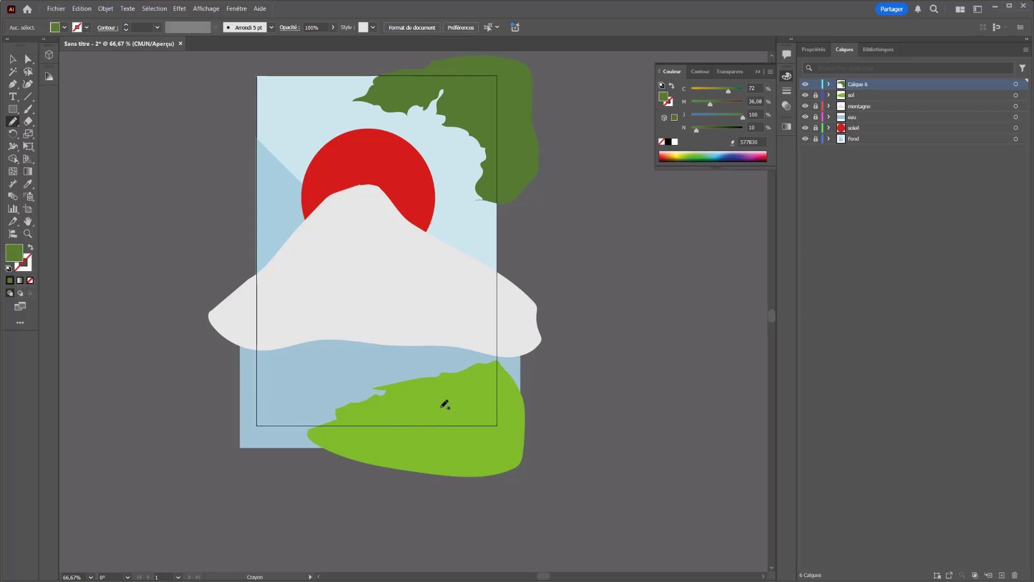
{"action": "mouse_move", "coordinate": [433, 399]}
{"action": "left_mouse_down"}
{"action": "mouse_move", "coordinate": [442, 302]}
{"action": "mouse_move", "coordinate": [358, 207]}
{"action": "mouse_move", "coordinate": [379, 234]}
{"action": "left_mouse_up"}
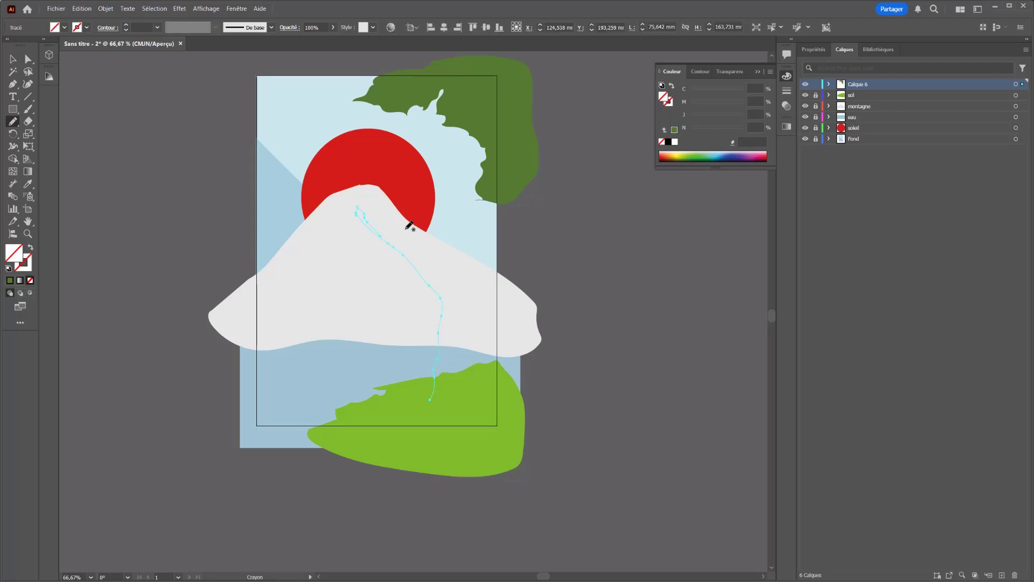
{"action": "key", "text": "ctrl"}
{"action": "left_click", "coordinate": [401, 233], "text": "ctrl"}
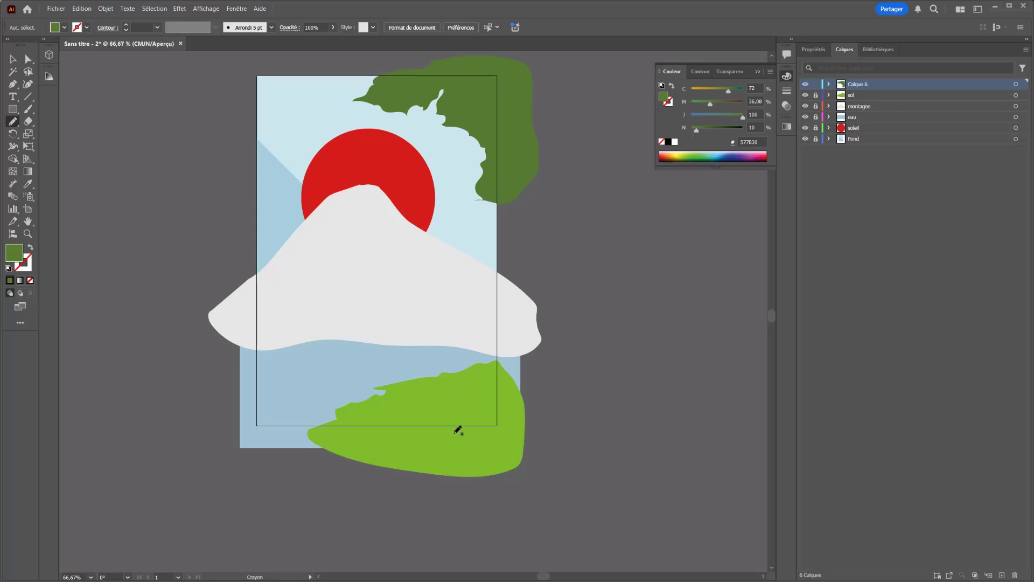
{"action": "mouse_move", "coordinate": [455, 434]}
{"action": "left_mouse_down"}
{"action": "mouse_move", "coordinate": [424, 313]}
{"action": "mouse_move", "coordinate": [447, 292]}
{"action": "mouse_move", "coordinate": [464, 241]}
{"action": "mouse_move", "coordinate": [486, 230]}
{"action": "mouse_move", "coordinate": [465, 237]}
{"action": "mouse_move", "coordinate": [486, 190]}
{"action": "mouse_move", "coordinate": [479, 197]}
{"action": "left_mouse_up"}
{"action": "left_click_drag", "start_coordinate": [387, 193], "coordinate": [385, 179]}
{"action": "mouse_move", "coordinate": [333, 166]}
{"action": "left_mouse_down"}
{"action": "mouse_move", "coordinate": [300, 153]}
{"action": "mouse_move", "coordinate": [418, 236]}
{"action": "mouse_move", "coordinate": [431, 258]}
{"action": "mouse_move", "coordinate": [408, 368]}
{"action": "mouse_move", "coordinate": [426, 402]}
{"action": "mouse_move", "coordinate": [422, 433]}
{"action": "mouse_move", "coordinate": [454, 429]}
{"action": "left_mouse_up"}
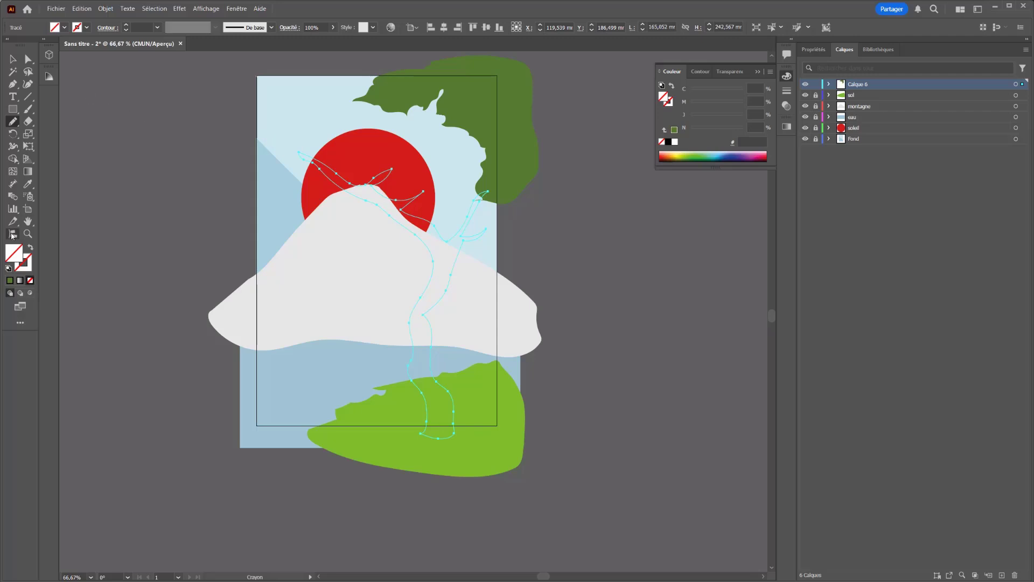
{"action": "left_click", "coordinate": [10, 280]}
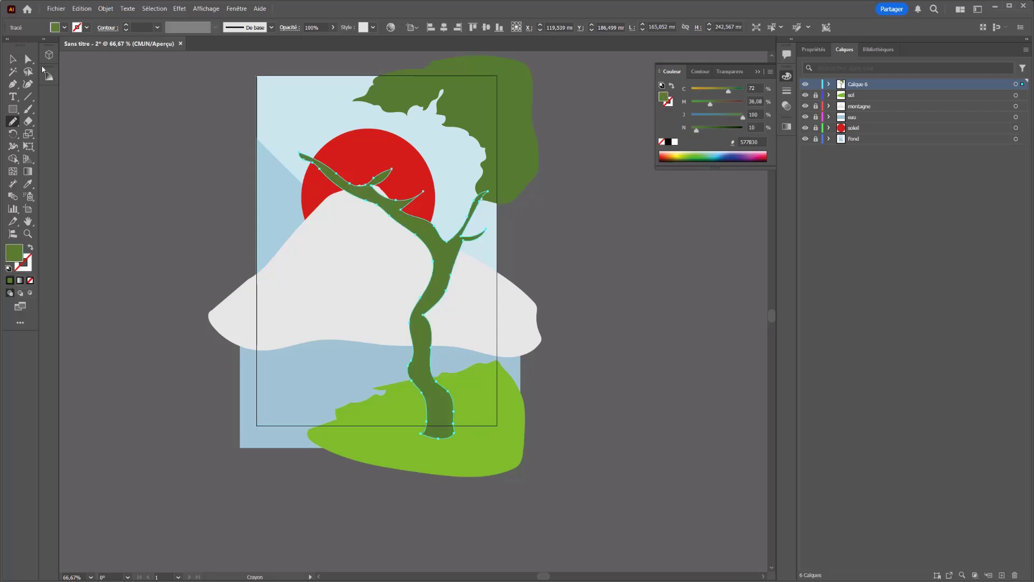
Scale the tree to about 148 by 218 mm on the green ground and recolour it ochre by setting cyan to 24%
{"action": "key", "text": "v"}
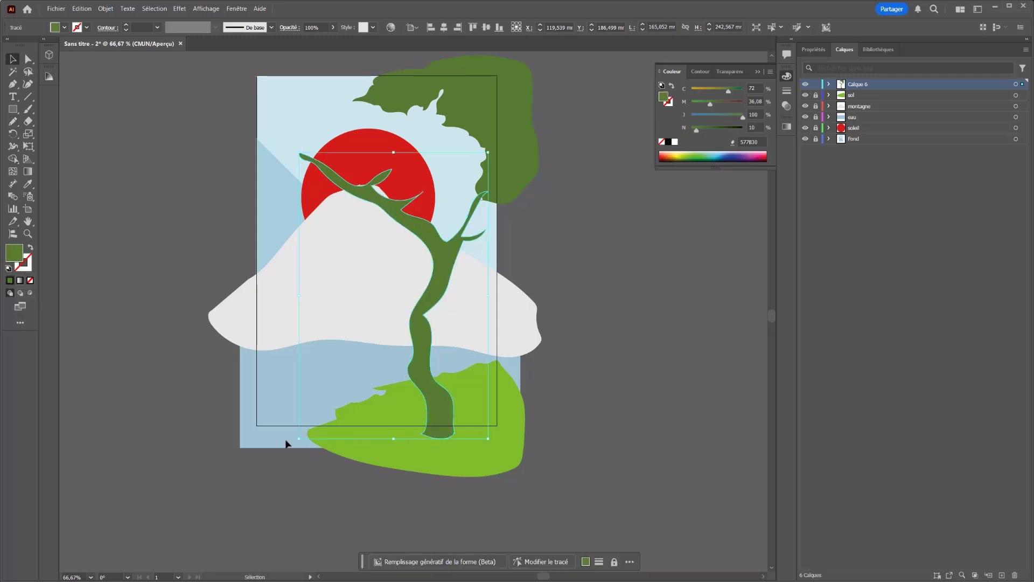
{"action": "left_click_drag", "start_coordinate": [299, 439], "coordinate": [318, 409]}
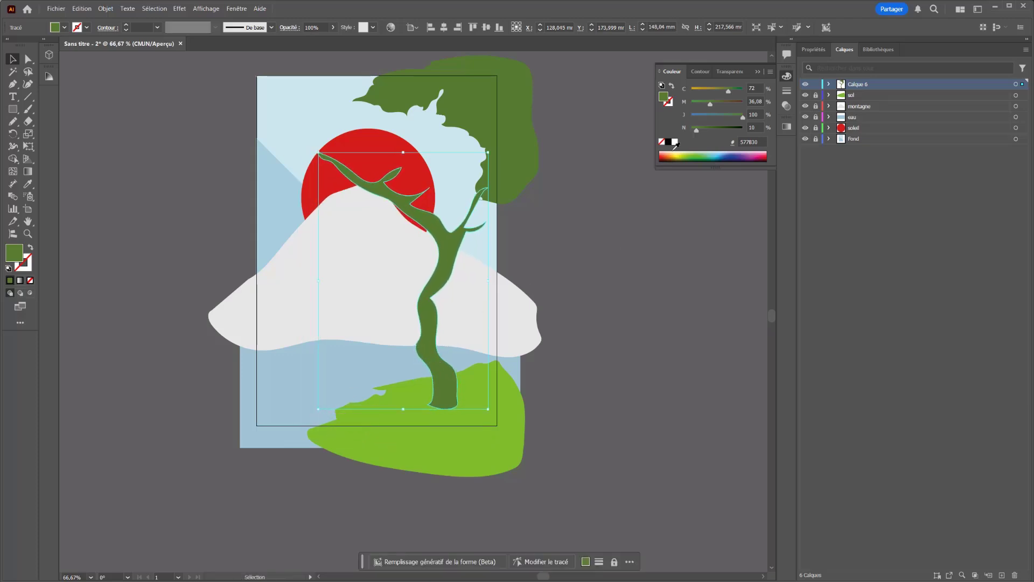
{"action": "left_click_drag", "start_coordinate": [711, 91], "coordinate": [704, 91]}
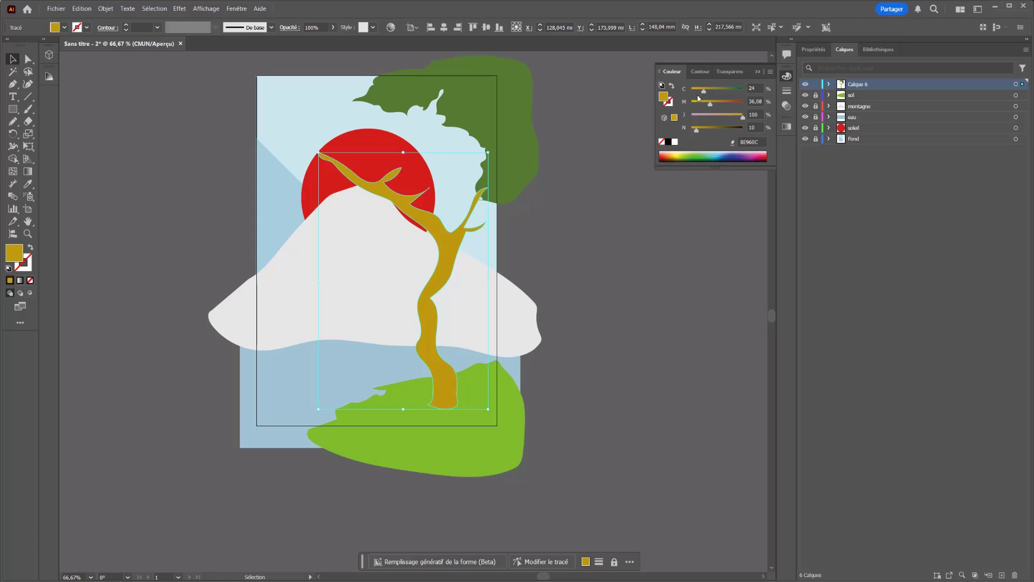
{"action": "left_click_drag", "start_coordinate": [431, 384], "coordinate": [427, 386]}
Rename the tree and foliage layer to arbre, deselect the tree and lock the layer
{"action": "double_click", "coordinate": [856, 85]}
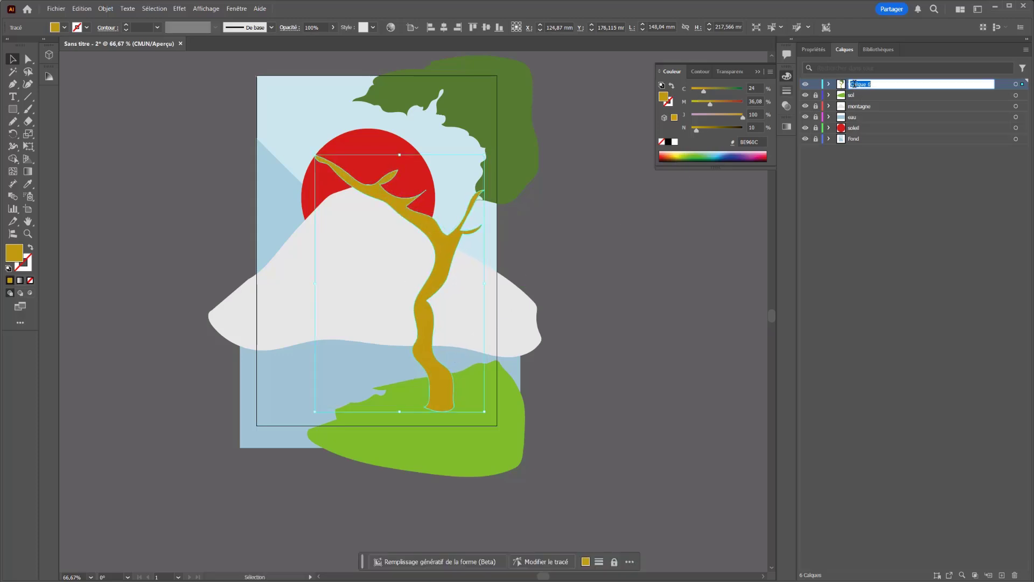
{"action": "type", "text": "arbre"}
{"action": "key", "text": "Return"}
{"action": "left_click", "coordinate": [558, 247]}
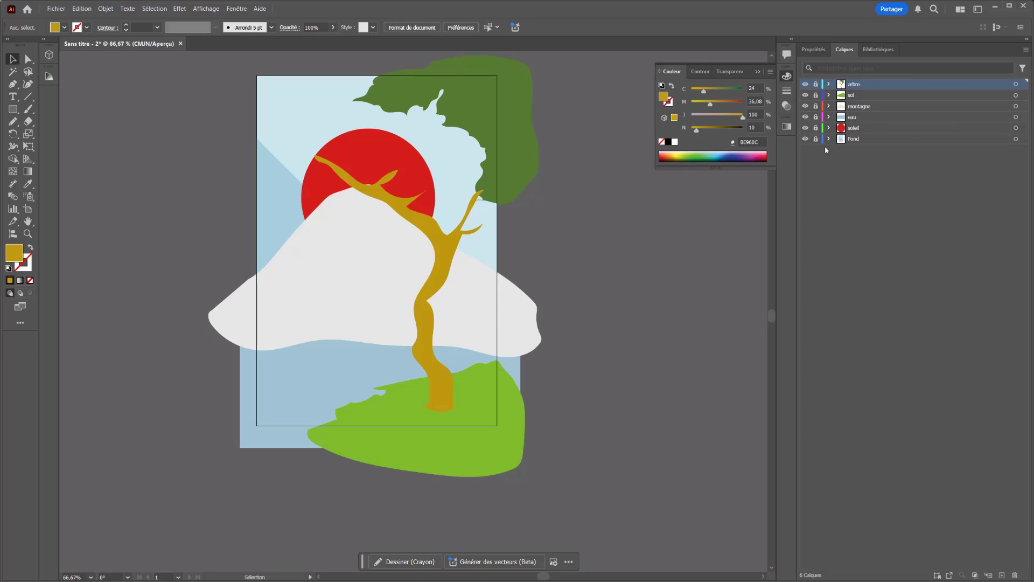
Unlock the soleil layer and select the red sun circle
{"action": "left_click", "coordinate": [845, 127]}
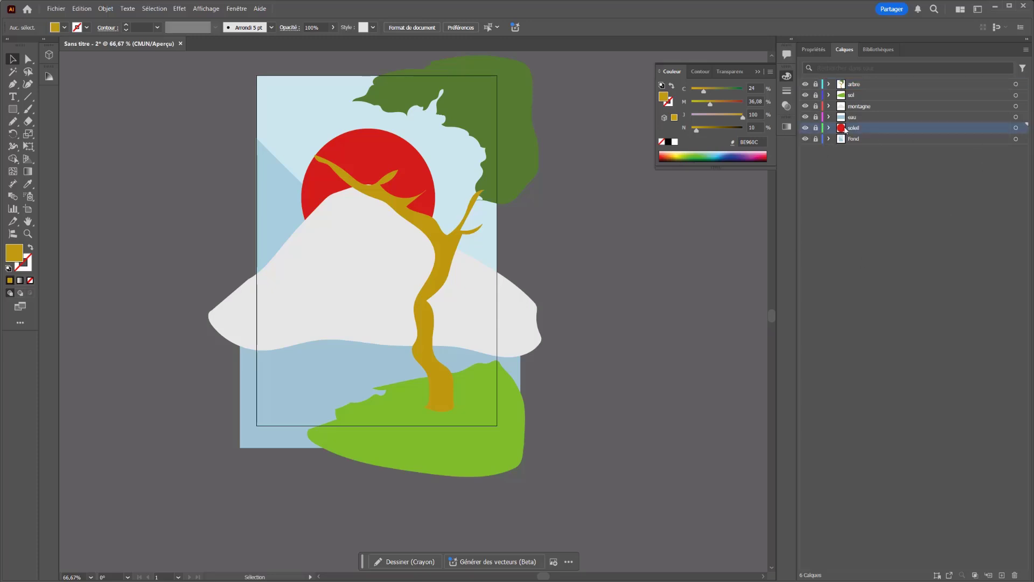
{"action": "left_click", "coordinate": [817, 129]}
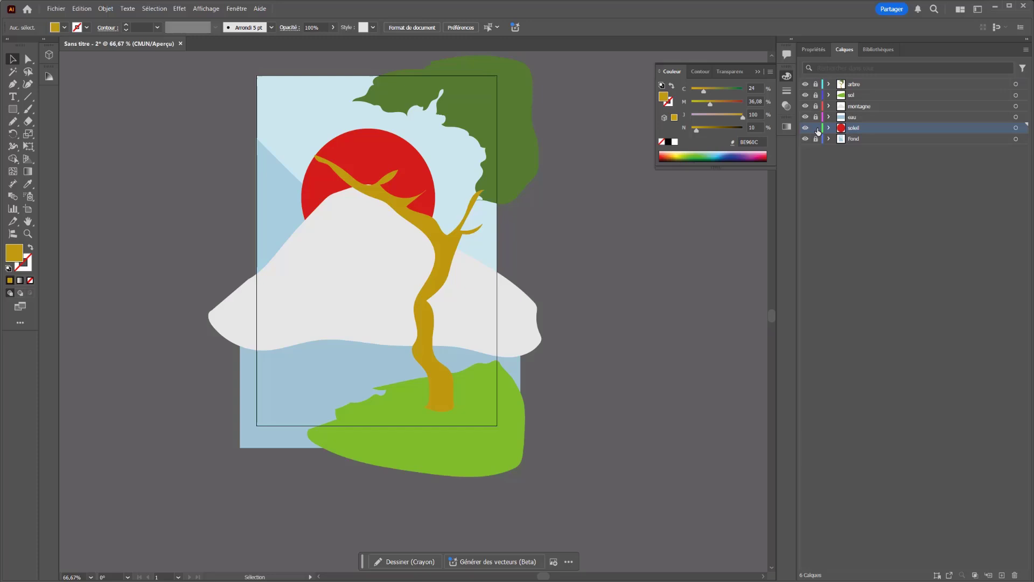
{"action": "left_click", "coordinate": [1016, 129]}
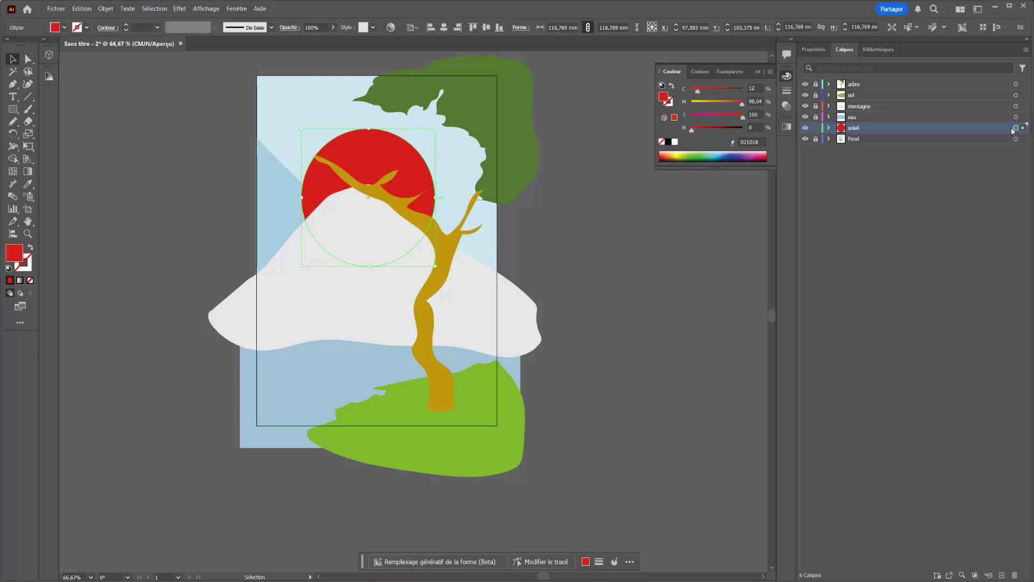
Outline the red sun with a 6 pt black stroke and deselect it
{"action": "left_click", "coordinate": [22, 271]}
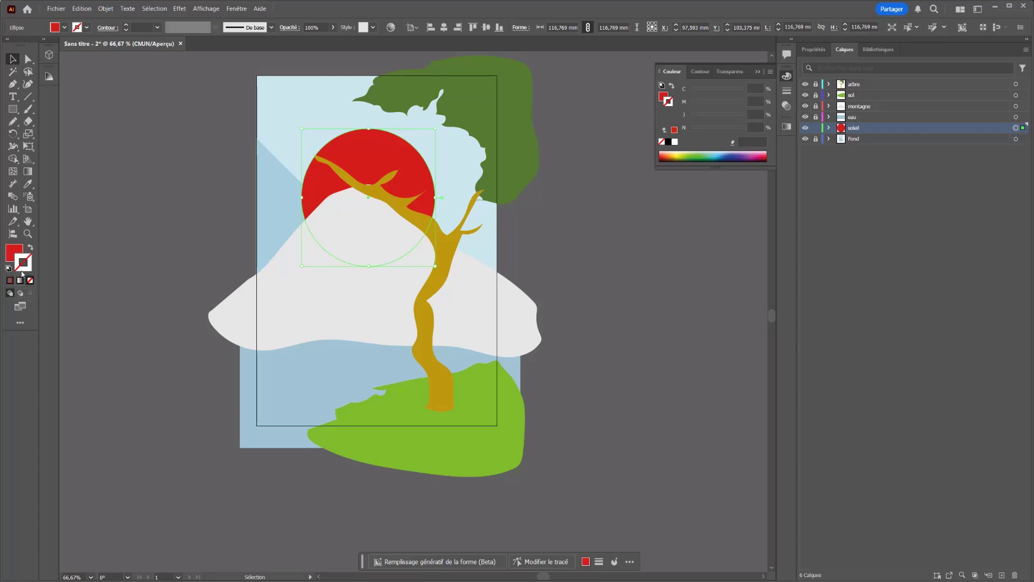
{"action": "left_click", "coordinate": [811, 50]}
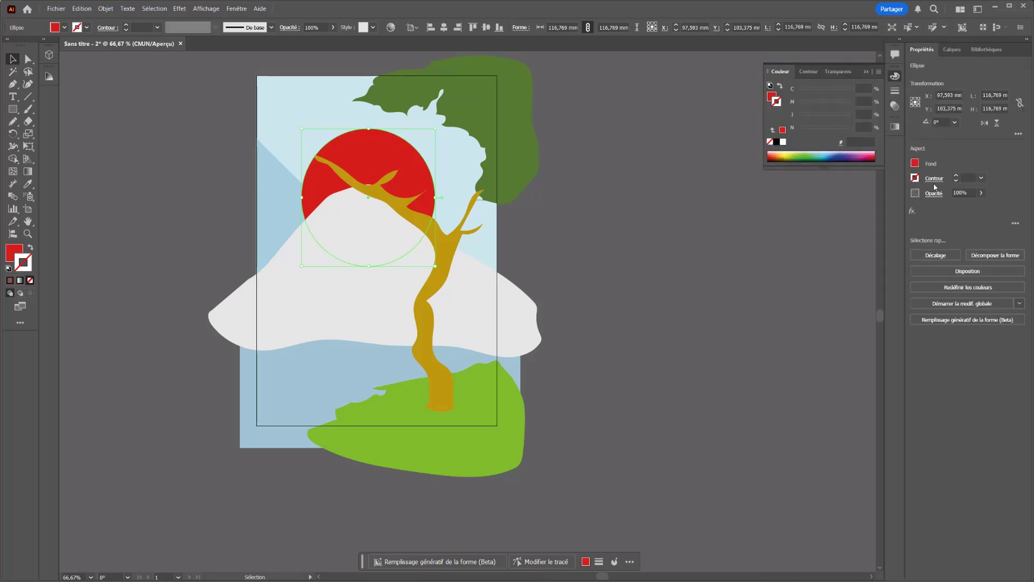
{"action": "left_click", "coordinate": [954, 49]}
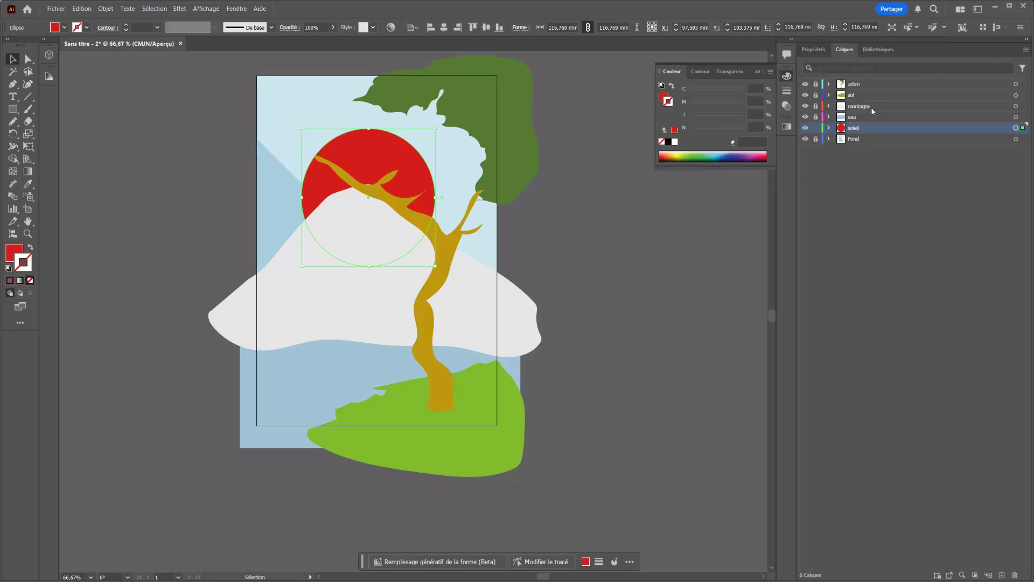
{"action": "left_click", "coordinate": [787, 90]}
{"action": "left_click", "coordinate": [237, 8]}
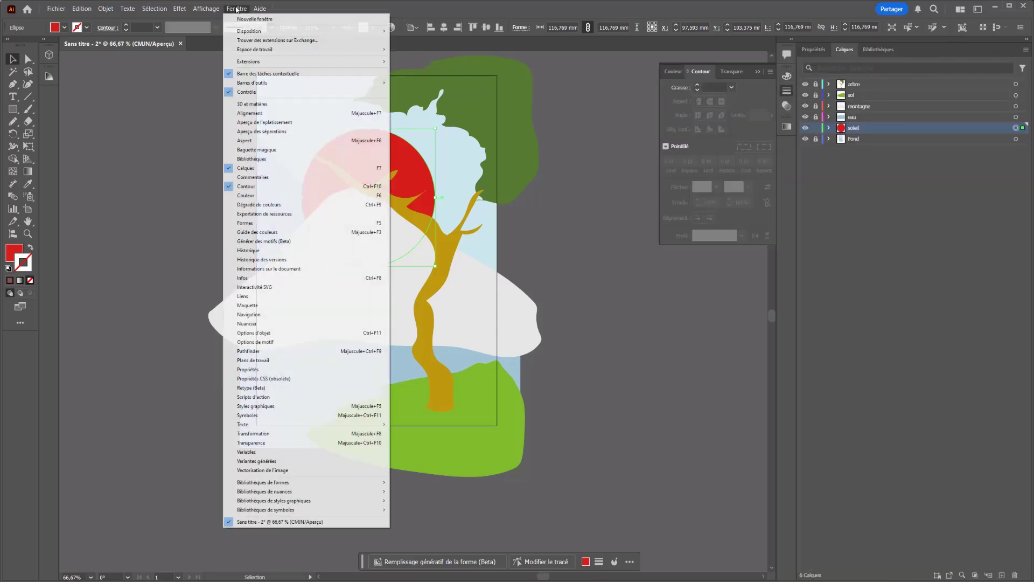
{"action": "left_click", "coordinate": [755, 96]}
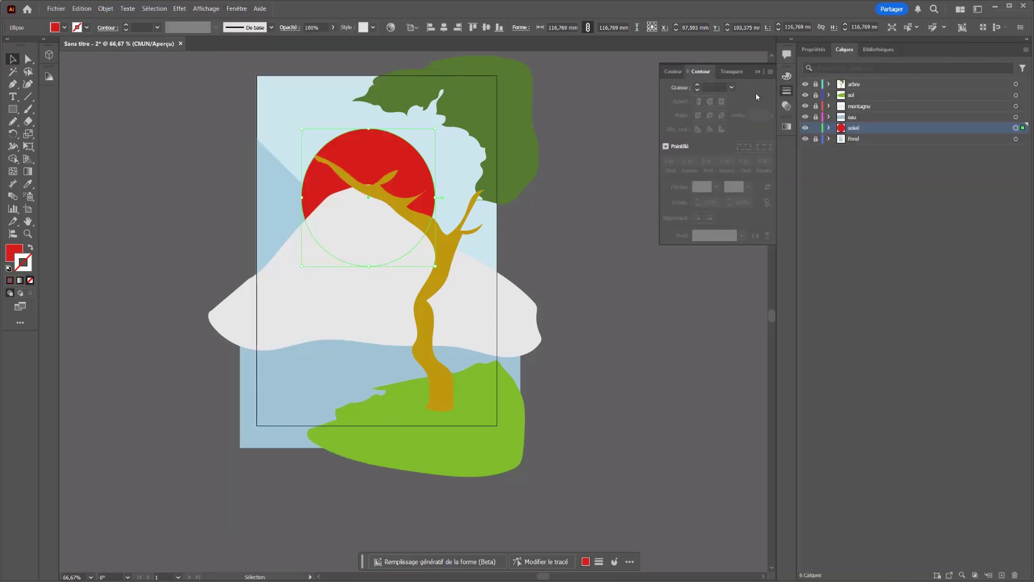
{"action": "left_click", "coordinate": [699, 86]}
{"action": "left_click", "coordinate": [697, 85]}
{"action": "left_click", "coordinate": [698, 85]}
{"action": "left_click", "coordinate": [698, 85]}
{"action": "left_click", "coordinate": [698, 85]}
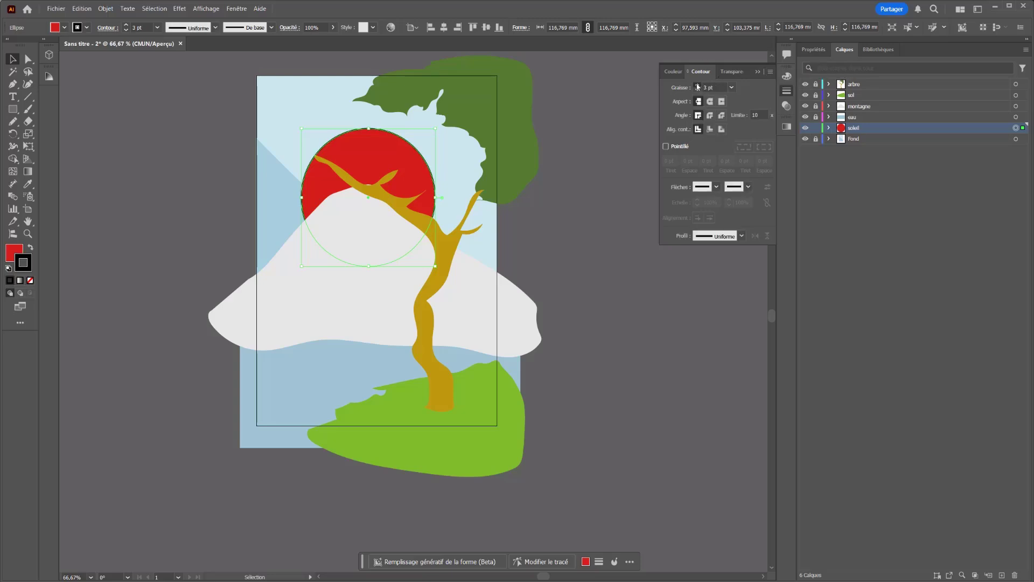
{"action": "left_click", "coordinate": [697, 85]}
{"action": "left_click", "coordinate": [698, 85]}
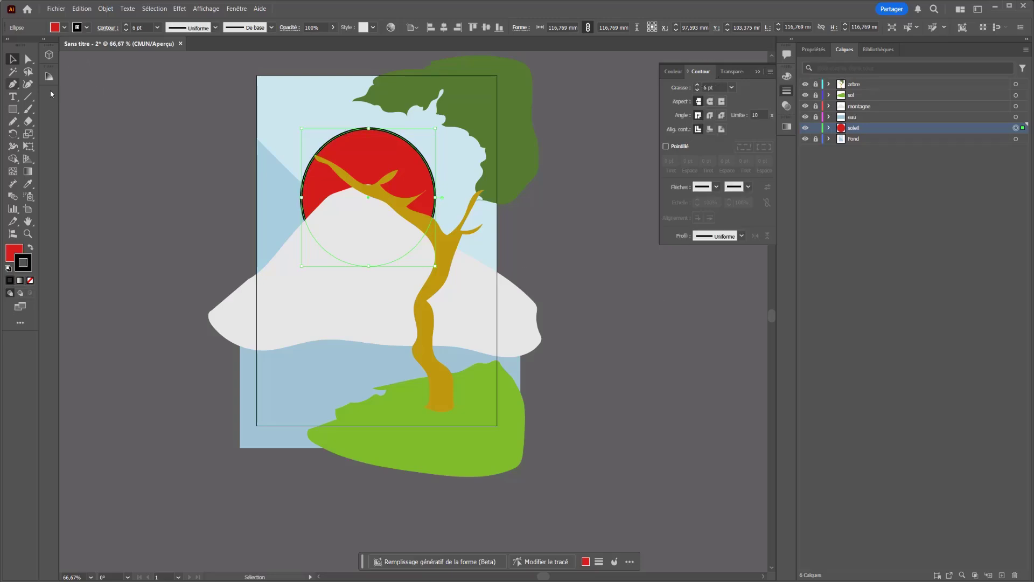
{"action": "left_click", "coordinate": [260, 177]}
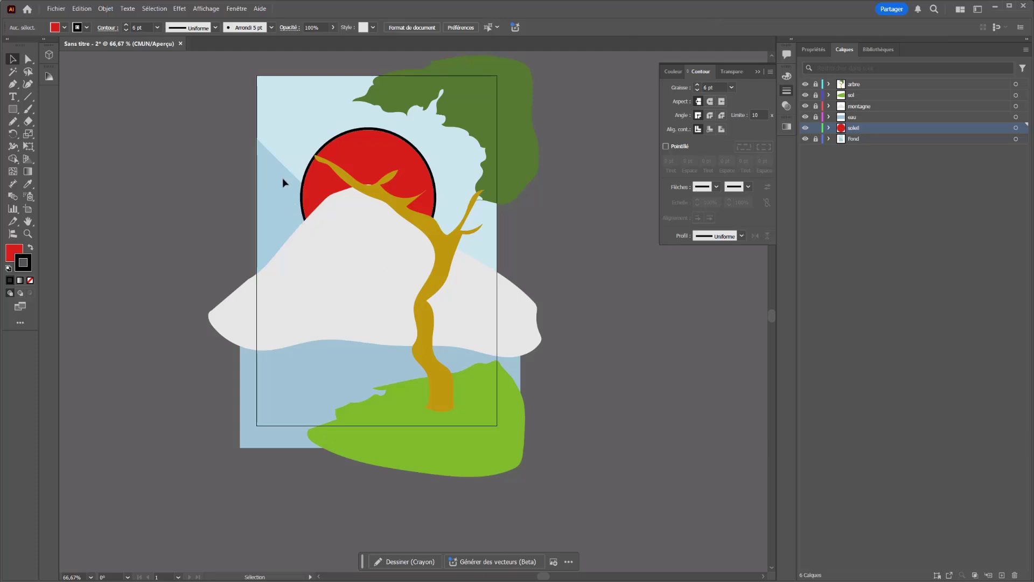
Apply the elliptical width profile, tapered at both ends, to the sun's black outline
{"action": "left_click", "coordinate": [424, 157]}
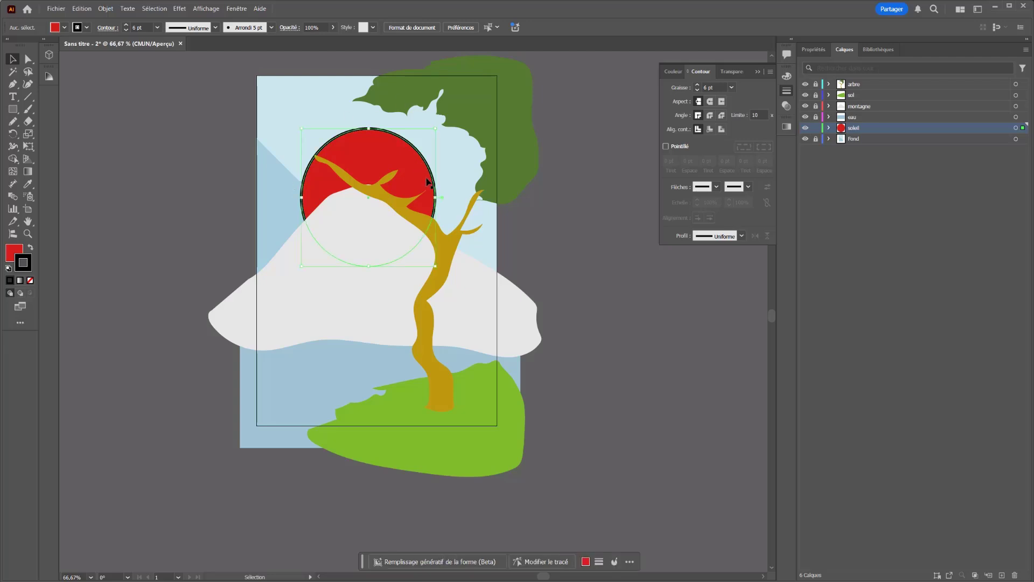
{"action": "left_click", "coordinate": [743, 236]}
{"action": "left_click", "coordinate": [722, 243]}
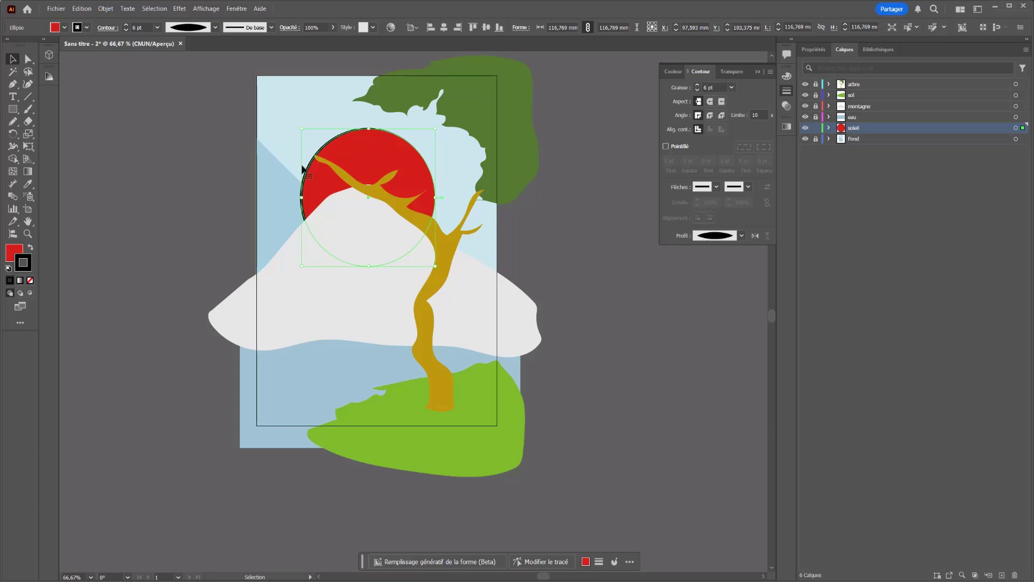
{"action": "left_click", "coordinate": [266, 154]}
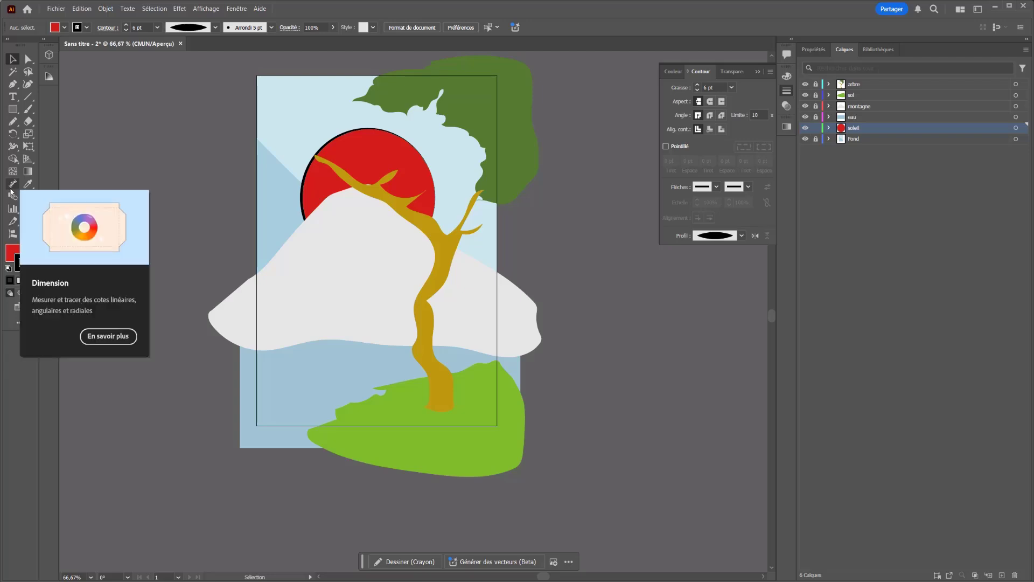
Use the Width tool to adjust the sun outline's thickness at two points along its upper-right arc
{"action": "left_click", "coordinate": [13, 150]}
{"action": "scroll", "coordinate": [457, 190], "scroll_direction": "up", "scroll_amount": 2}
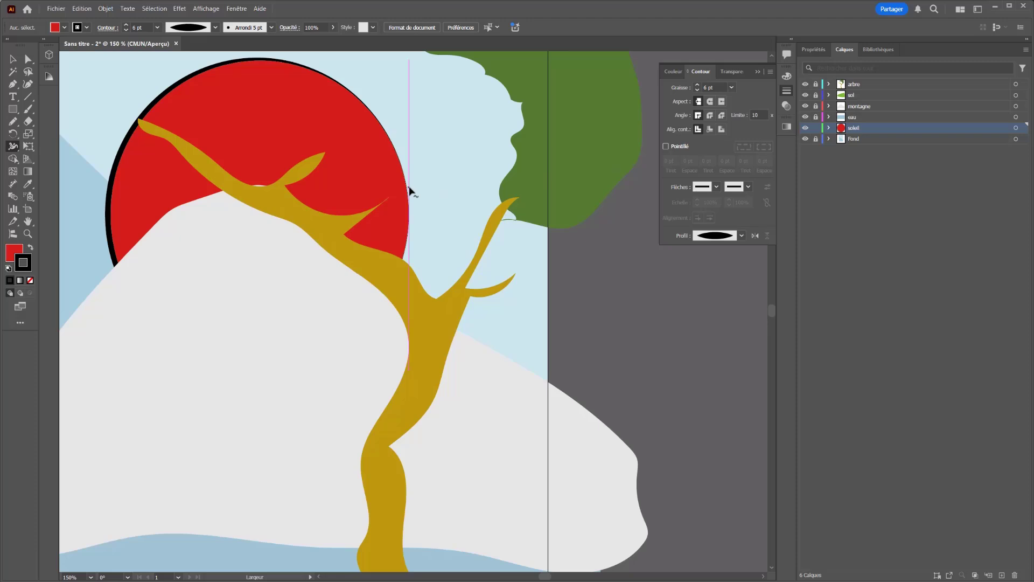
{"action": "left_click_drag", "start_coordinate": [408, 192], "coordinate": [409, 190]}
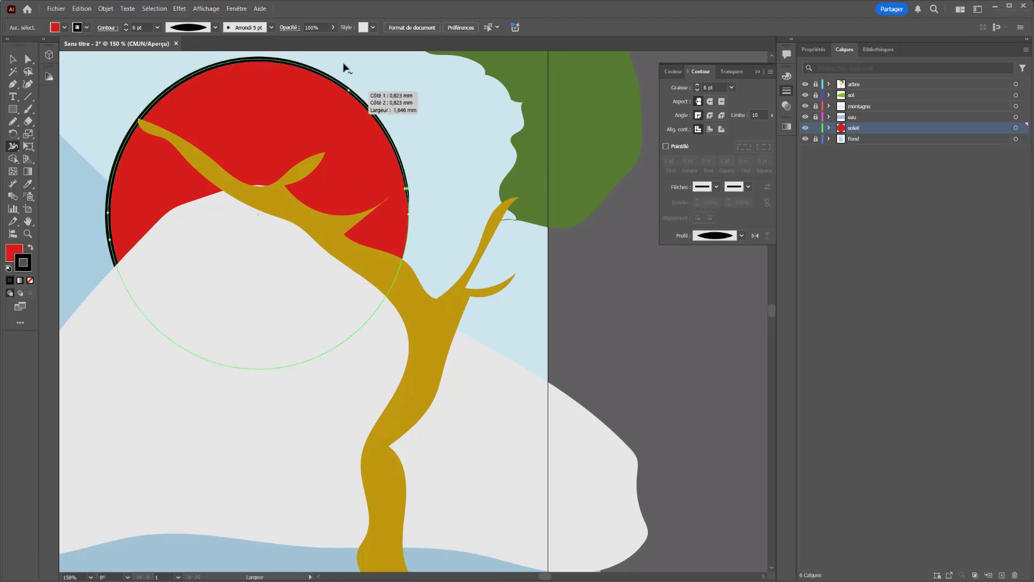
{"action": "left_click_drag", "start_coordinate": [324, 78], "coordinate": [323, 75]}
{"action": "key", "text": "v"}
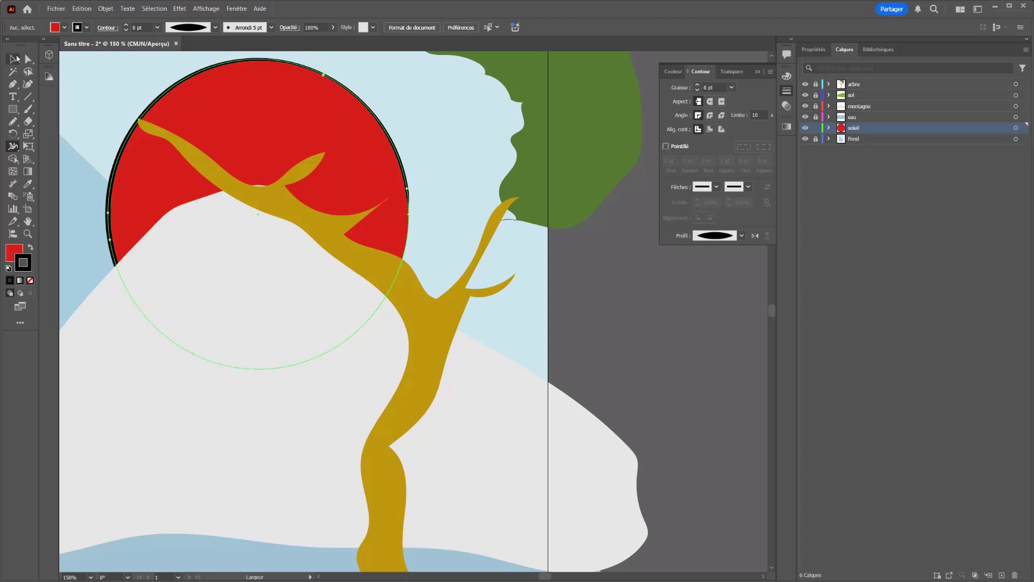
{"action": "left_click", "coordinate": [454, 140]}
{"action": "key", "text": "ctrl+minus"}
{"action": "key", "text": "ctrl+minus"}
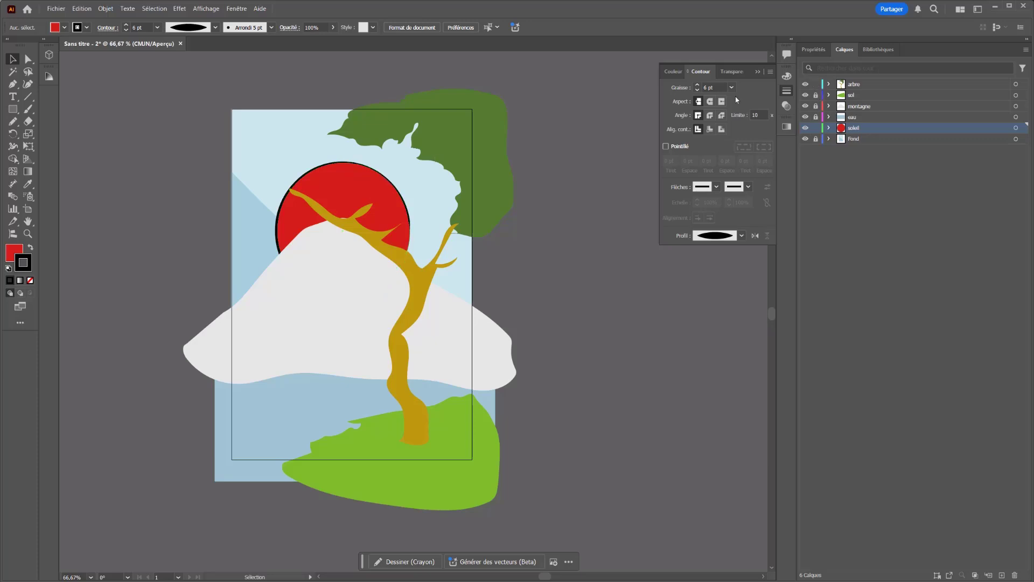
Outline the olive green foliage with a 6 pt black stroke using the elliptical width profile, and deselect it
{"action": "left_click", "coordinate": [458, 161]}
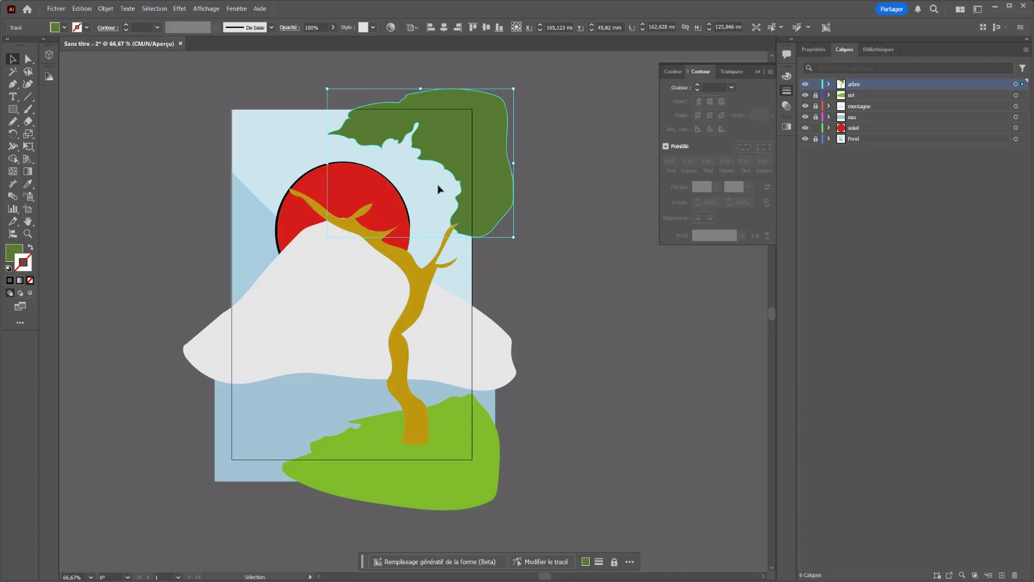
{"action": "left_click", "coordinate": [399, 199]}
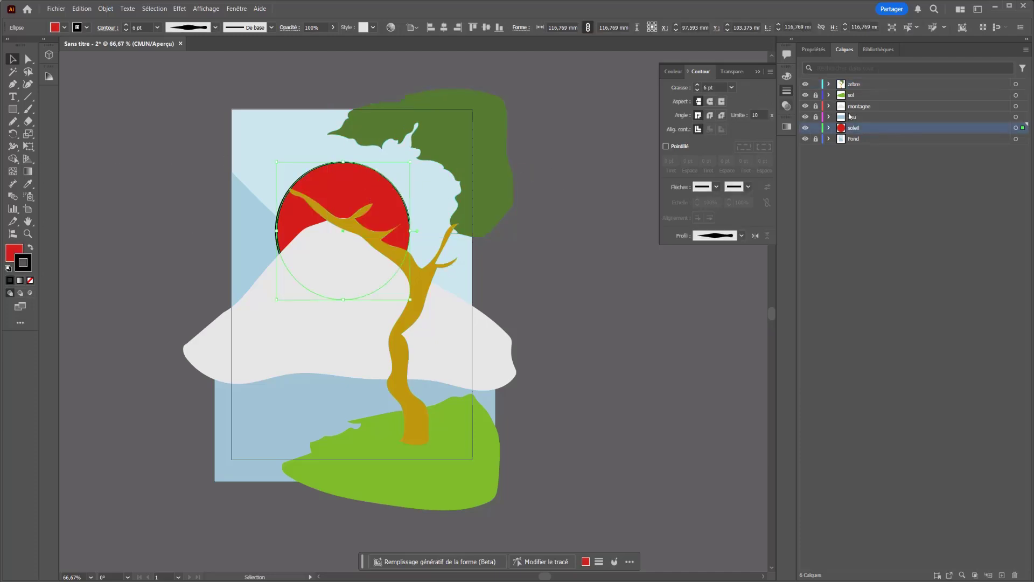
{"action": "left_click", "coordinate": [720, 88]}
{"action": "left_click", "coordinate": [478, 109]}
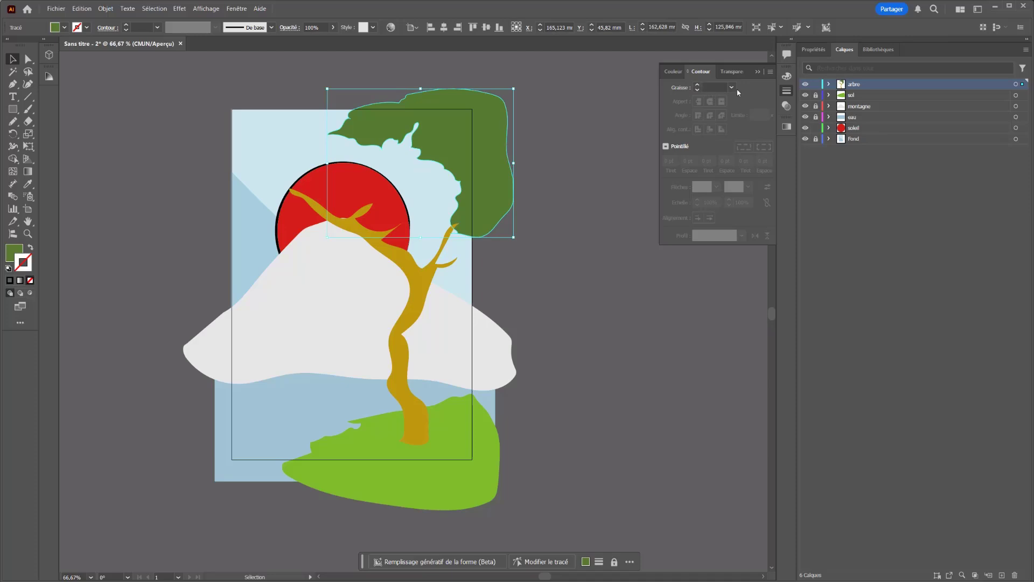
{"action": "left_click", "coordinate": [732, 88]}
{"action": "left_click", "coordinate": [747, 191]}
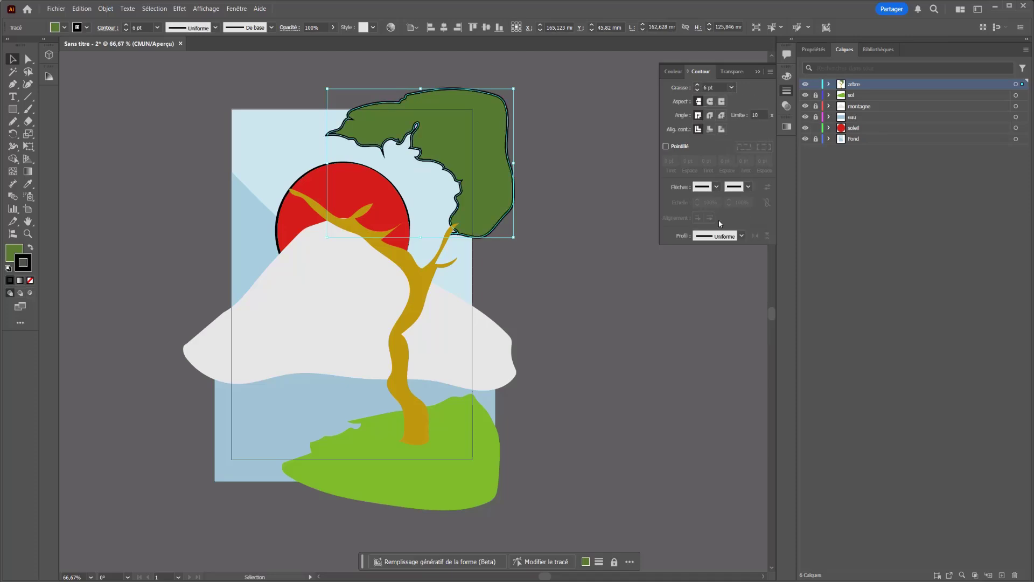
{"action": "left_click", "coordinate": [741, 236]}
{"action": "left_click", "coordinate": [712, 265]}
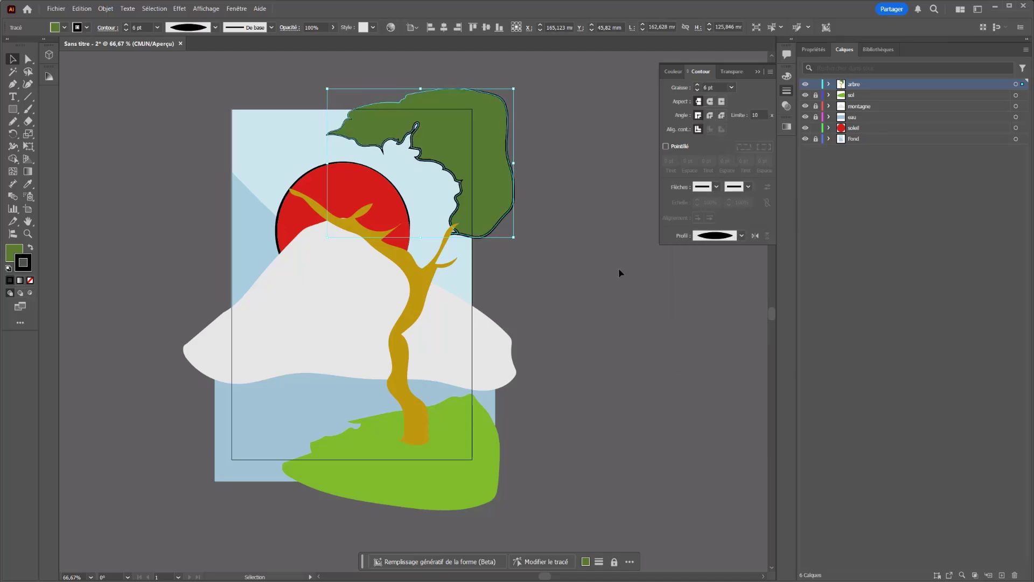
{"action": "left_click", "coordinate": [619, 273]}
Roughen the lower inner edge of the green foliage with the Wrinkle tool to make it jagged, and deselect it
{"action": "scroll", "coordinate": [503, 199], "scroll_direction": "up", "scroll_amount": 2}
{"action": "scroll", "coordinate": [353, 131], "scroll_direction": "down", "scroll_amount": 1}
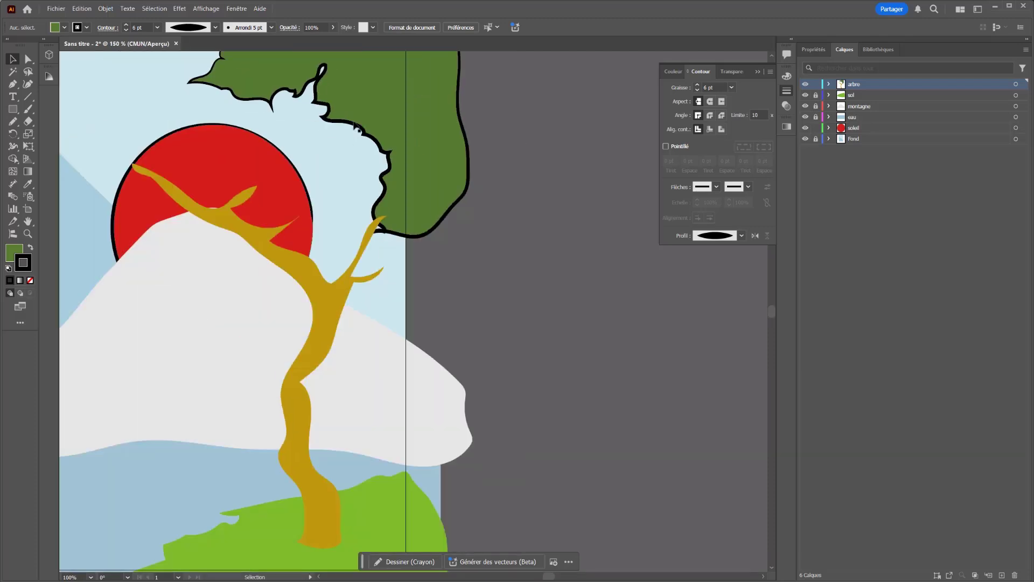
{"action": "left_click", "coordinate": [358, 128]}
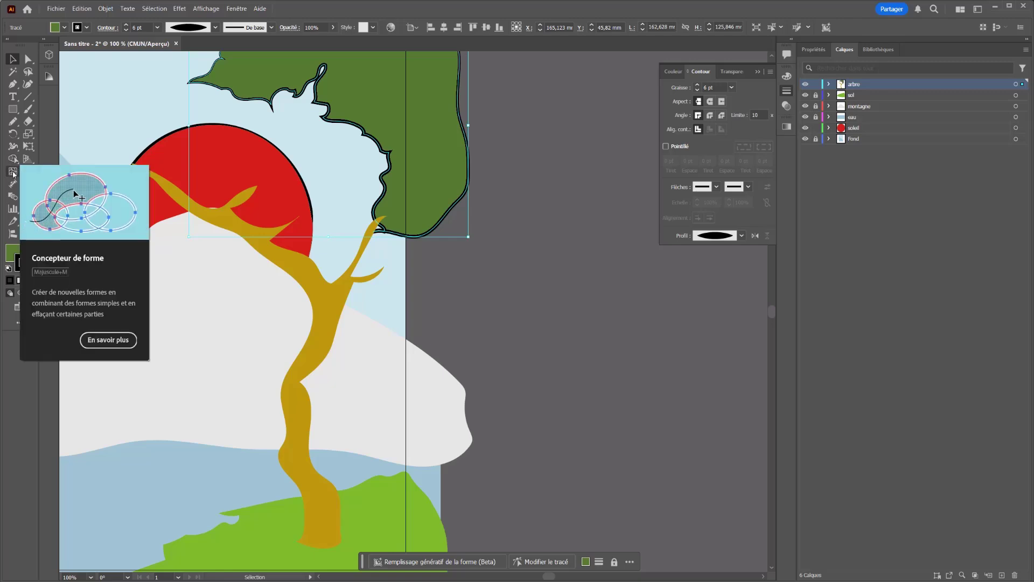
{"action": "left_click", "coordinate": [13, 146]}
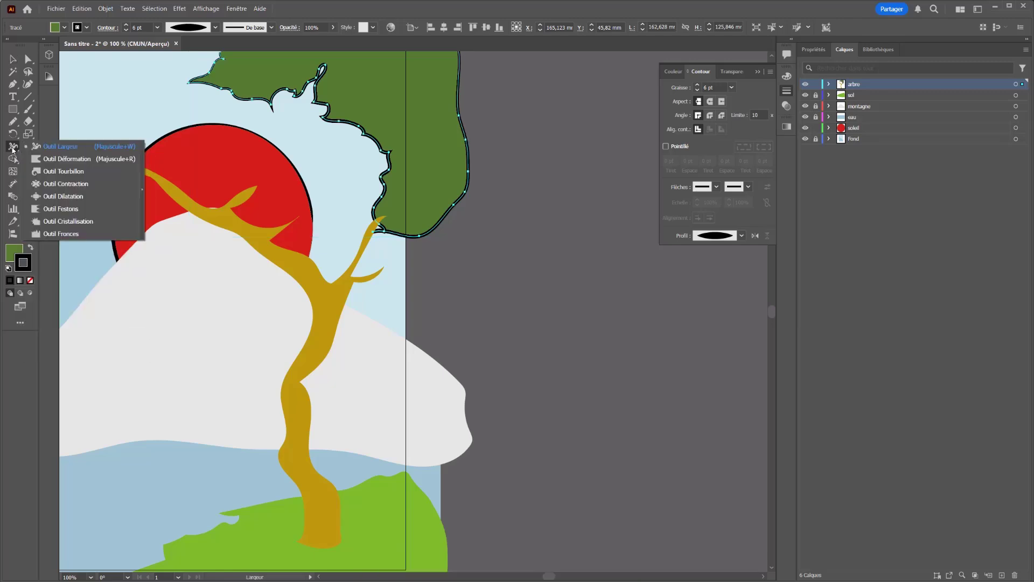
{"action": "left_click", "coordinate": [54, 234]}
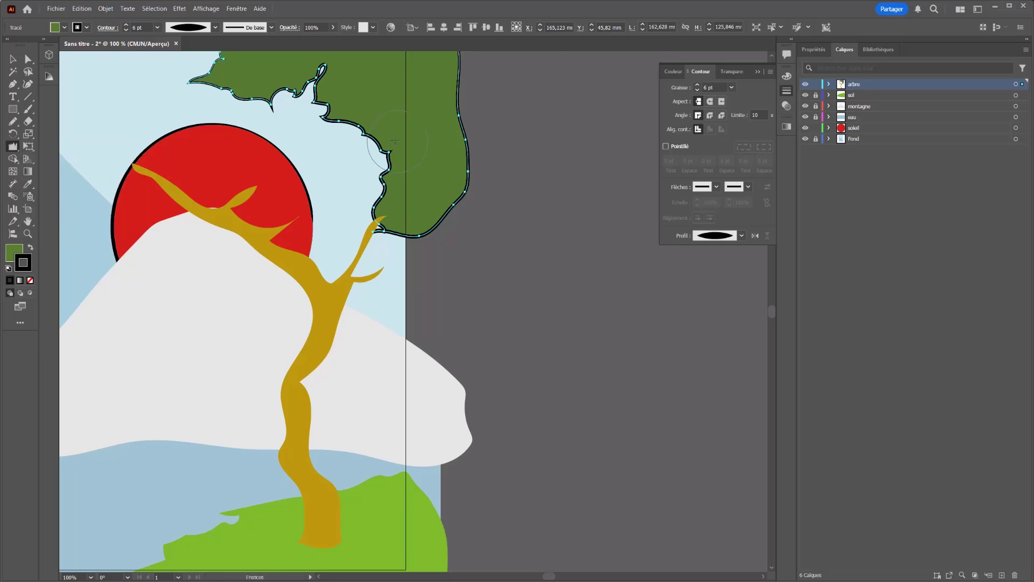
{"action": "mouse_move", "coordinate": [373, 152]}
{"action": "left_mouse_down"}
{"action": "mouse_move", "coordinate": [363, 155]}
{"action": "mouse_move", "coordinate": [293, 88]}
{"action": "mouse_move", "coordinate": [259, 104]}
{"action": "mouse_move", "coordinate": [204, 92]}
{"action": "mouse_move", "coordinate": [228, 102]}
{"action": "left_mouse_up"}
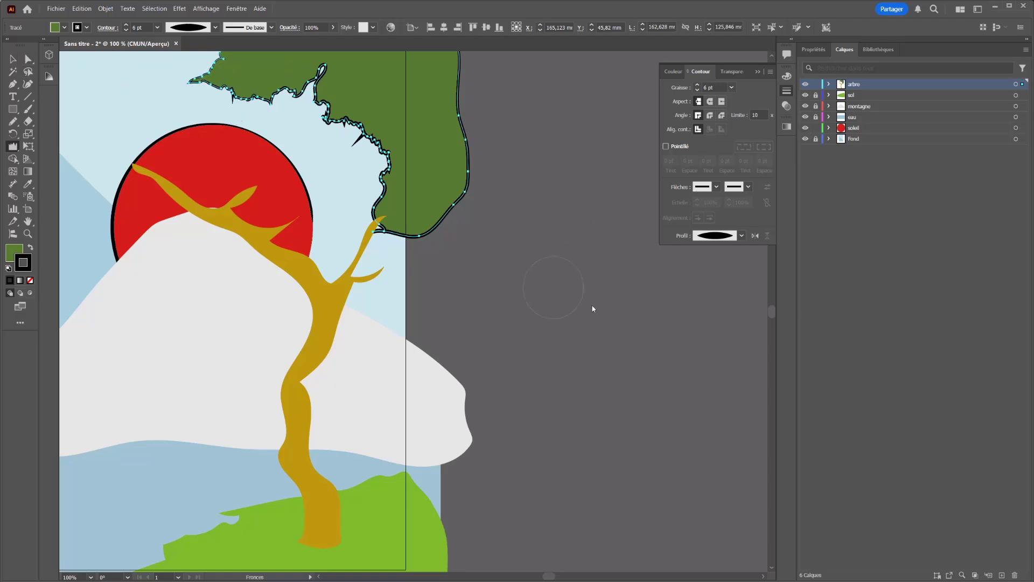
{"action": "left_click", "coordinate": [514, 220], "text": "ctrl"}
{"action": "left_click_drag", "start_coordinate": [518, 145], "coordinate": [492, 254]}
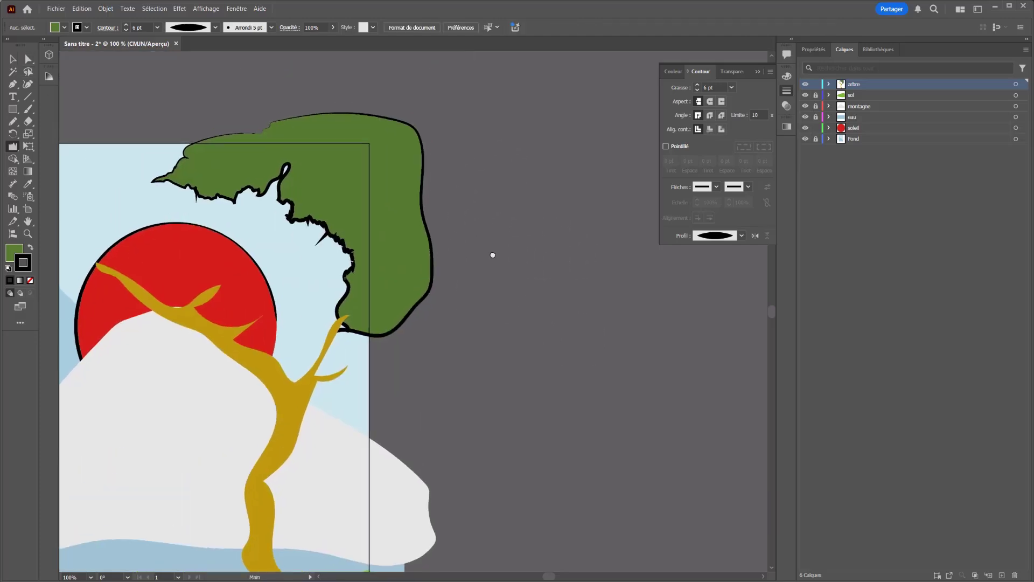
{"action": "left_click_drag", "start_coordinate": [334, 277], "coordinate": [324, 278]}
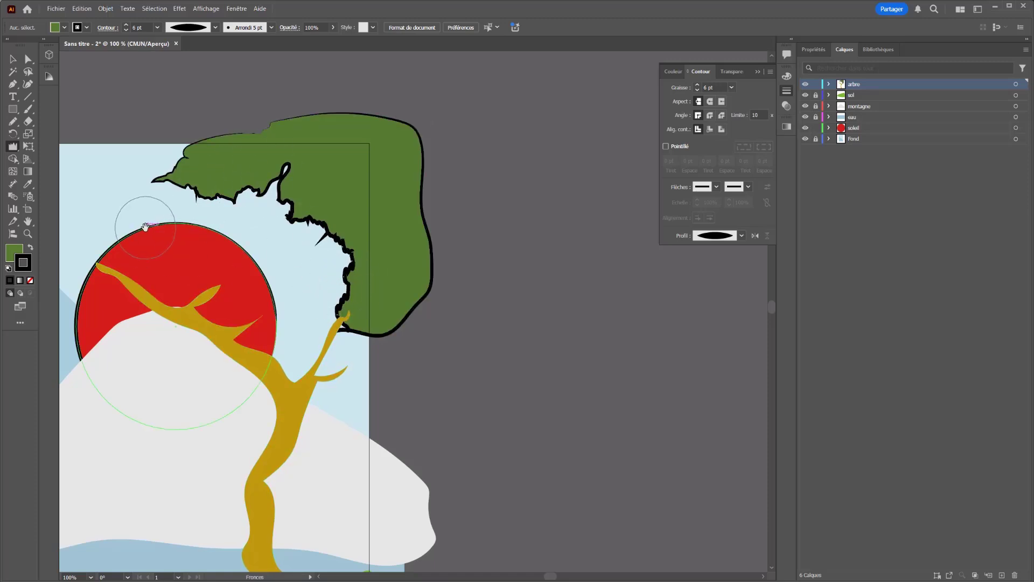
Set the Wrinkle tool's detail to 5 and roughen the foliage's inner edge further
{"action": "double_click", "coordinate": [12, 147]}
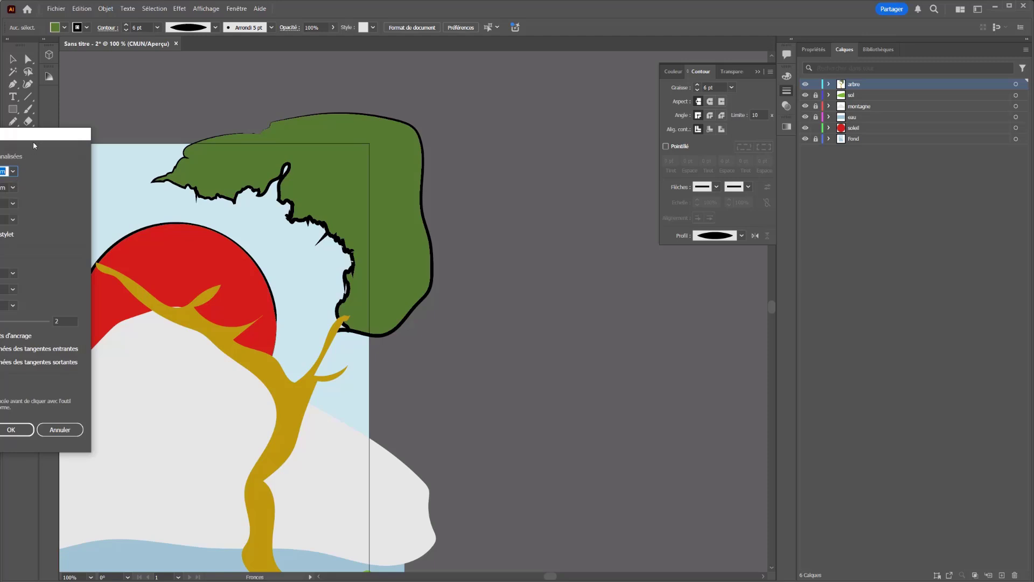
{"action": "left_click_drag", "start_coordinate": [33, 144], "coordinate": [566, 121]}
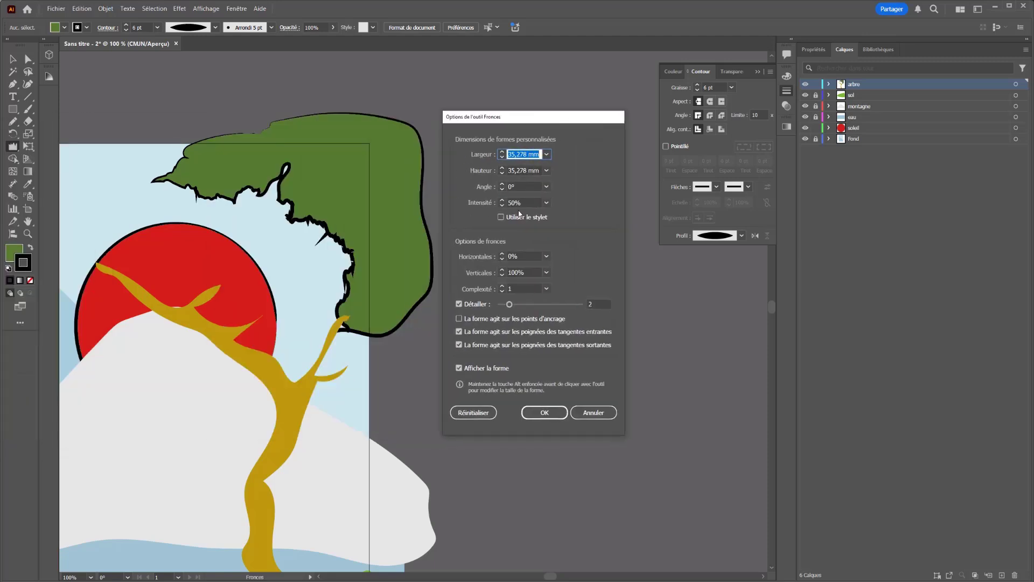
{"action": "left_click_drag", "start_coordinate": [510, 304], "coordinate": [537, 304]}
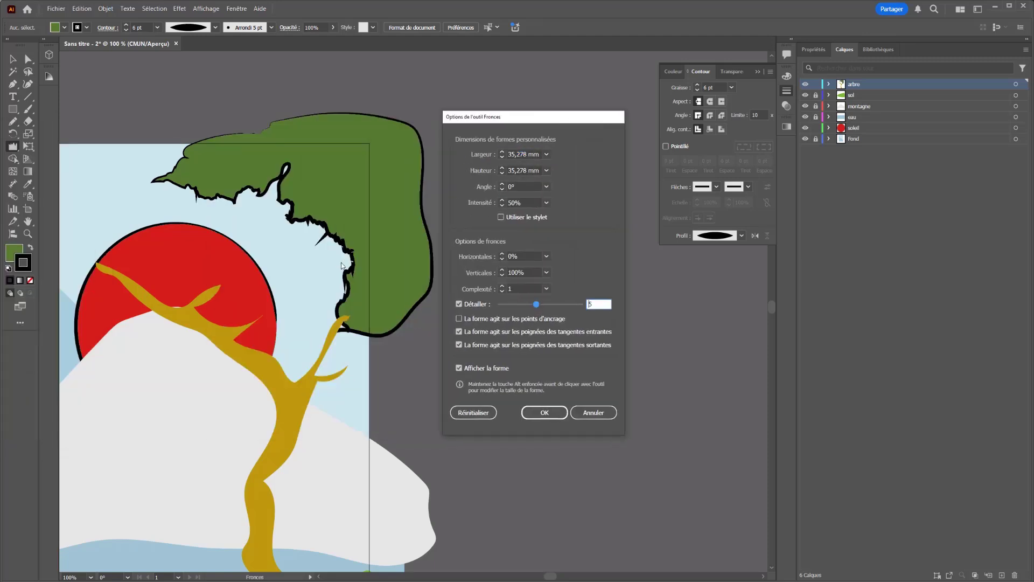
{"action": "key", "text": "Return"}
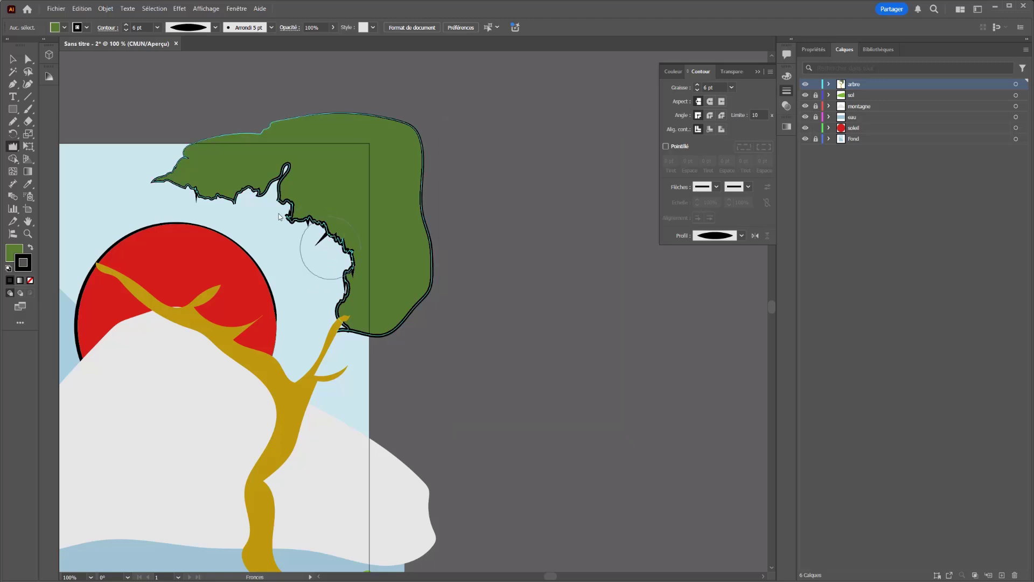
{"action": "left_click", "coordinate": [278, 209]}
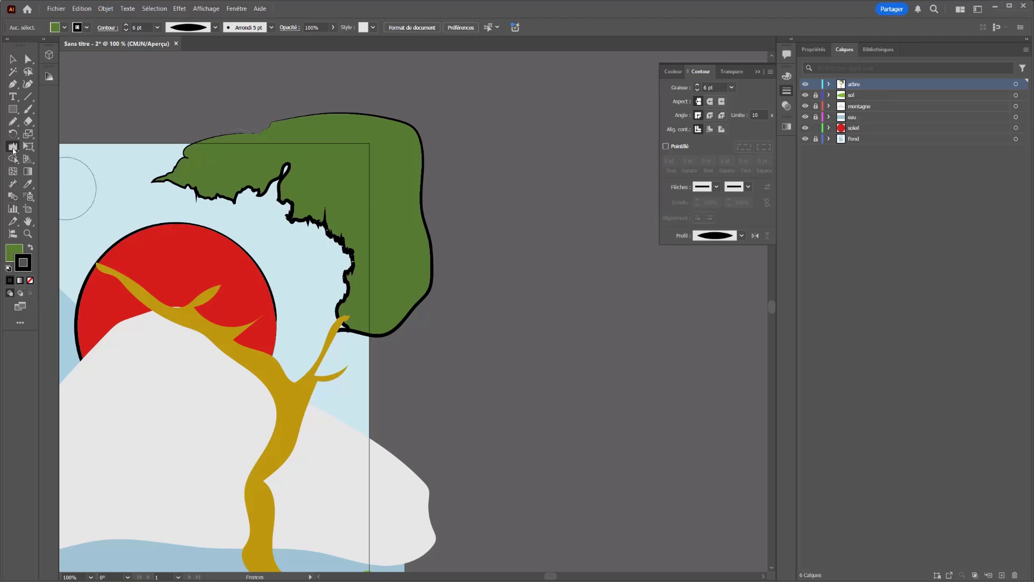
Use the Width tool to thin the foliage's black outline at a point along its jagged inner edge
{"action": "left_click_drag", "start_coordinate": [13, 150], "coordinate": [54, 146]}
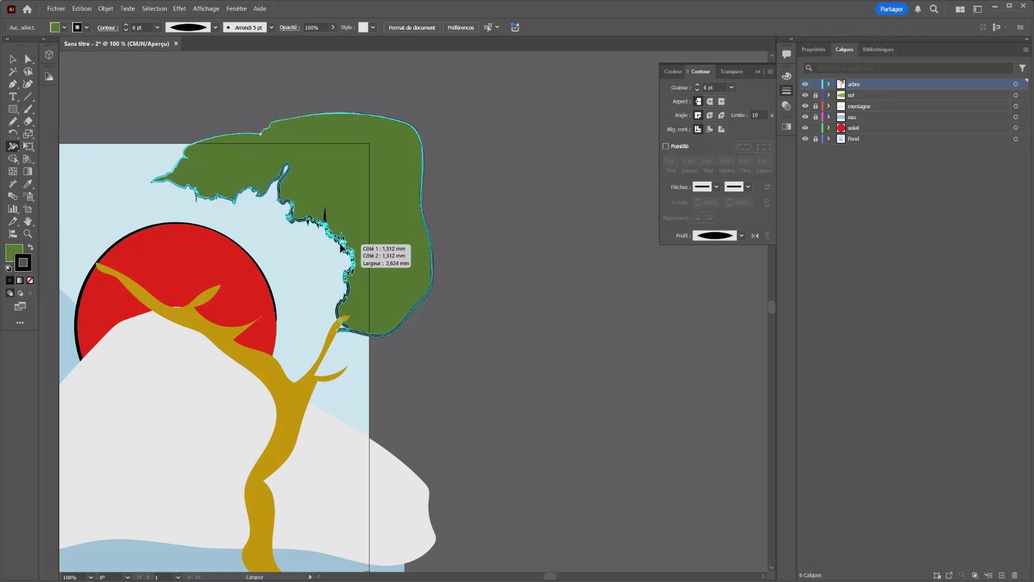
{"action": "scroll", "coordinate": [341, 248], "scroll_direction": "up", "scroll_amount": 5}
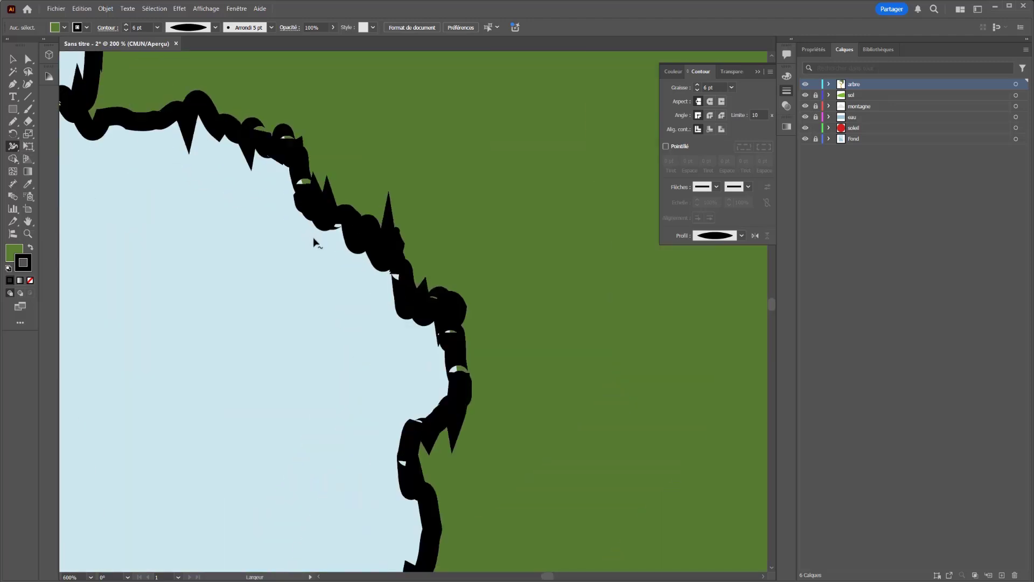
{"action": "scroll", "coordinate": [314, 242], "scroll_direction": "up", "scroll_amount": 3}
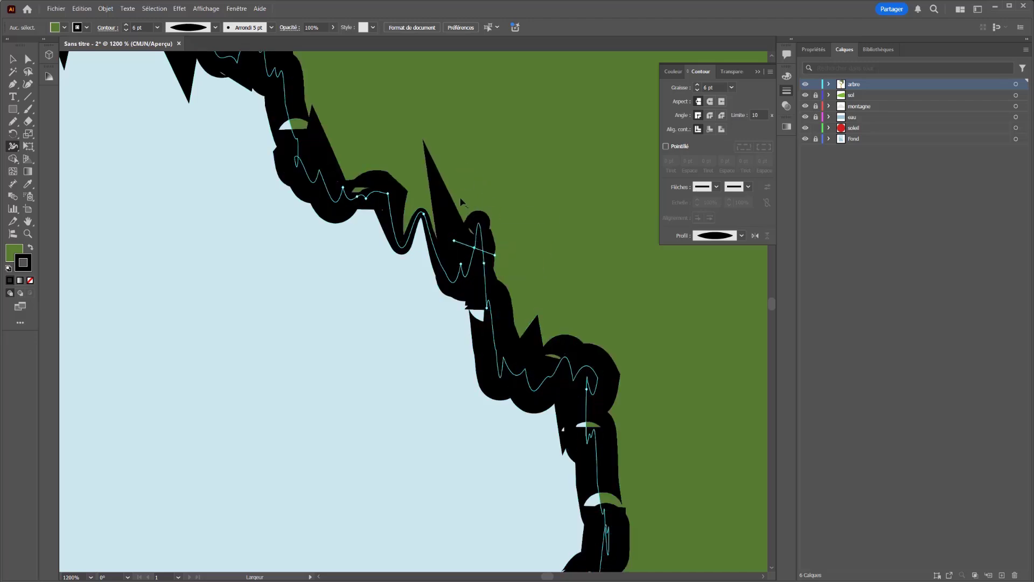
{"action": "scroll", "coordinate": [437, 233], "scroll_direction": "down", "scroll_amount": 5}
{"action": "key", "text": "ctrl+1"}
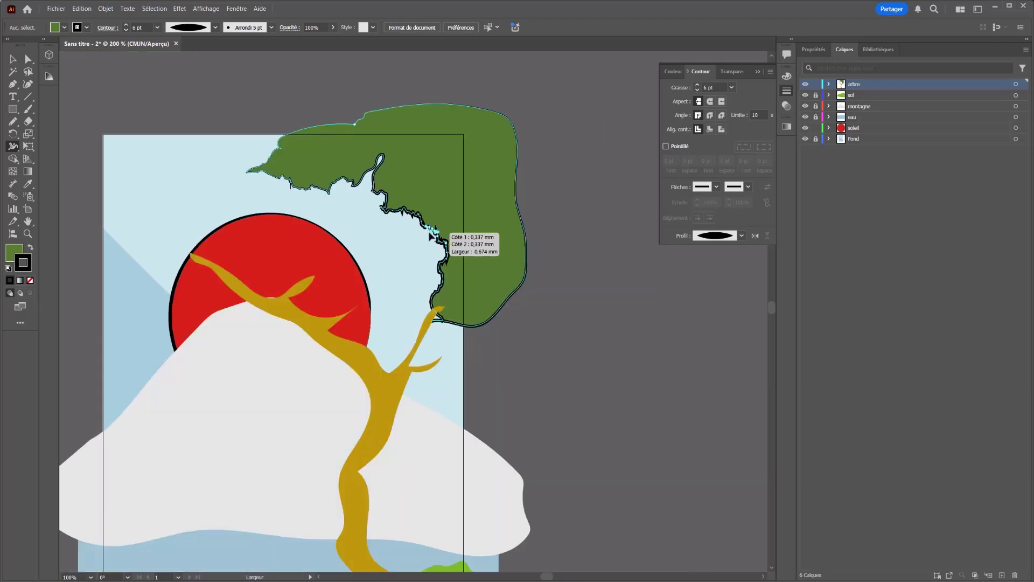
{"action": "left_click", "coordinate": [13, 59]}
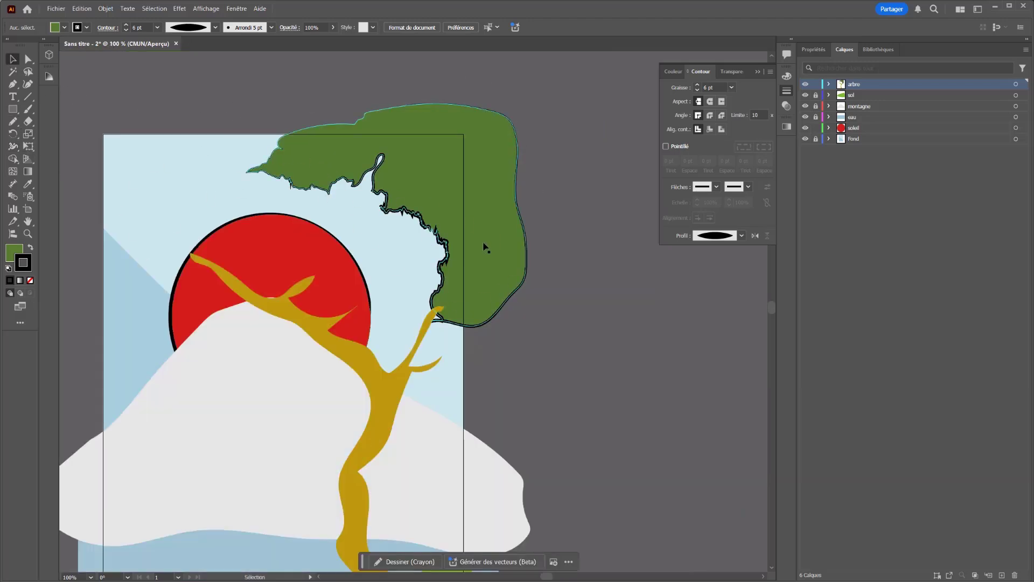
{"action": "key", "text": "a"}
{"action": "key", "text": "v"}
{"action": "scroll", "coordinate": [557, 280], "scroll_direction": "down", "scroll_amount": 1}
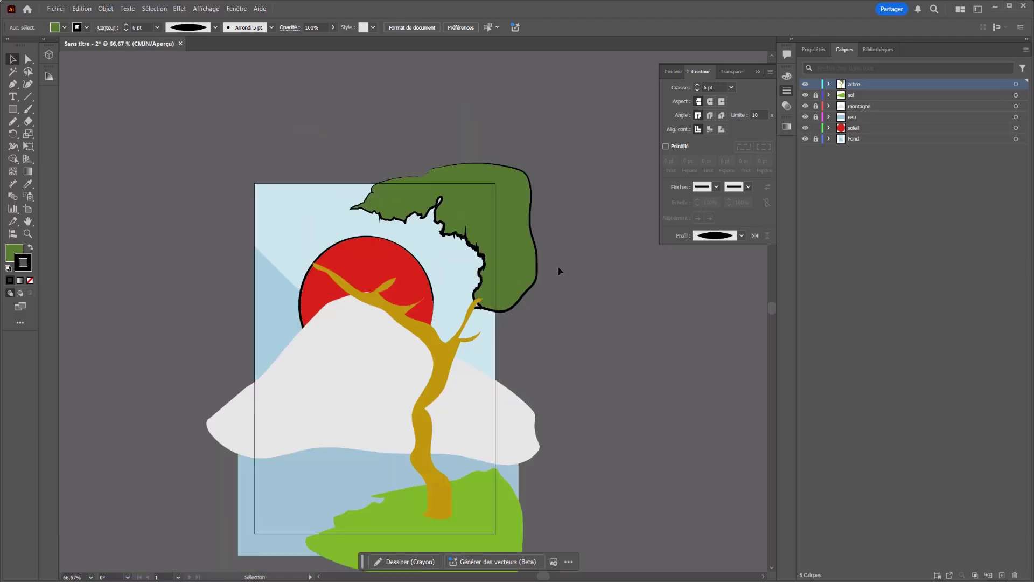
{"action": "scroll", "coordinate": [555, 289], "scroll_direction": "down", "scroll_amount": 1}
{"action": "scroll", "coordinate": [551, 299], "scroll_direction": "up", "scroll_amount": 1}
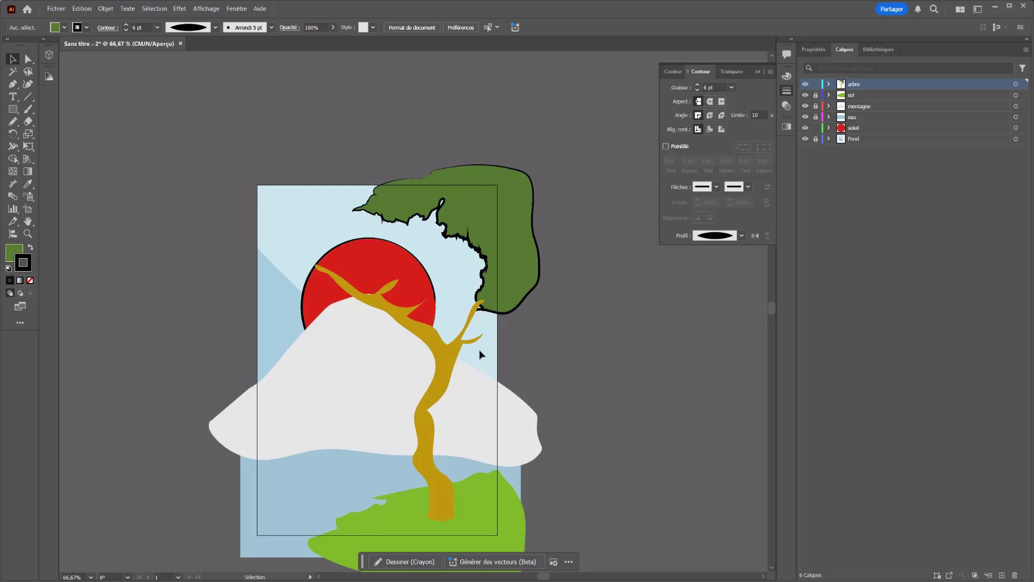
Hide the arbre and sol layers and unlock the montagne layer
{"action": "left_click", "coordinate": [805, 84]}
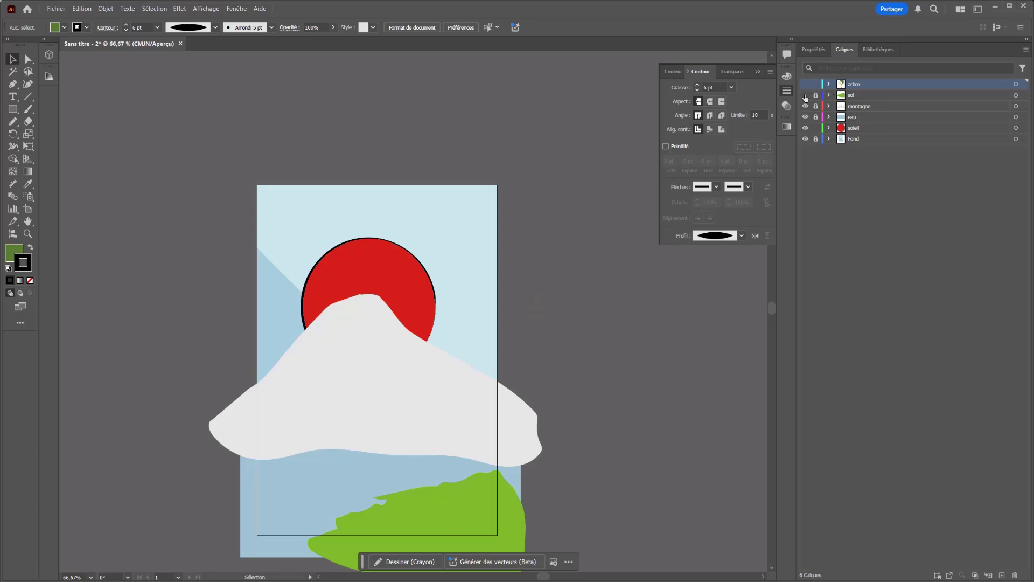
{"action": "left_click", "coordinate": [806, 95]}
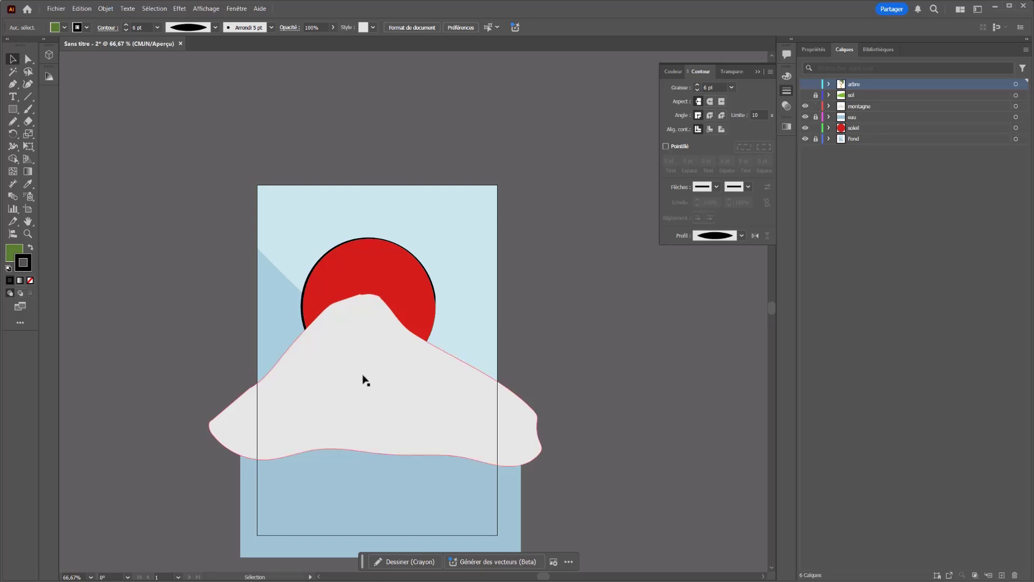
{"action": "left_click_drag", "start_coordinate": [611, 340], "coordinate": [593, 270]}
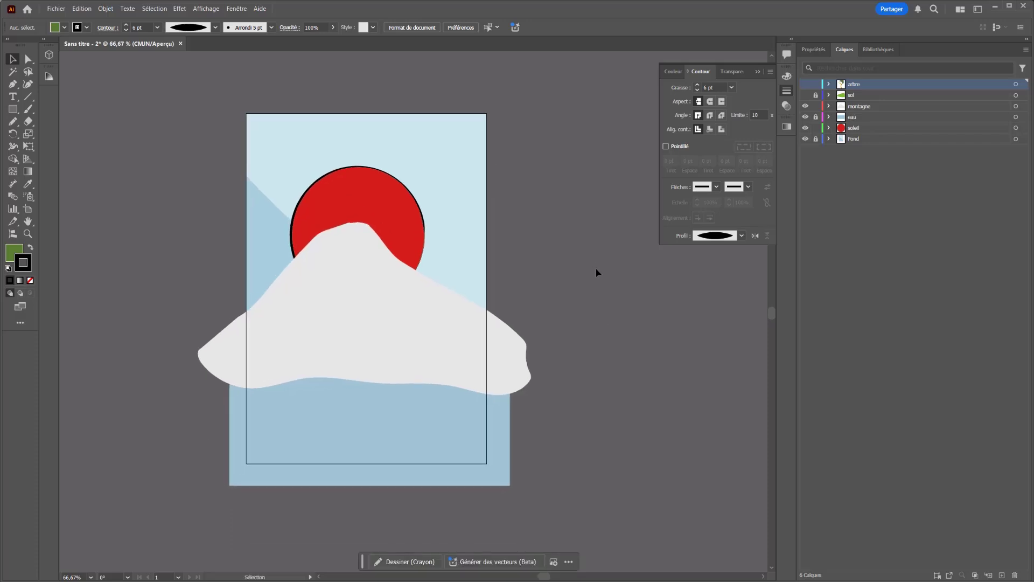
Fill the mountain with a teal green of about 56% cyan and 40% yellow, without magenta or black
{"action": "left_click", "coordinate": [409, 288]}
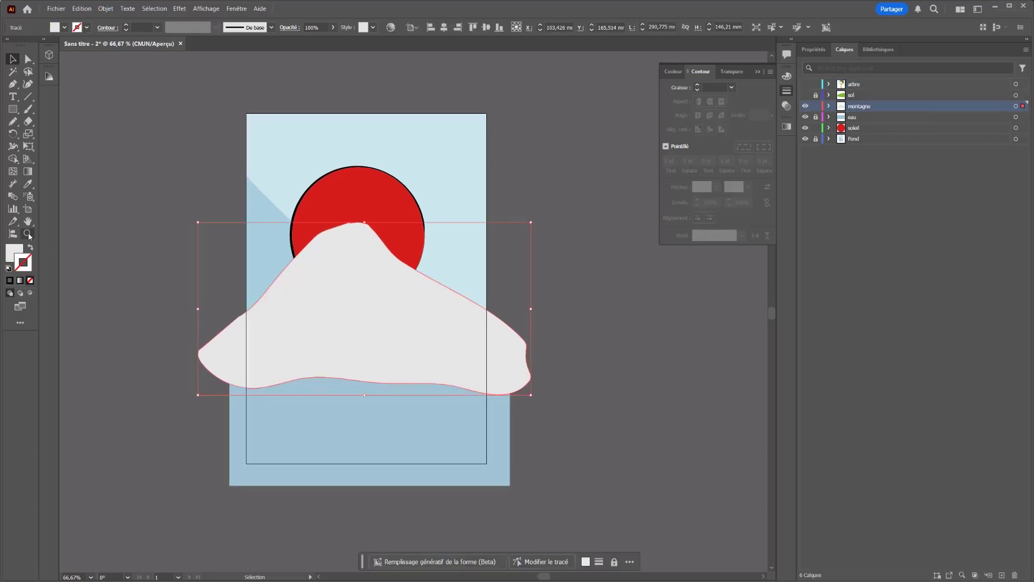
{"action": "left_click", "coordinate": [787, 76]}
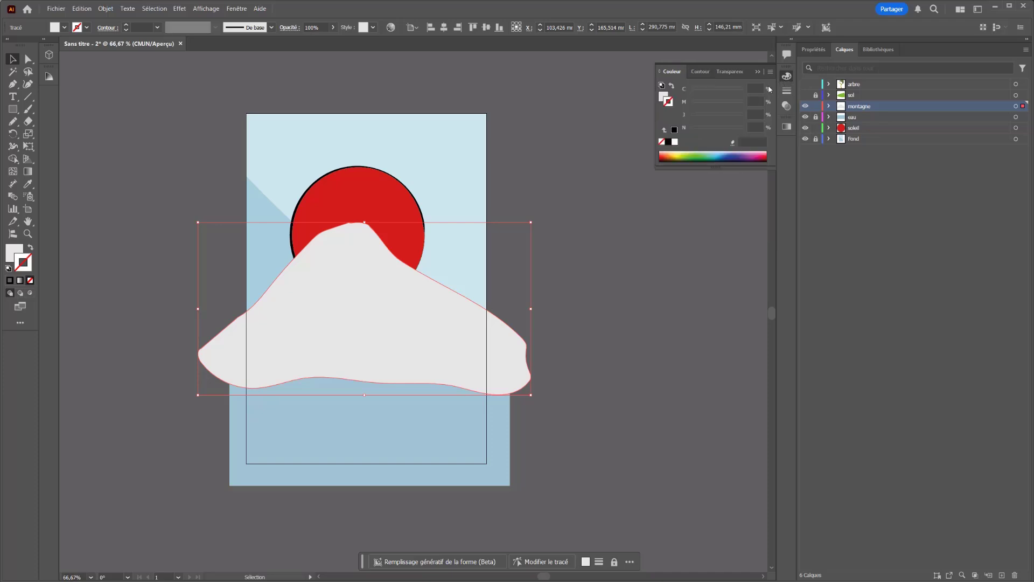
{"action": "key", "text": "x"}
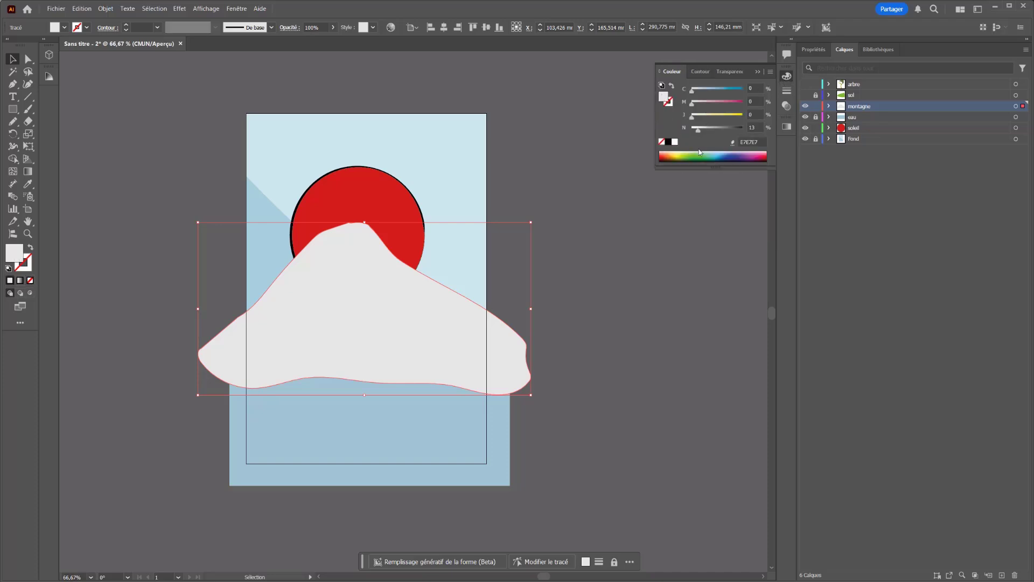
{"action": "left_click_drag", "start_coordinate": [700, 153], "coordinate": [711, 149]}
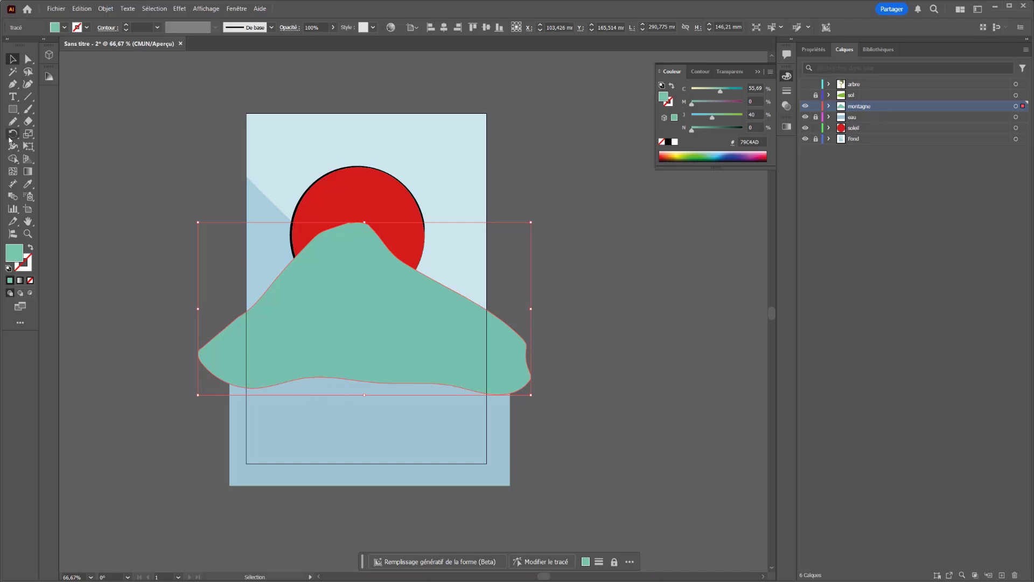
Enable Draw Inside for the mountain and prepare the Pencil tool with an off-white fill of 8% yellow and 10% black
{"action": "left_click", "coordinate": [29, 293]}
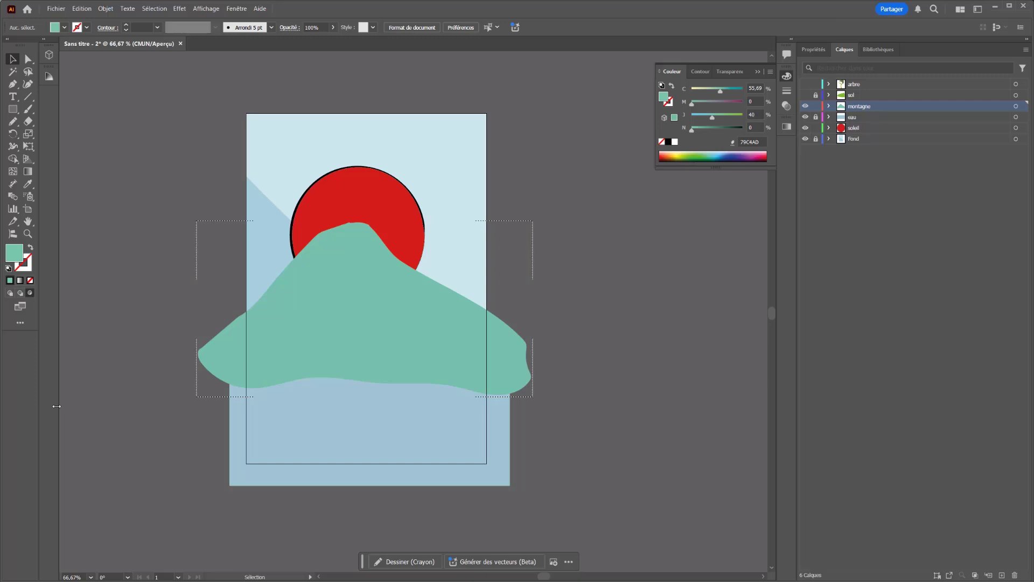
{"action": "left_click", "coordinate": [15, 124]}
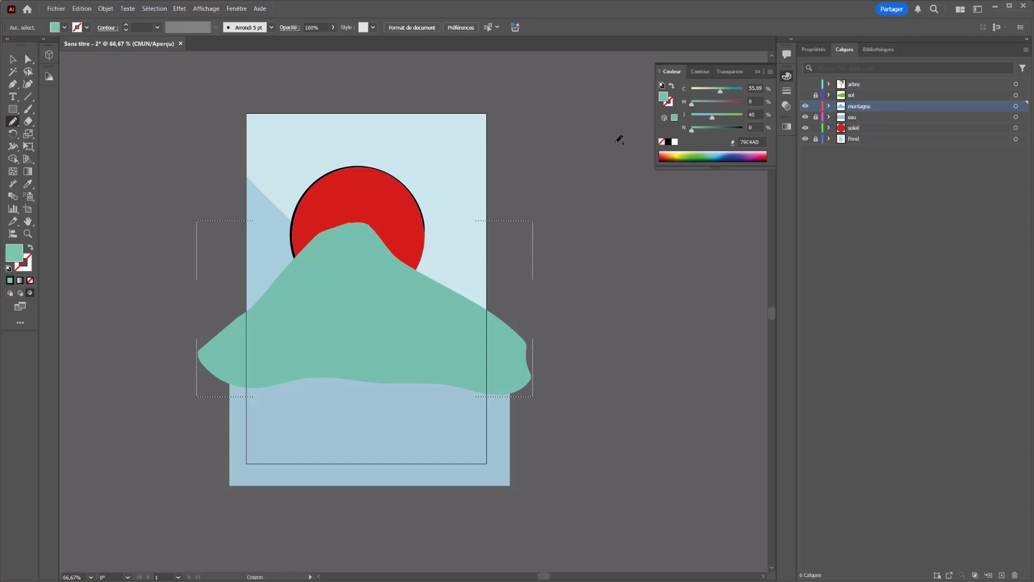
{"action": "left_click", "coordinate": [675, 141]}
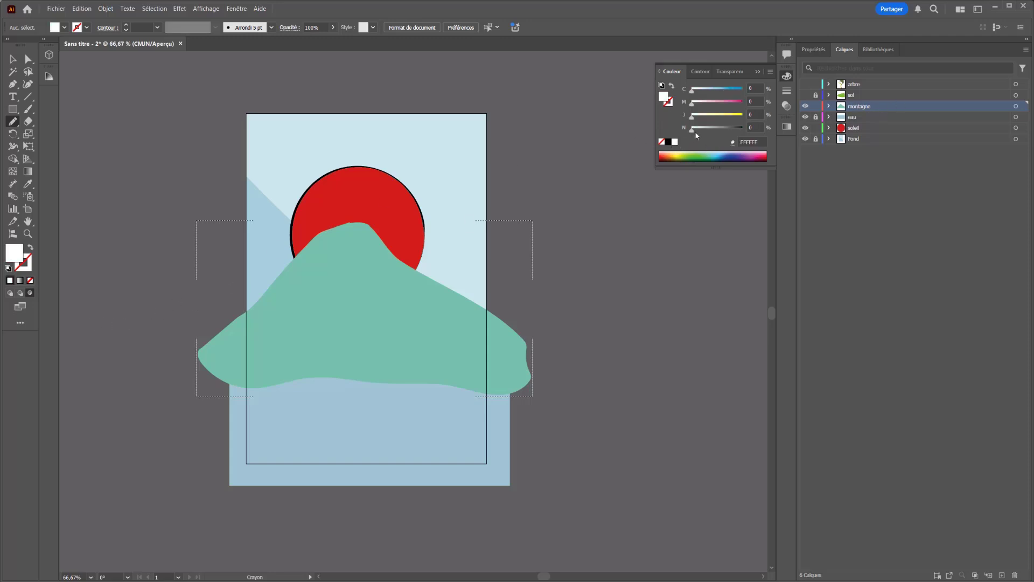
{"action": "left_click_drag", "start_coordinate": [696, 132], "coordinate": [702, 134]}
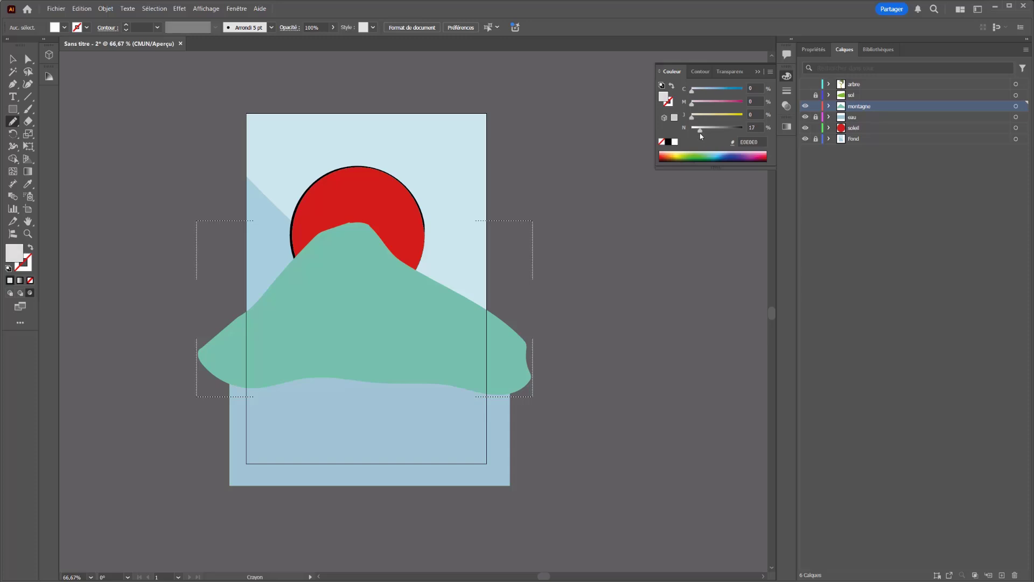
{"action": "left_click", "coordinate": [698, 117]}
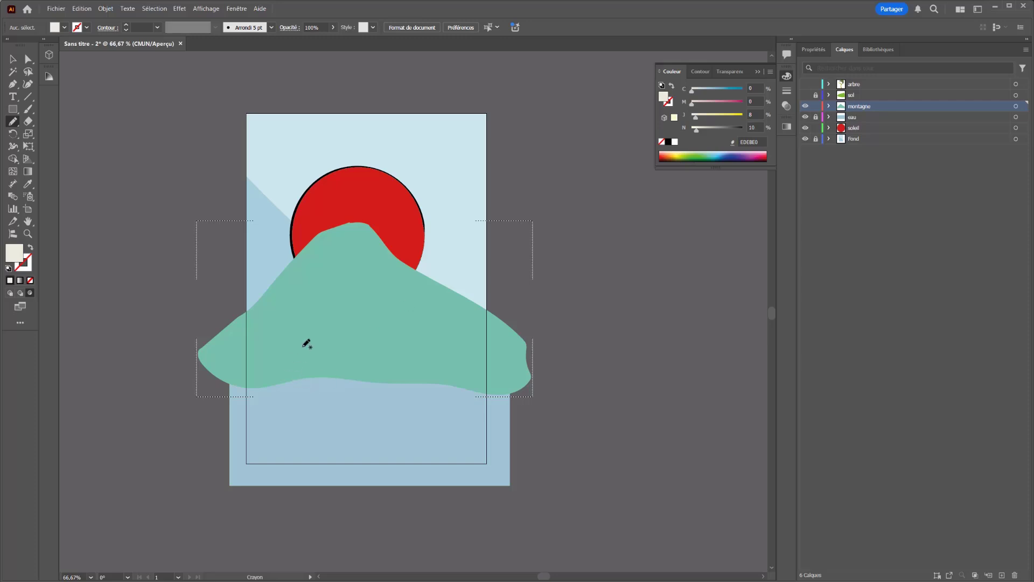
Draw an off-white snowcap with jagged streaks, about 117 by 94 mm, over the peak inside the mountain shape
{"action": "mouse_move", "coordinate": [287, 261]}
{"action": "left_mouse_down"}
{"action": "mouse_move", "coordinate": [282, 282]}
{"action": "mouse_move", "coordinate": [307, 283]}
{"action": "mouse_move", "coordinate": [324, 299]}
{"action": "mouse_move", "coordinate": [330, 282]}
{"action": "mouse_move", "coordinate": [321, 296]}
{"action": "left_mouse_up"}
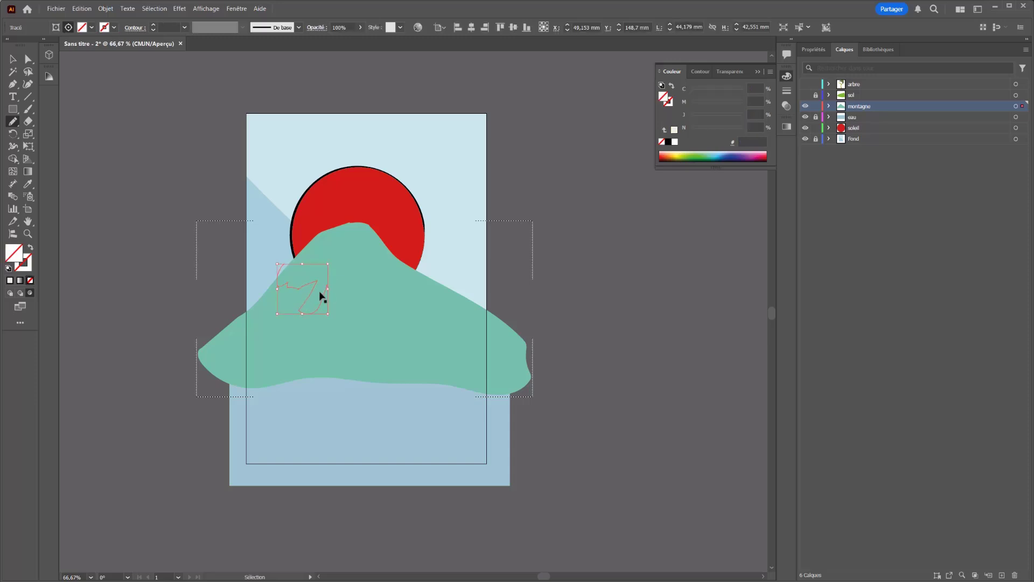
{"action": "mouse_move", "coordinate": [281, 260]}
{"action": "left_mouse_down"}
{"action": "mouse_move", "coordinate": [286, 286]}
{"action": "mouse_move", "coordinate": [316, 288]}
{"action": "mouse_move", "coordinate": [294, 311]}
{"action": "mouse_move", "coordinate": [329, 285]}
{"action": "mouse_move", "coordinate": [315, 317]}
{"action": "mouse_move", "coordinate": [336, 290]}
{"action": "mouse_move", "coordinate": [334, 312]}
{"action": "mouse_move", "coordinate": [370, 281]}
{"action": "mouse_move", "coordinate": [389, 312]}
{"action": "mouse_move", "coordinate": [377, 283]}
{"action": "mouse_move", "coordinate": [403, 268]}
{"action": "left_mouse_up"}
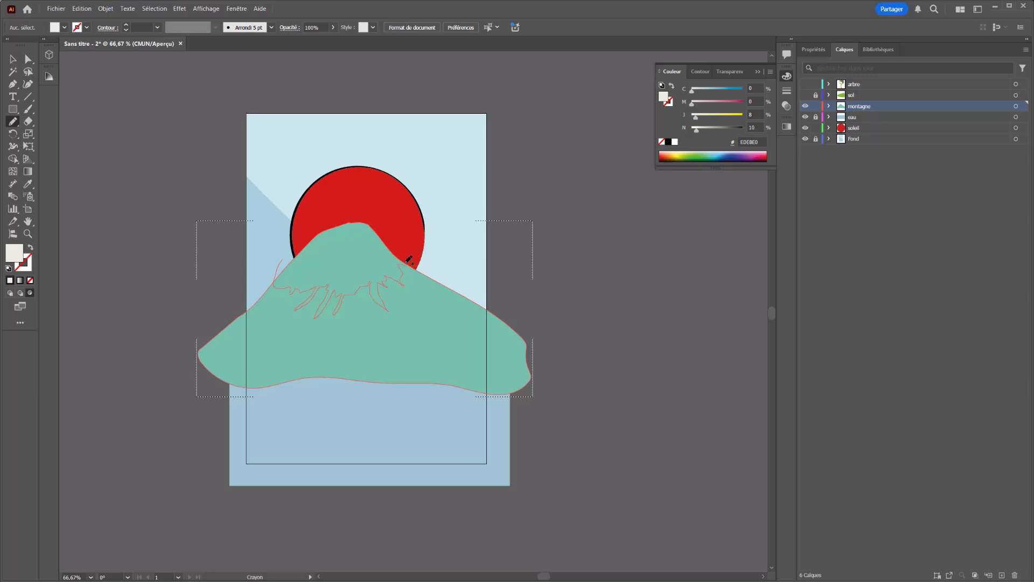
{"action": "mouse_move", "coordinate": [383, 208]}
{"action": "left_mouse_down"}
{"action": "mouse_move", "coordinate": [296, 237]}
{"action": "mouse_move", "coordinate": [274, 281]}
{"action": "left_mouse_up"}
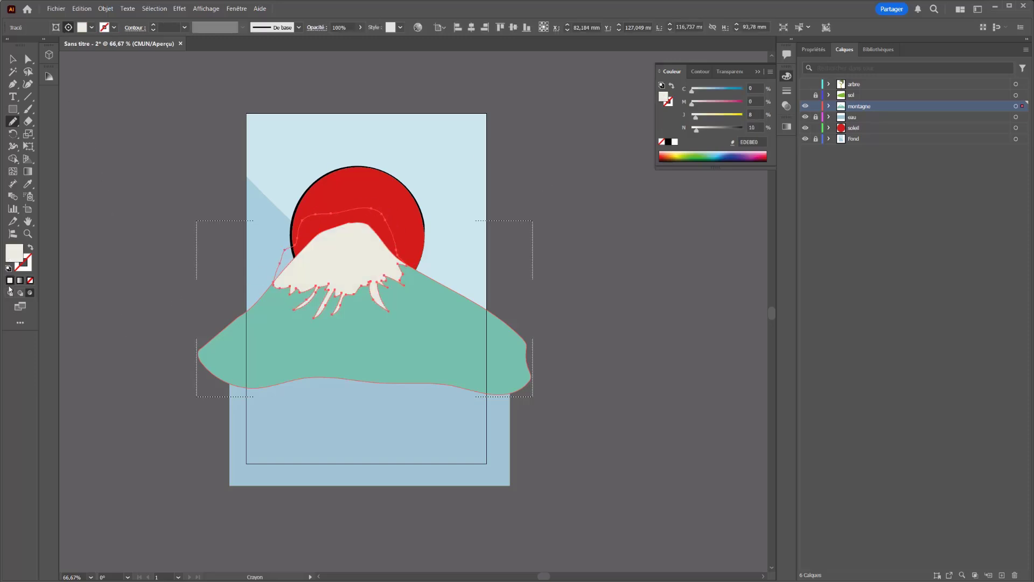
{"action": "left_click", "coordinate": [9, 280]}
{"action": "left_click", "coordinate": [11, 61]}
{"action": "left_click", "coordinate": [176, 99]}
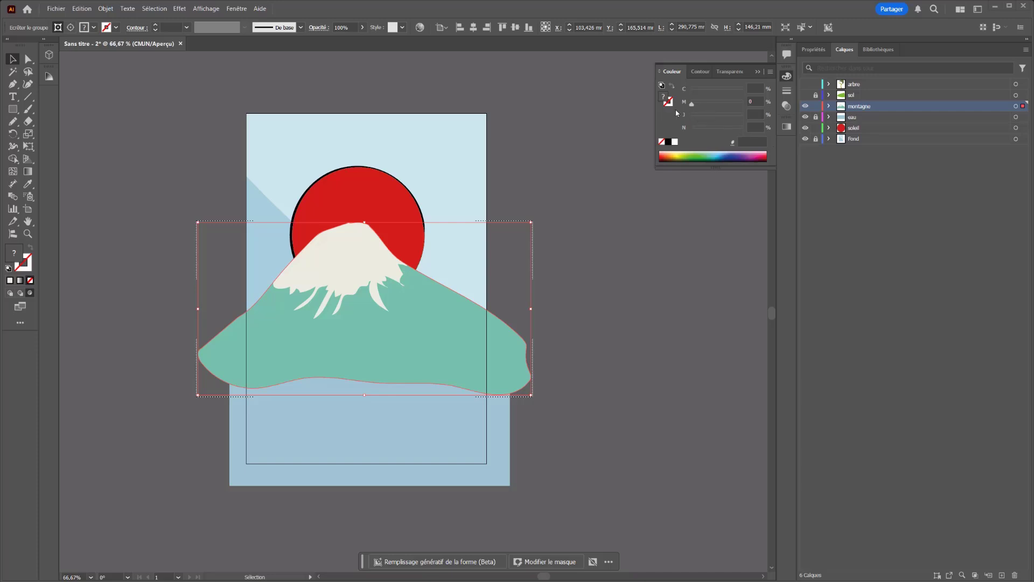
Add a 6 pt black stroke around the mountain and its snowcap
{"action": "left_click", "coordinate": [787, 91]}
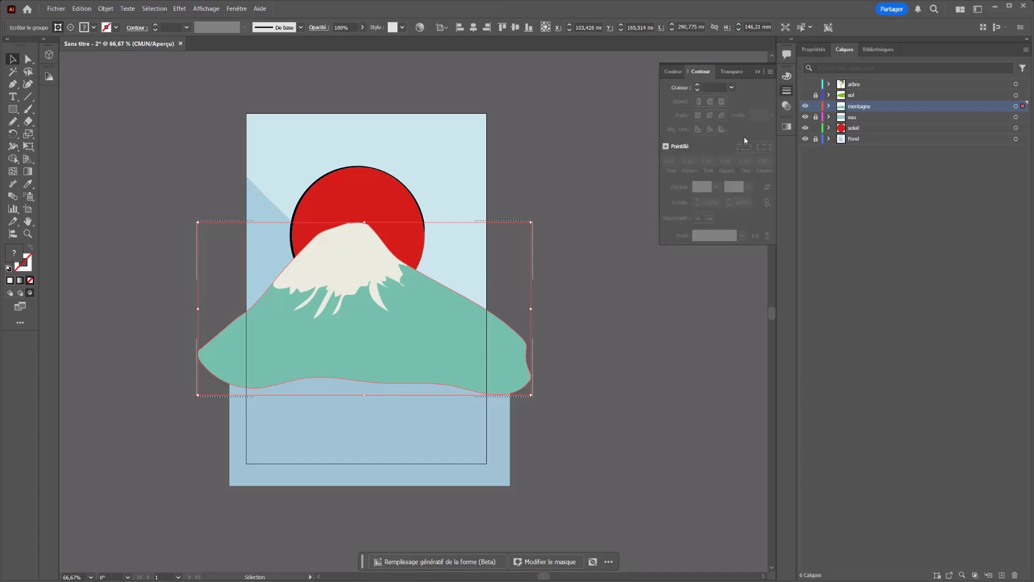
{"action": "left_click", "coordinate": [698, 86]}
{"action": "left_click", "coordinate": [698, 85]}
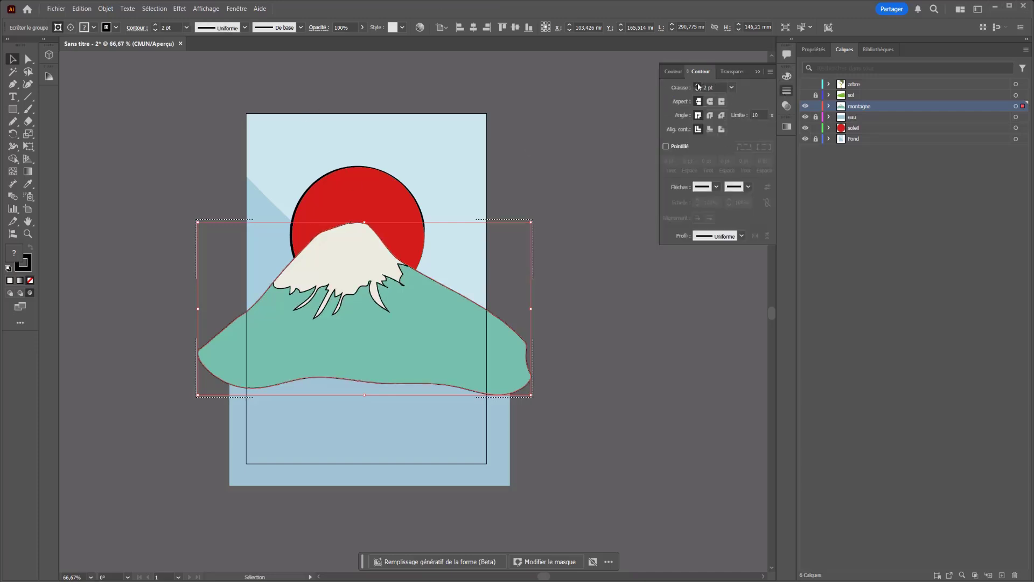
{"action": "left_click", "coordinate": [699, 85]}
{"action": "left_click", "coordinate": [699, 85]}
{"action": "left_click", "coordinate": [698, 85]}
{"action": "left_click", "coordinate": [698, 85]}
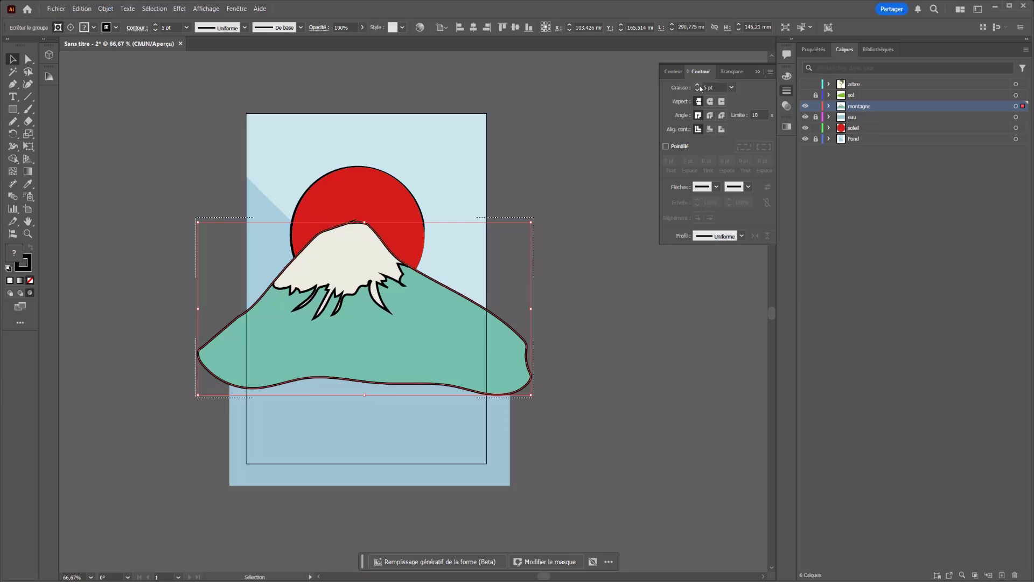
{"action": "left_click", "coordinate": [698, 86]}
{"action": "left_click", "coordinate": [698, 92]}
Apply the symmetrical lens-shaped width profile to the mountain and snowcap outline, reduce its weight to 2 pt, and deselect it
{"action": "left_click", "coordinate": [742, 235]}
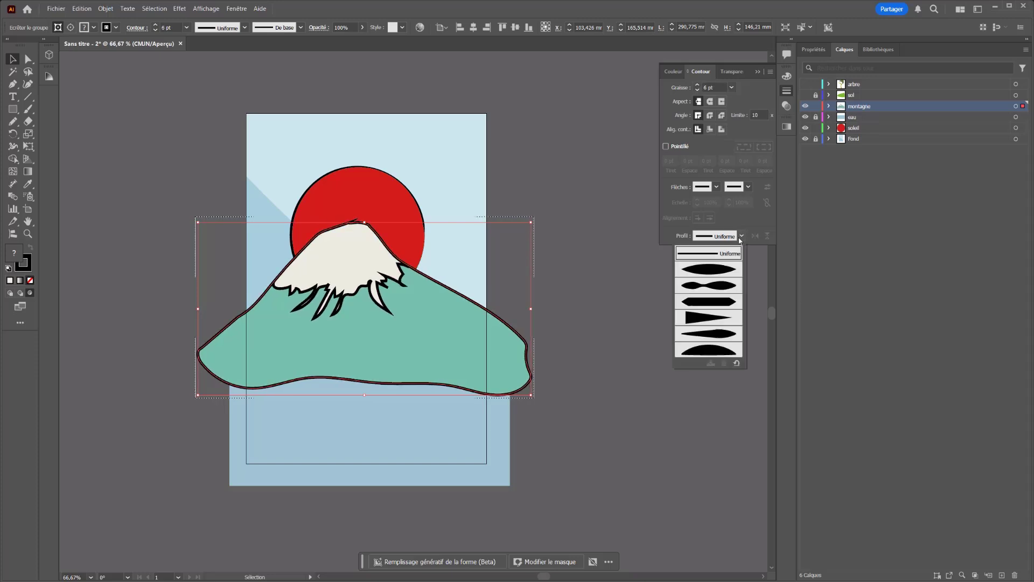
{"action": "left_click", "coordinate": [706, 270]}
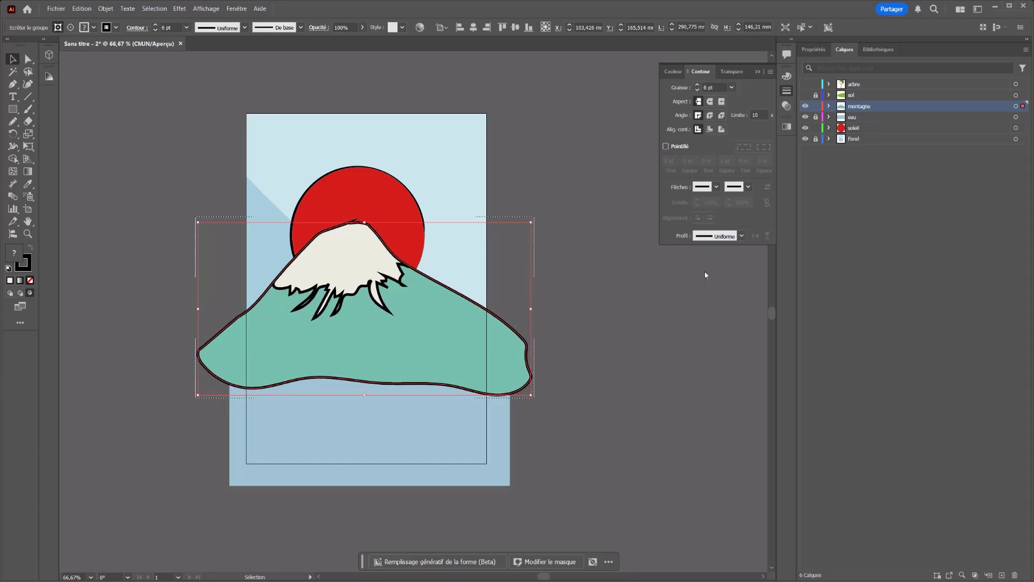
{"action": "left_click", "coordinate": [699, 92]}
{"action": "left_click", "coordinate": [699, 92]}
{"action": "left_click", "coordinate": [699, 92]}
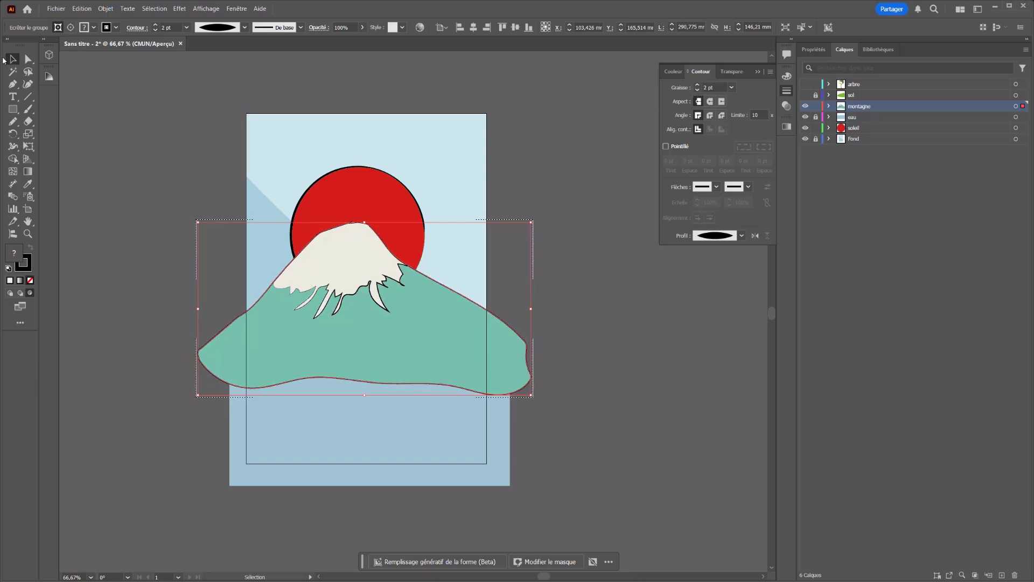
{"action": "left_click", "coordinate": [206, 288]}
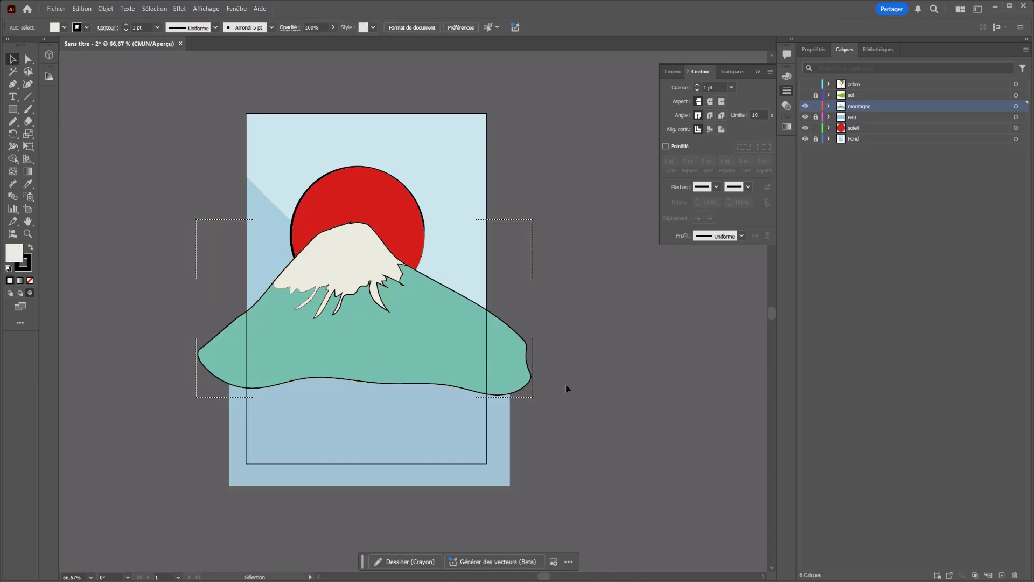
Try to thicken the mountain's outline along its right slope with the Width tool, and undo the change
{"action": "scroll", "coordinate": [434, 298], "scroll_direction": "up", "scroll_amount": 1}
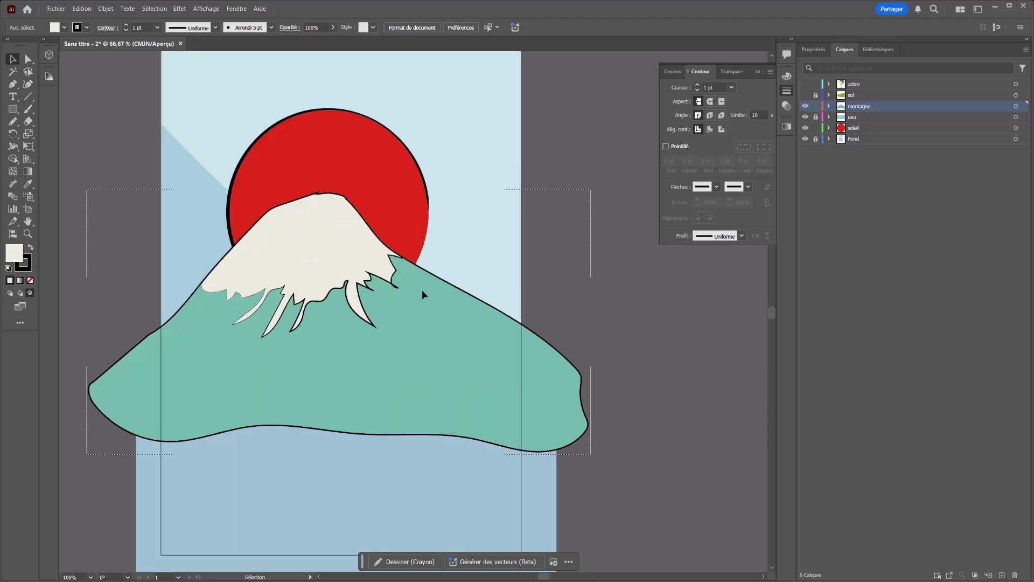
{"action": "left_click", "coordinate": [439, 280]}
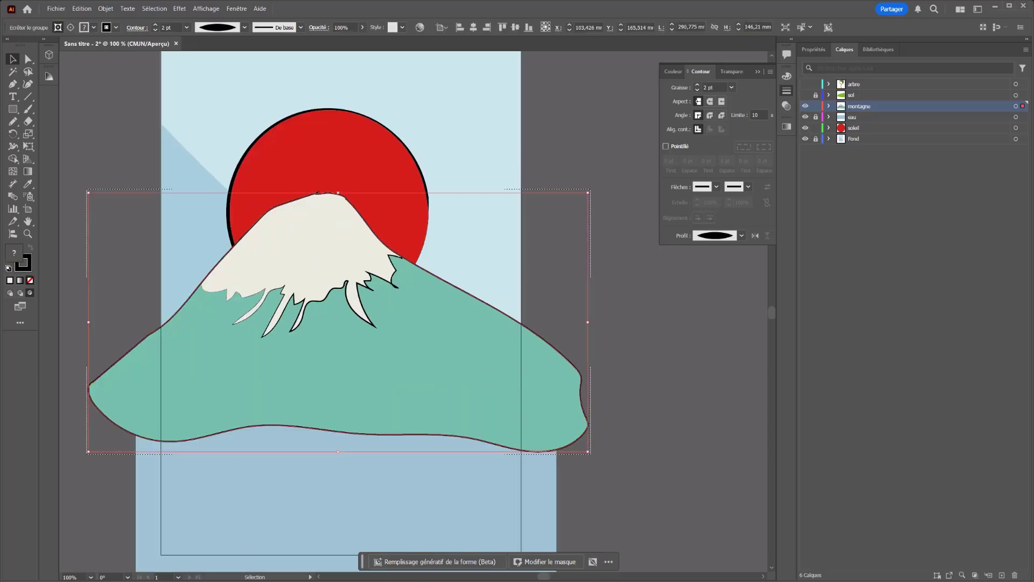
{"action": "left_click", "coordinate": [13, 146]}
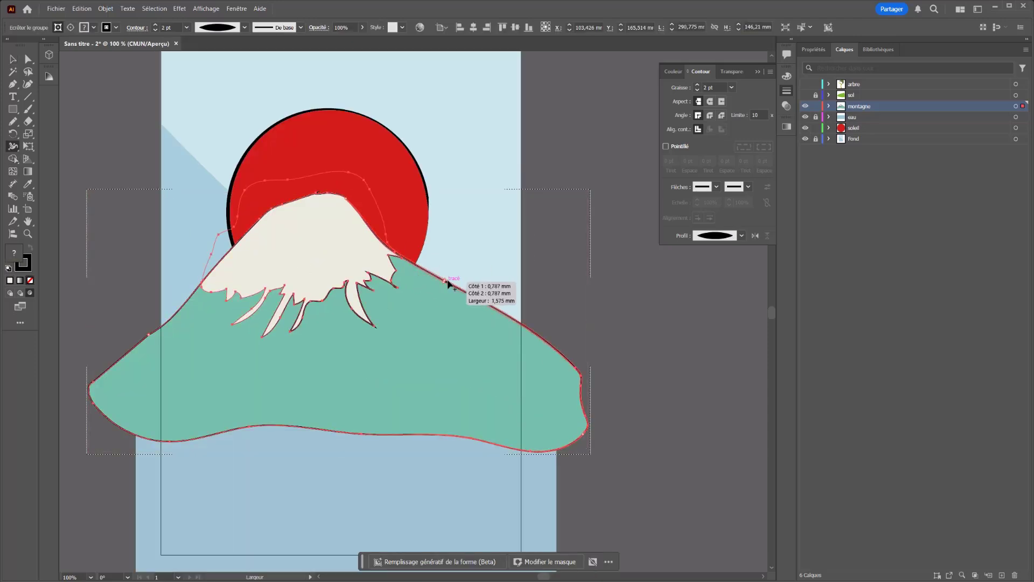
{"action": "left_click_drag", "start_coordinate": [445, 281], "coordinate": [447, 287]}
{"action": "key", "text": "ctrl+z"}
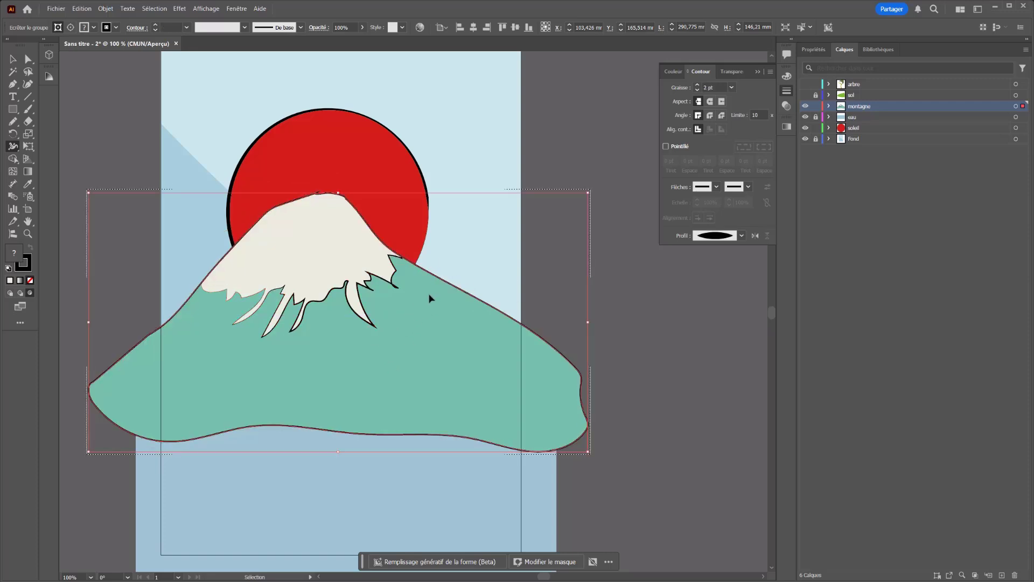
{"action": "left_click_drag", "start_coordinate": [494, 310], "coordinate": [451, 288]}
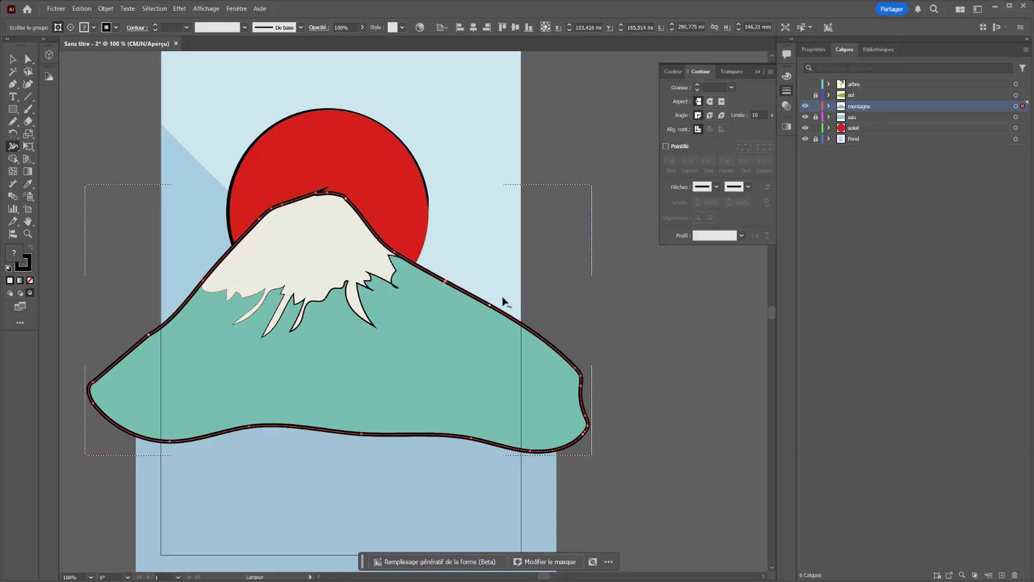
{"action": "scroll", "coordinate": [392, 280], "scroll_direction": "up", "scroll_amount": 3}
{"action": "scroll", "coordinate": [370, 286], "scroll_direction": "down", "scroll_amount": 2}
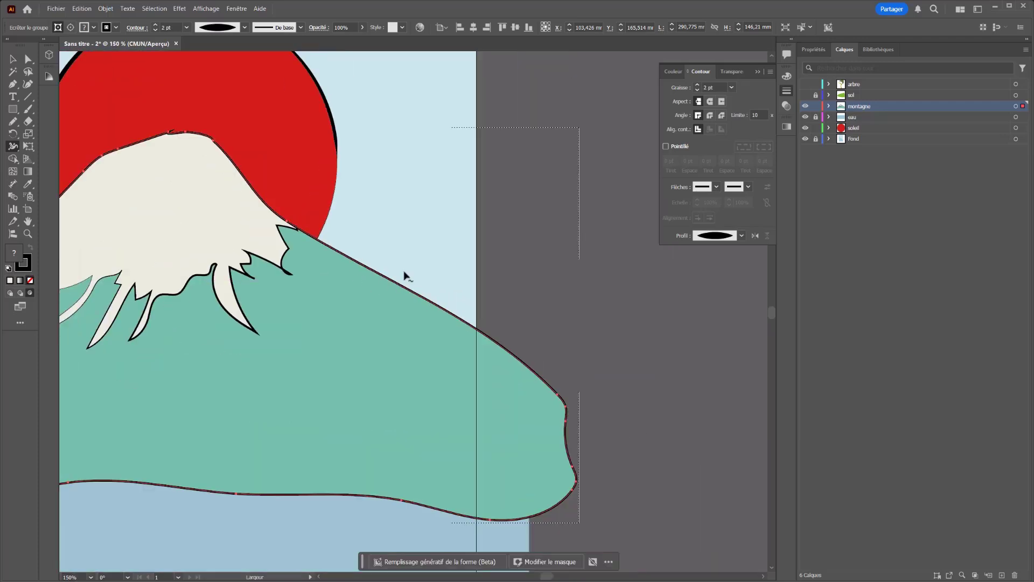
{"action": "scroll", "coordinate": [257, 299], "scroll_direction": "down", "scroll_amount": 1}
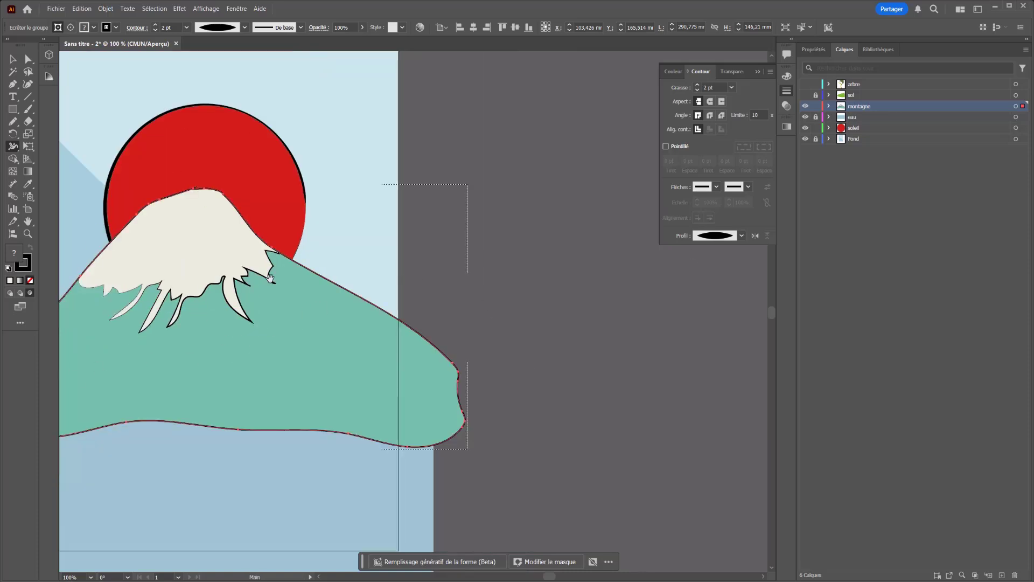
{"action": "scroll", "coordinate": [499, 244], "scroll_direction": "left", "scroll_amount": 4}
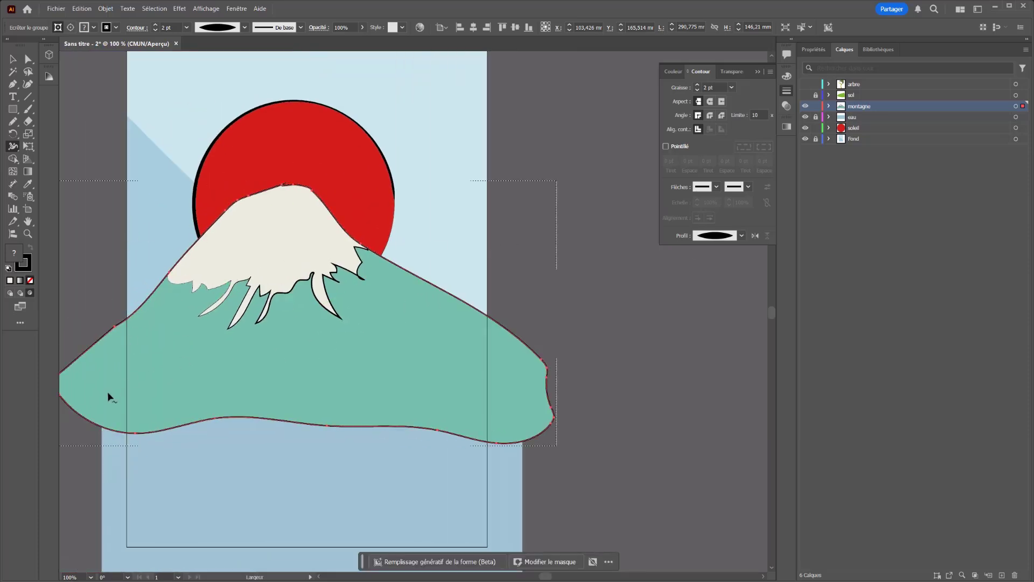
Draw a curved ridge line about 40 by 58 mm on the snowcap with the Pencil, using a 2 pt lens-shaped stroke
{"action": "left_click", "coordinate": [13, 121]}
{"action": "mouse_move", "coordinate": [329, 268]}
{"action": "left_mouse_down"}
{"action": "mouse_move", "coordinate": [313, 248]}
{"action": "mouse_move", "coordinate": [265, 224]}
{"action": "mouse_move", "coordinate": [274, 201]}
{"action": "left_mouse_up"}
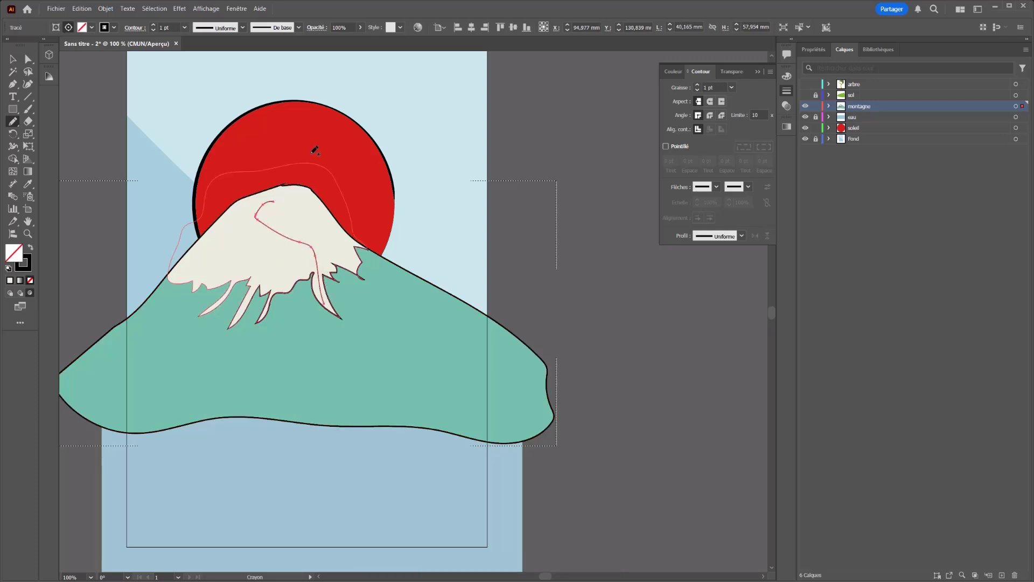
{"action": "left_click", "coordinate": [742, 236]}
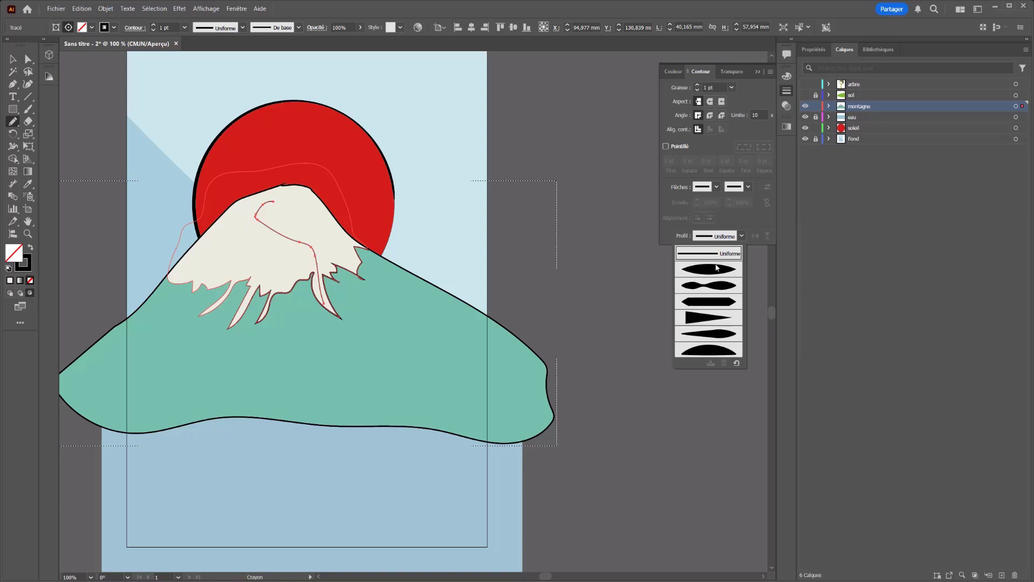
{"action": "left_click", "coordinate": [719, 264]}
{"action": "left_click", "coordinate": [698, 86]}
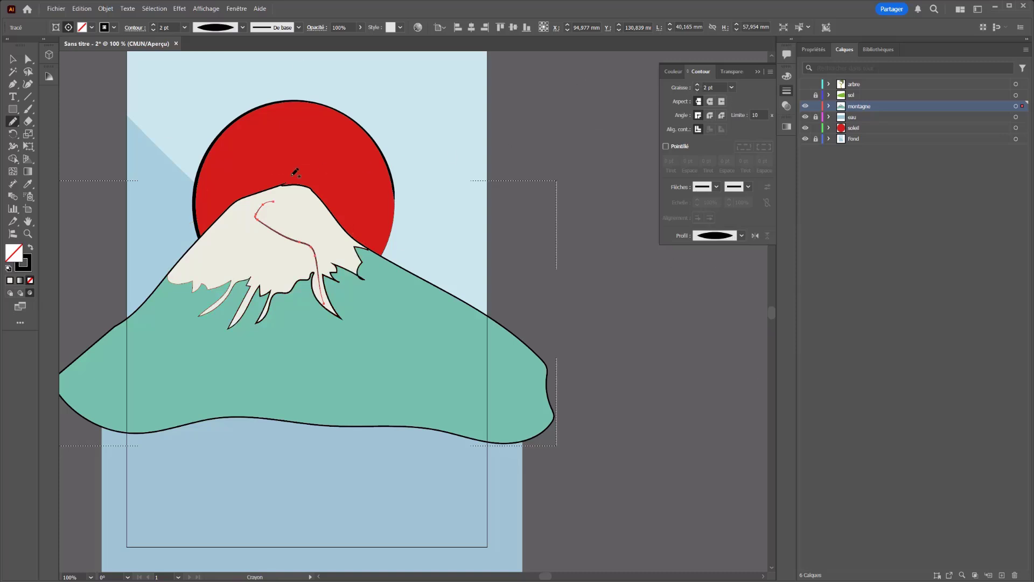
{"action": "left_click", "coordinate": [13, 59]}
{"action": "left_click", "coordinate": [85, 81]}
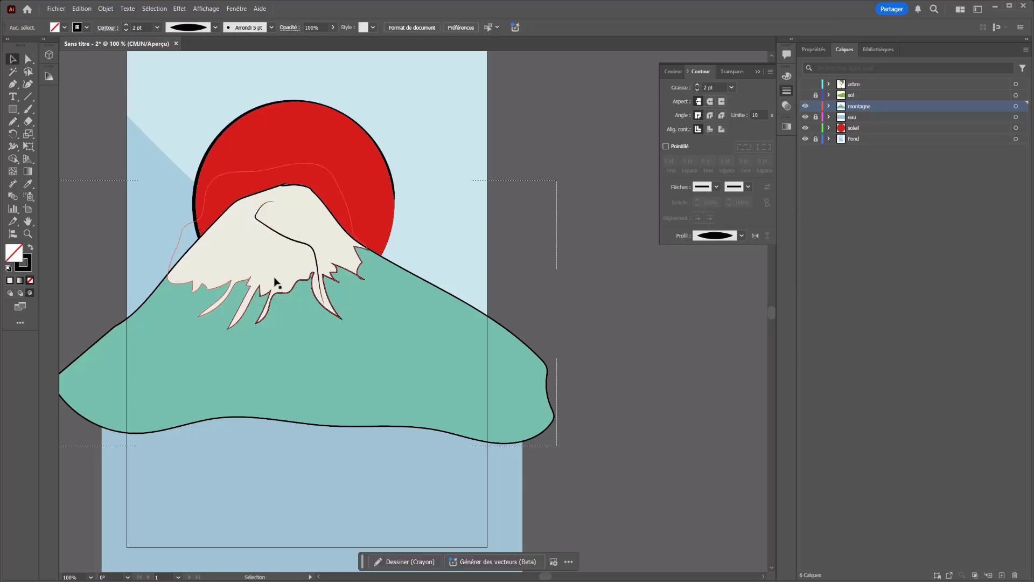
Draw short 1 pt detail strokes with the Pencil between the ridge line and the snowcap's right slope
{"action": "left_click", "coordinate": [12, 122]}
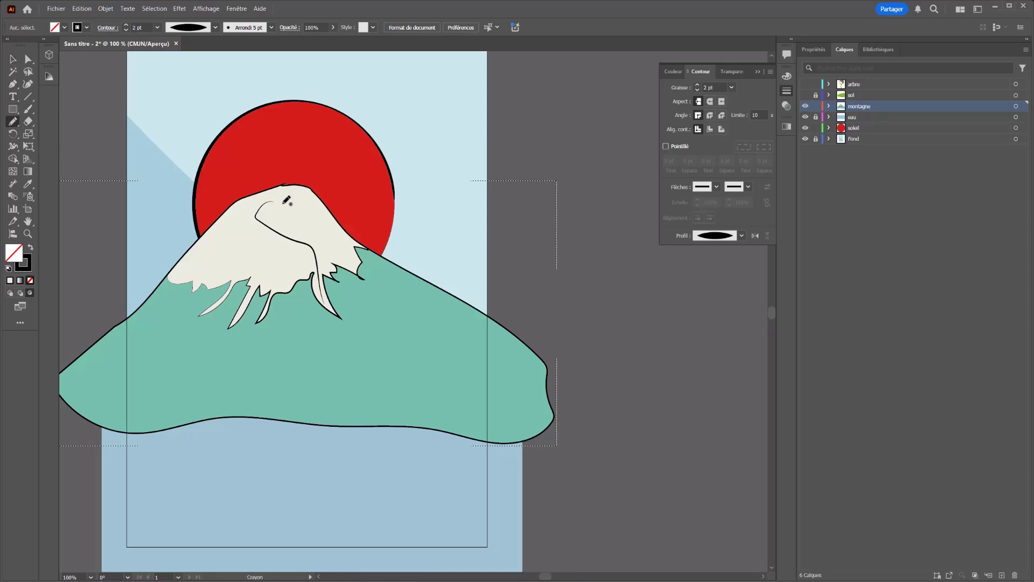
{"action": "mouse_move", "coordinate": [287, 197]}
{"action": "left_mouse_down"}
{"action": "mouse_move", "coordinate": [313, 215]}
{"action": "mouse_move", "coordinate": [320, 238]}
{"action": "left_mouse_up"}
{"action": "left_click_drag", "start_coordinate": [318, 244], "coordinate": [323, 266]}
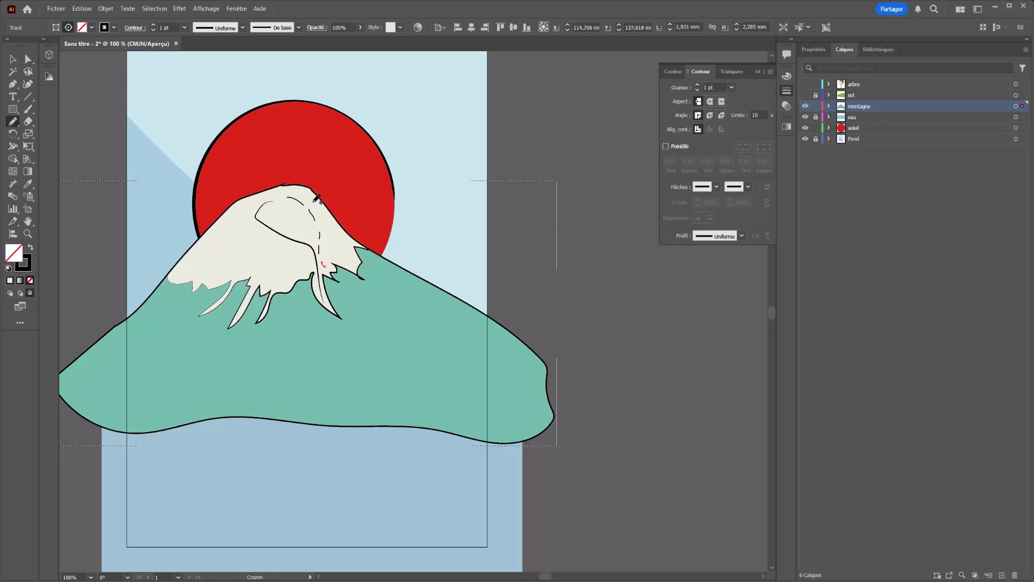
{"action": "left_click_drag", "start_coordinate": [311, 193], "coordinate": [349, 251]}
Apply the symmetrical lens-shaped width profile to all nine short strokes on the snowcap's right side, and deselect them
{"action": "left_click", "coordinate": [829, 107]}
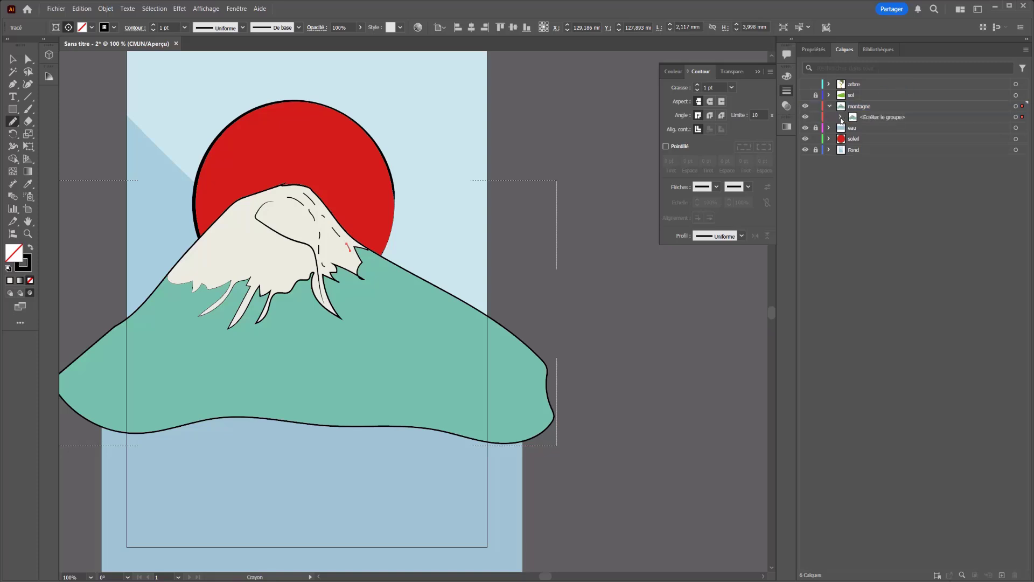
{"action": "left_click", "coordinate": [841, 117]}
{"action": "left_click", "coordinate": [890, 138]}
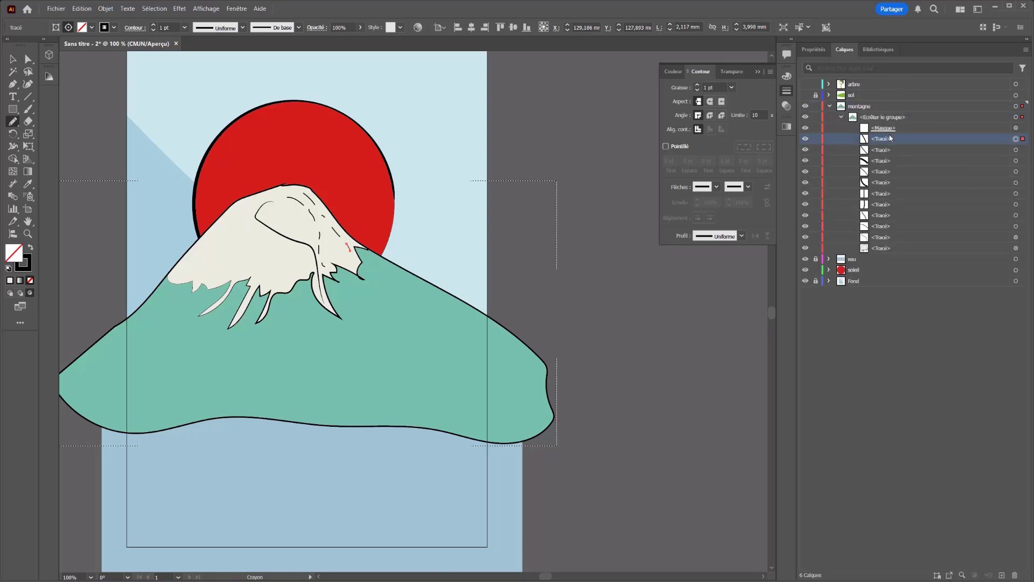
{"action": "left_click", "coordinate": [1023, 226], "text": "shift"}
{"action": "left_click", "coordinate": [1023, 215], "text": "shift"}
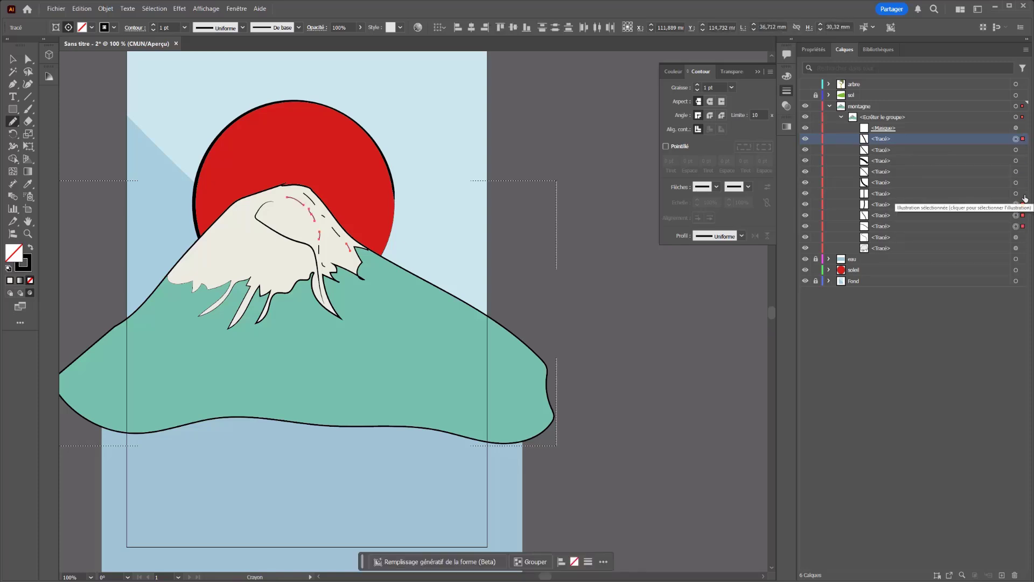
{"action": "left_click", "coordinate": [1023, 204], "text": "shift"}
{"action": "left_click", "coordinate": [1023, 194], "text": "shift"}
{"action": "left_click", "coordinate": [1024, 182], "text": "shift"}
{"action": "left_click", "coordinate": [1023, 172], "text": "shift"}
{"action": "left_click", "coordinate": [1023, 161], "text": "shift"}
{"action": "left_click", "coordinate": [1023, 150], "text": "shift"}
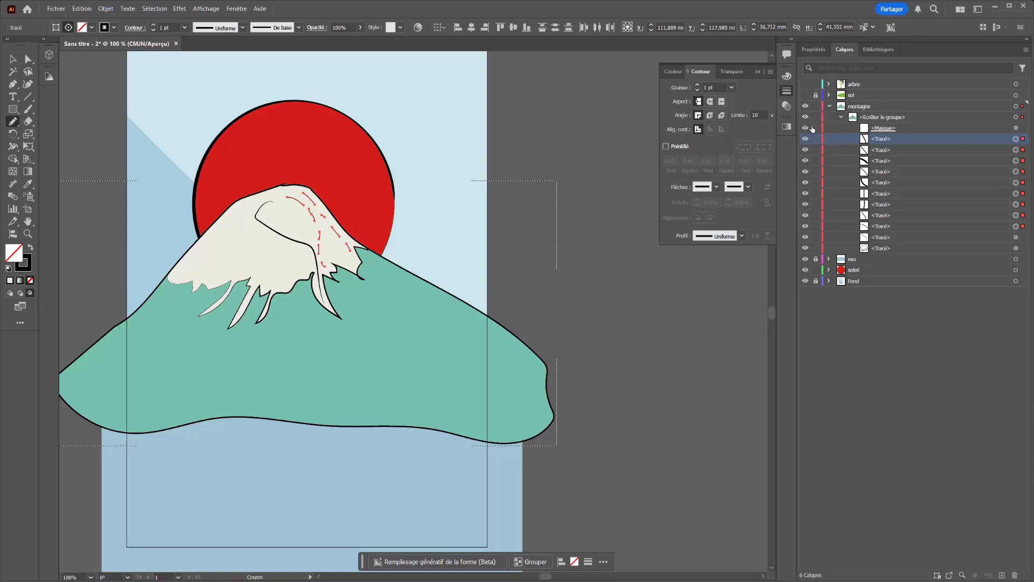
{"action": "left_click", "coordinate": [742, 235]}
{"action": "left_click", "coordinate": [711, 269]}
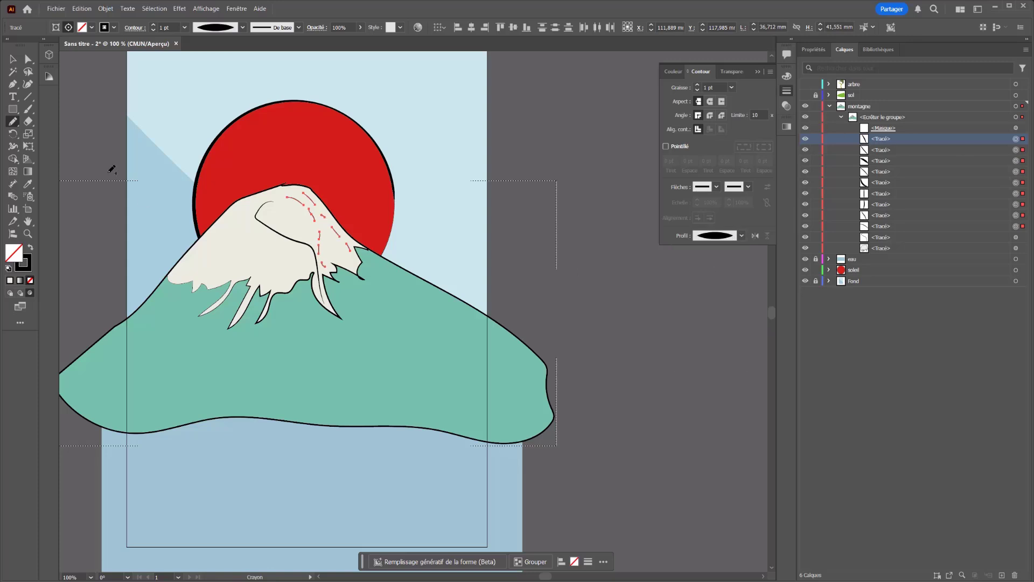
{"action": "left_click", "coordinate": [12, 59]}
{"action": "left_click", "coordinate": [112, 86]}
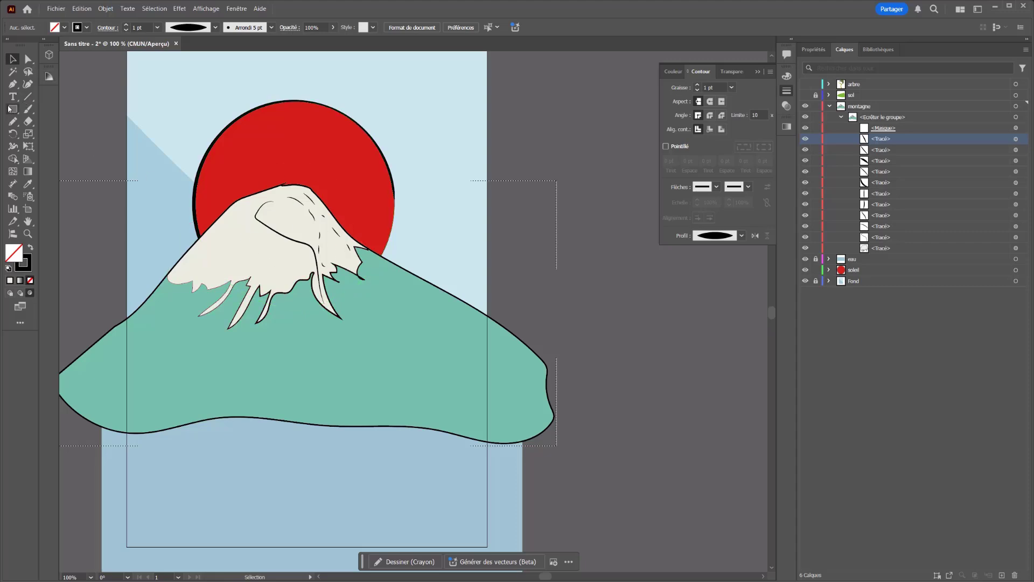
Draw thin, mostly vertical 1 pt Pencil strokes on the snow below the ridge line, undoing an unwanted stroke
{"action": "key", "text": "ctrl+plus"}
{"action": "key", "text": "ctrl+plus"}
{"action": "key", "text": "ctrl+plus"}
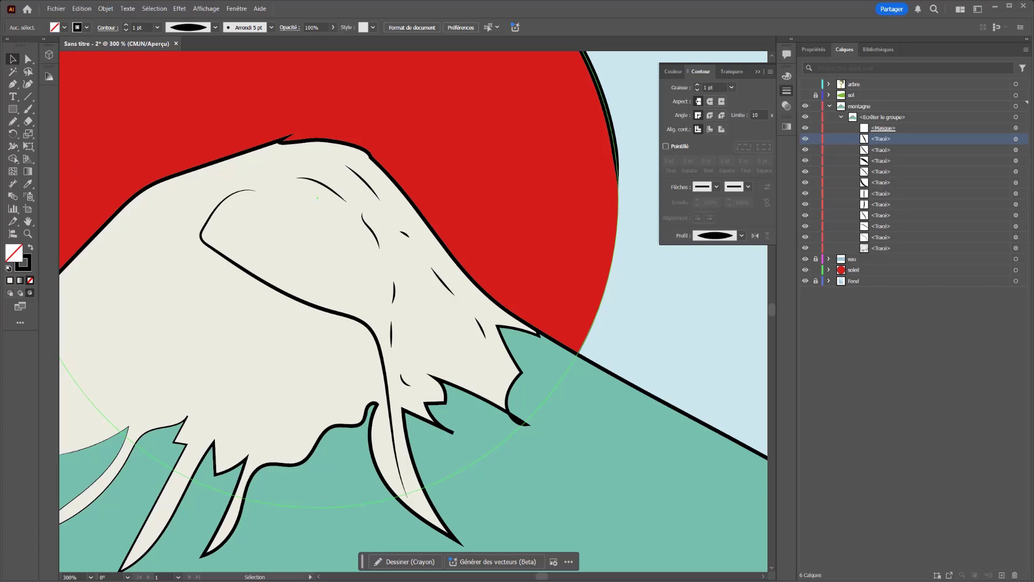
{"action": "key", "text": "ctrl+minus"}
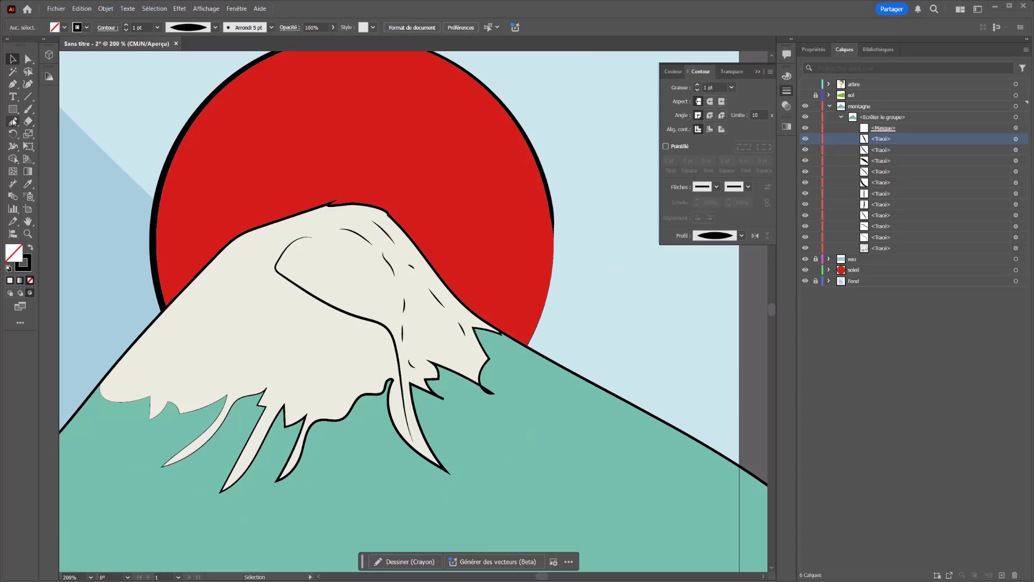
{"action": "left_click", "coordinate": [13, 122]}
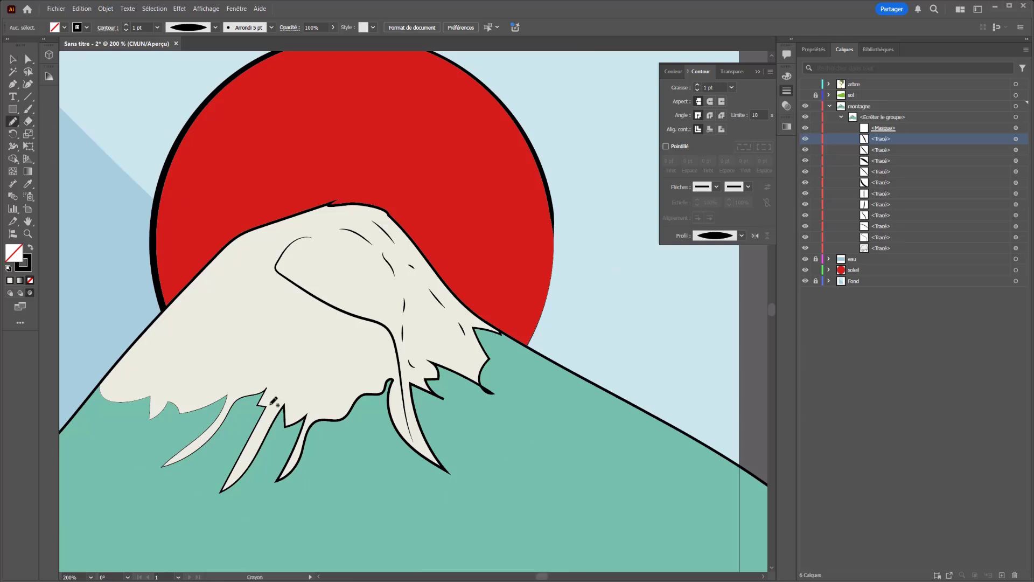
{"action": "left_click_drag", "start_coordinate": [272, 404], "coordinate": [289, 334]}
{"action": "mouse_move", "coordinate": [285, 287]}
{"action": "left_mouse_down"}
{"action": "mouse_move", "coordinate": [287, 318]}
{"action": "mouse_move", "coordinate": [321, 330]}
{"action": "mouse_move", "coordinate": [304, 388]}
{"action": "left_mouse_up"}
{"action": "mouse_move", "coordinate": [338, 335]}
{"action": "left_mouse_down"}
{"action": "mouse_move", "coordinate": [328, 367]}
{"action": "mouse_move", "coordinate": [358, 361]}
{"action": "mouse_move", "coordinate": [334, 401]}
{"action": "left_mouse_up"}
{"action": "key", "text": "ctrl+z"}
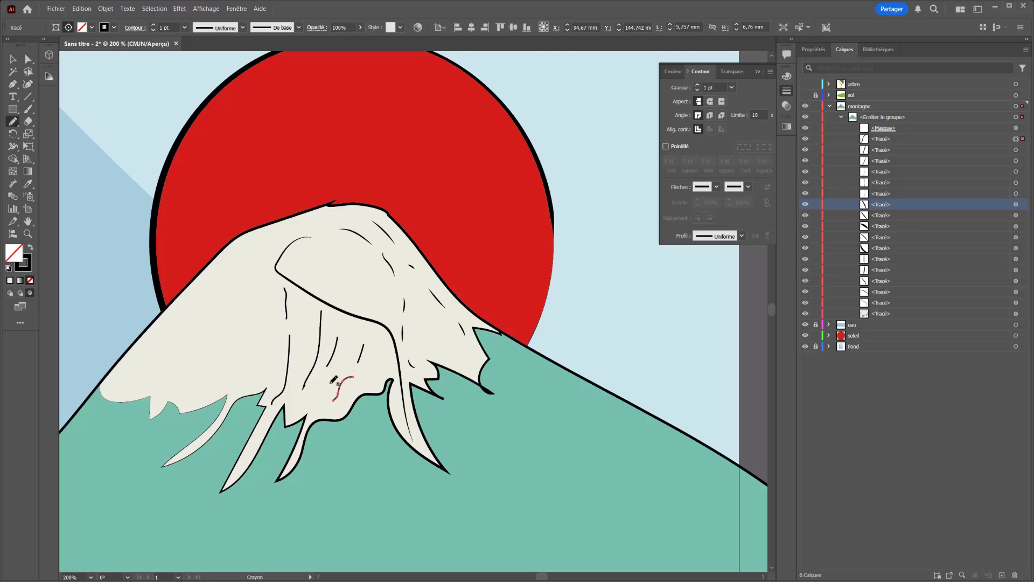
Draw short slanted 1 pt Pencil strokes across the snowcap's left flank and along its lower edge
{"action": "mouse_move", "coordinate": [256, 244]}
{"action": "left_mouse_down"}
{"action": "mouse_move", "coordinate": [232, 253]}
{"action": "mouse_move", "coordinate": [170, 323]}
{"action": "left_mouse_up"}
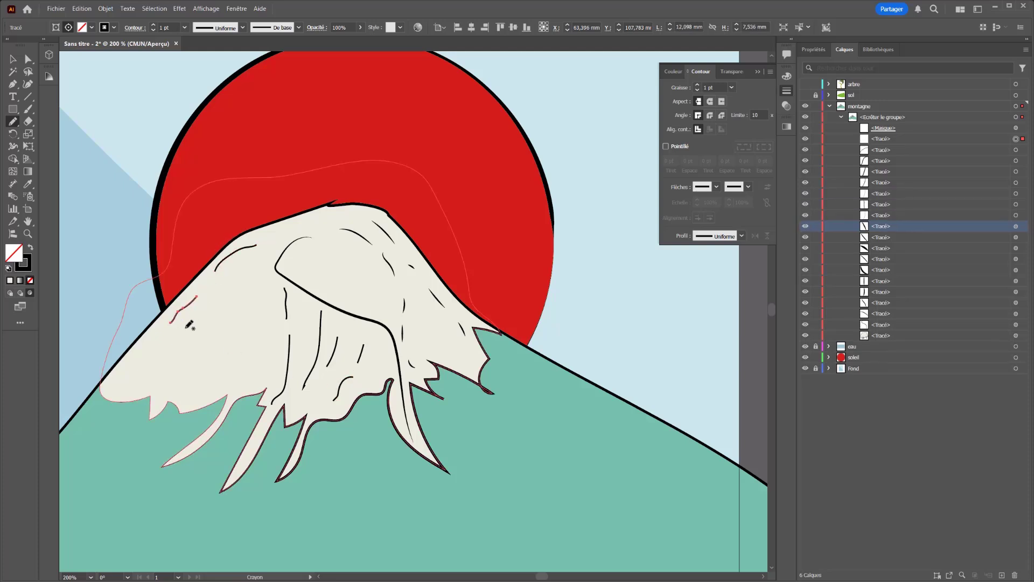
{"action": "mouse_move", "coordinate": [219, 390]}
{"action": "left_mouse_down"}
{"action": "mouse_move", "coordinate": [183, 403]}
{"action": "mouse_move", "coordinate": [172, 380]}
{"action": "mouse_move", "coordinate": [137, 389]}
{"action": "left_mouse_up"}
{"action": "left_click_drag", "start_coordinate": [208, 347], "coordinate": [193, 362]}
{"action": "left_click_drag", "start_coordinate": [227, 331], "coordinate": [246, 307]}
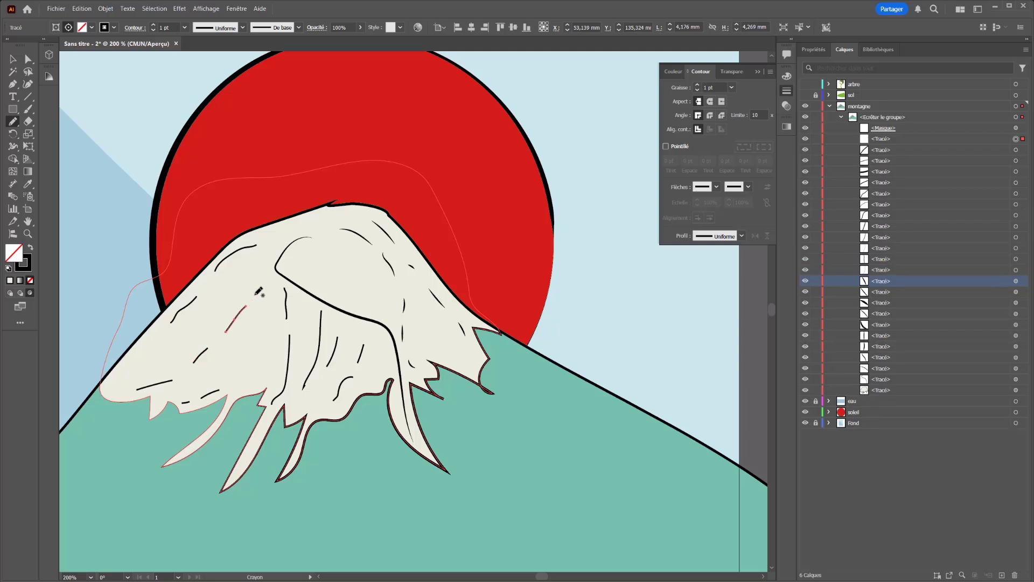
{"action": "left_click", "coordinate": [13, 59]}
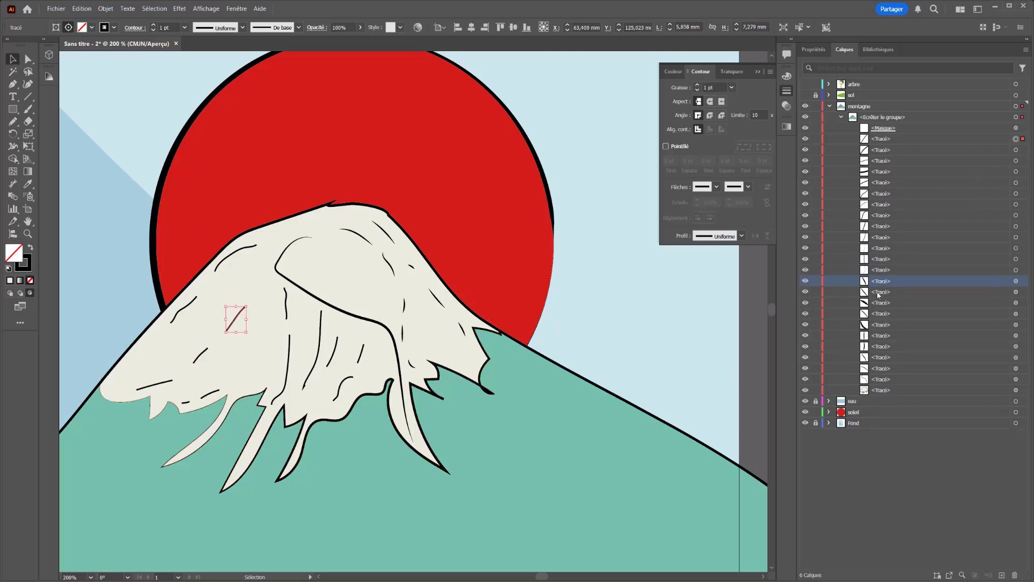
{"action": "left_click", "coordinate": [1017, 151]}
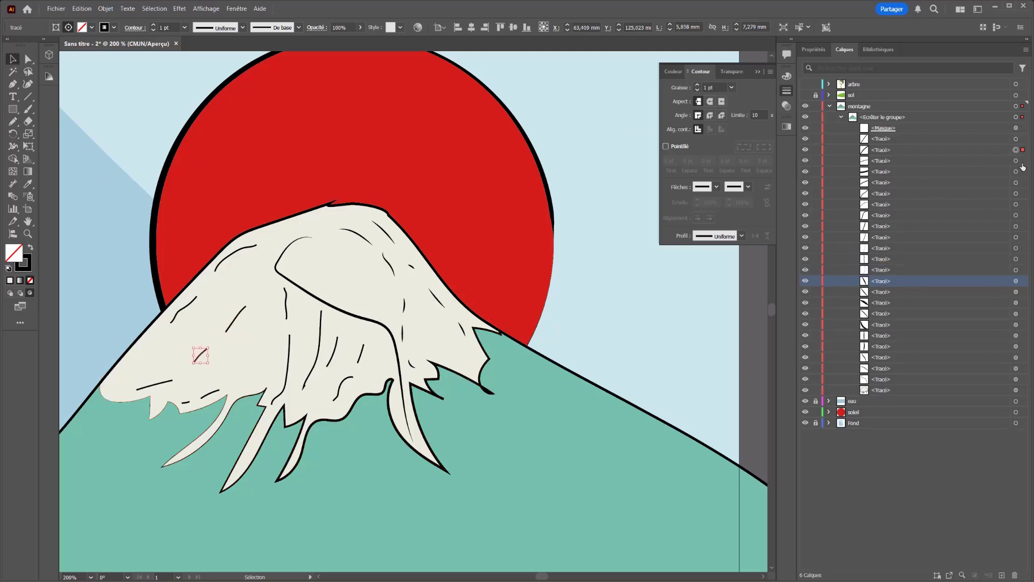
{"action": "left_click", "coordinate": [1017, 260], "text": "shift"}
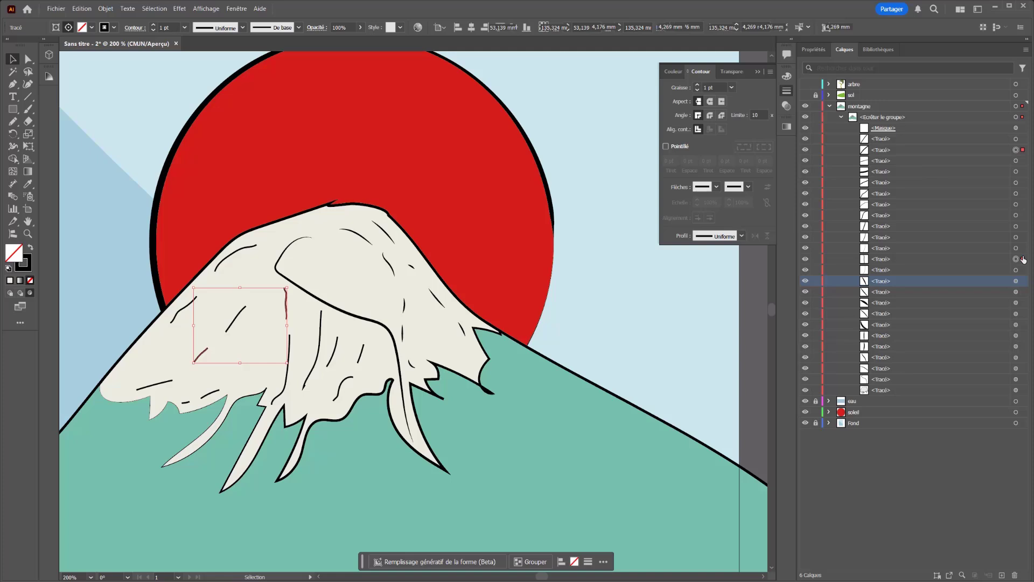
{"action": "left_click", "coordinate": [1017, 161]}
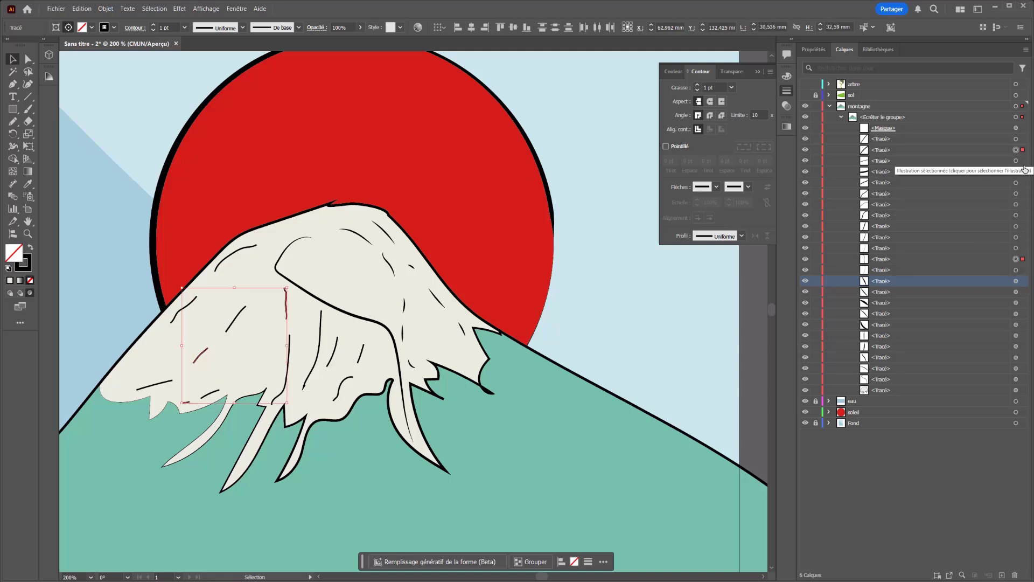
{"action": "left_click", "coordinate": [1025, 230]}
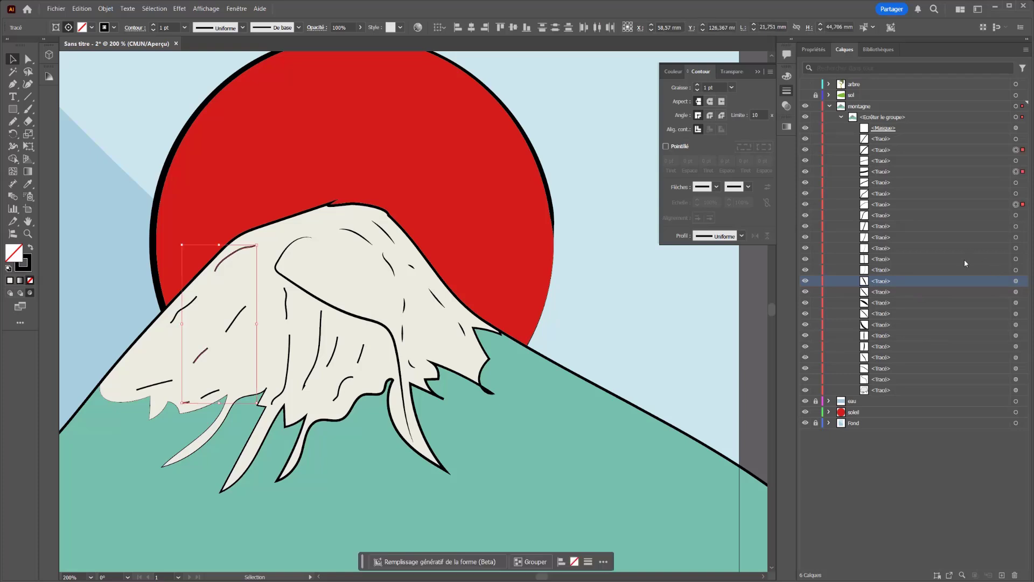
Try to multi-select the uniform-width detail strokes on the snowcap's left flank and below the ridge line
{"action": "left_click", "coordinate": [1024, 153]}
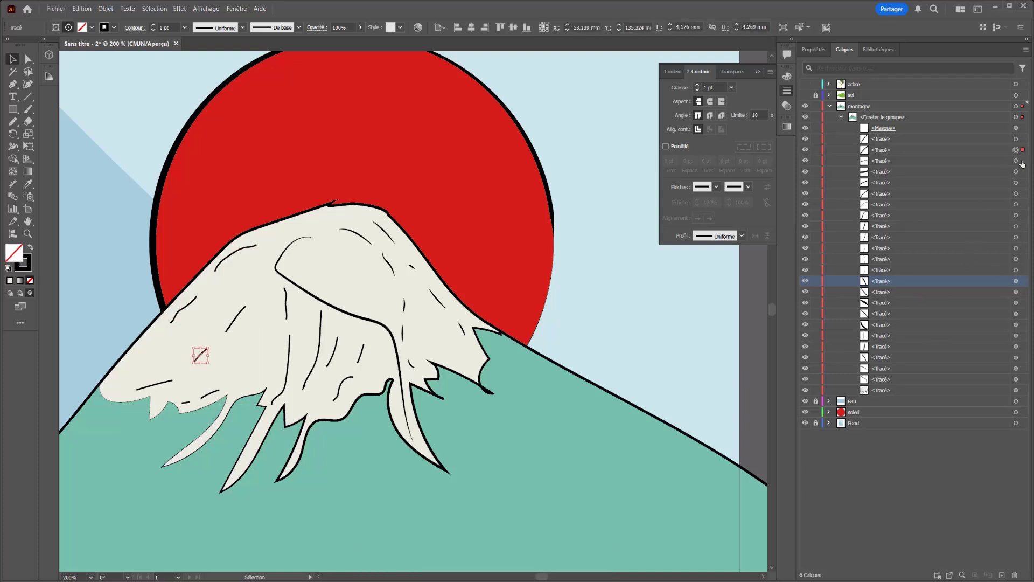
{"action": "left_click", "coordinate": [1023, 160], "text": "shift"}
{"action": "left_click", "coordinate": [1023, 171], "text": "shift"}
{"action": "left_click", "coordinate": [1024, 183], "text": "shift"}
{"action": "left_click", "coordinate": [1025, 193], "text": "shift"}
{"action": "left_click", "coordinate": [1025, 204], "text": "shift"}
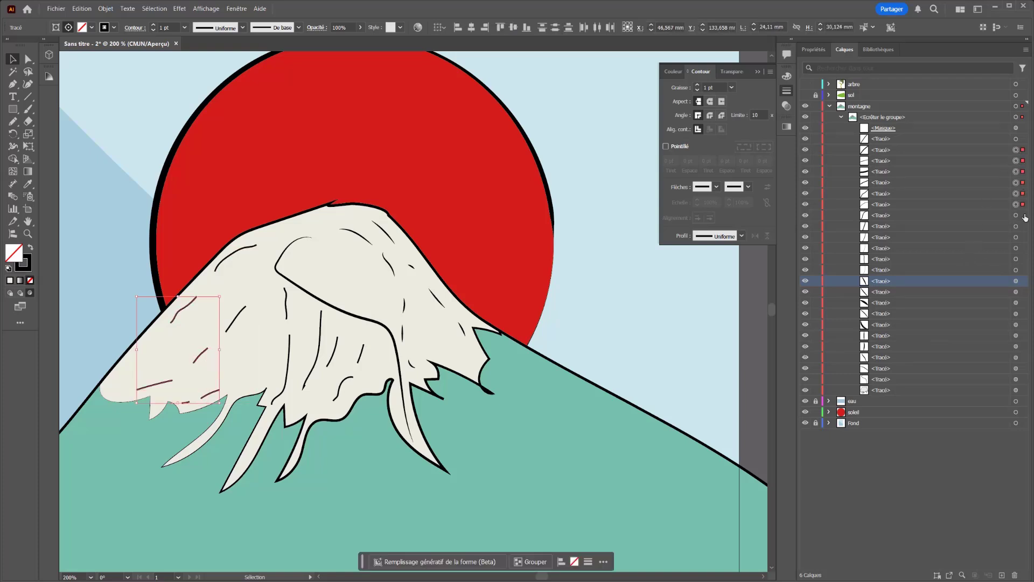
{"action": "left_click", "coordinate": [1025, 215], "text": "shift"}
{"action": "left_click", "coordinate": [1023, 226], "text": "shift"}
{"action": "left_click", "coordinate": [1023, 248], "text": "shift"}
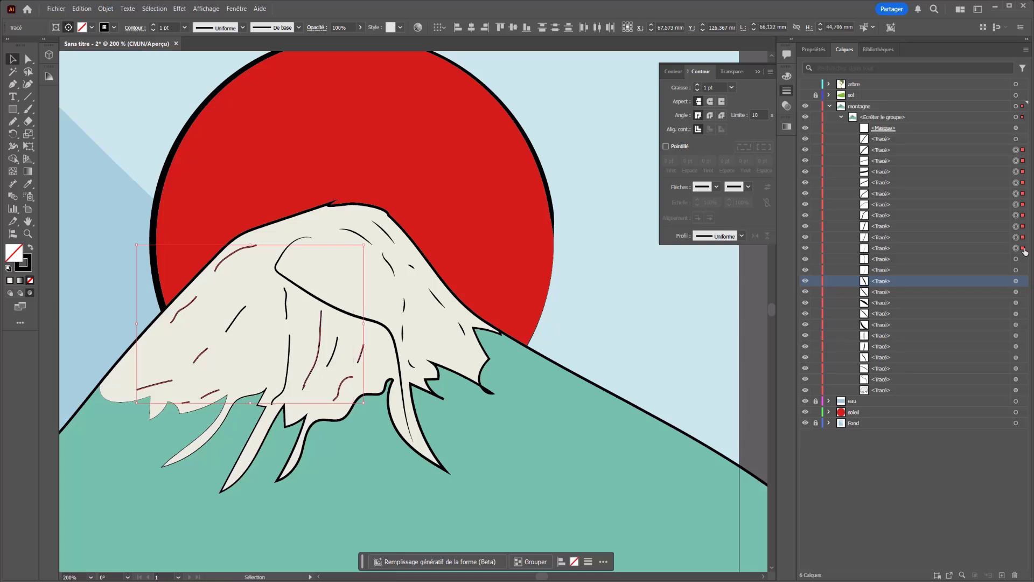
{"action": "left_click", "coordinate": [1025, 259], "text": "shift"}
{"action": "left_click", "coordinate": [1024, 270], "text": "shift"}
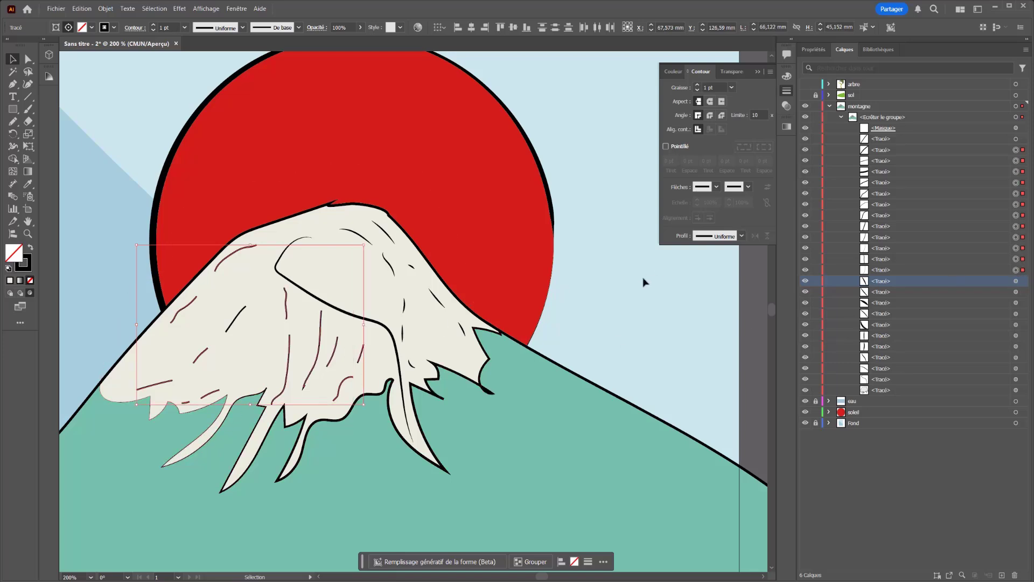
{"action": "left_click", "coordinate": [232, 322]}
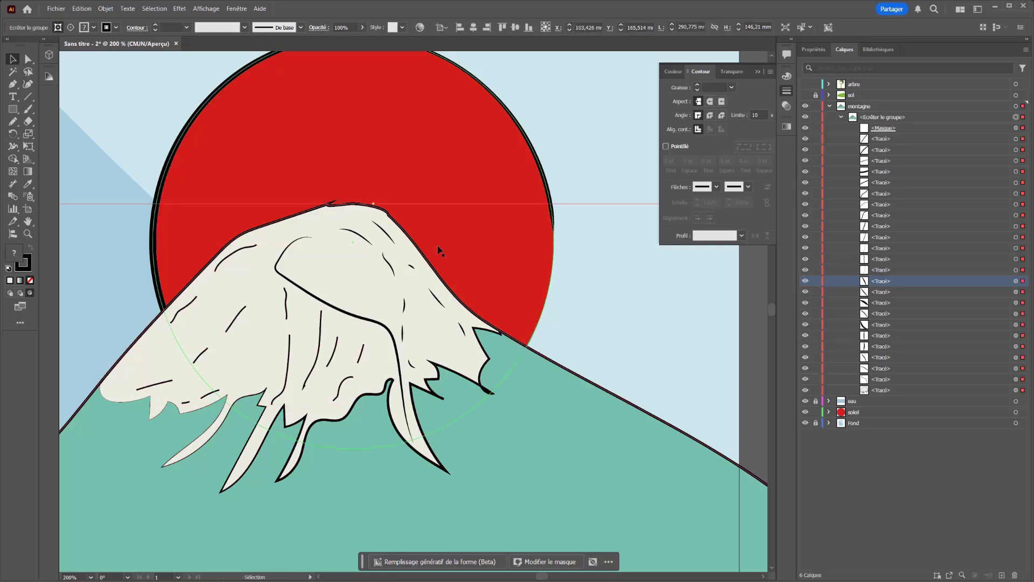
{"action": "left_click", "coordinate": [203, 354]}
{"action": "key", "text": "ctrl+f"}
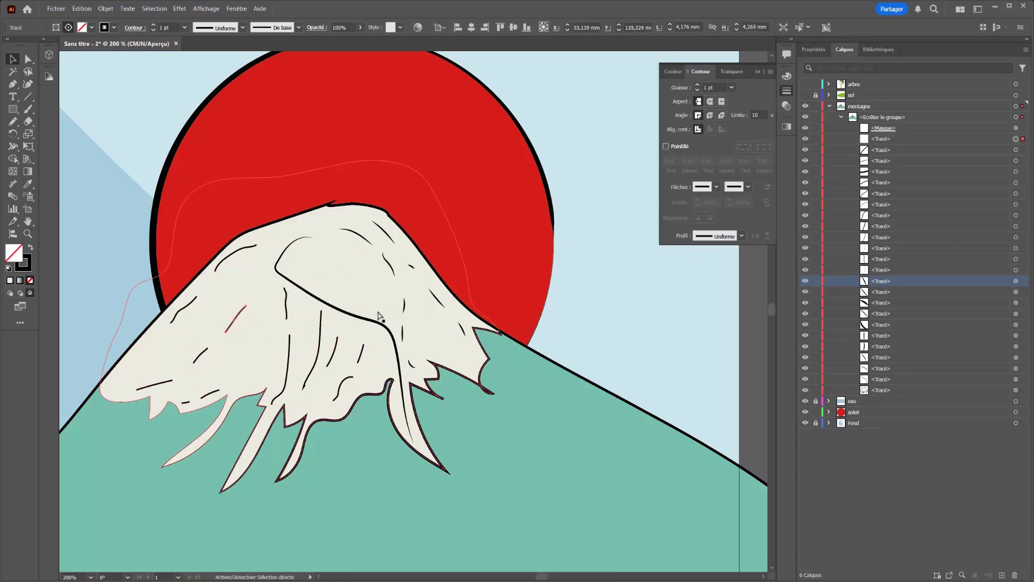
Try to select every object that shares the stroke colour of a short stroke on the snowcap's left flank
{"action": "left_click", "coordinate": [889, 156]}
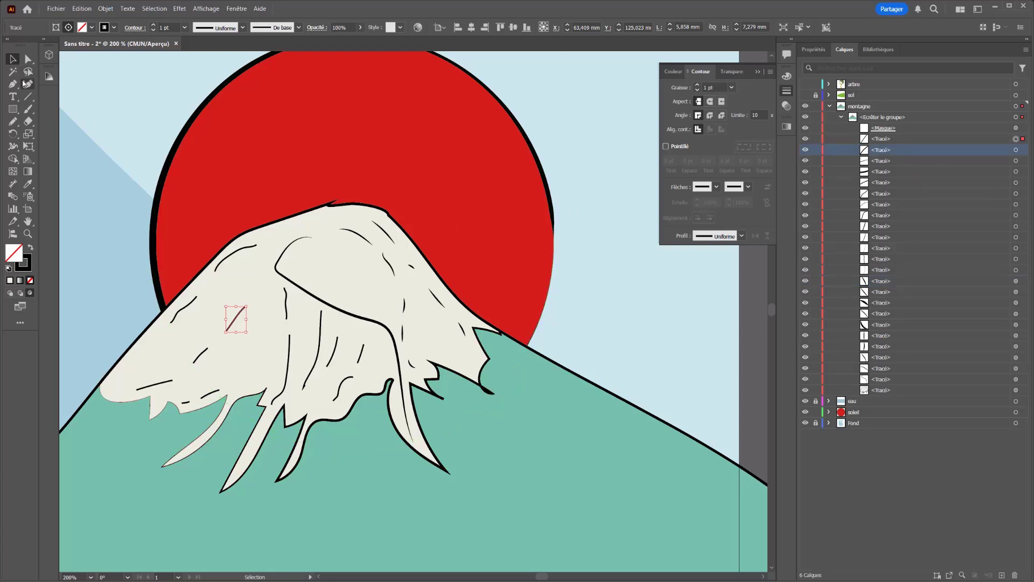
{"action": "left_click", "coordinate": [170, 11]}
{"action": "mouse_move", "coordinate": [253, 89]}
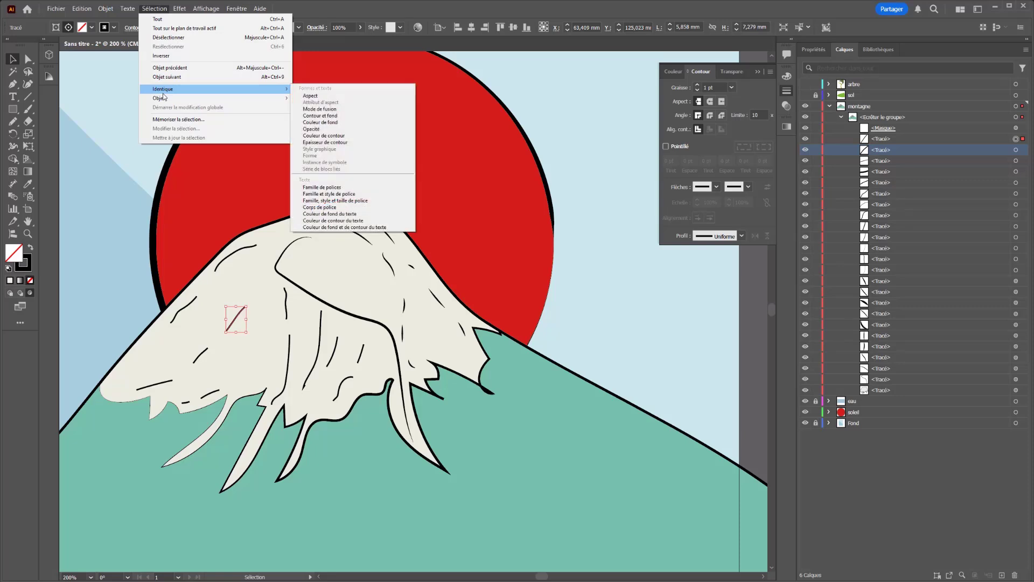
{"action": "left_click", "coordinate": [324, 138]}
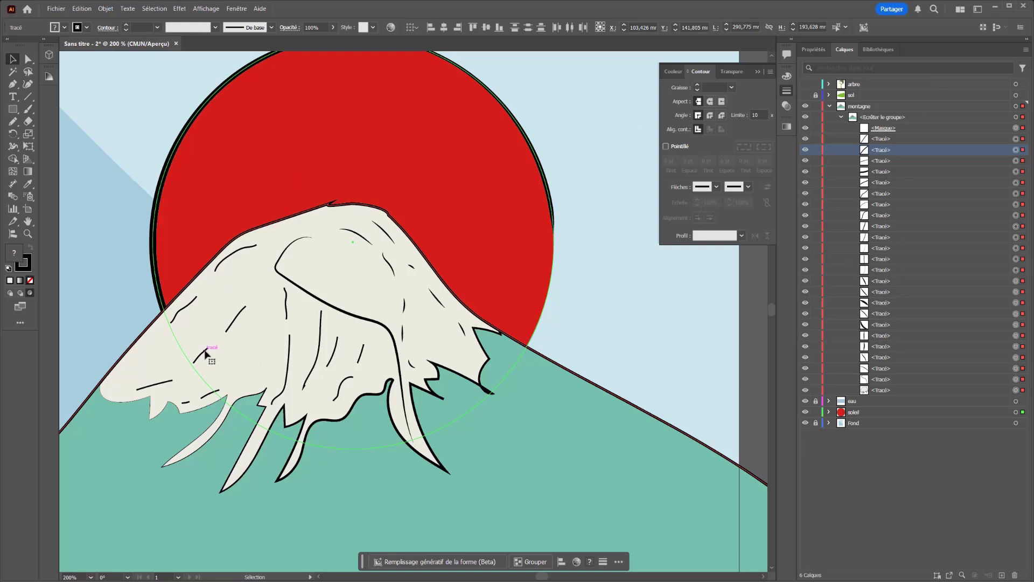
Directly select one short stroke on the snowcap's left flank, then select all objects with the same stroke weight
{"action": "key", "text": "a"}
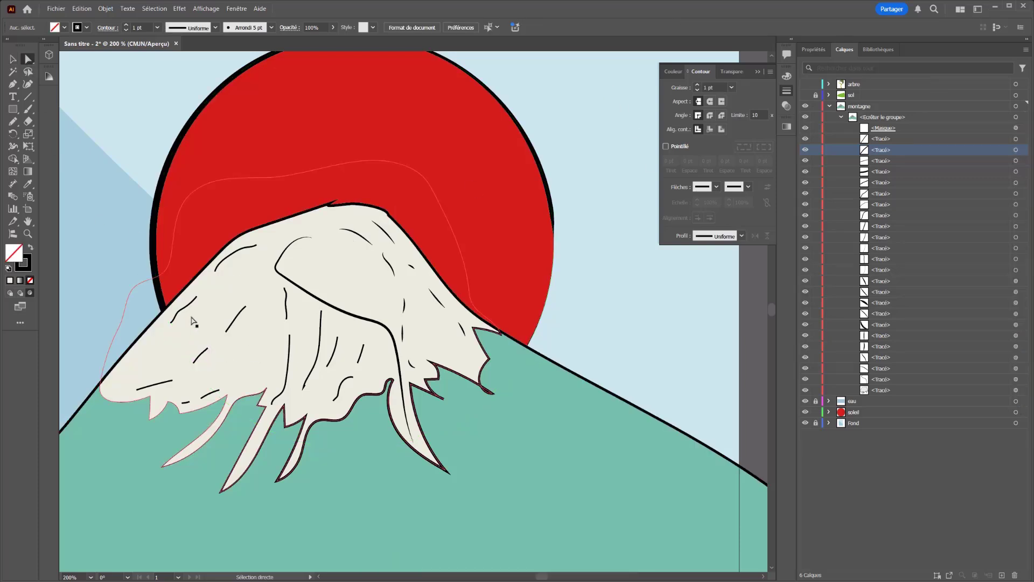
{"action": "left_click", "coordinate": [237, 319]}
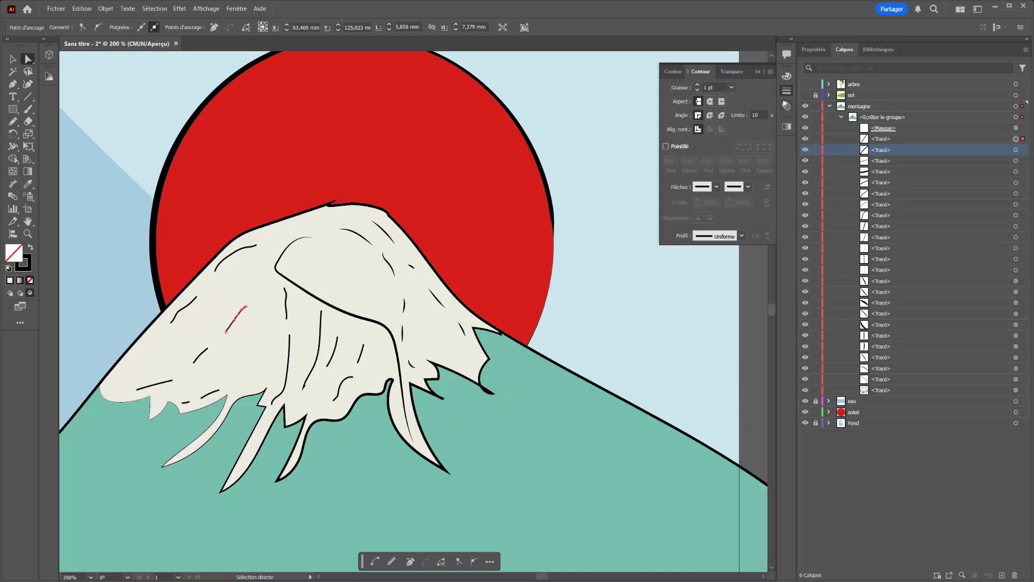
{"action": "left_click", "coordinate": [154, 9]}
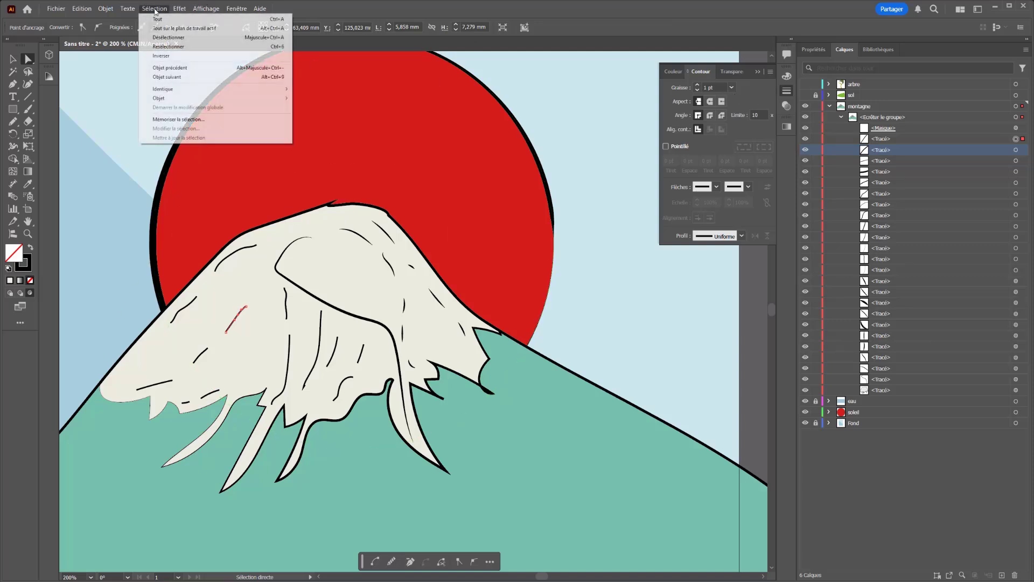
{"action": "mouse_move", "coordinate": [156, 100]}
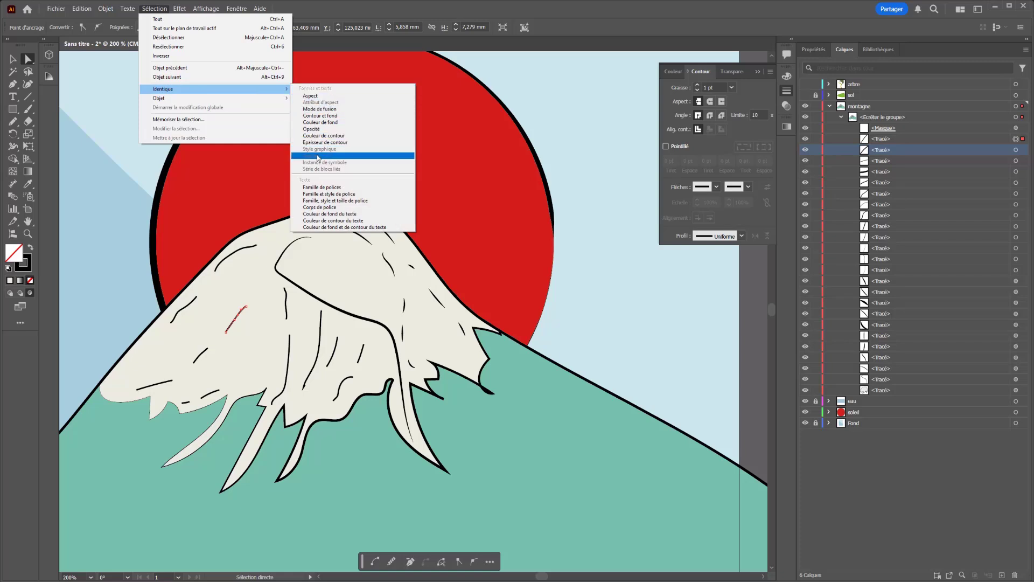
{"action": "left_click", "coordinate": [323, 142]}
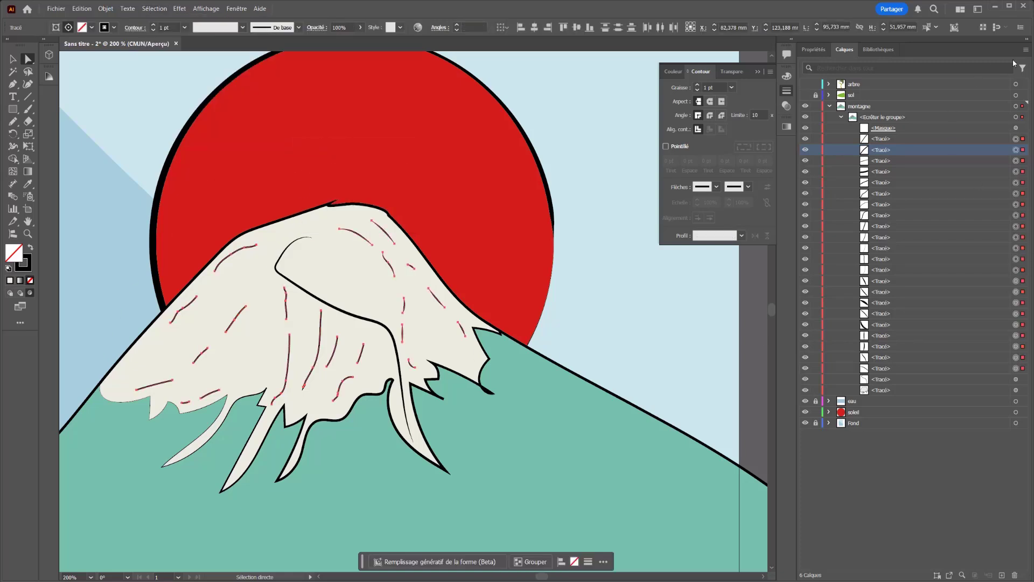
Try the symmetrical lens-shaped width profile on all selected detail strokes, check the result, and undo it
{"action": "left_click", "coordinate": [742, 236]}
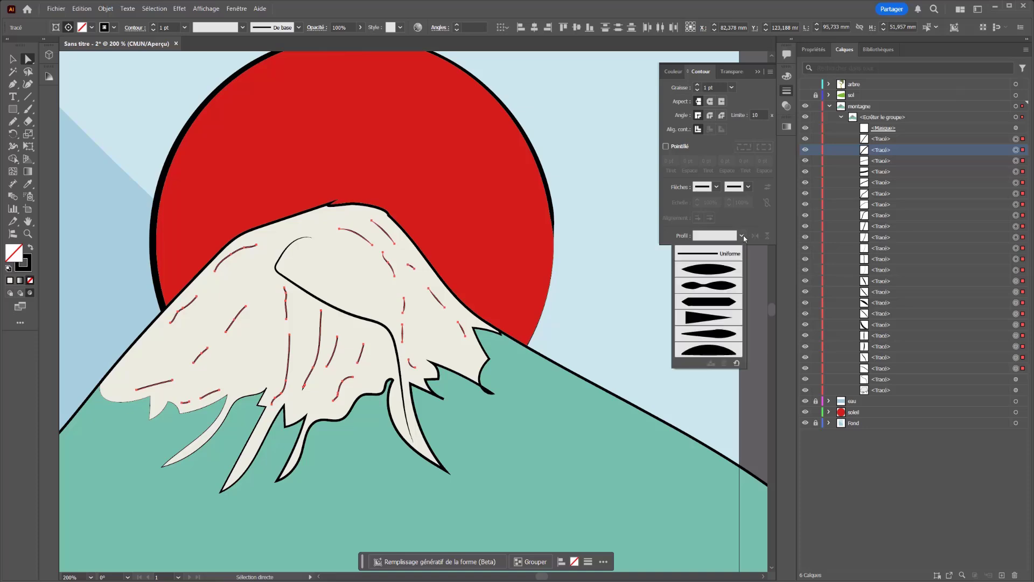
{"action": "left_click", "coordinate": [714, 270]}
{"action": "left_click", "coordinate": [635, 305]}
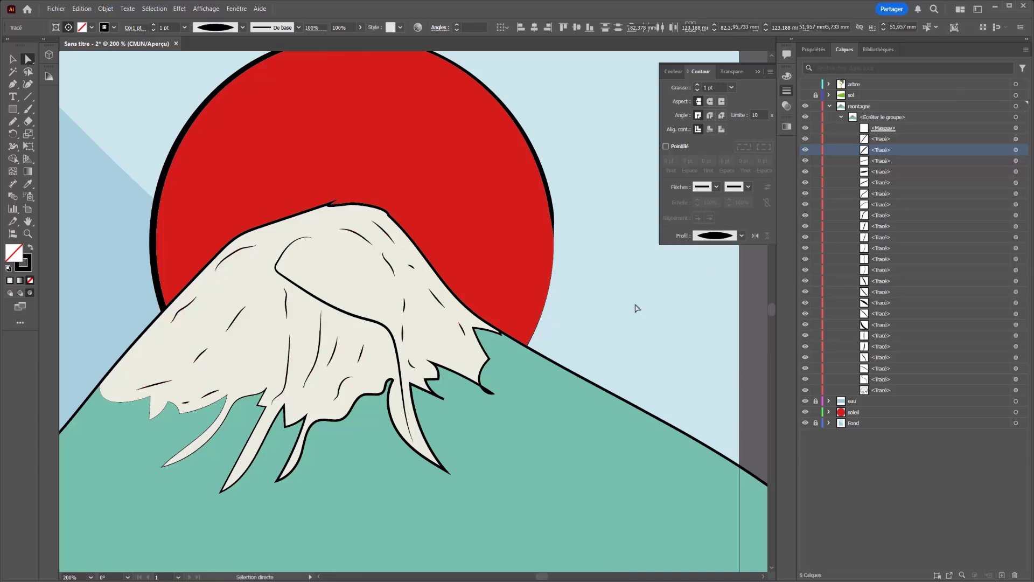
{"action": "scroll", "coordinate": [635, 305], "scroll_direction": "down", "scroll_amount": 5}
{"action": "scroll", "coordinate": [346, 366], "scroll_direction": "up", "scroll_amount": 3}
{"action": "scroll", "coordinate": [351, 291], "scroll_direction": "up", "scroll_amount": 3}
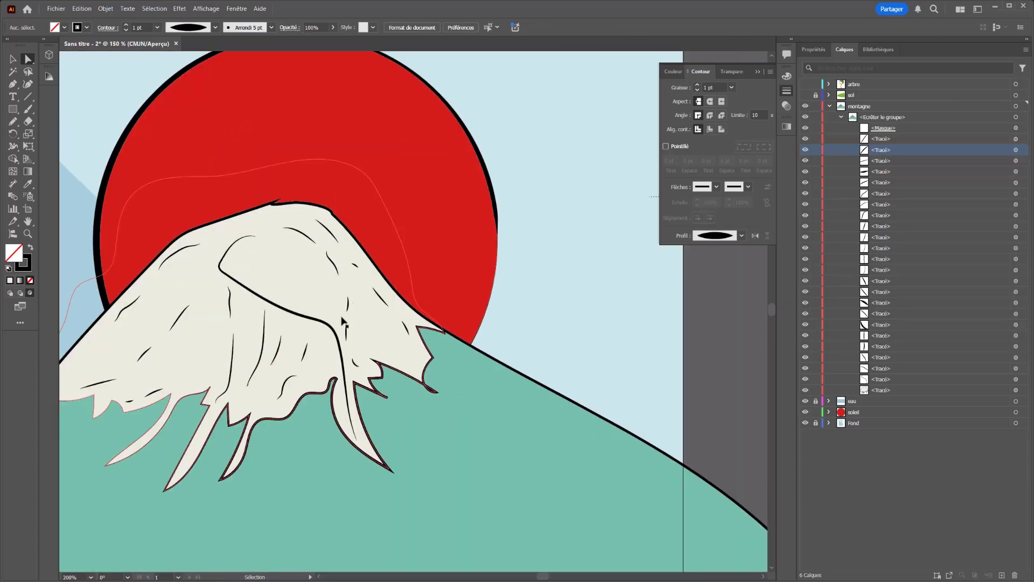
{"action": "key", "text": "ctrl+z"}
Apply the symmetrical lens-shaped width profile to the selected detail strokes, set their weight to 2 pt, and deselect them
{"action": "left_click", "coordinate": [739, 241]}
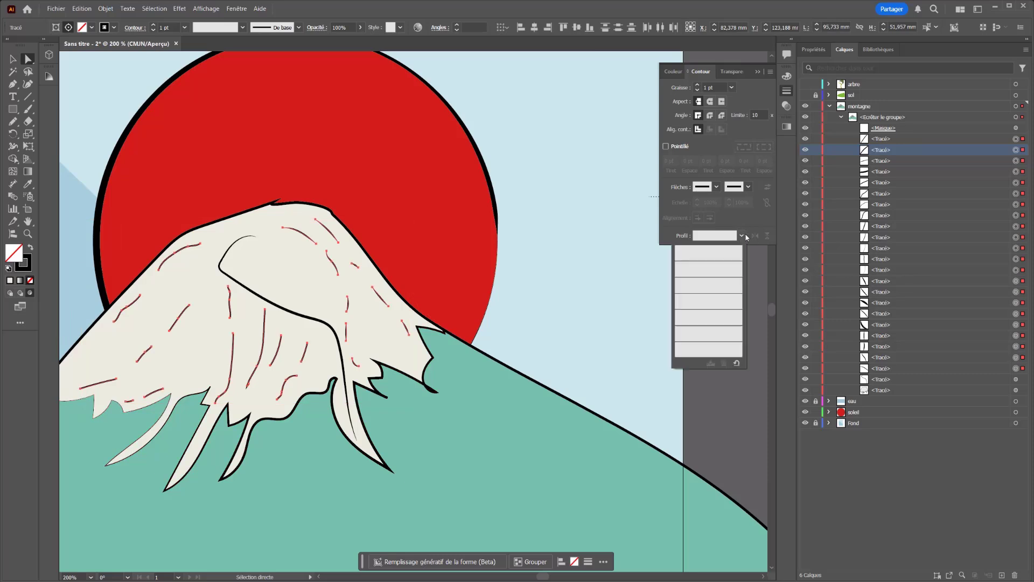
{"action": "left_click", "coordinate": [714, 270]}
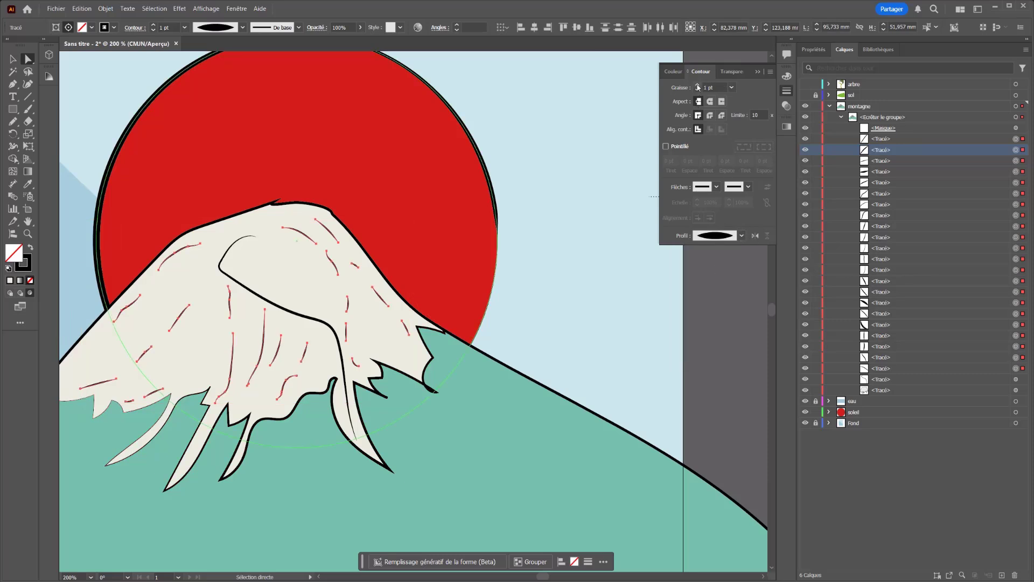
{"action": "left_click", "coordinate": [698, 86]}
{"action": "key", "text": "ctrl+shift+a"}
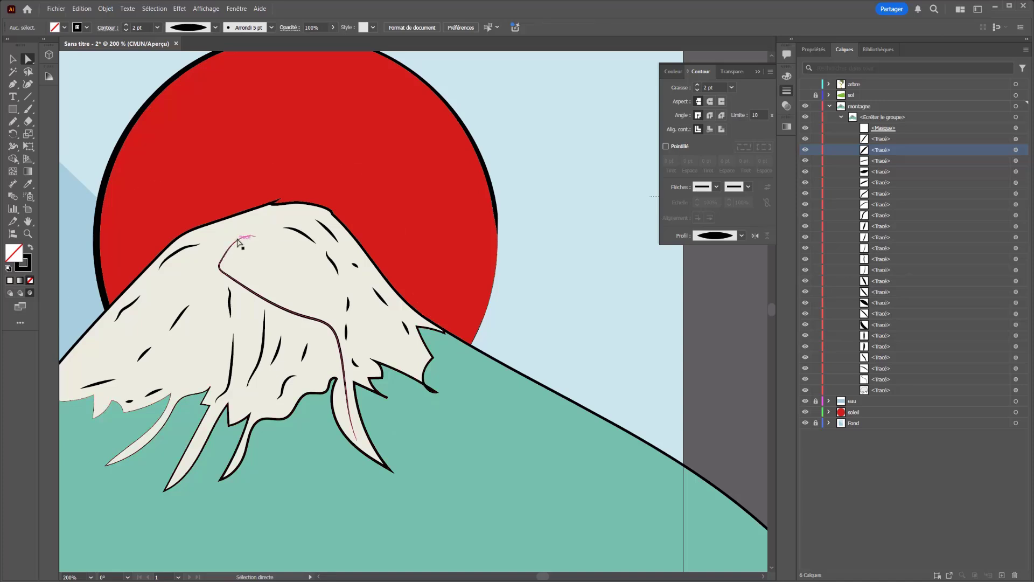
Delete the short vertical stroke just below the left bend of the snowcap's ridge line
{"action": "scroll", "coordinate": [323, 336], "scroll_direction": "down", "scroll_amount": 4}
{"action": "scroll", "coordinate": [322, 334], "scroll_direction": "up", "scroll_amount": 1}
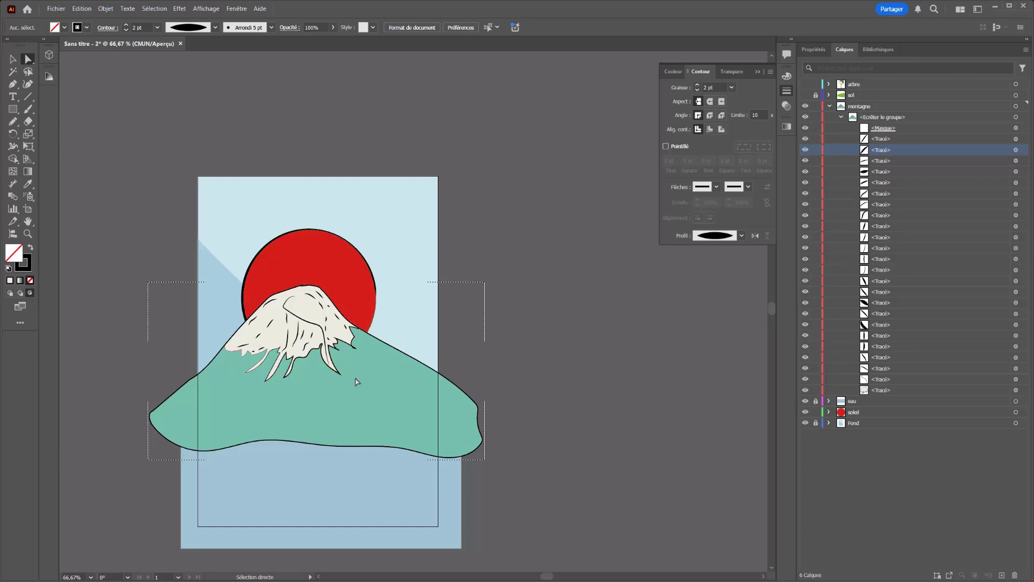
{"action": "scroll", "coordinate": [285, 320], "scroll_direction": "up", "scroll_amount": 2}
{"action": "left_click", "coordinate": [288, 330]}
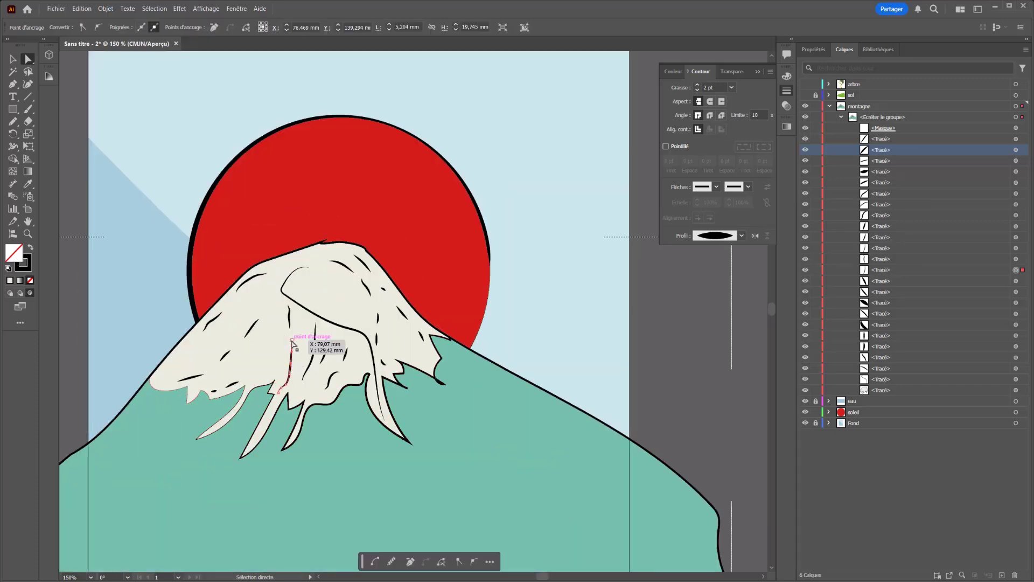
{"action": "left_click", "coordinate": [291, 343]}
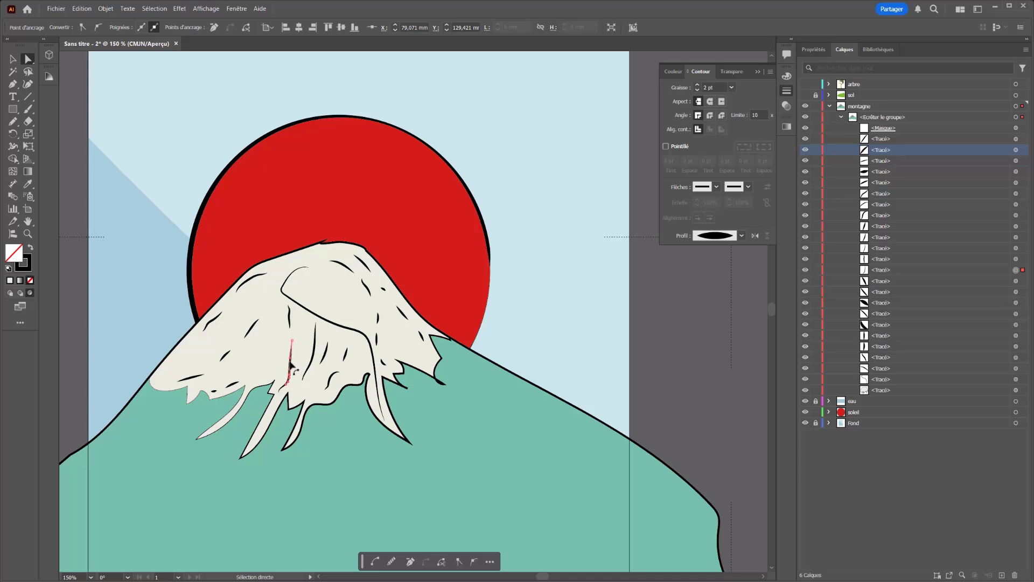
{"action": "key", "text": "Delete"}
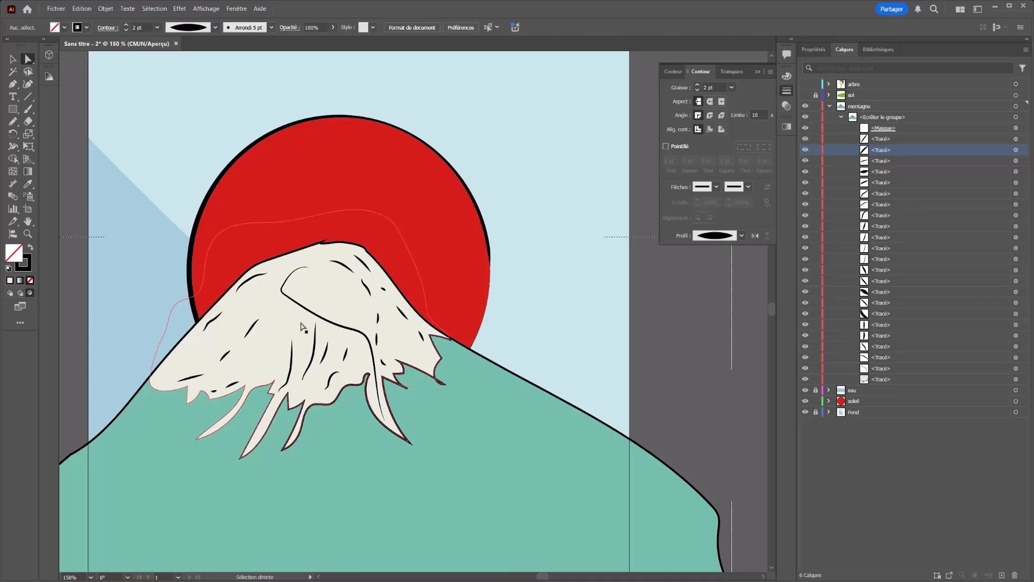
Set one stroke near the snowcap's lower left edge and two on its right slope to 1 pt, and deselect them
{"action": "left_click", "coordinate": [232, 386]}
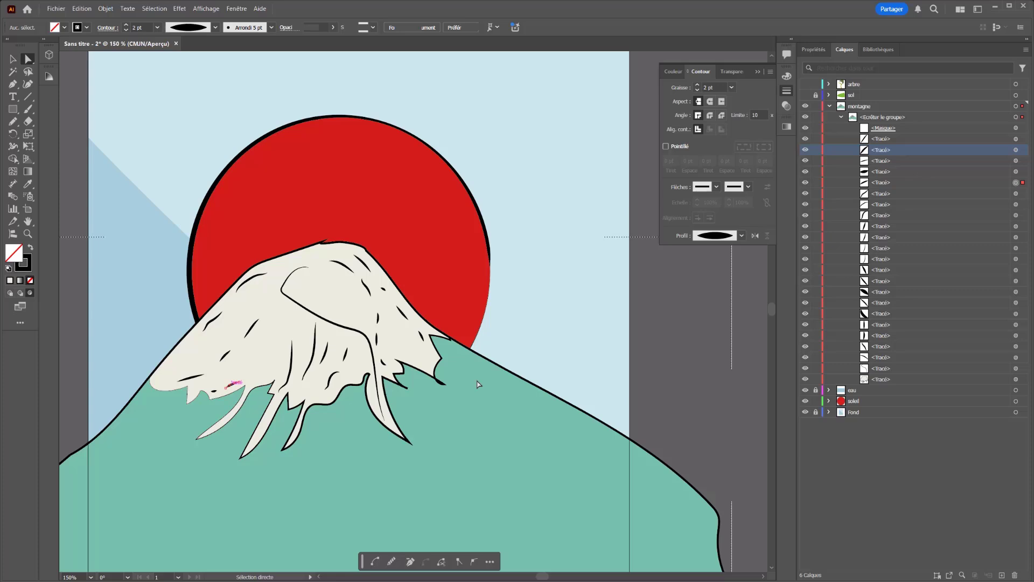
{"action": "left_click", "coordinate": [418, 332], "text": "shift"}
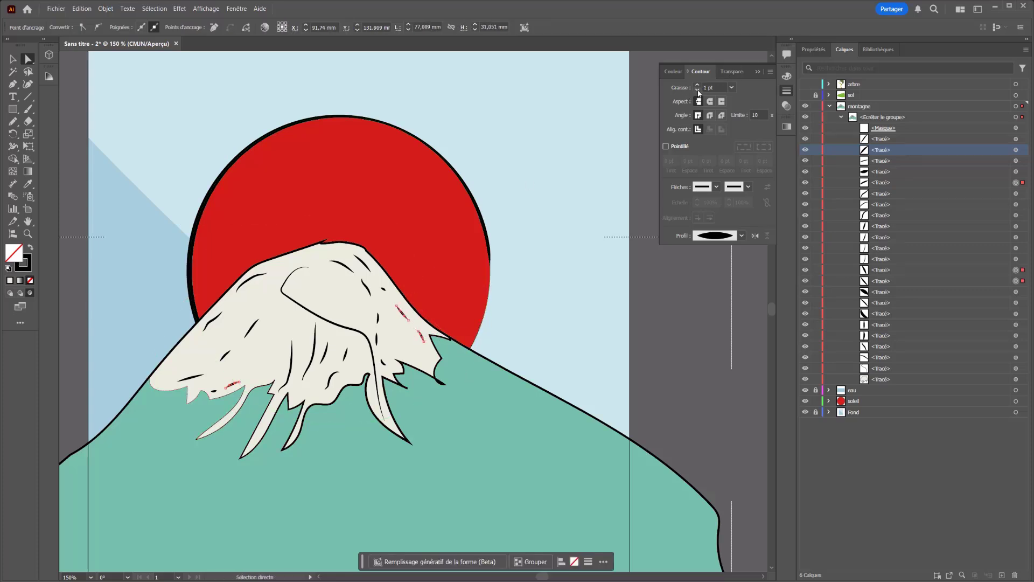
{"action": "left_click", "coordinate": [565, 322]}
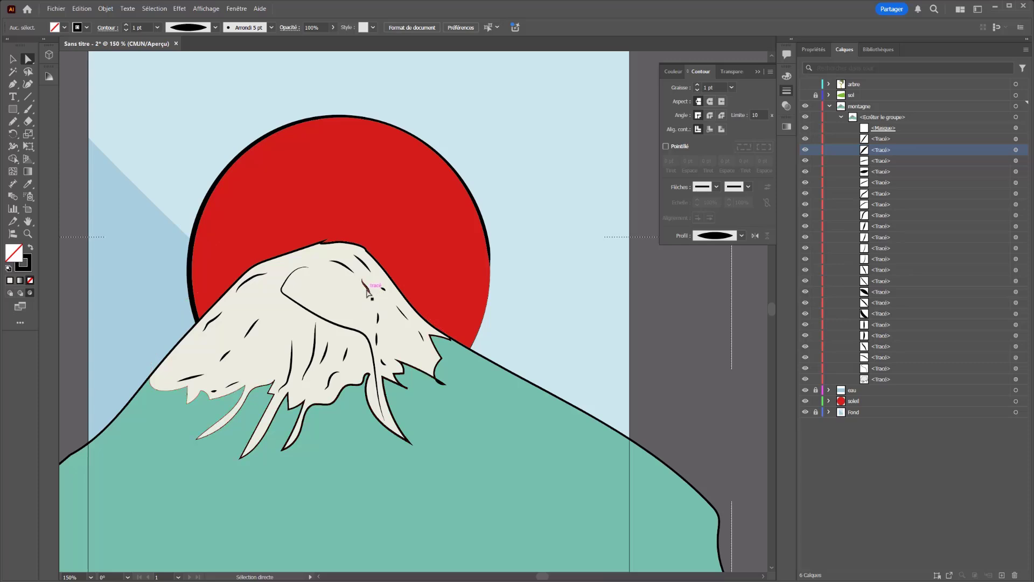
Set the short stroke just below the summit and the long ridge line to 3 pt, and deselect
{"action": "left_click", "coordinate": [345, 266]}
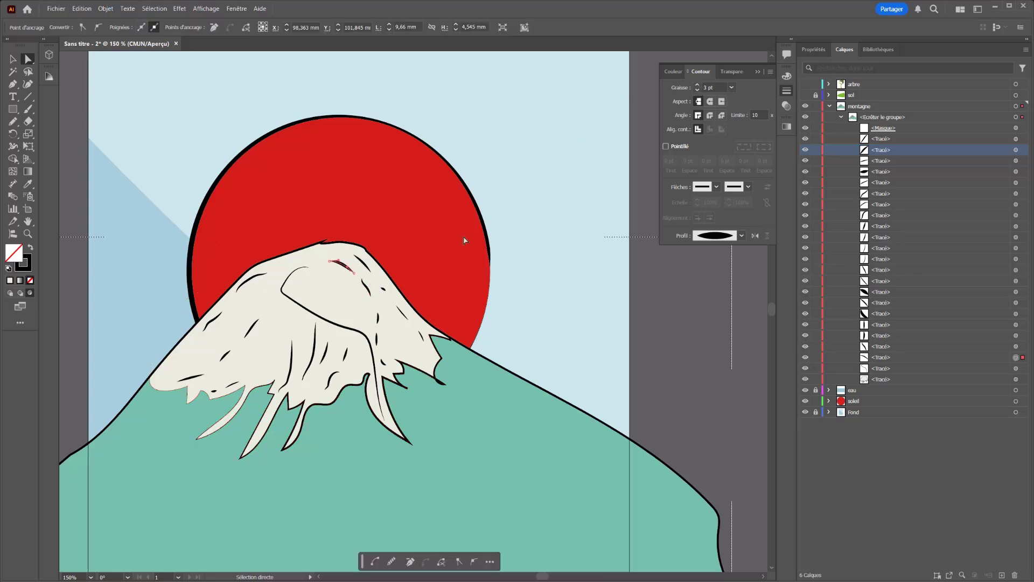
{"action": "left_click", "coordinate": [335, 326]}
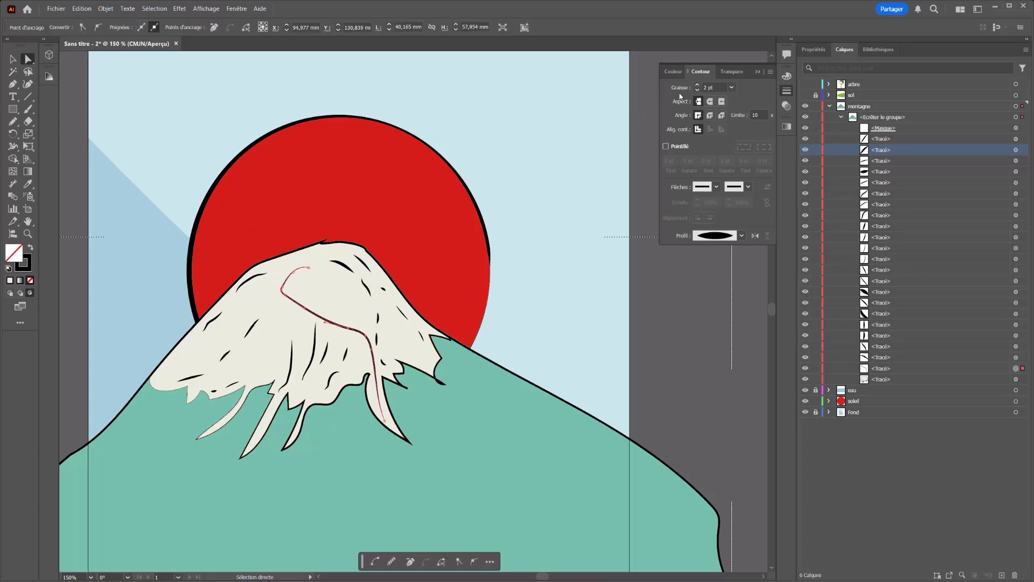
{"action": "left_click", "coordinate": [697, 85]}
{"action": "left_click", "coordinate": [569, 294]}
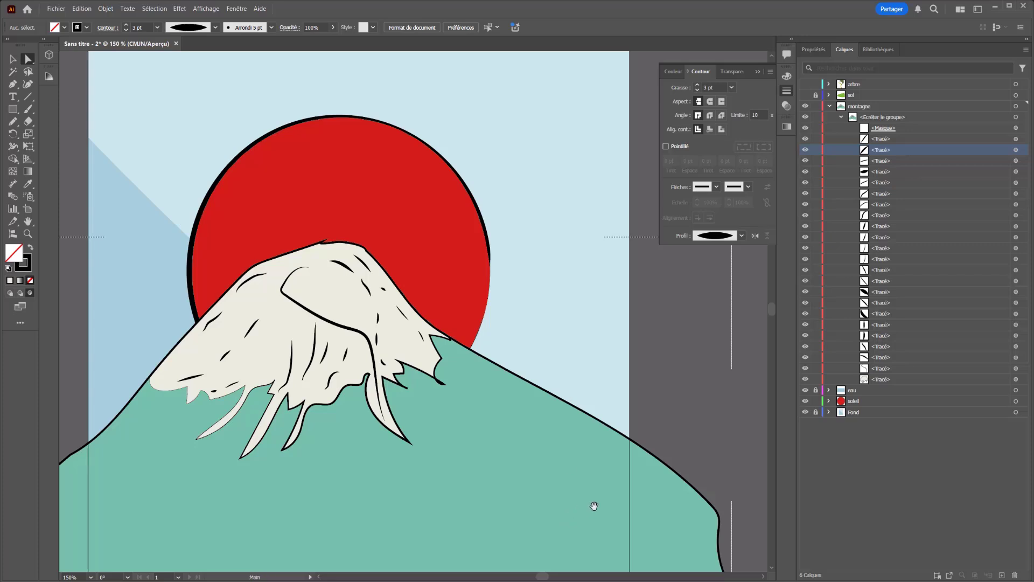
Select the small vertical 2 pt detail stroke on the snowcap's right slope
{"action": "scroll", "coordinate": [527, 383], "scroll_direction": "down", "scroll_amount": 5}
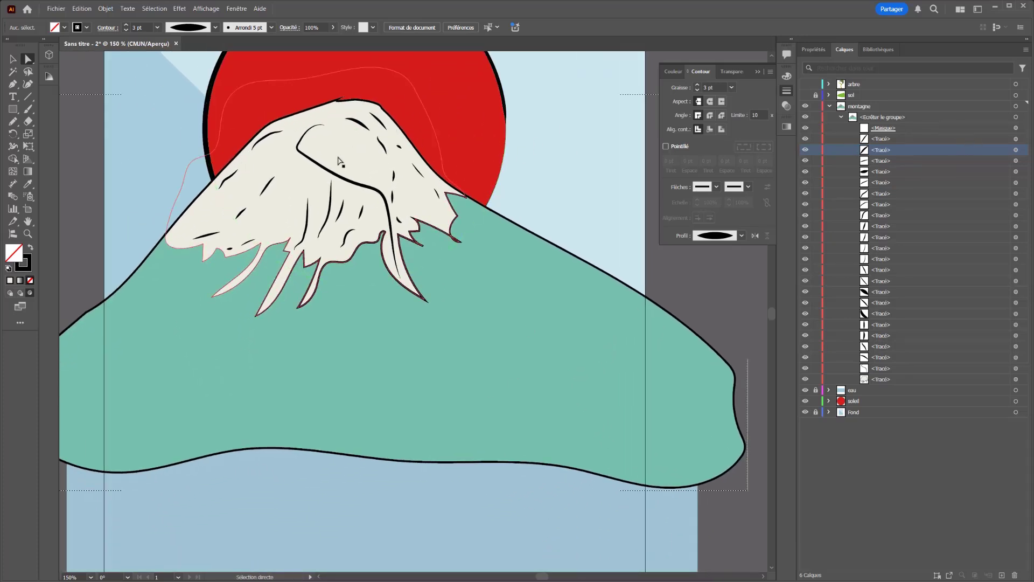
{"action": "left_click", "coordinate": [345, 178]}
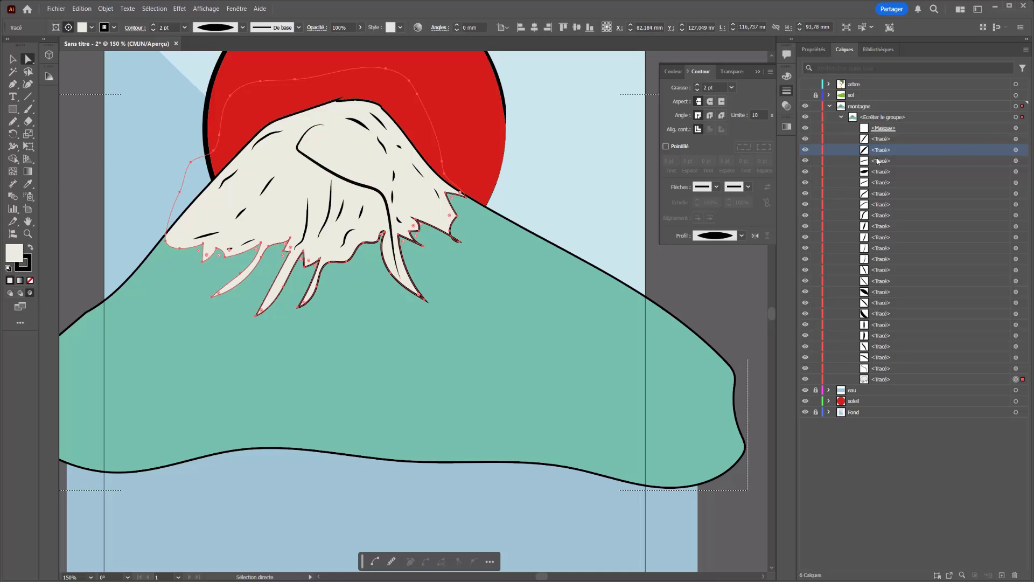
{"action": "left_click", "coordinate": [394, 175]}
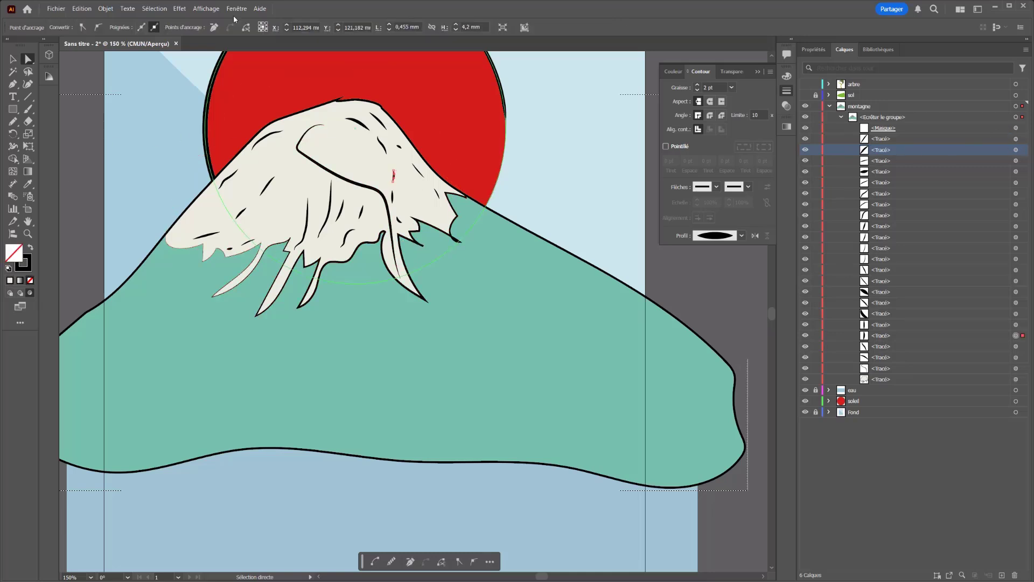
Try to select all objects sharing the selected stroke's colour, and undo that selection
{"action": "left_click", "coordinate": [154, 9]}
{"action": "mouse_move", "coordinate": [215, 88]}
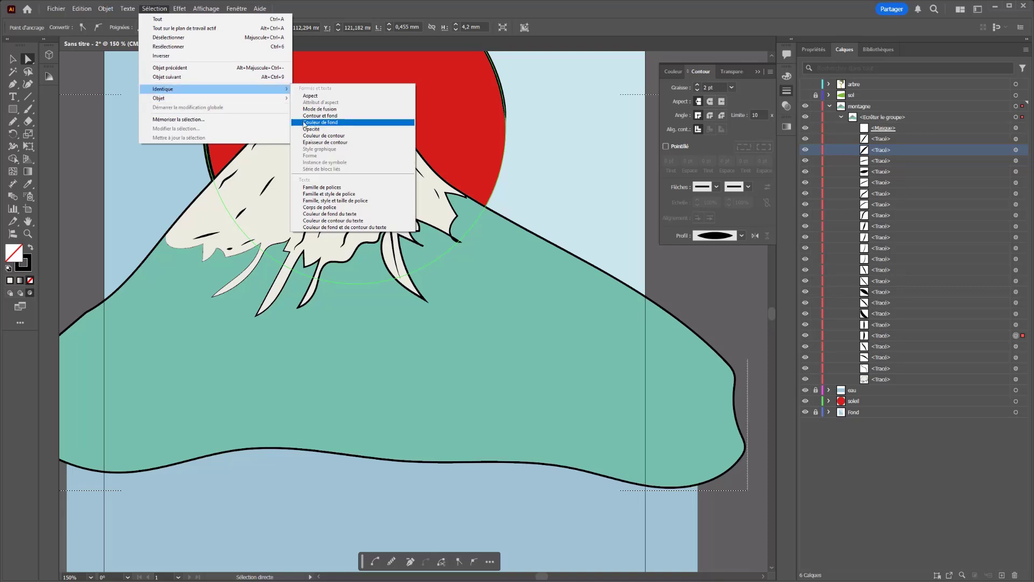
{"action": "left_click", "coordinate": [317, 136]}
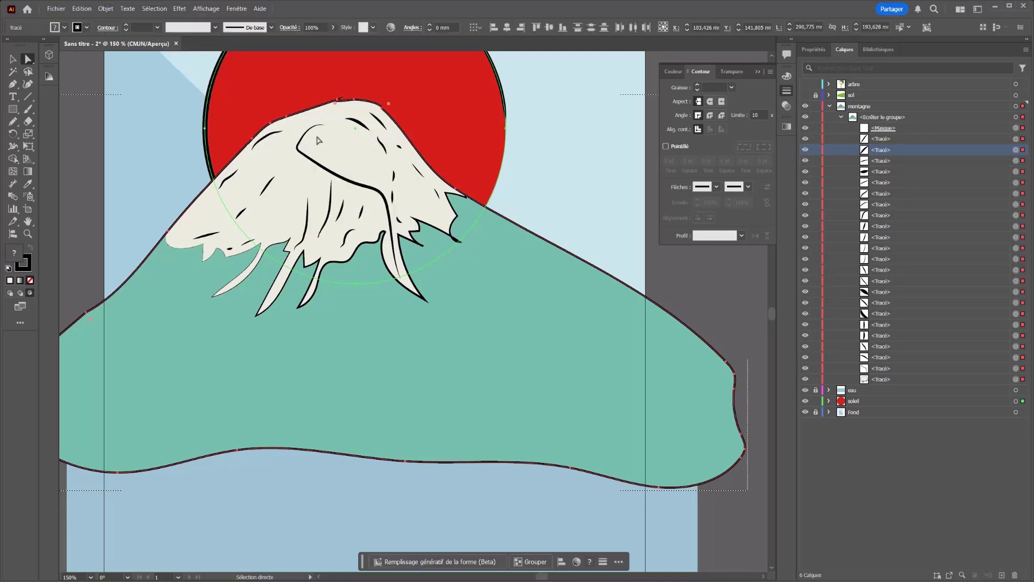
{"action": "key", "text": "ctrl+z"}
Select the objects sharing the detail stroke's 2 pt weight and group them, leaving the snowcap shape out of the group
{"action": "left_click", "coordinate": [154, 9]}
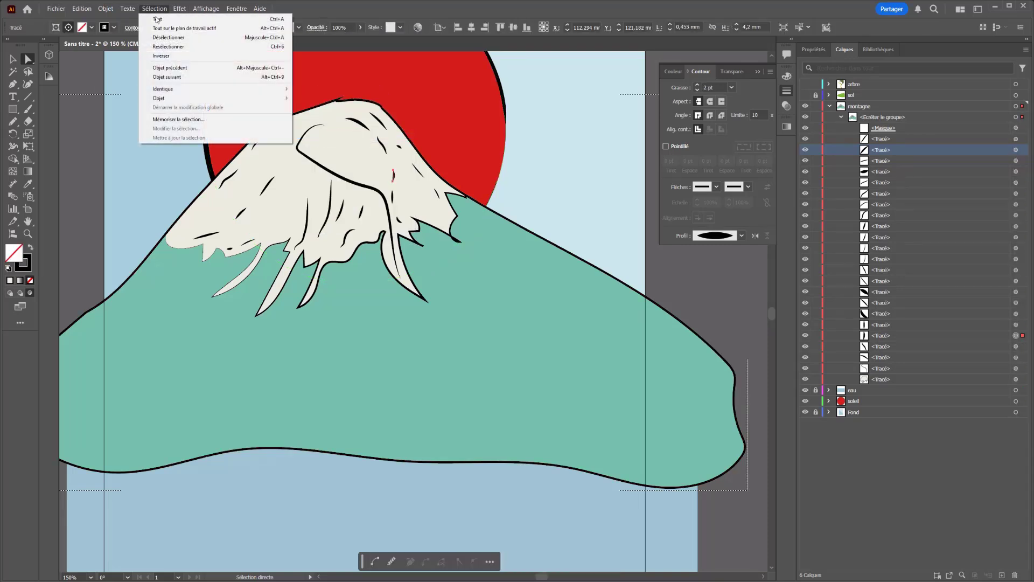
{"action": "mouse_move", "coordinate": [173, 89]}
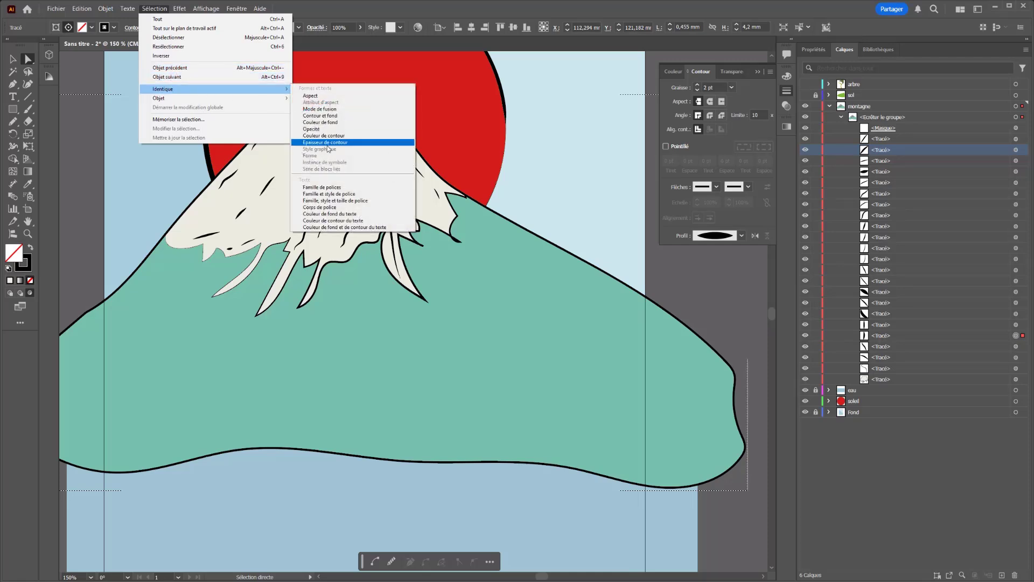
{"action": "left_click", "coordinate": [386, 141]}
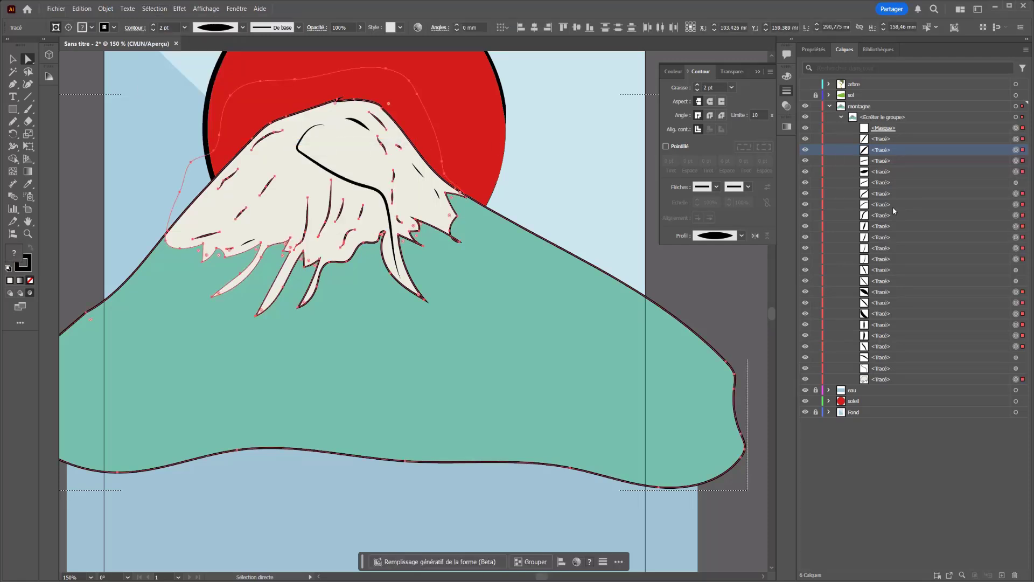
{"action": "key", "text": "ctrl+g"}
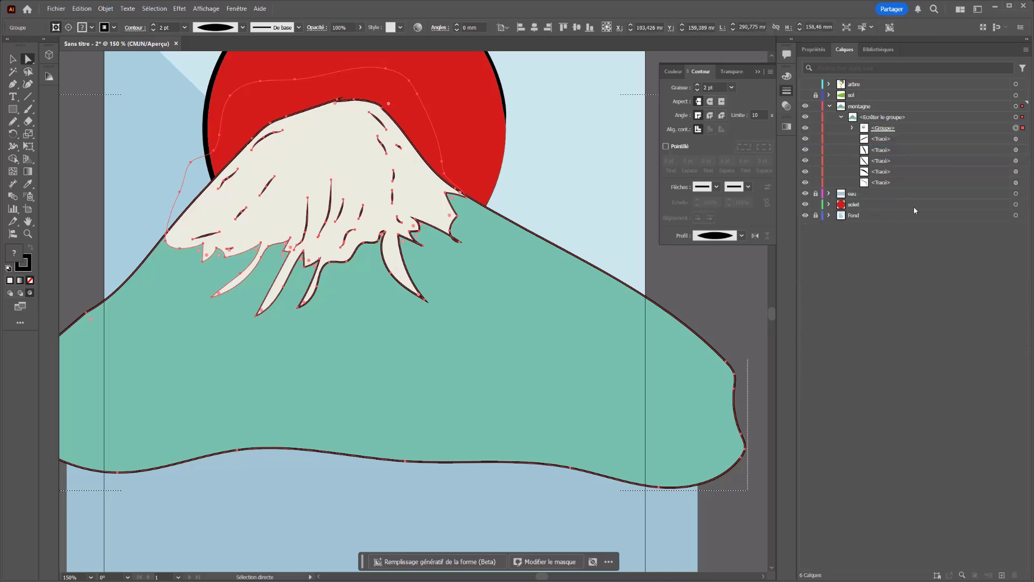
{"action": "key", "text": "ctrl+z"}
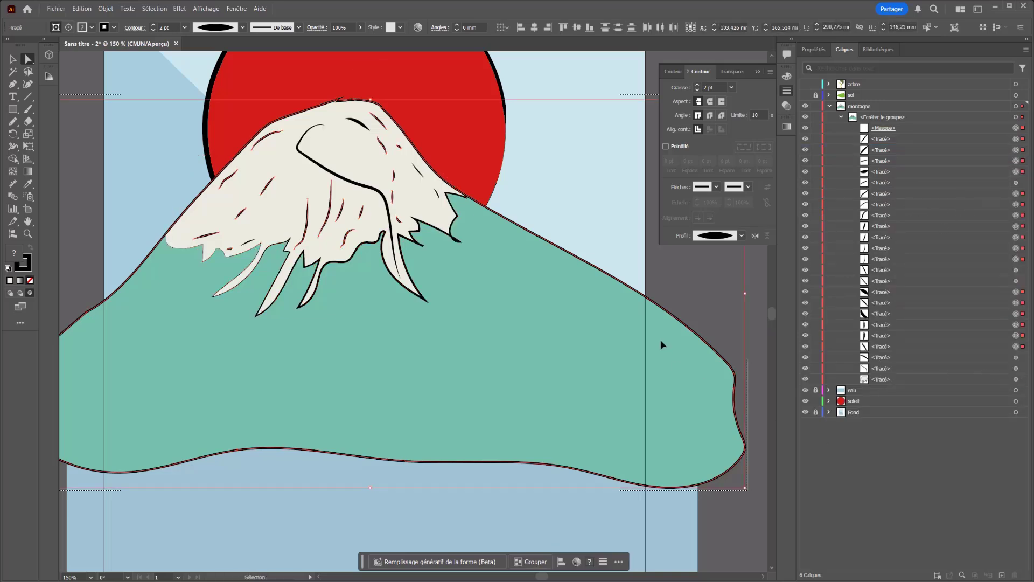
{"action": "key", "text": "ctrl+g"}
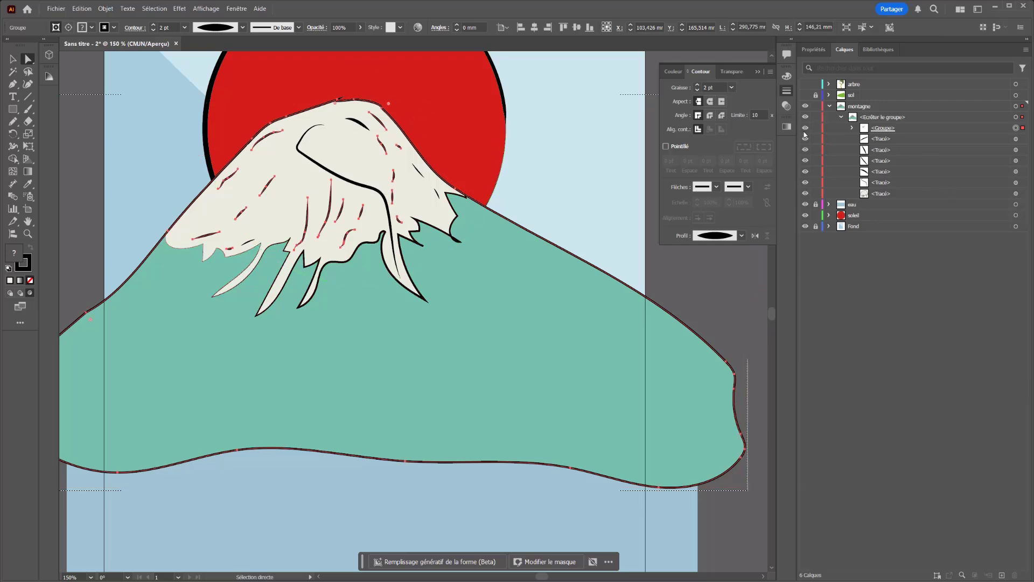
Hide and show the new group to check which strokes it holds, select it, and clear the selection
{"action": "left_click", "coordinate": [806, 129]}
{"action": "left_click", "coordinate": [805, 128]}
{"action": "left_click", "coordinate": [806, 128]}
{"action": "left_click", "coordinate": [807, 128]}
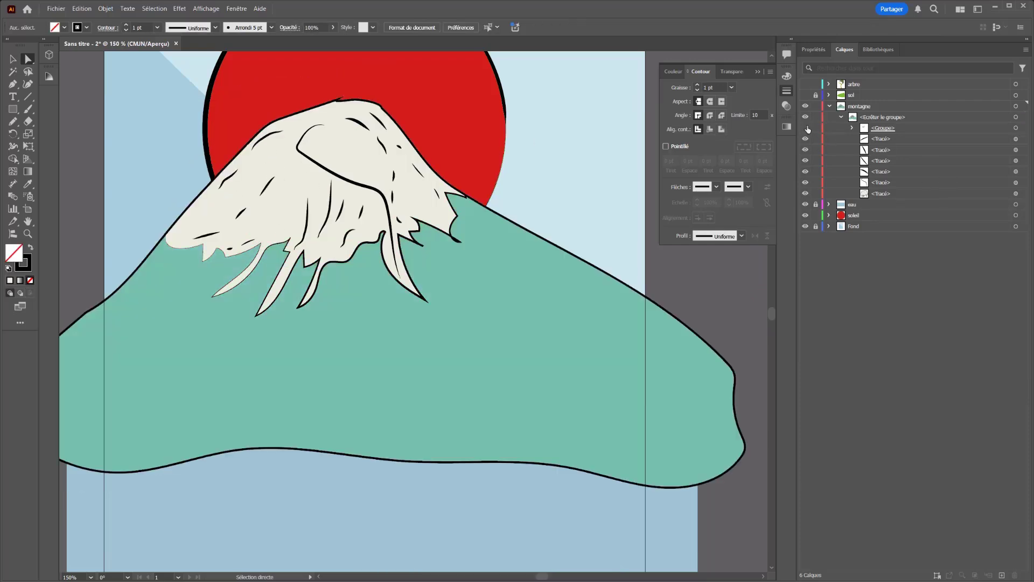
{"action": "left_click", "coordinate": [807, 129]}
{"action": "left_click", "coordinate": [808, 129]}
{"action": "left_click", "coordinate": [1016, 128]}
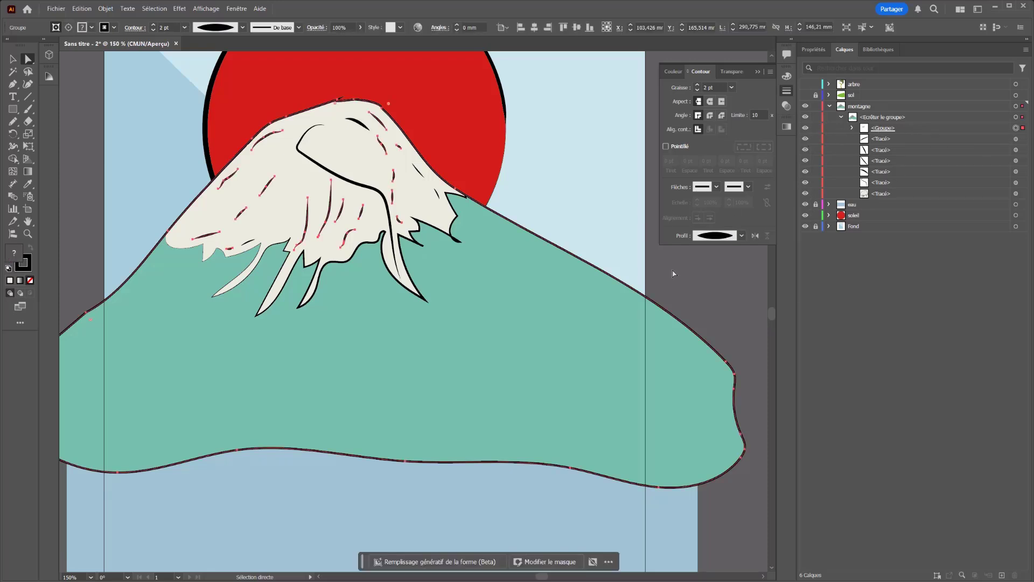
{"action": "left_click", "coordinate": [709, 277]}
Draw long flowing 1 pt contour lines down the mountain's green slopes with the Pencil tool, and group them
{"action": "scroll", "coordinate": [467, 313], "scroll_direction": "down", "scroll_amount": 1}
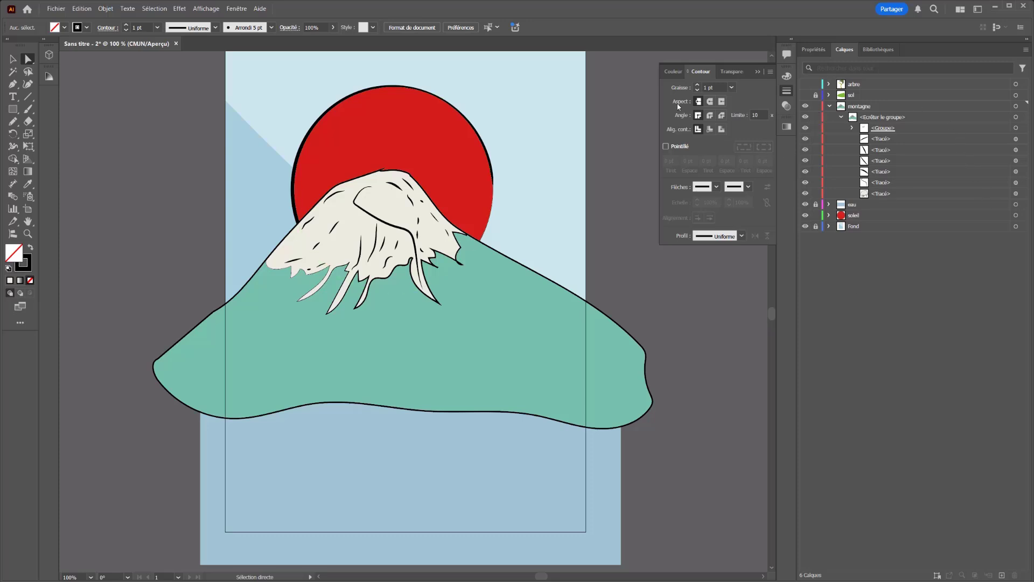
{"action": "key", "text": "n"}
{"action": "left_click_drag", "start_coordinate": [258, 302], "coordinate": [335, 377]}
{"action": "left_click_drag", "start_coordinate": [485, 323], "coordinate": [571, 378]}
{"action": "left_click_drag", "start_coordinate": [427, 361], "coordinate": [422, 398]}
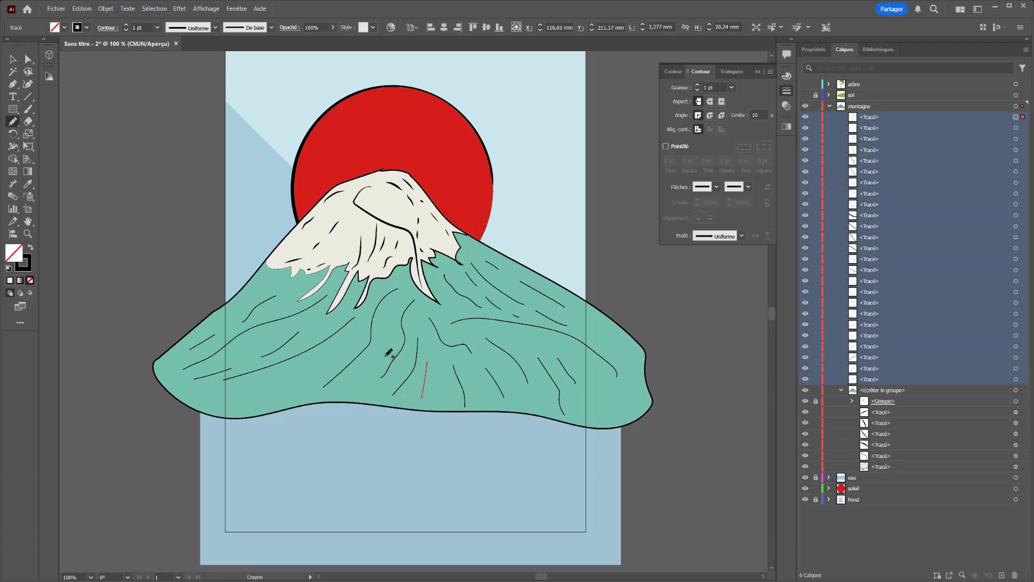
{"action": "key", "text": "ctrl+g"}
Draw short 1 pt hatching strokes between the long contour lines on the mountain's green slopes
{"action": "left_click_drag", "start_coordinate": [377, 259], "coordinate": [409, 291]}
{"action": "left_click_drag", "start_coordinate": [410, 341], "coordinate": [410, 356]}
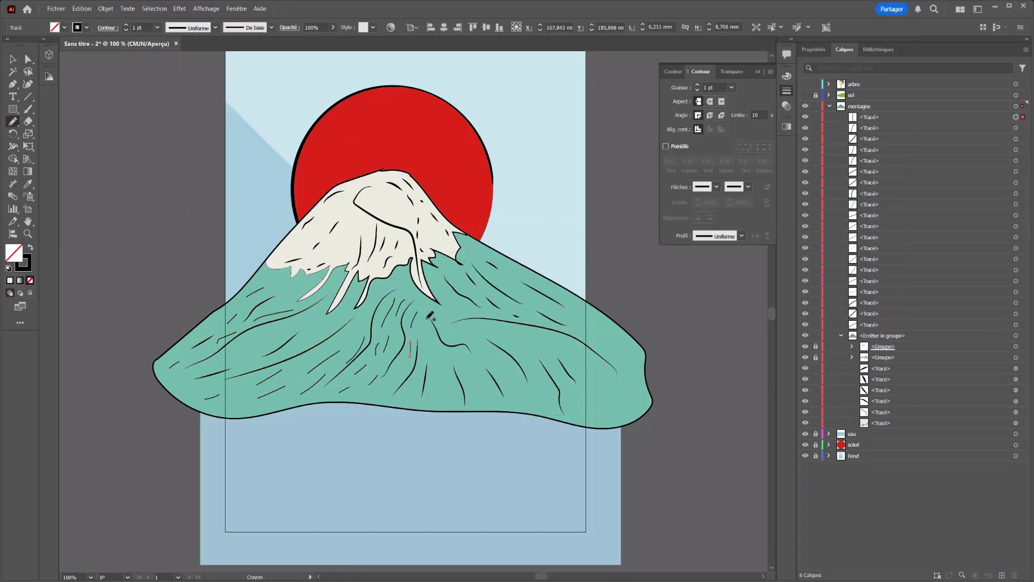
{"action": "left_click_drag", "start_coordinate": [424, 319], "coordinate": [430, 345]}
Lock the contents of the mountain's clipping group and give the short hatching strokes the sky's darker blue, A8D0DE, with the Eyedropper
{"action": "left_click", "coordinate": [155, 8]}
{"action": "left_click", "coordinate": [323, 183]}
{"action": "left_click_drag", "start_coordinate": [815, 477], "coordinate": [816, 532]}
{"action": "left_click", "coordinate": [742, 236]}
{"action": "left_click", "coordinate": [673, 72]}
{"action": "key", "text": "i"}
{"action": "left_click", "coordinate": [372, 200], "text": "shift"}
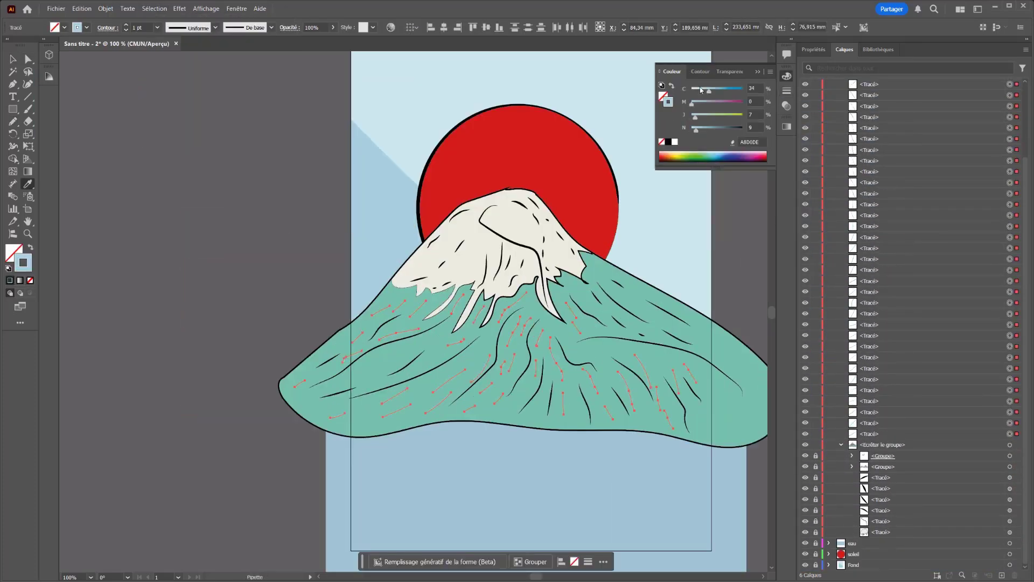
Recolour the short hatching strokes light green, add more with the Pencil, apply the lens-shaped width profile at 2 pt, and deselect
{"action": "left_click", "coordinate": [700, 72]}
{"action": "left_click", "coordinate": [673, 71]}
{"action": "key", "text": "n"}
{"action": "left_click_drag", "start_coordinate": [409, 362], "coordinate": [381, 365]}
{"action": "left_click", "coordinate": [700, 72]}
{"action": "left_click", "coordinate": [741, 236]}
{"action": "left_click", "coordinate": [708, 270]}
{"action": "left_click", "coordinate": [492, 434]}
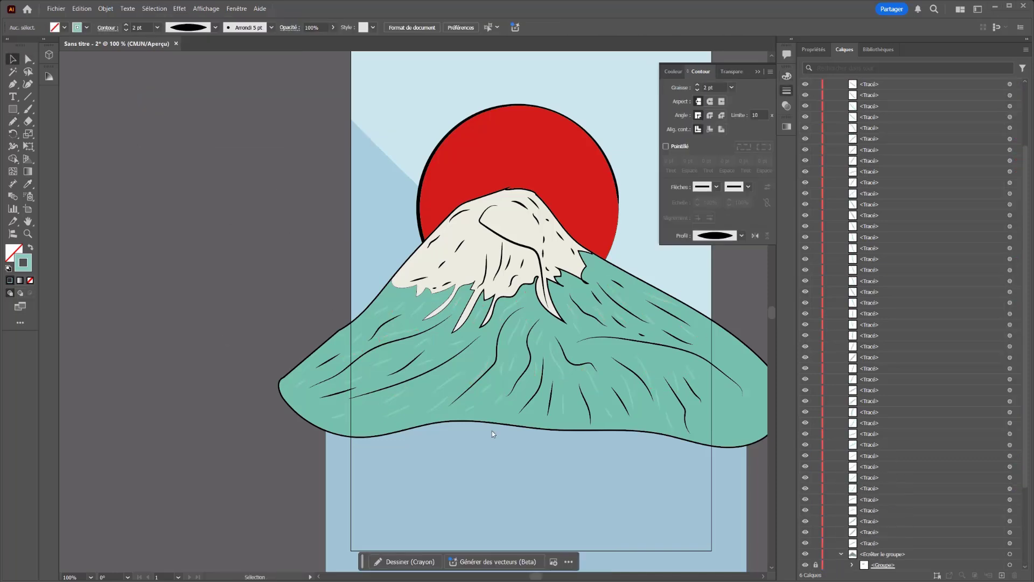
Collapse and lock the montagne layer, and show the sol layer
{"action": "scroll", "coordinate": [856, 178], "scroll_direction": "up", "scroll_amount": 2}
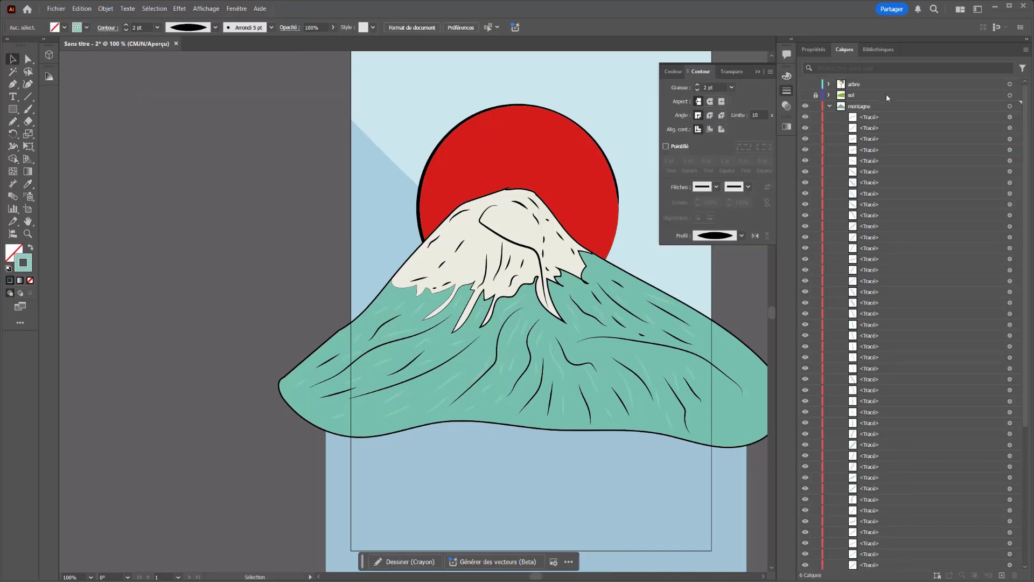
{"action": "left_click", "coordinate": [829, 107]}
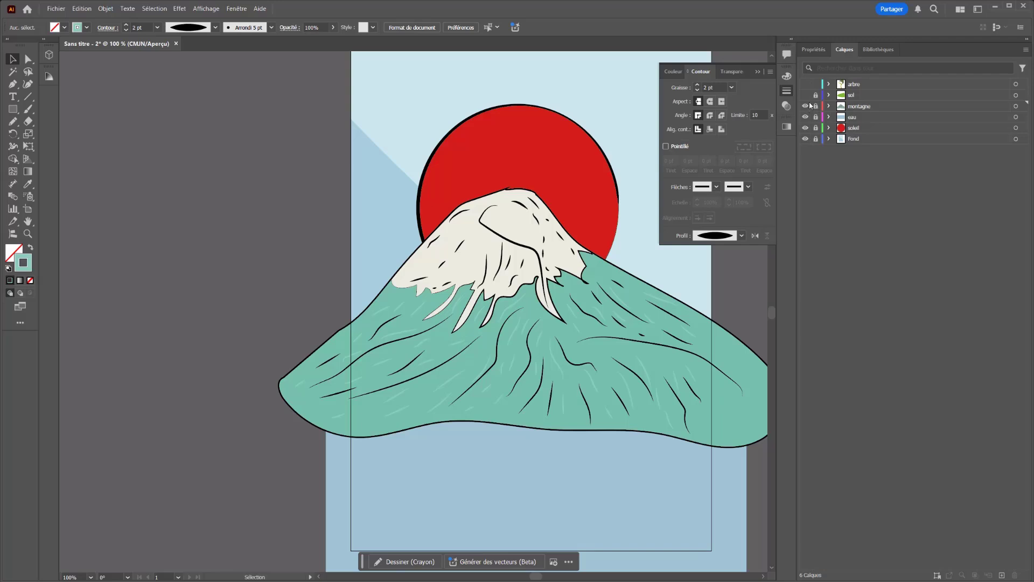
{"action": "left_click", "coordinate": [806, 96]}
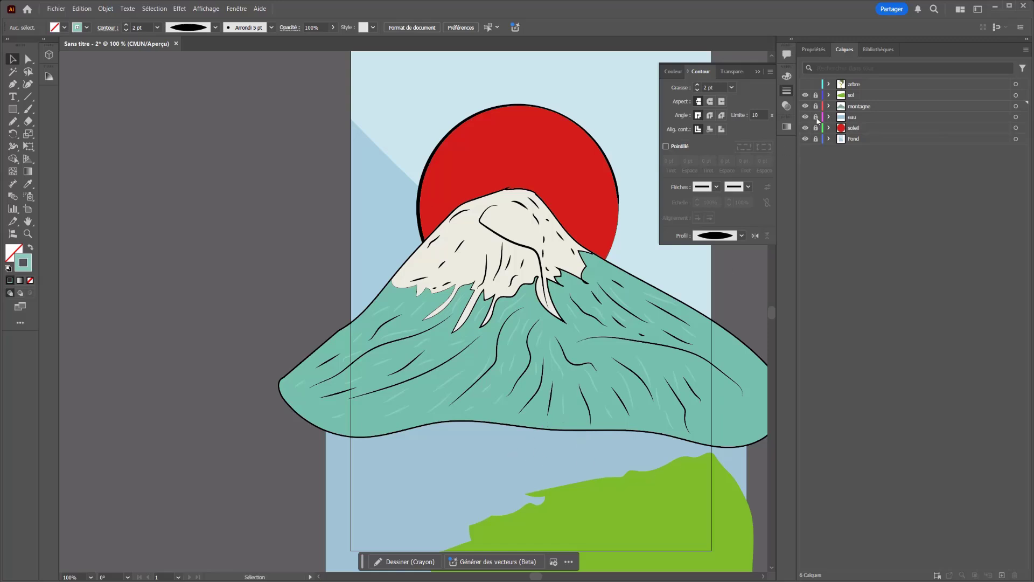
Move the green ground shape's upper right corner anchor up to the mountain's lower edge, and deselect the shape
{"action": "scroll", "coordinate": [648, 322], "scroll_direction": "right", "scroll_amount": 3}
{"action": "scroll", "coordinate": [652, 445], "scroll_direction": "down", "scroll_amount": 3}
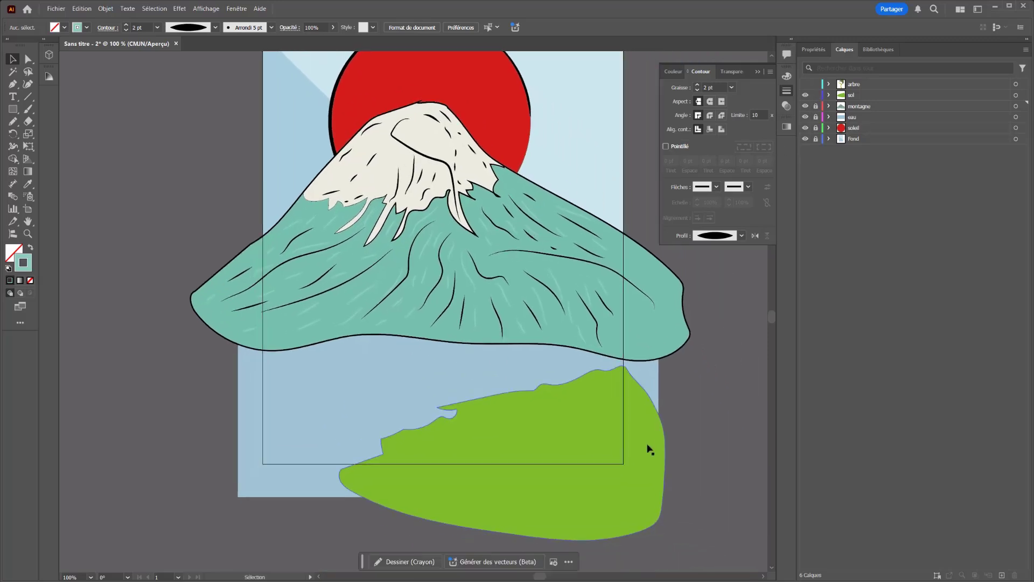
{"action": "left_click", "coordinate": [623, 366]}
{"action": "key", "text": "a"}
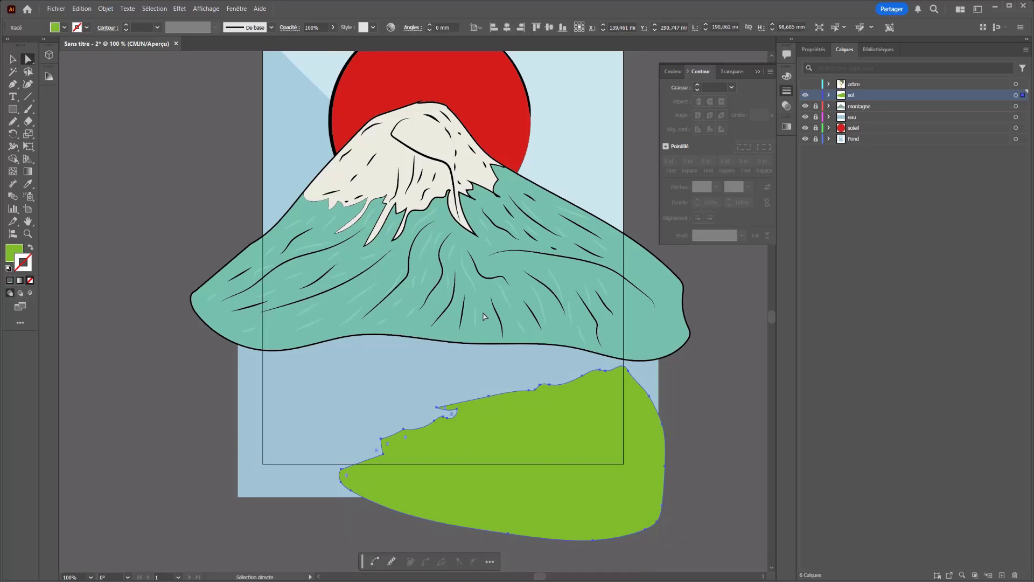
{"action": "left_click_drag", "start_coordinate": [627, 369], "coordinate": [632, 362]}
{"action": "left_click", "coordinate": [628, 185]}
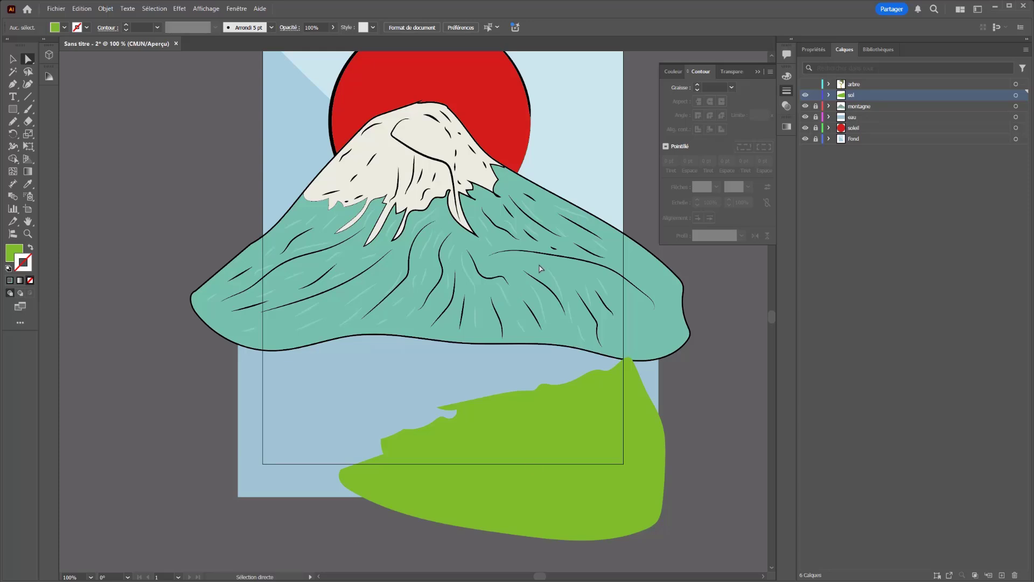
Lock the sol layer, unlock the eau layer, and select the water rectangle, with the Pencil tool active
{"action": "scroll", "coordinate": [583, 308], "scroll_direction": "up", "scroll_amount": 3}
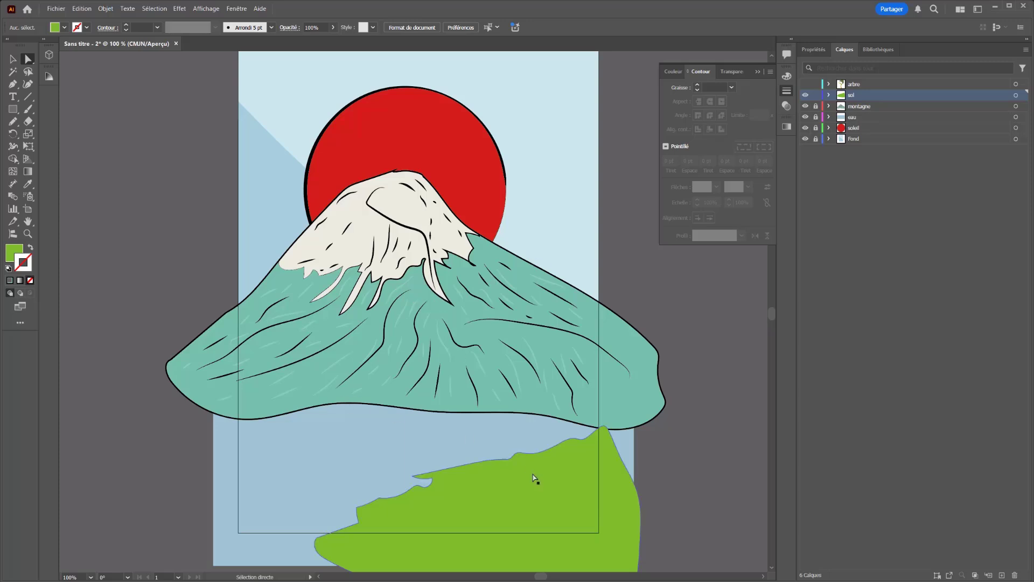
{"action": "scroll", "coordinate": [533, 469], "scroll_direction": "down", "scroll_amount": 2}
{"action": "left_click", "coordinate": [529, 431]}
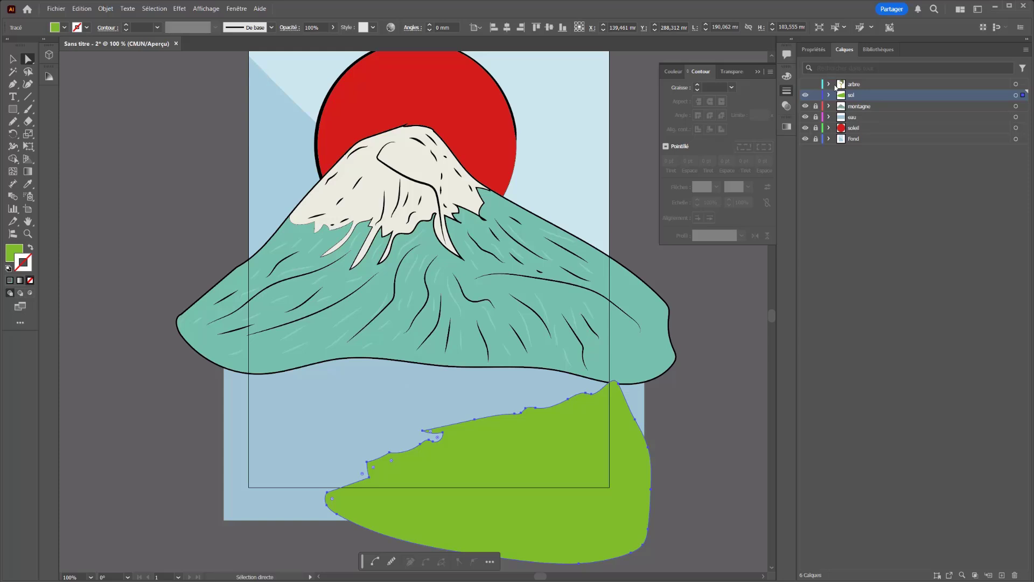
{"action": "left_click", "coordinate": [816, 95]}
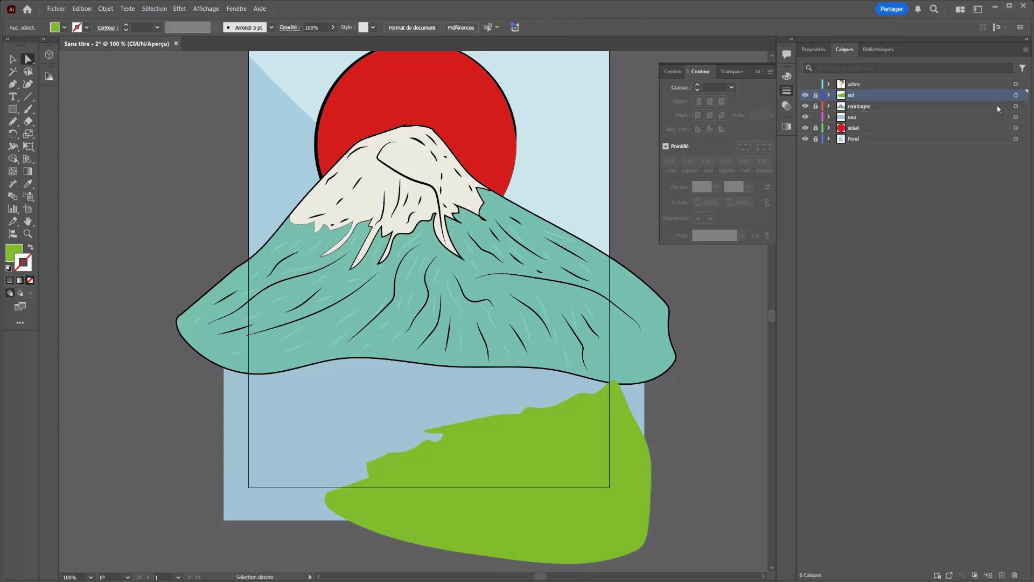
{"action": "left_click", "coordinate": [1018, 117]}
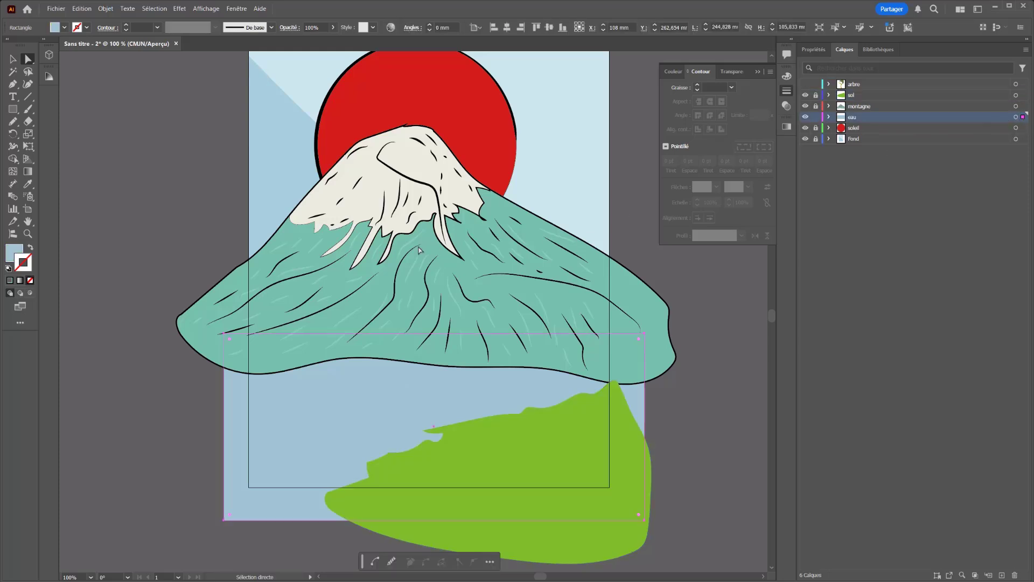
{"action": "left_click", "coordinate": [13, 121]}
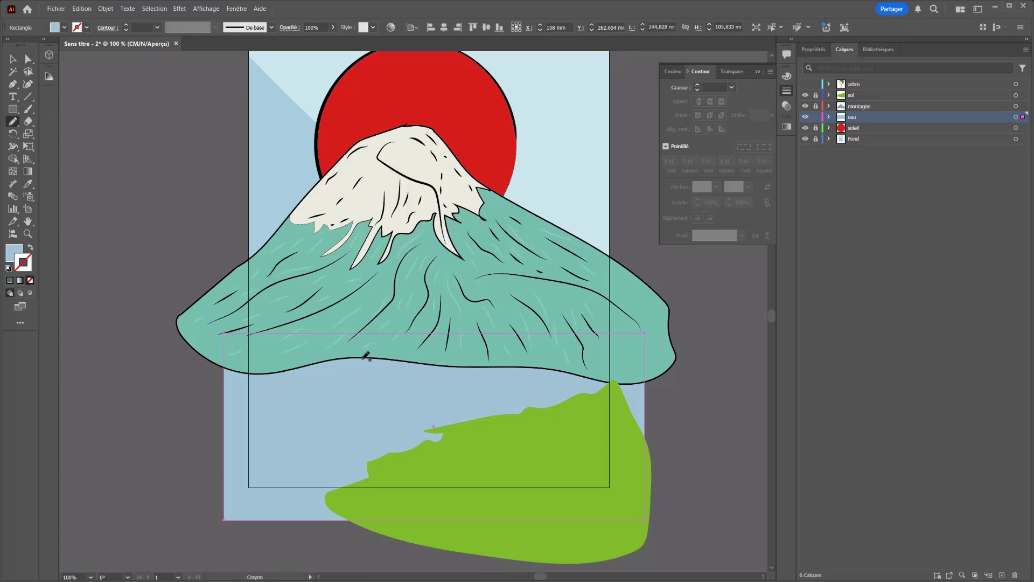
Draw a wavy closed shape about 150 × 60 mm inside the water rectangle with the Pencil tool in Draw Inside mode
{"action": "left_click", "coordinate": [30, 294]}
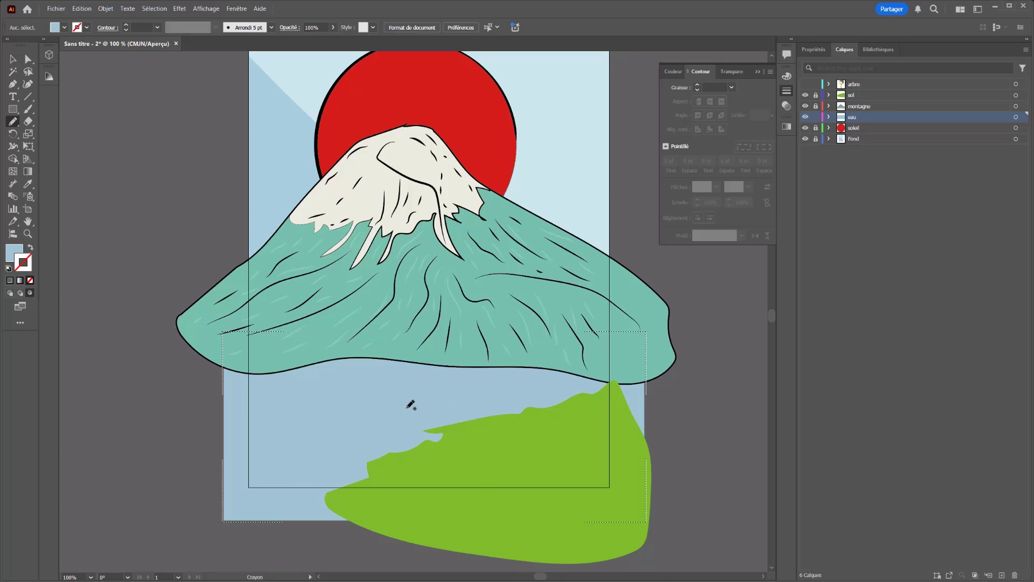
{"action": "mouse_move", "coordinate": [445, 377]}
{"action": "left_mouse_down"}
{"action": "mouse_move", "coordinate": [310, 378]}
{"action": "mouse_move", "coordinate": [234, 393]}
{"action": "mouse_move", "coordinate": [214, 408]}
{"action": "left_mouse_up"}
{"action": "mouse_move", "coordinate": [196, 449]}
{"action": "left_mouse_down"}
{"action": "mouse_move", "coordinate": [243, 479]}
{"action": "mouse_move", "coordinate": [299, 460]}
{"action": "mouse_move", "coordinate": [326, 435]}
{"action": "mouse_move", "coordinate": [382, 433]}
{"action": "mouse_move", "coordinate": [448, 411]}
{"action": "mouse_move", "coordinate": [353, 423]}
{"action": "mouse_move", "coordinate": [349, 414]}
{"action": "mouse_move", "coordinate": [366, 396]}
{"action": "mouse_move", "coordinate": [442, 377]}
{"action": "left_mouse_up"}
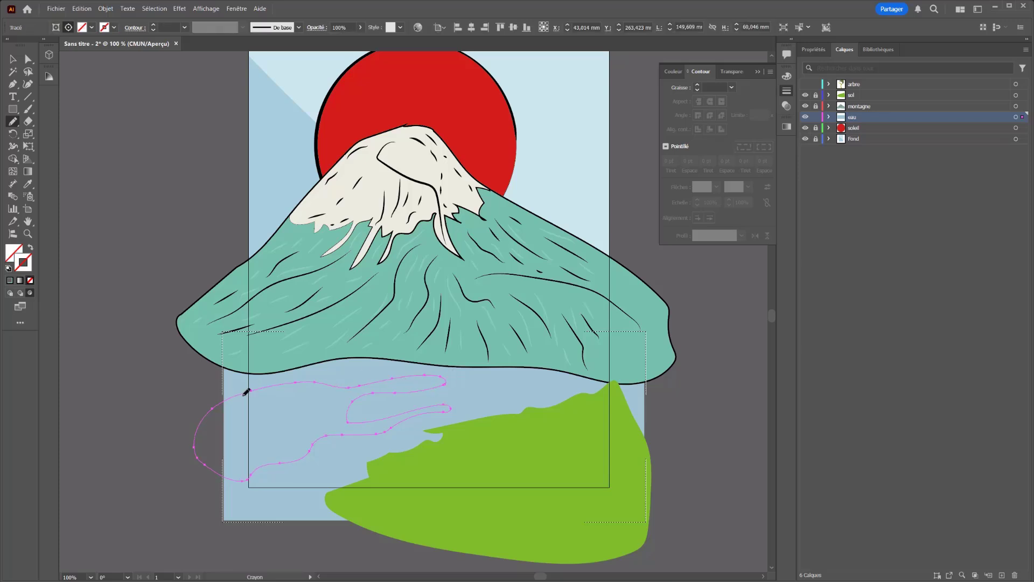
Fill the wavy water shape with pale blue (C 31, M 0, J 16.86, N 0), set its opacity to 26% and deselect it
{"action": "left_click", "coordinate": [11, 249]}
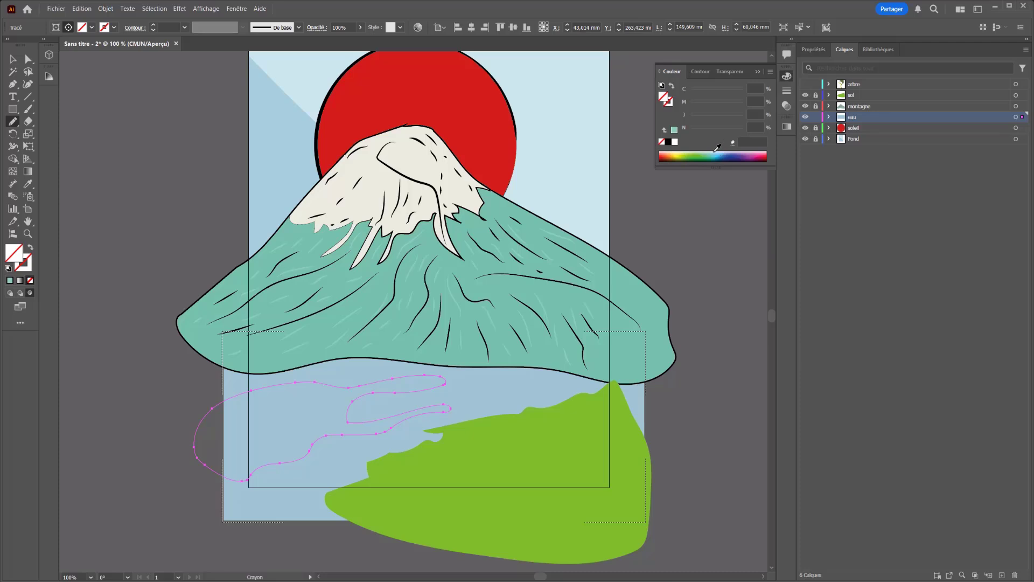
{"action": "left_click", "coordinate": [714, 155]}
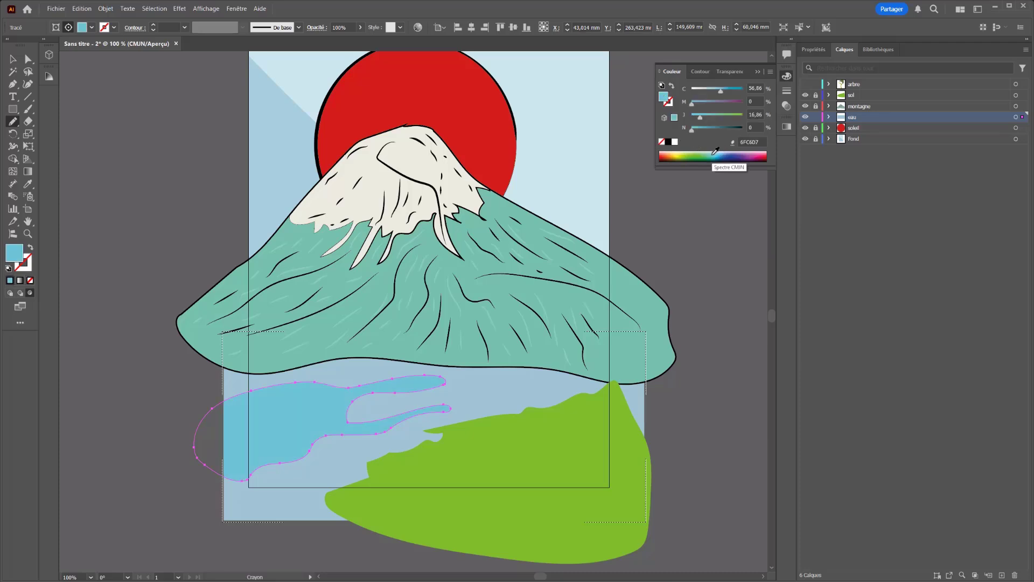
{"action": "left_click_drag", "start_coordinate": [706, 89], "coordinate": [708, 93]}
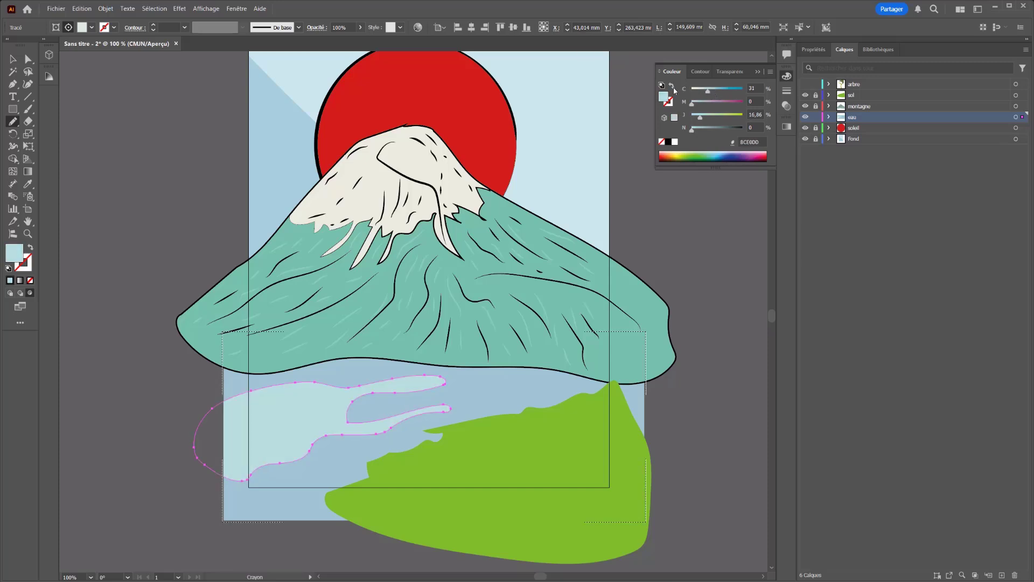
{"action": "left_click", "coordinate": [361, 28]}
{"action": "left_click_drag", "start_coordinate": [358, 40], "coordinate": [332, 42]}
{"action": "left_click", "coordinate": [13, 58]}
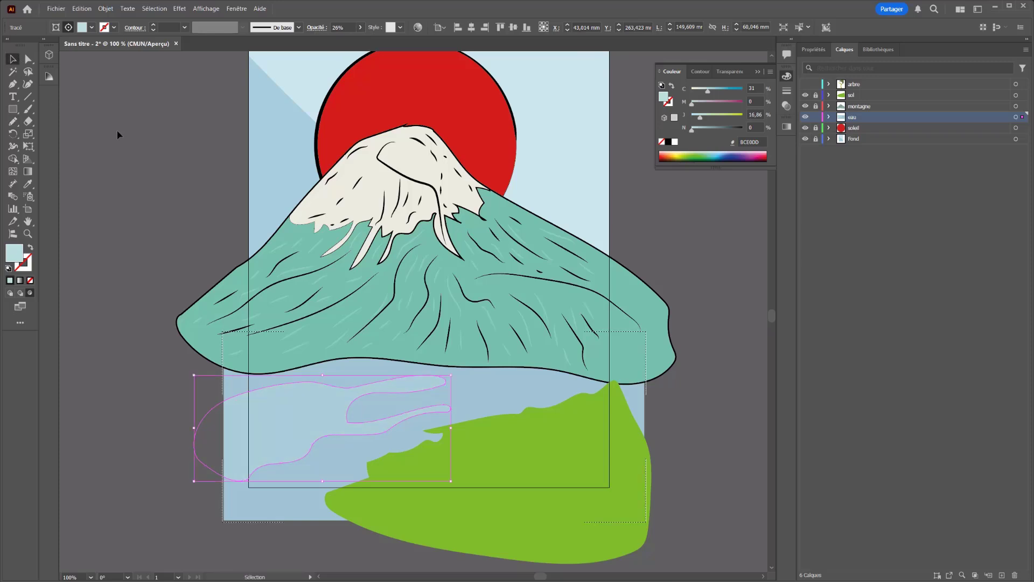
{"action": "left_click", "coordinate": [482, 512]}
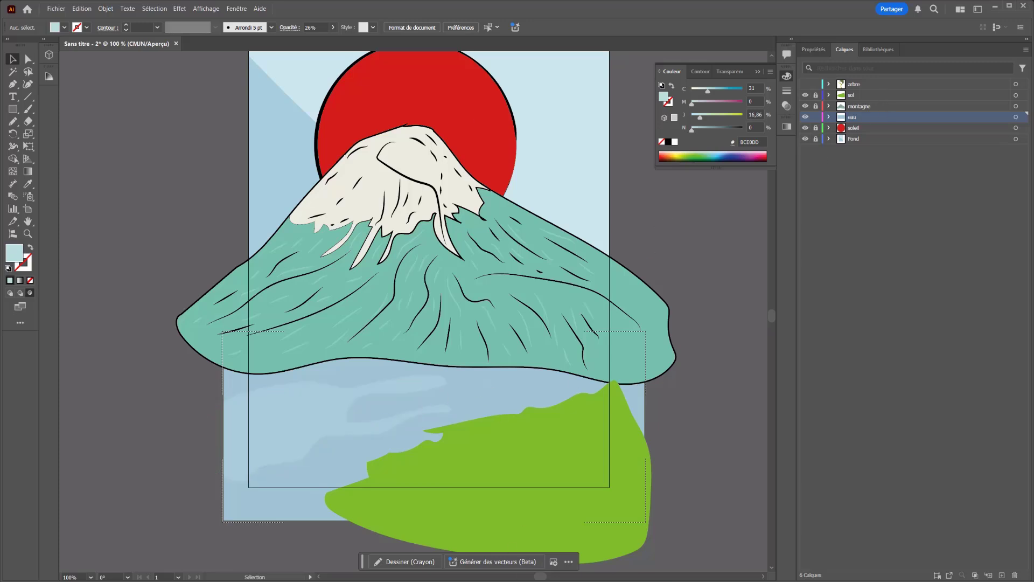
{"action": "left_click", "coordinate": [12, 122]}
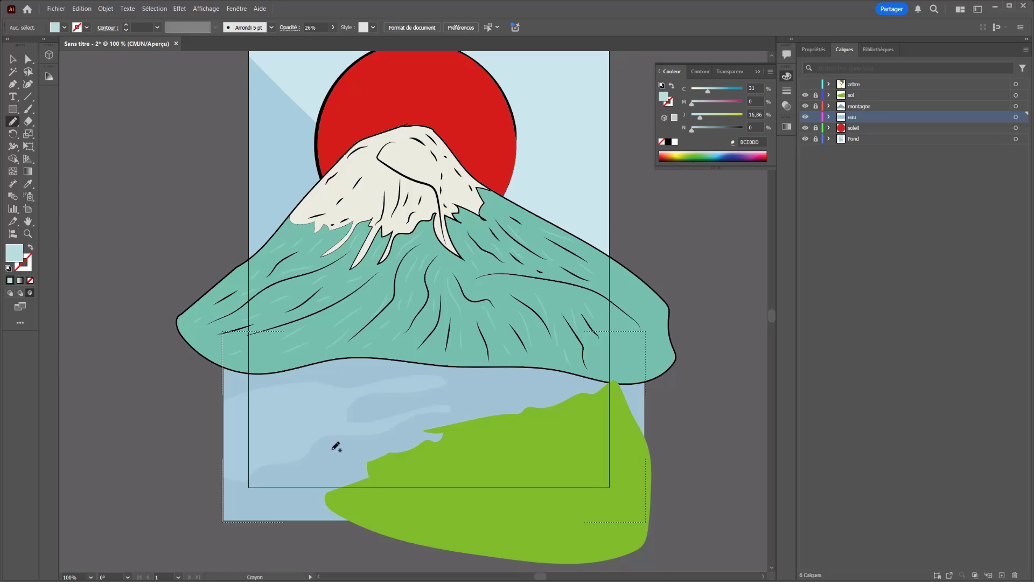
{"action": "mouse_move", "coordinate": [360, 447]}
{"action": "left_mouse_down"}
{"action": "mouse_move", "coordinate": [332, 451]}
{"action": "mouse_move", "coordinate": [360, 444]}
{"action": "left_mouse_up"}
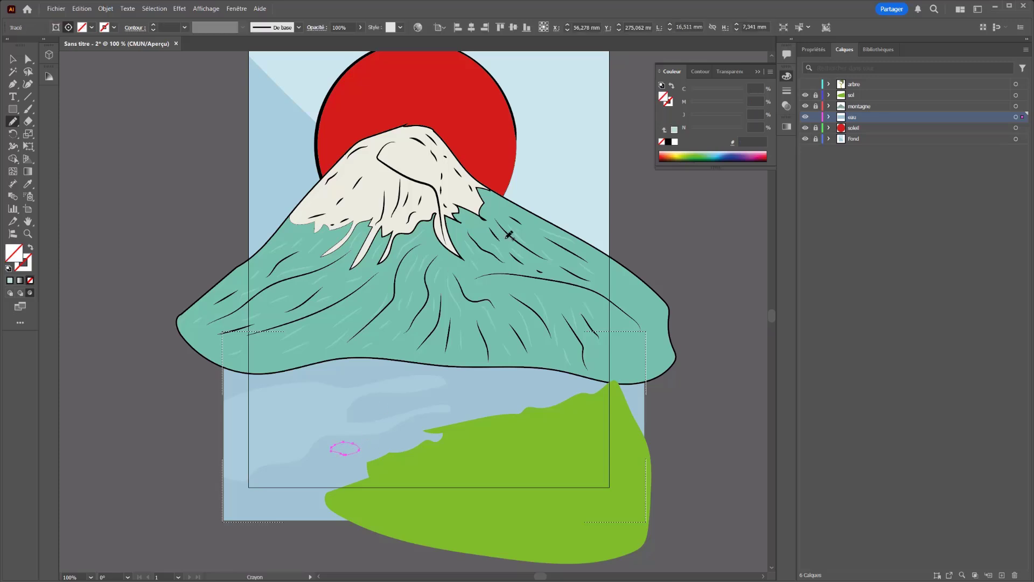
{"action": "left_click", "coordinate": [668, 143]}
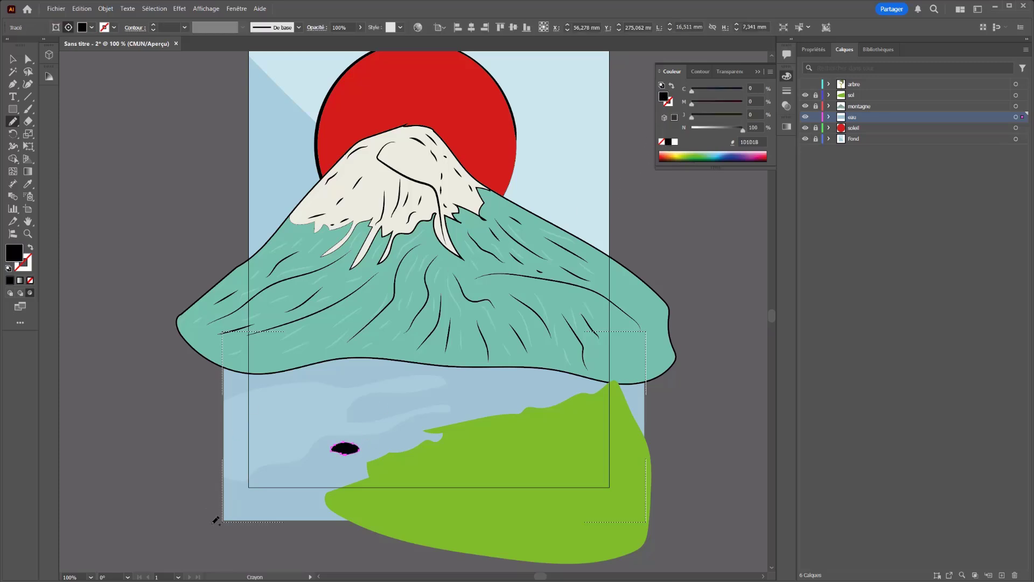
{"action": "key", "text": "ctrl+z"}
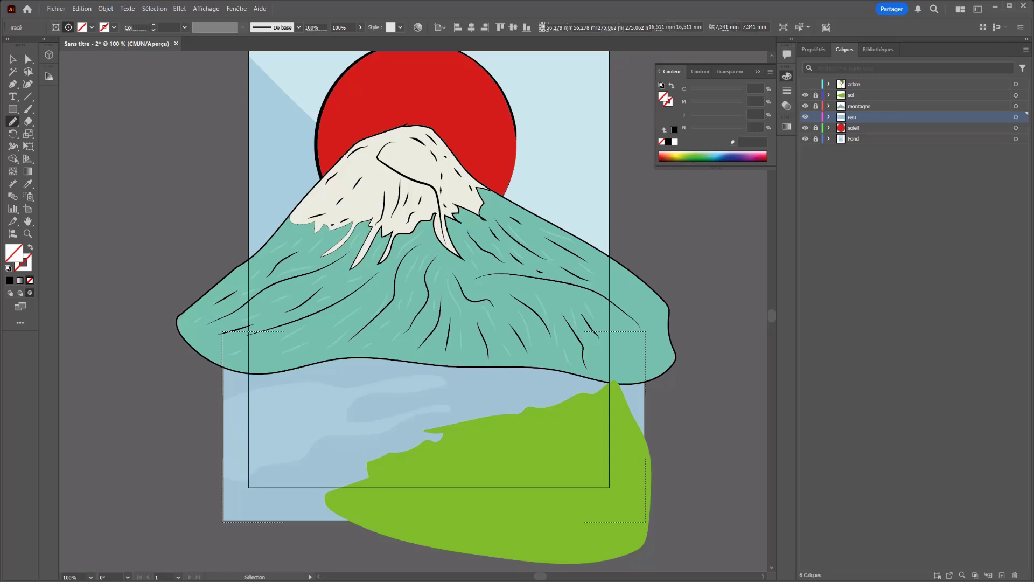
{"action": "key", "text": "ctrl+shift+a"}
Confirm the Pencil tool options and draw an irregular black-filled rock about 14 × 7 mm in the water near the shore
{"action": "double_click", "coordinate": [13, 122]}
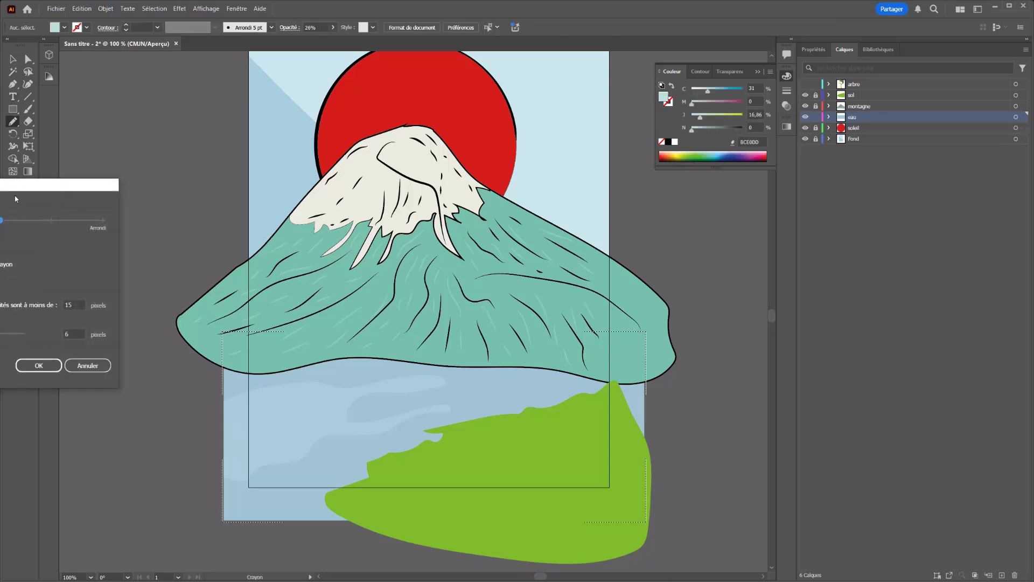
{"action": "left_click_drag", "start_coordinate": [23, 186], "coordinate": [206, 147]}
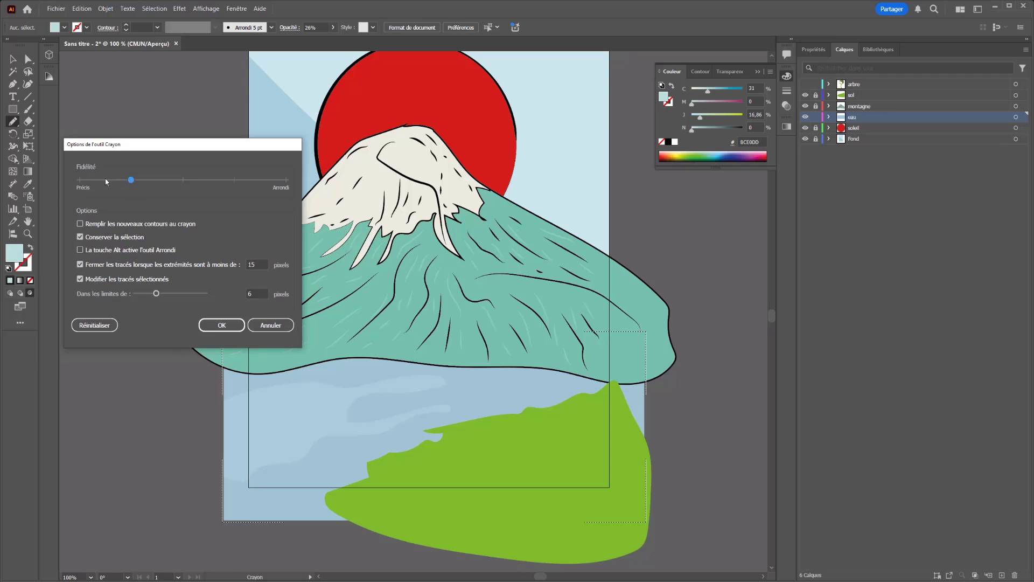
{"action": "left_click", "coordinate": [220, 325]}
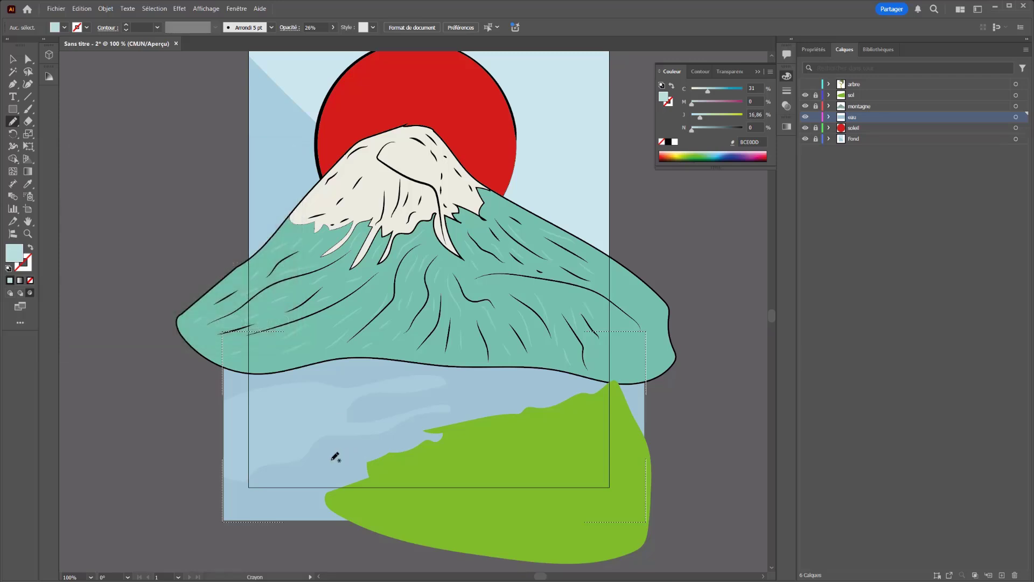
{"action": "mouse_move", "coordinate": [328, 462]}
{"action": "left_mouse_down"}
{"action": "mouse_move", "coordinate": [352, 466]}
{"action": "mouse_move", "coordinate": [326, 471]}
{"action": "left_mouse_up"}
{"action": "scroll", "coordinate": [302, 464], "scroll_direction": "up", "scroll_amount": 3}
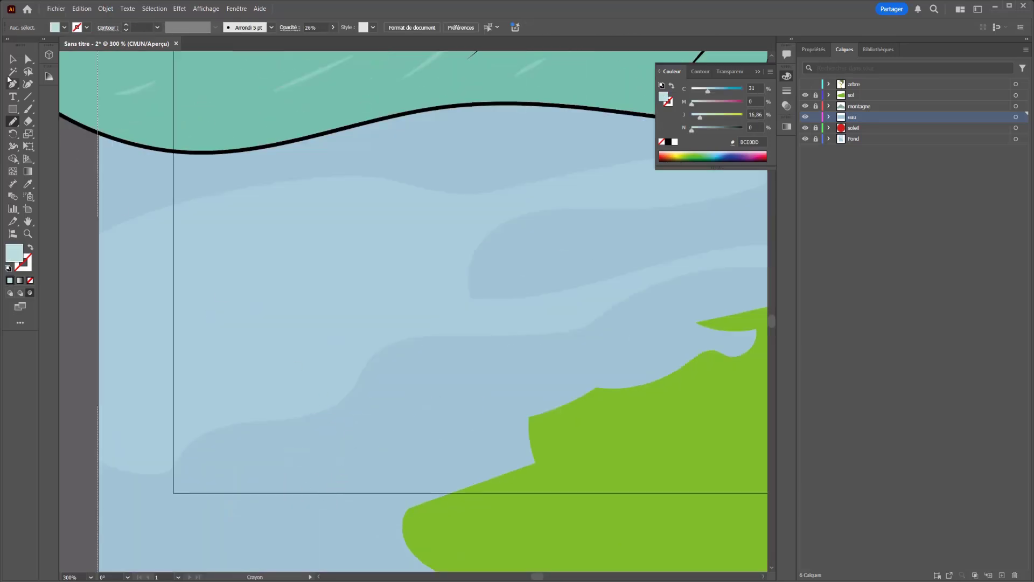
{"action": "mouse_move", "coordinate": [365, 429]}
{"action": "left_mouse_down"}
{"action": "mouse_move", "coordinate": [384, 410]}
{"action": "mouse_move", "coordinate": [421, 420]}
{"action": "mouse_move", "coordinate": [420, 434]}
{"action": "mouse_move", "coordinate": [400, 442]}
{"action": "mouse_move", "coordinate": [354, 432]}
{"action": "mouse_move", "coordinate": [367, 428]}
{"action": "left_mouse_up"}
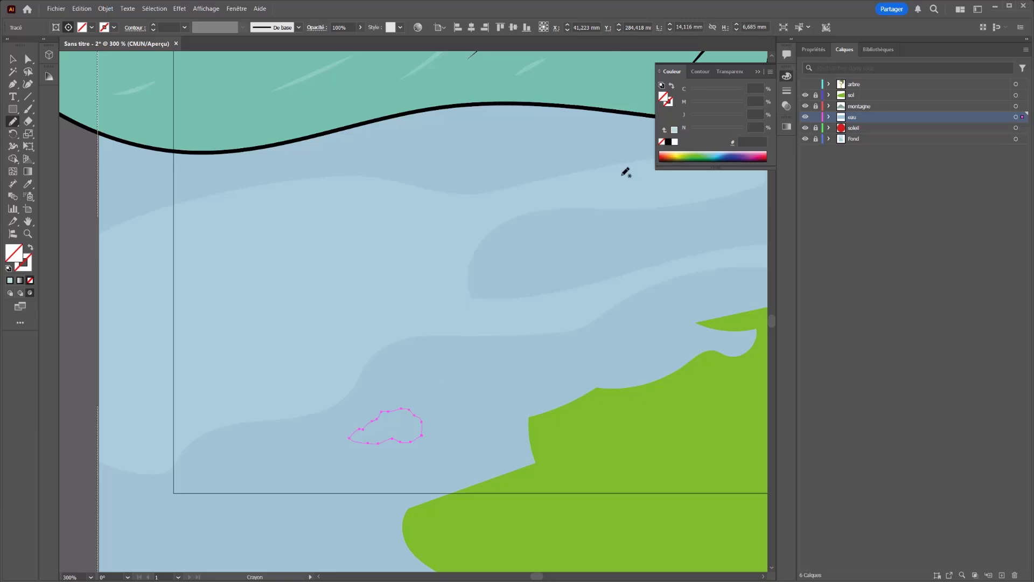
{"action": "left_click", "coordinate": [669, 142]}
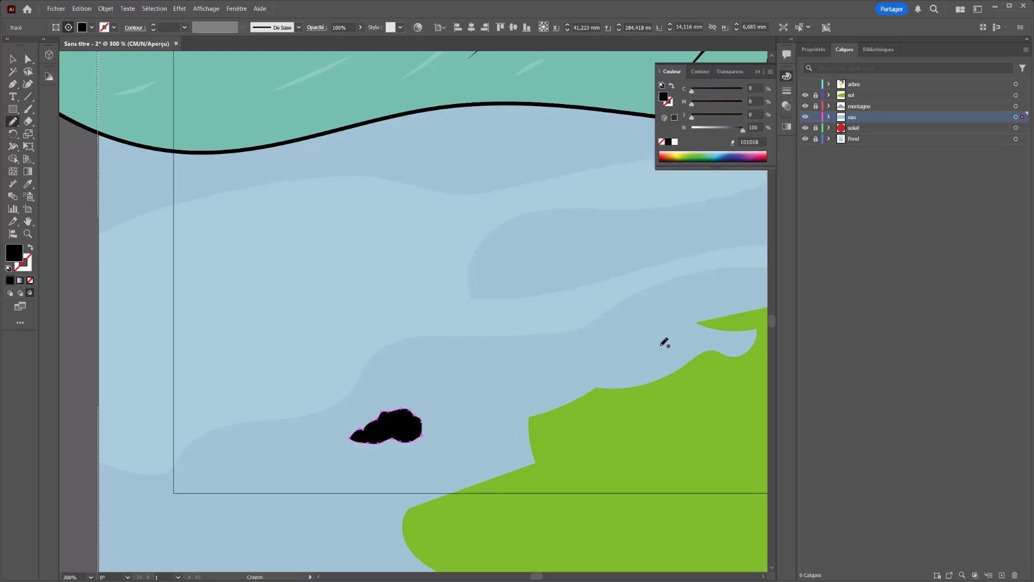
Draw a smaller black rock about 6 × 3 mm in the water beside the shoreline notch
{"action": "mouse_move", "coordinate": [664, 343]}
{"action": "left_mouse_down"}
{"action": "mouse_move", "coordinate": [688, 342]}
{"action": "mouse_move", "coordinate": [656, 348]}
{"action": "left_mouse_up"}
{"action": "left_click", "coordinate": [675, 131]}
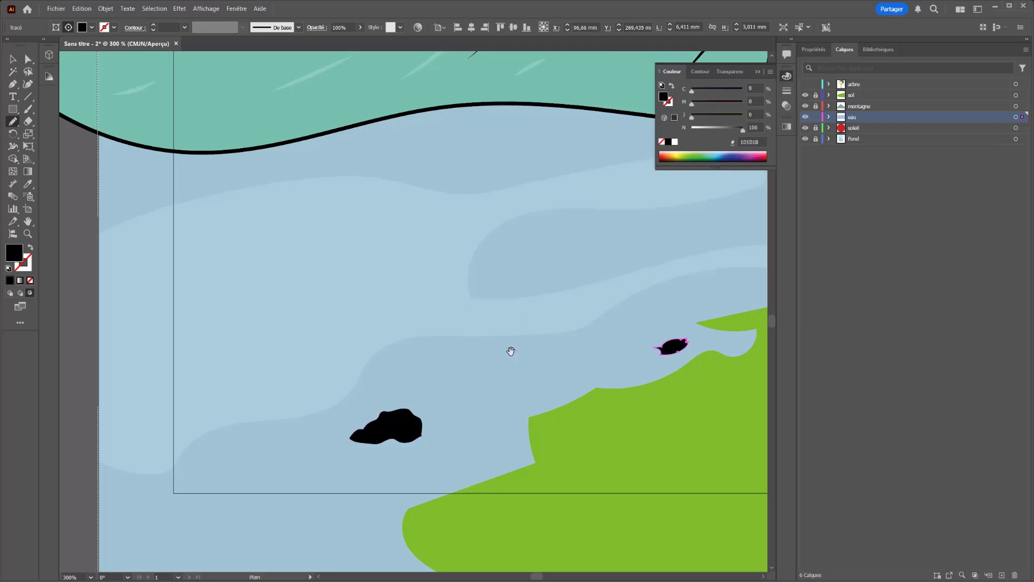
{"action": "mouse_move", "coordinate": [508, 349]}
{"action": "left_mouse_down"}
{"action": "mouse_move", "coordinate": [247, 319]}
{"action": "mouse_move", "coordinate": [220, 326]}
{"action": "left_mouse_up"}
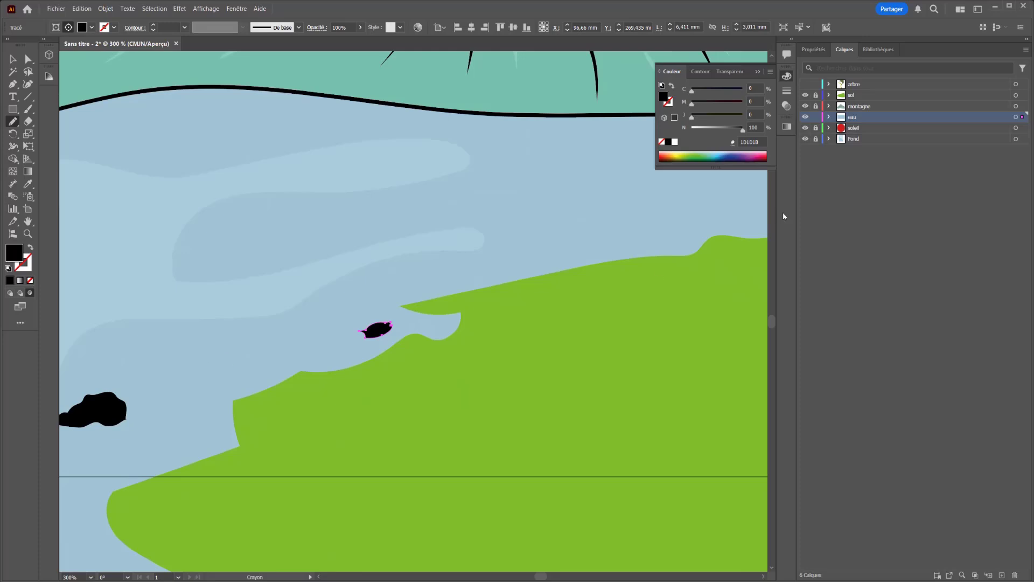
Lock the eau layer and unlock the sol layer
{"action": "left_click", "coordinate": [815, 118]}
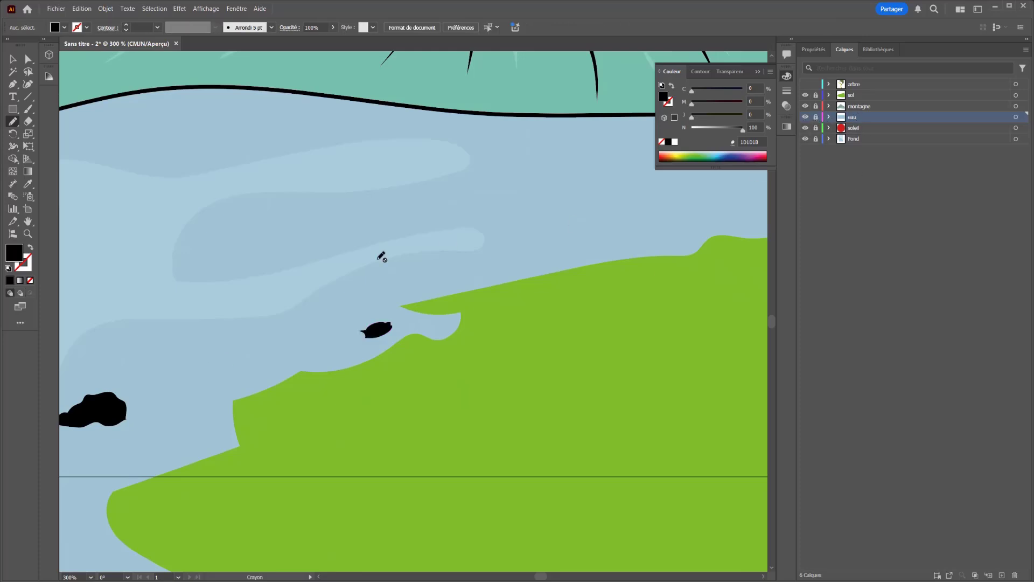
{"action": "scroll", "coordinate": [382, 256], "scroll_direction": "down", "scroll_amount": 4}
{"action": "scroll", "coordinate": [361, 286], "scroll_direction": "up", "scroll_amount": 3}
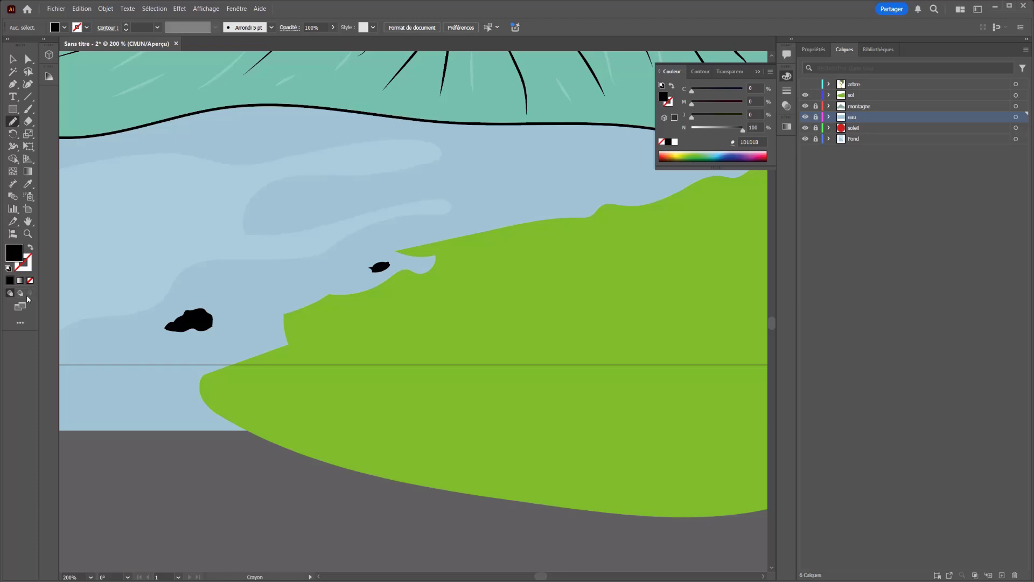
Draw two black rocks behind the green ground in Draw Behind mode, about 15 × 5 mm and 6 × 10 mm, along the shoreline
{"action": "left_click", "coordinate": [526, 305], "text": "ctrl"}
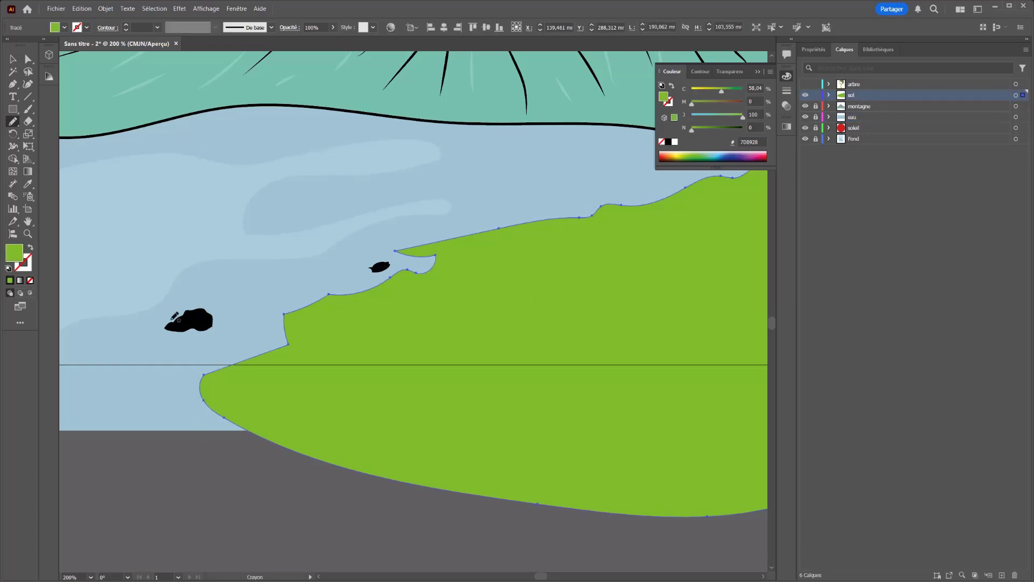
{"action": "left_click", "coordinate": [31, 294]}
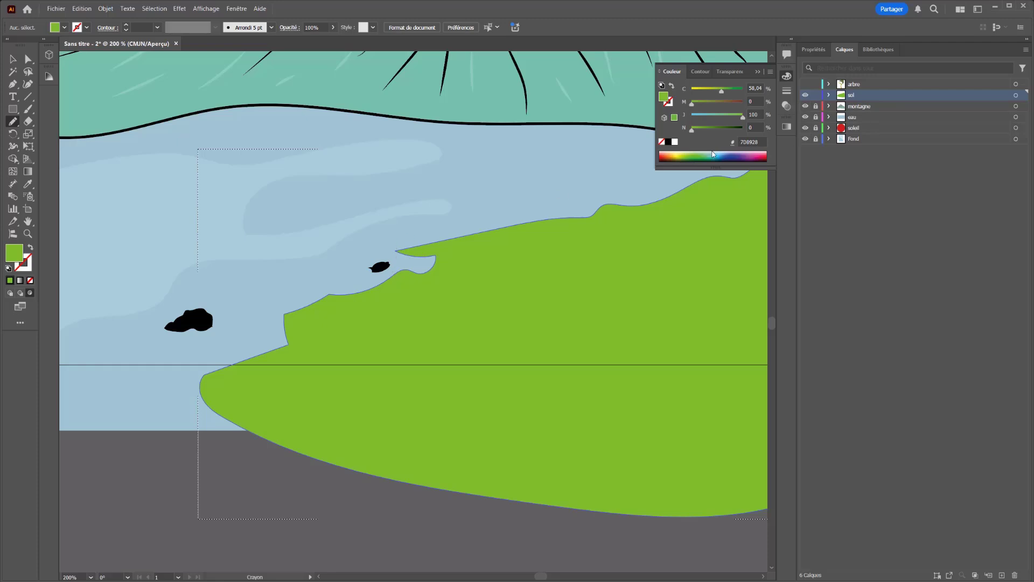
{"action": "left_click", "coordinate": [20, 294]}
{"action": "mouse_move", "coordinate": [400, 258]}
{"action": "left_mouse_down"}
{"action": "mouse_move", "coordinate": [446, 255]}
{"action": "mouse_move", "coordinate": [402, 250]}
{"action": "left_mouse_up"}
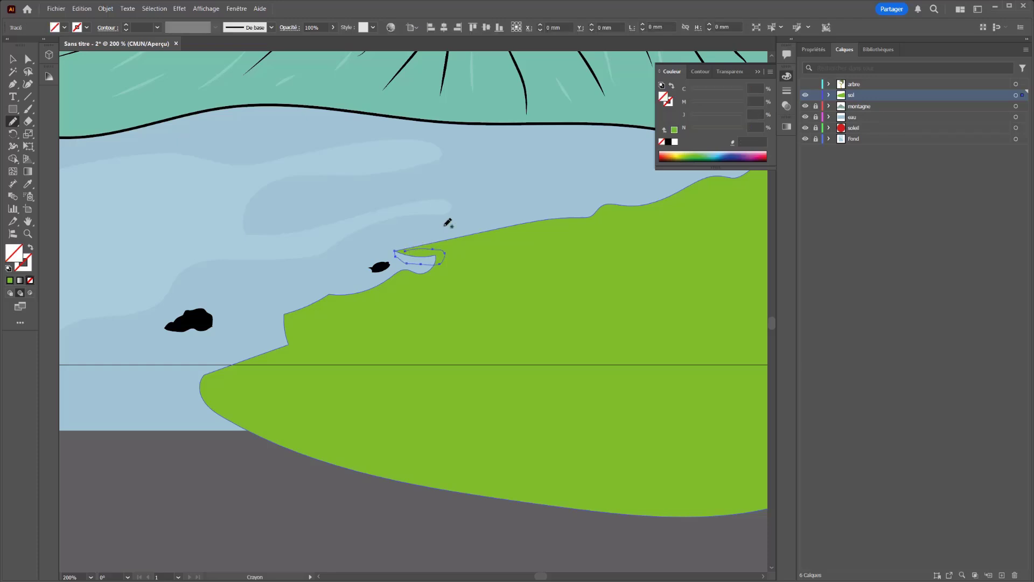
{"action": "left_click", "coordinate": [668, 142]}
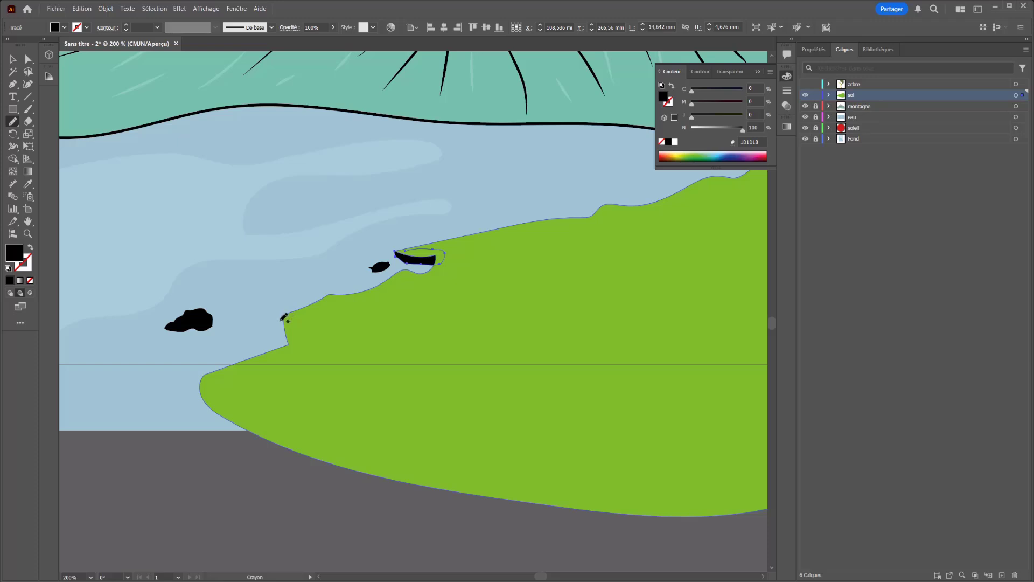
{"action": "mouse_move", "coordinate": [281, 319]}
{"action": "left_mouse_down"}
{"action": "mouse_move", "coordinate": [278, 335]}
{"action": "mouse_move", "coordinate": [295, 343]}
{"action": "mouse_move", "coordinate": [285, 314]}
{"action": "left_mouse_up"}
{"action": "left_click", "coordinate": [669, 142]}
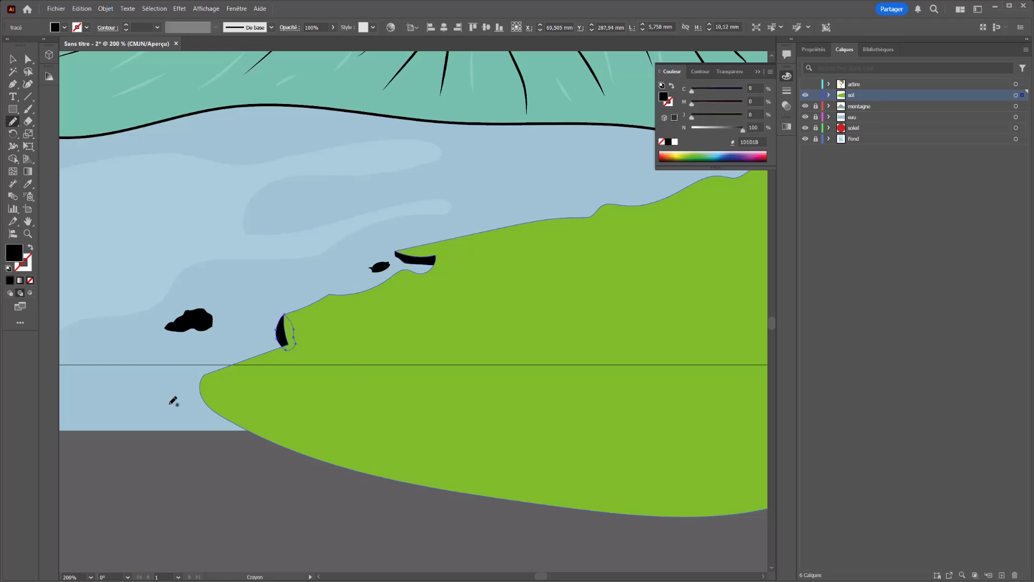
{"action": "left_click_drag", "start_coordinate": [554, 322], "coordinate": [367, 369]}
{"action": "scroll", "coordinate": [367, 369], "scroll_direction": "left", "scroll_amount": 5}
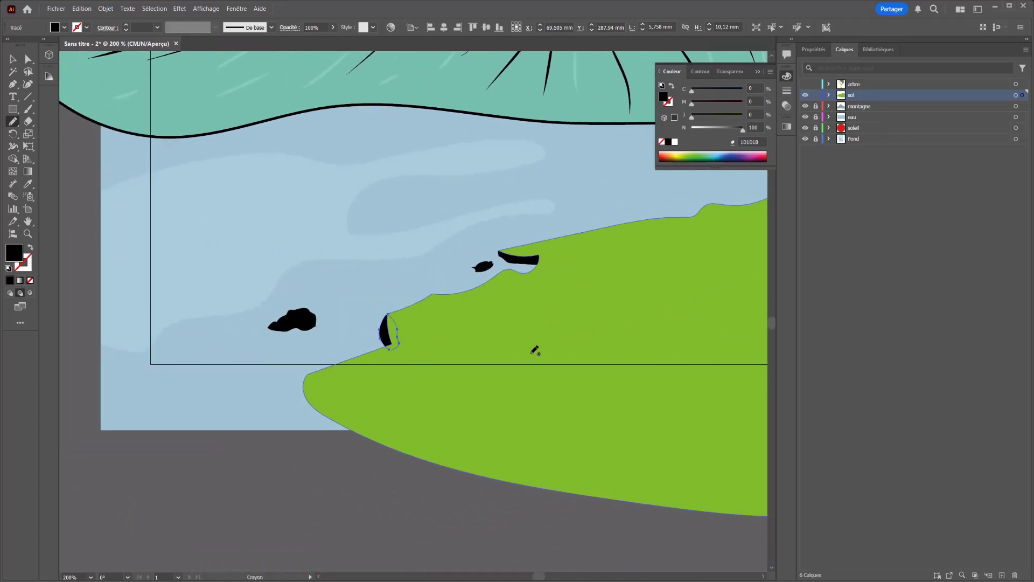
{"action": "left_click", "coordinate": [13, 60]}
{"action": "left_click", "coordinate": [314, 208]}
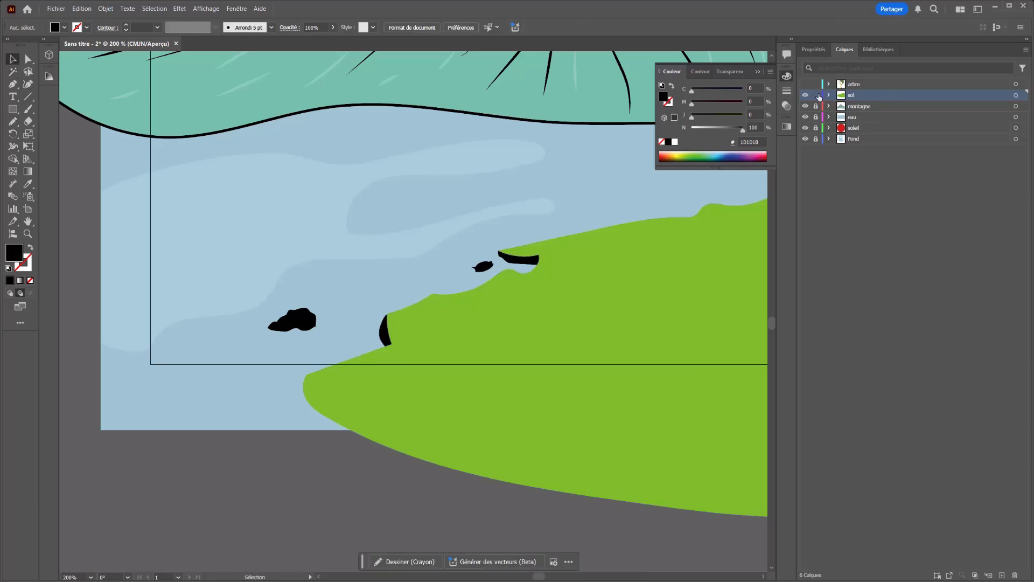
Draw a wavy pencil line about 23 × 15 mm inside the green ground shape in Draw Inside mode
{"action": "left_click", "coordinate": [817, 97]}
{"action": "left_click", "coordinate": [650, 294]}
{"action": "scroll", "coordinate": [584, 312], "scroll_direction": "right", "scroll_amount": 5}
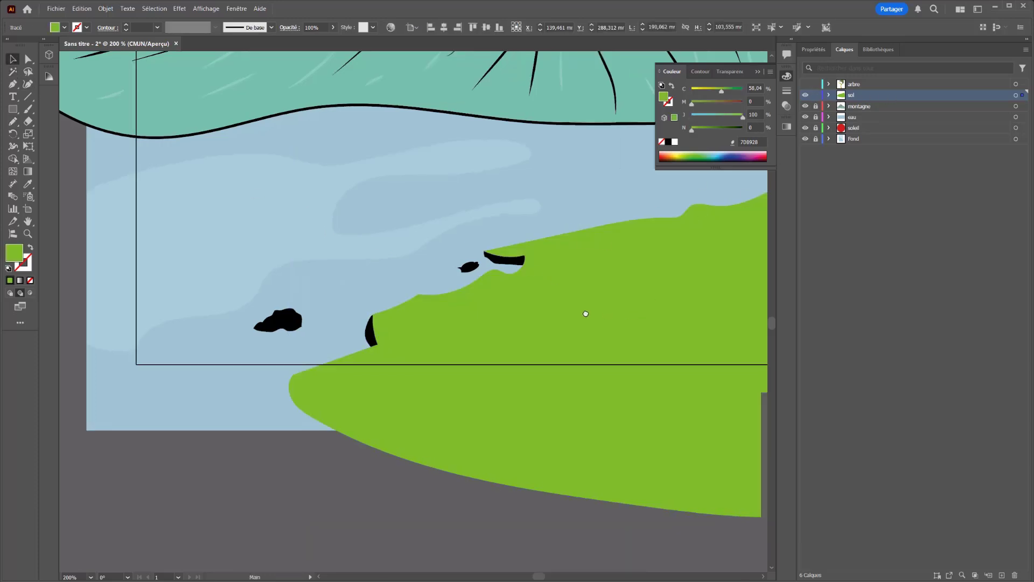
{"action": "scroll", "coordinate": [300, 366], "scroll_direction": "left", "scroll_amount": 5}
{"action": "left_click", "coordinate": [416, 341]}
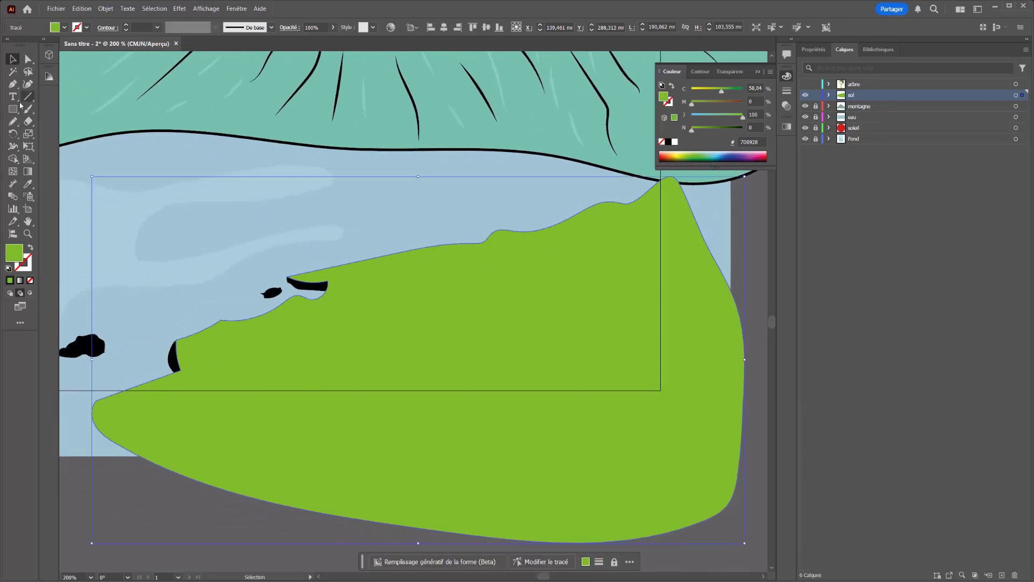
{"action": "left_click", "coordinate": [12, 122]}
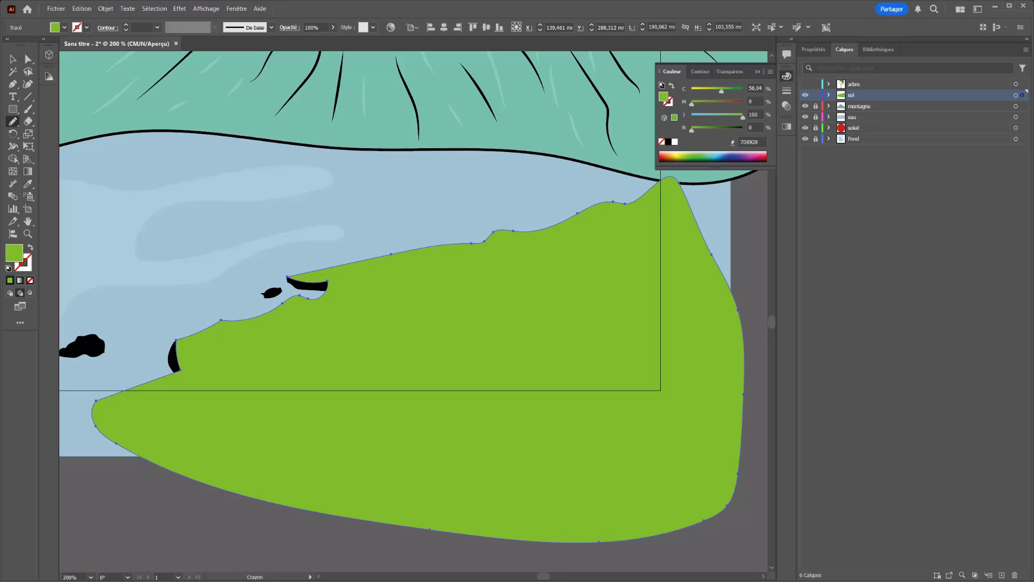
{"action": "left_click", "coordinate": [30, 294]}
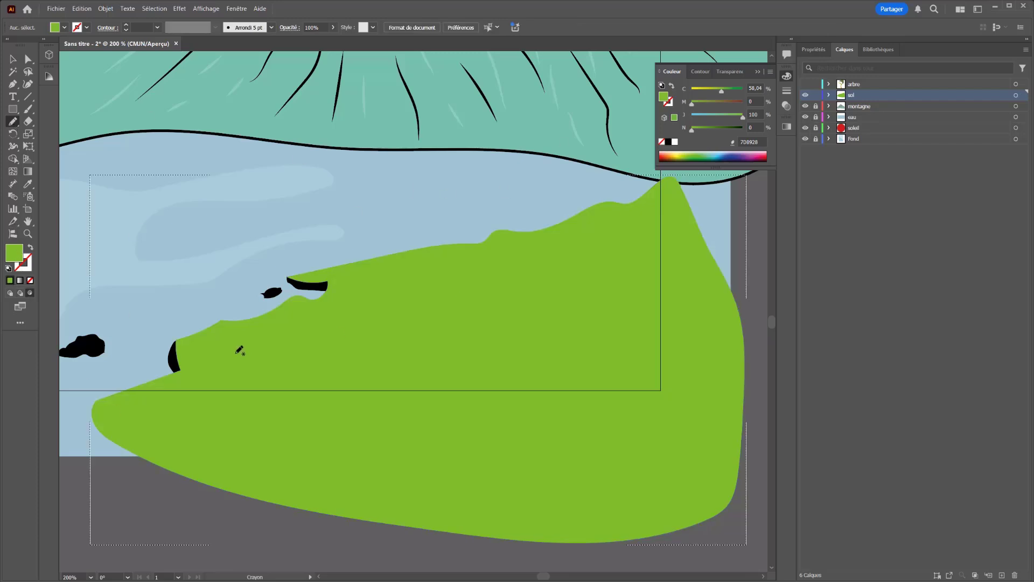
{"action": "left_click_drag", "start_coordinate": [303, 363], "coordinate": [382, 310]}
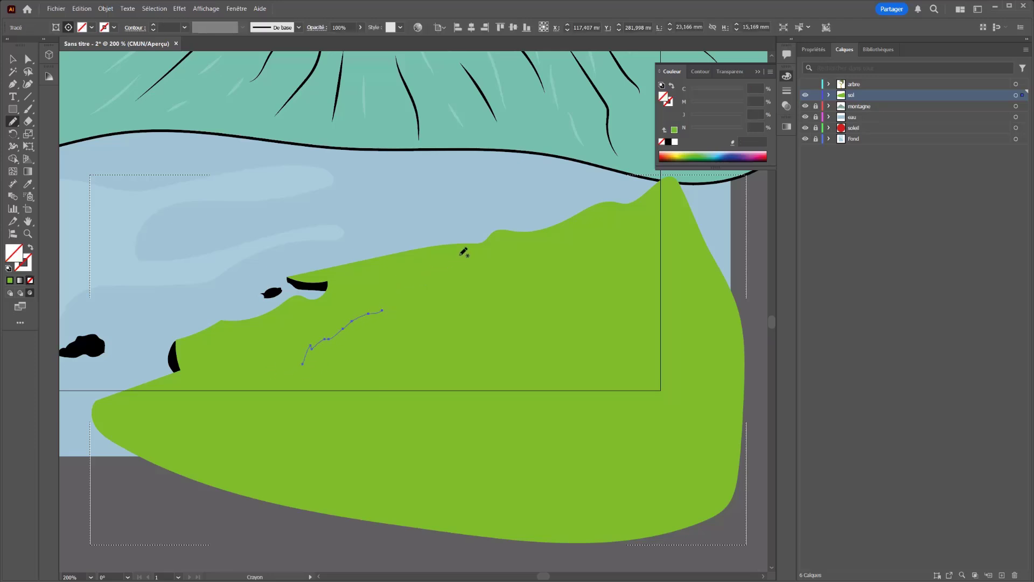
Show the arbre layer and give the wavy ground line a black 2 pt stroke with the lens-shaped profile tapering at both ends
{"action": "left_click", "coordinate": [807, 84]}
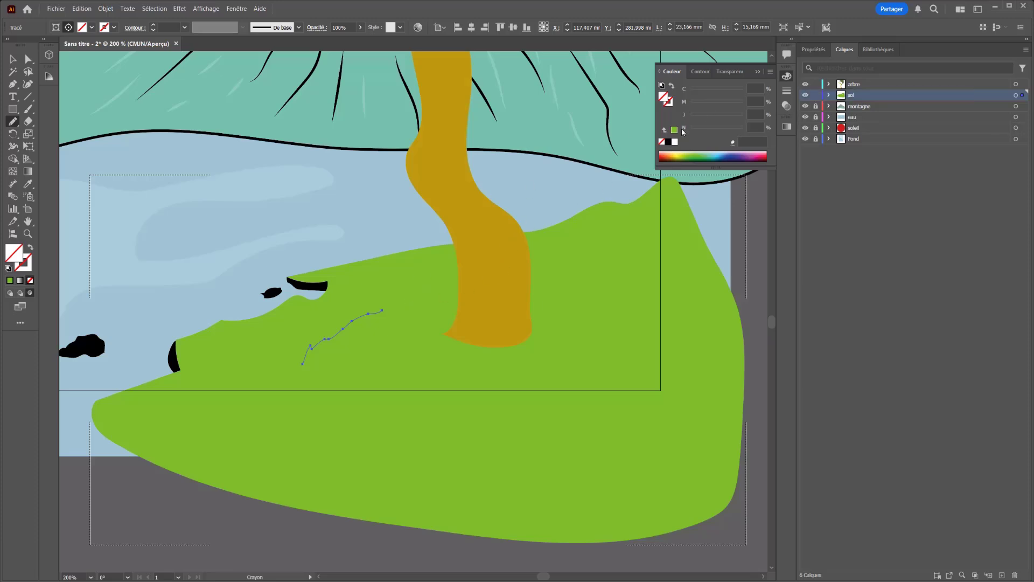
{"action": "left_click", "coordinate": [669, 105]}
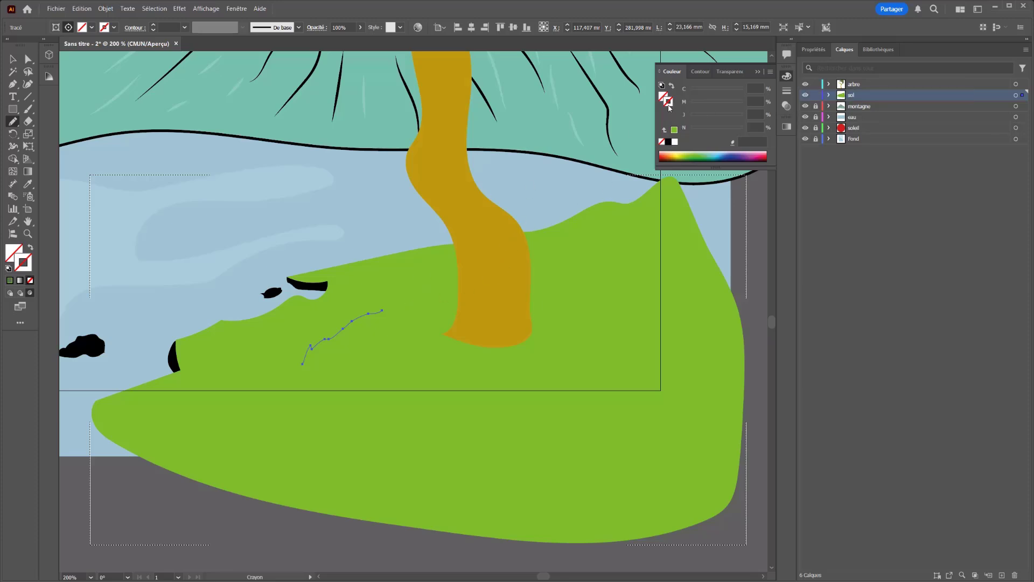
{"action": "left_click", "coordinate": [668, 142]}
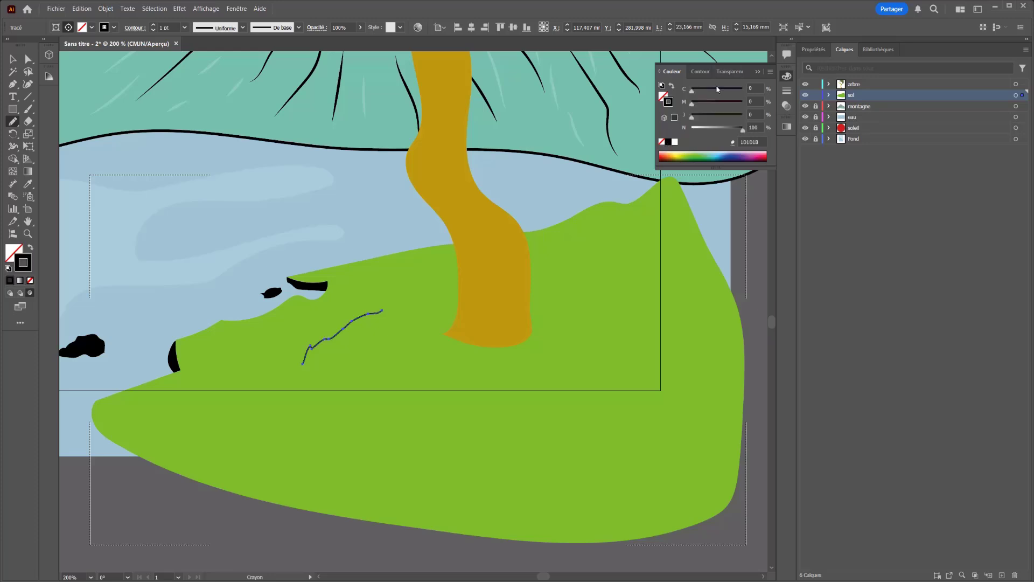
{"action": "left_click", "coordinate": [786, 90]}
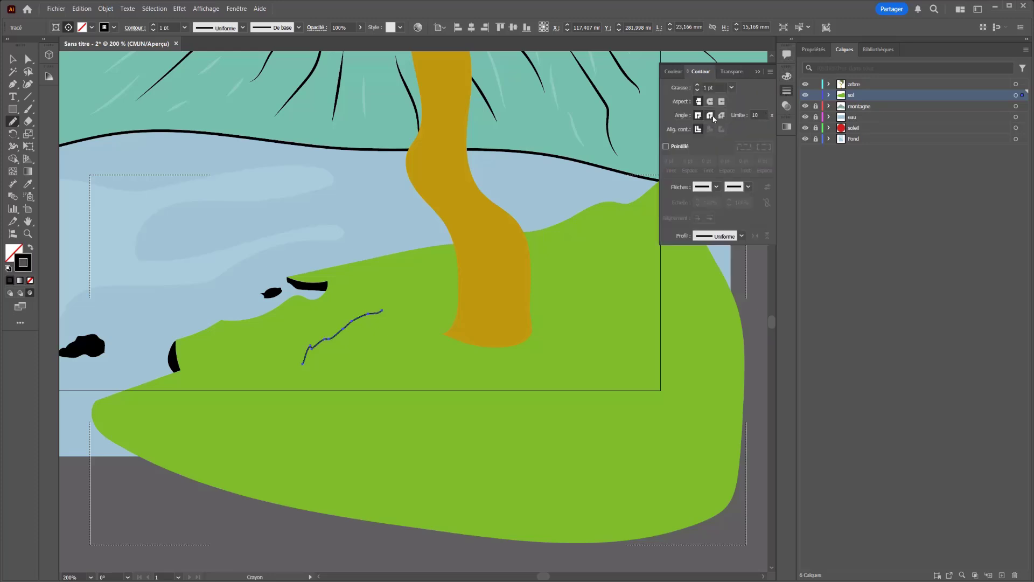
{"action": "left_click", "coordinate": [698, 87]}
{"action": "left_click", "coordinate": [741, 235]}
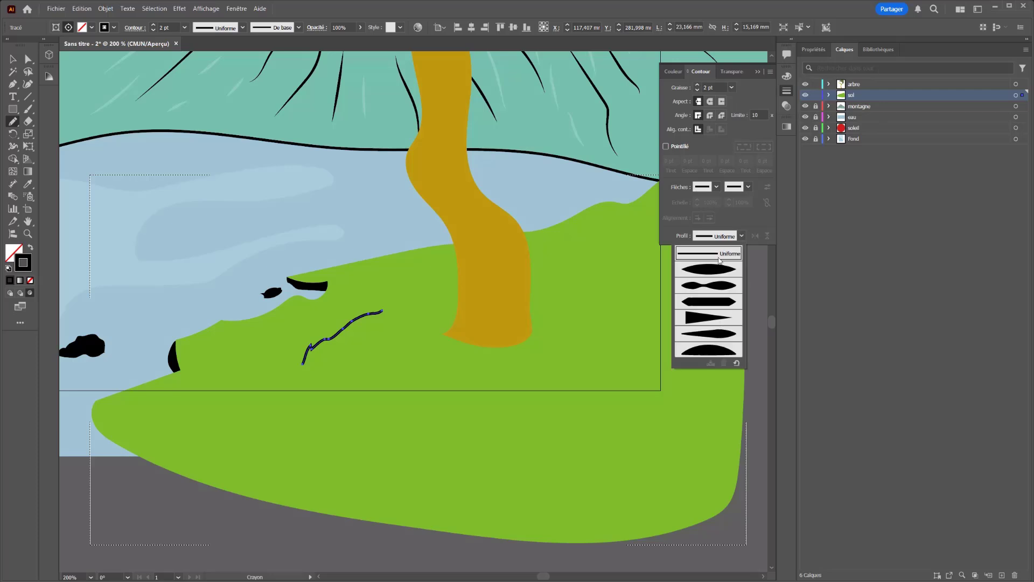
{"action": "left_click", "coordinate": [713, 276]}
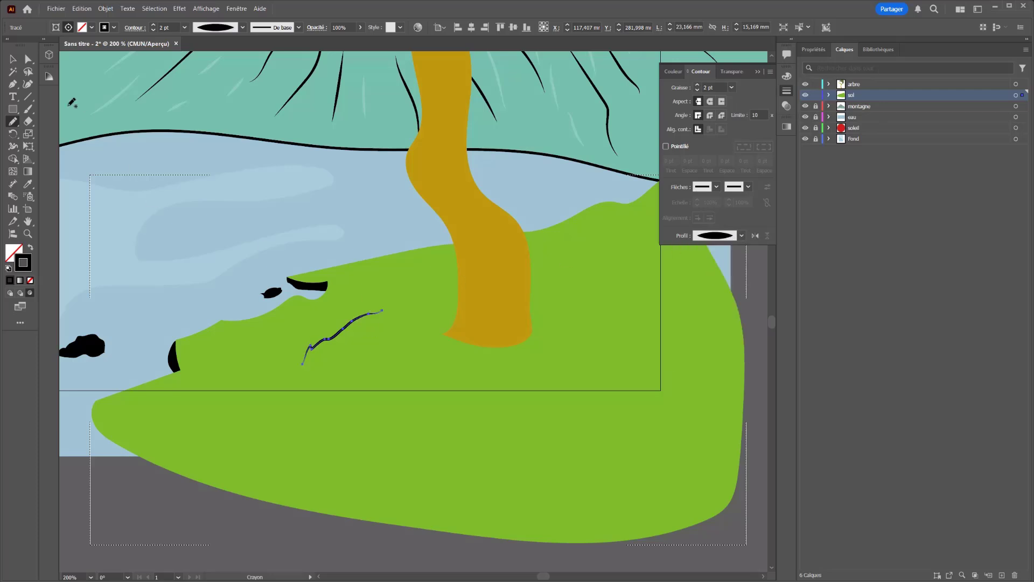
Lightly roughen the middle of the wavy ground line into small scallops with the Crystallize tool, undoing the overly strong first attempt
{"action": "left_click", "coordinate": [12, 150]}
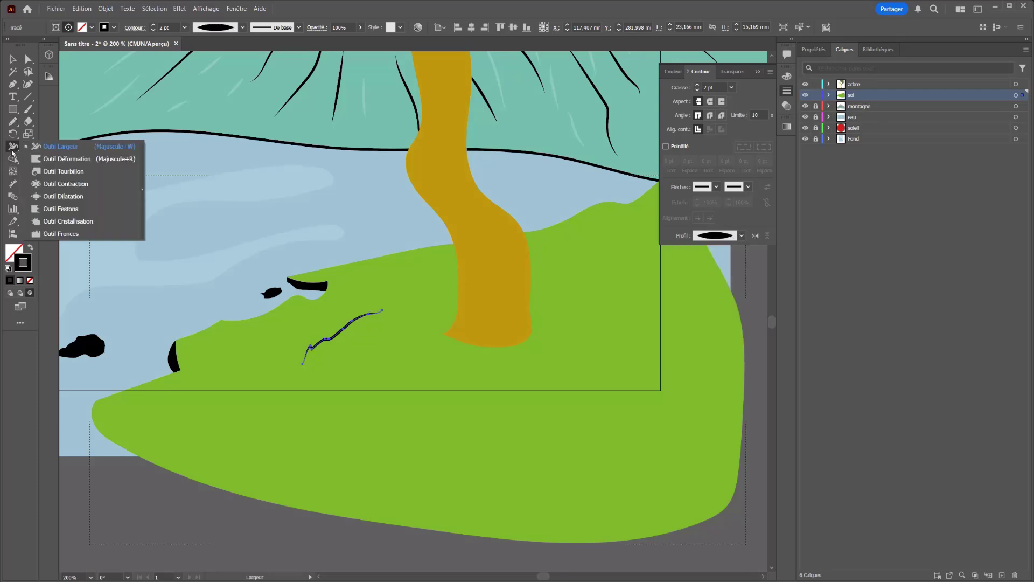
{"action": "left_click", "coordinate": [53, 221]}
{"action": "left_click_drag", "start_coordinate": [346, 350], "coordinate": [341, 353]}
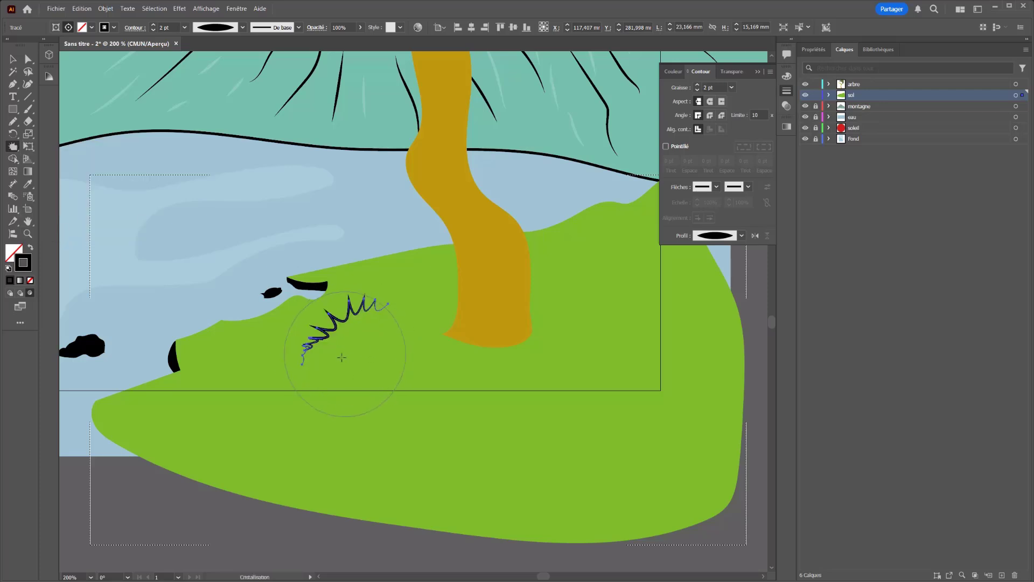
{"action": "key", "text": "ctrl+z"}
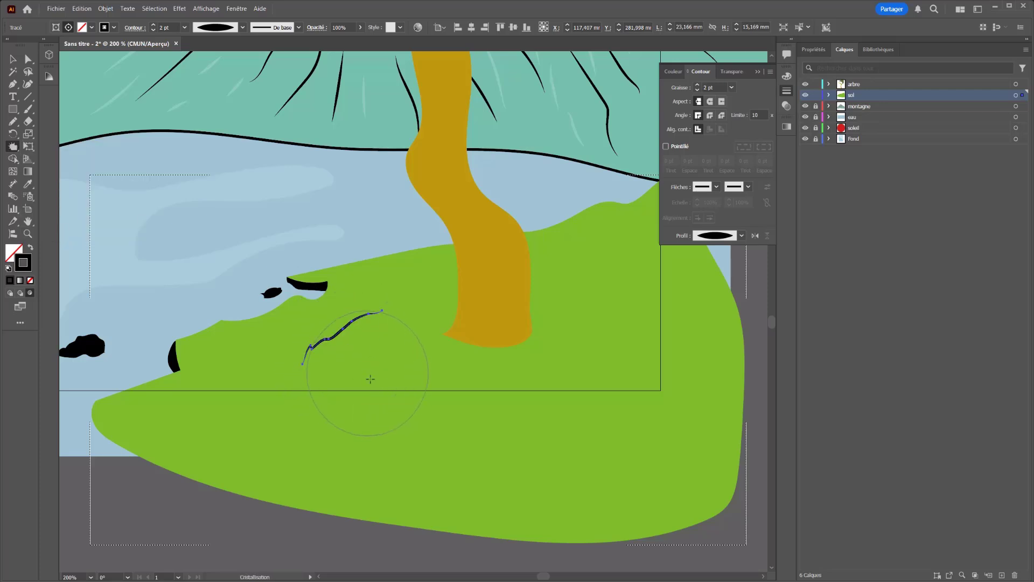
{"action": "left_click_drag", "start_coordinate": [372, 374], "coordinate": [377, 374]}
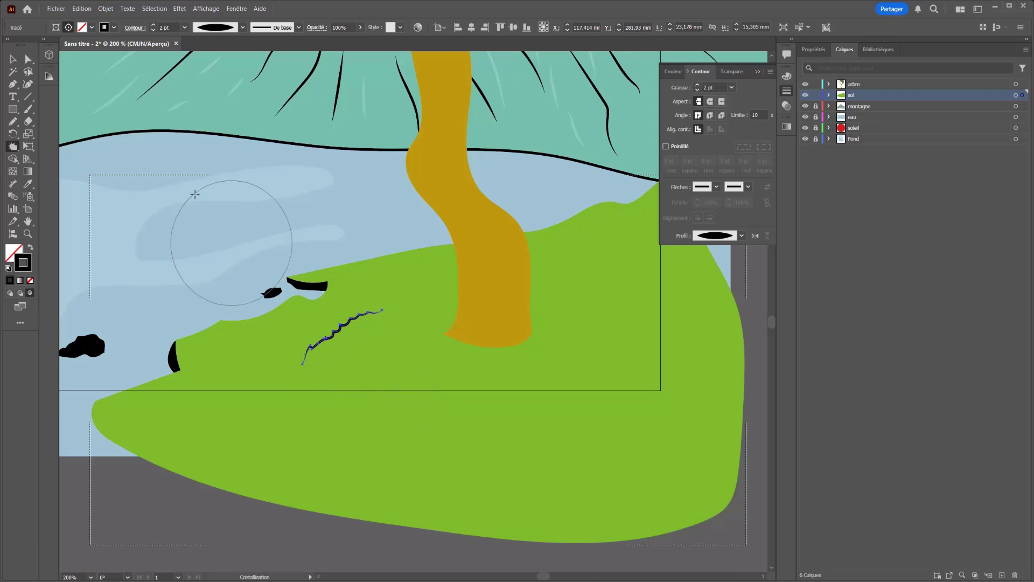
Draw a pencil outline of a grass tuft about 23 × 22 mm over the base of the tree trunk
{"action": "left_click", "coordinate": [13, 122]}
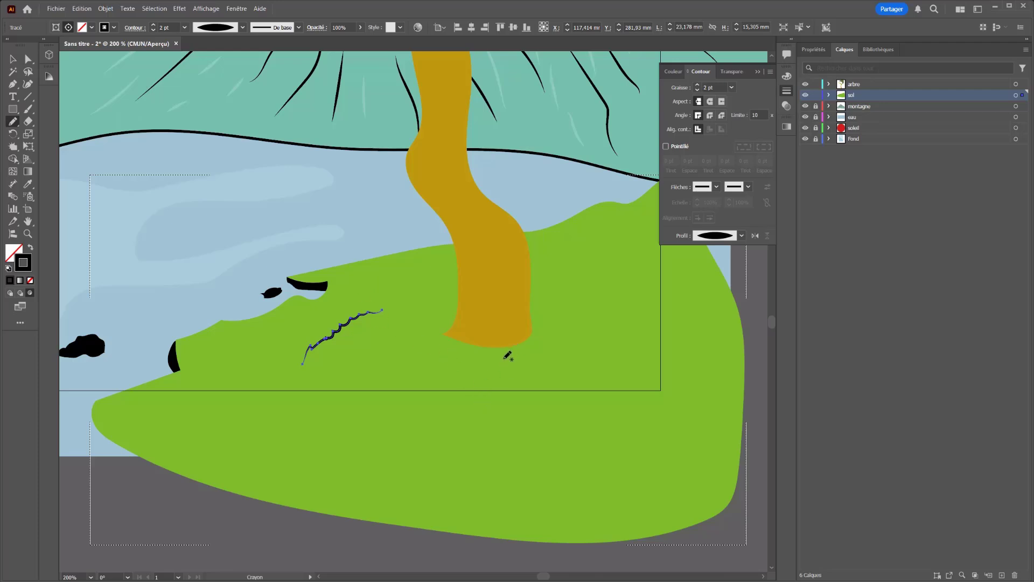
{"action": "mouse_move", "coordinate": [497, 358]}
{"action": "left_mouse_down"}
{"action": "mouse_move", "coordinate": [509, 308]}
{"action": "mouse_move", "coordinate": [487, 338]}
{"action": "mouse_move", "coordinate": [485, 320]}
{"action": "mouse_move", "coordinate": [478, 330]}
{"action": "mouse_move", "coordinate": [468, 314]}
{"action": "mouse_move", "coordinate": [433, 349]}
{"action": "left_mouse_up"}
{"action": "key", "text": "ctrl+z"}
{"action": "mouse_move", "coordinate": [519, 311]}
{"action": "left_mouse_down"}
{"action": "mouse_move", "coordinate": [503, 330]}
{"action": "mouse_move", "coordinate": [507, 299]}
{"action": "mouse_move", "coordinate": [493, 333]}
{"action": "mouse_move", "coordinate": [478, 333]}
{"action": "mouse_move", "coordinate": [462, 304]}
{"action": "mouse_move", "coordinate": [456, 308]}
{"action": "mouse_move", "coordinate": [466, 337]}
{"action": "mouse_move", "coordinate": [452, 323]}
{"action": "mouse_move", "coordinate": [443, 346]}
{"action": "mouse_move", "coordinate": [487, 359]}
{"action": "left_mouse_up"}
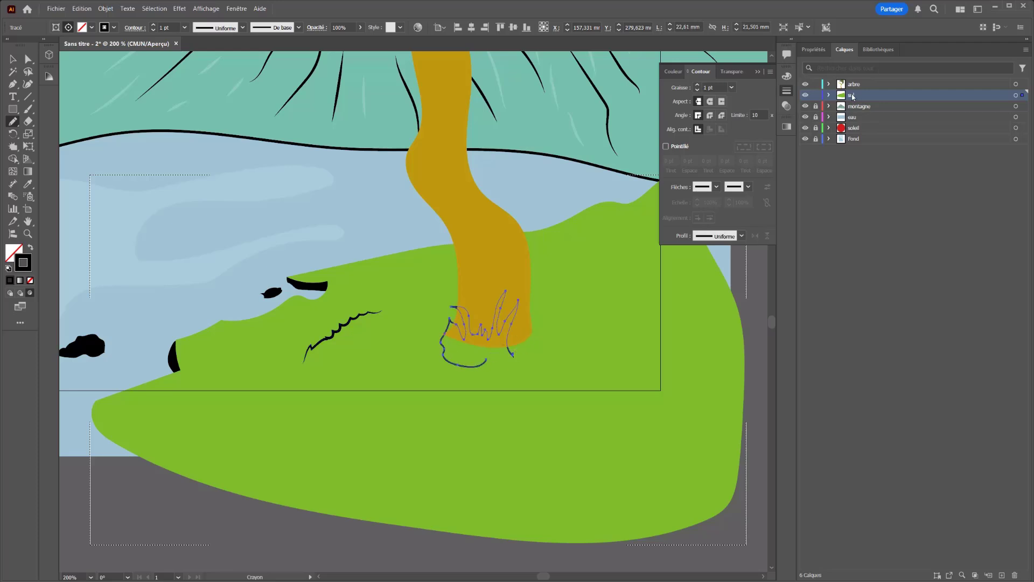
Move the grass tuft path out of the sol layer's clip group to the top of the arbre layer
{"action": "left_click", "coordinate": [829, 95]}
{"action": "left_click", "coordinate": [830, 84]}
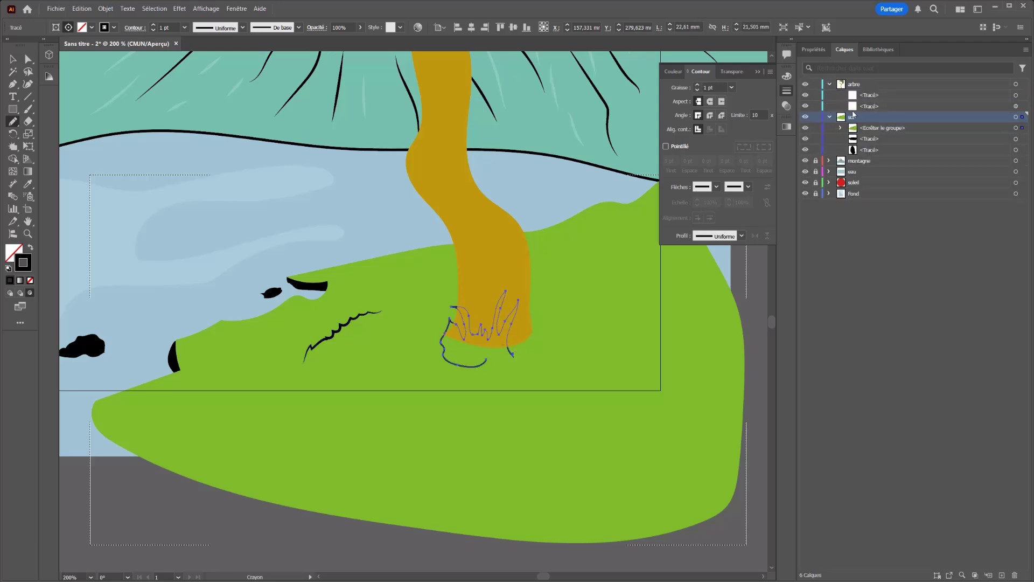
{"action": "left_click", "coordinate": [840, 127]}
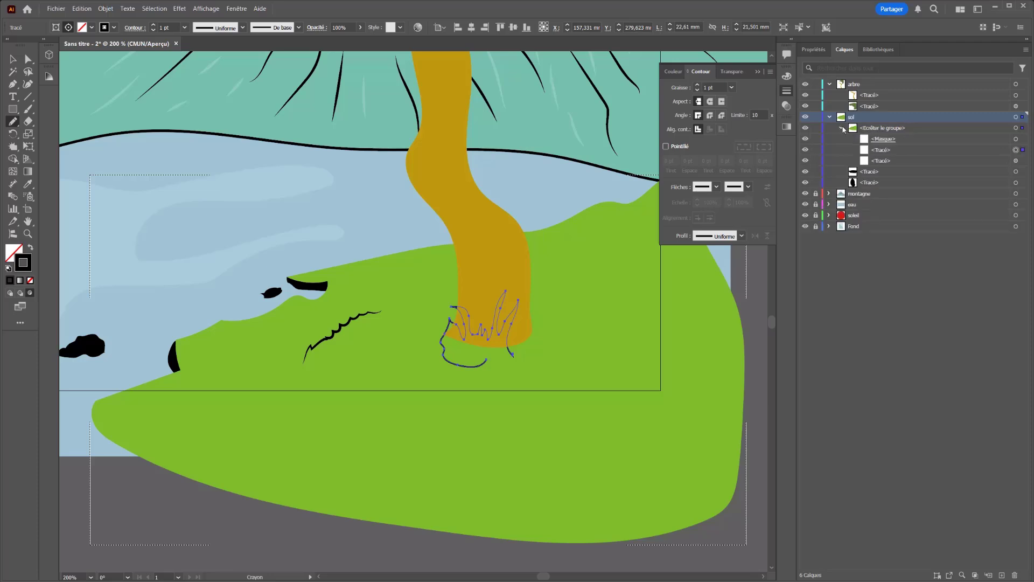
{"action": "left_click_drag", "start_coordinate": [881, 149], "coordinate": [869, 91]}
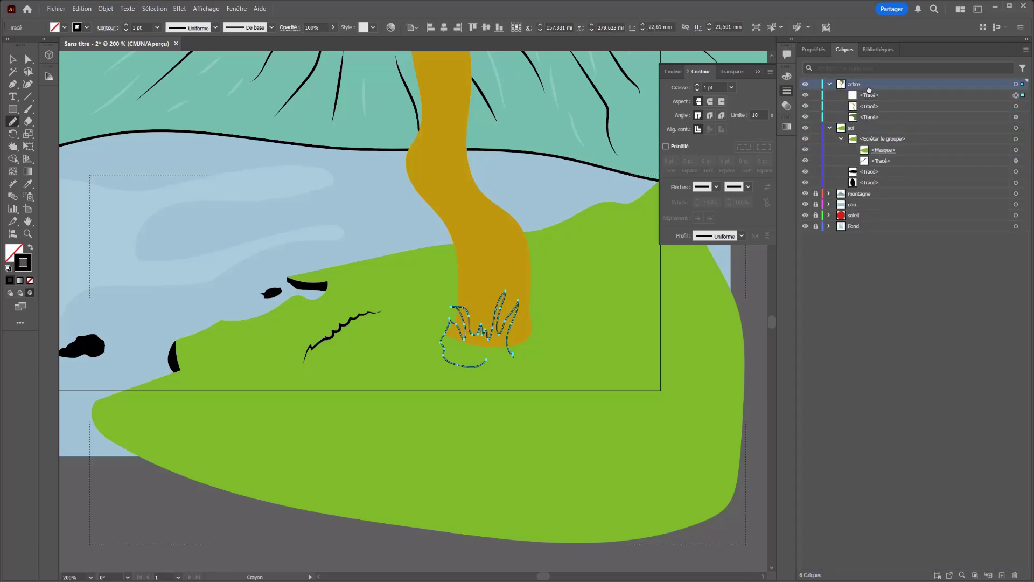
Fill the grass tuft with the ground's green using the Eyedropper
{"action": "left_click", "coordinate": [15, 254]}
{"action": "left_click", "coordinate": [28, 184]}
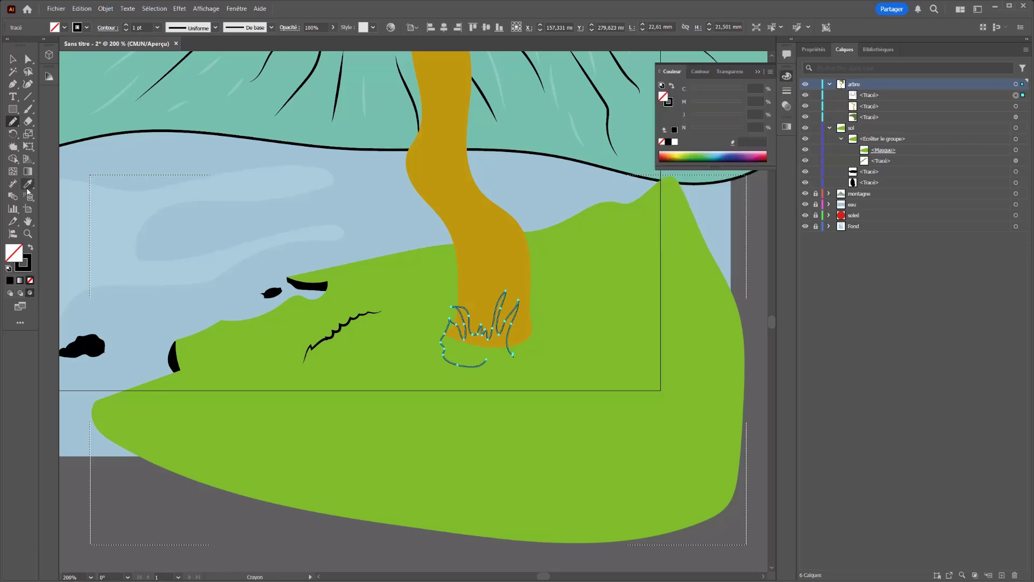
{"action": "left_click", "coordinate": [399, 344]}
{"action": "left_click", "coordinate": [668, 471]}
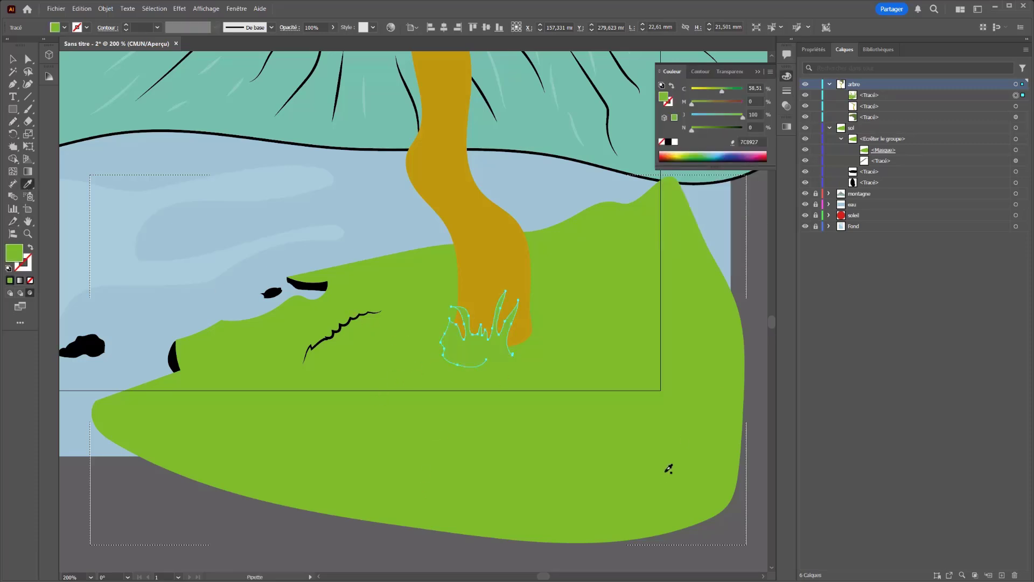
Give the grass tuft a black 1 pt stroke with the lens-shaped profile and deselect it
{"action": "left_click", "coordinate": [787, 92]}
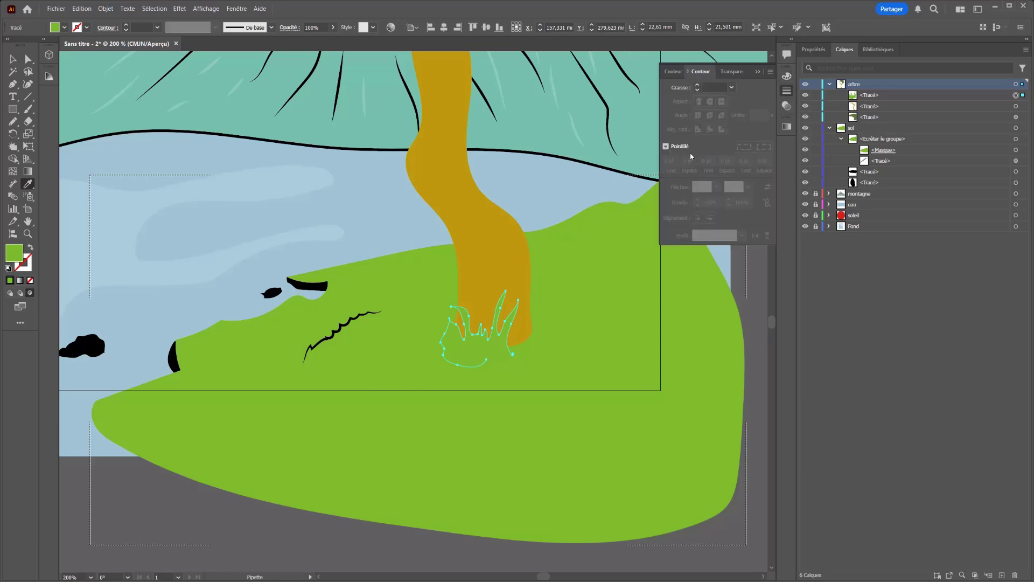
{"action": "left_click", "coordinate": [697, 86]}
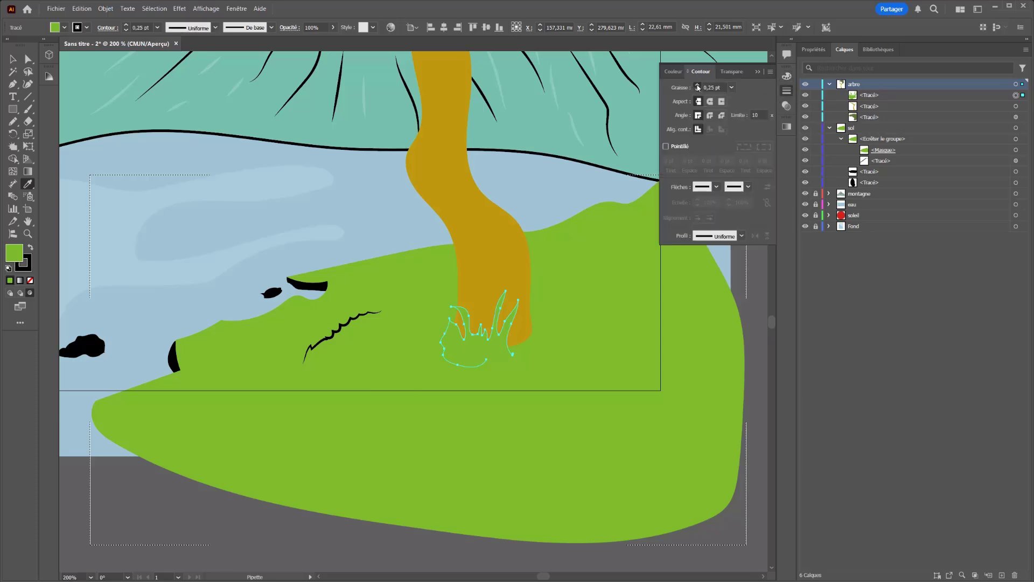
{"action": "left_click", "coordinate": [698, 86]}
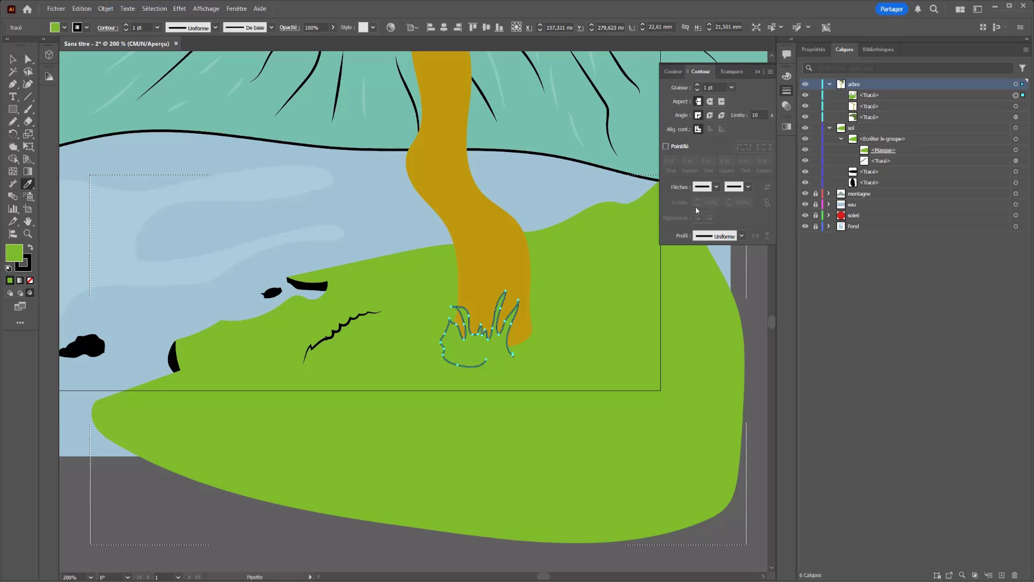
{"action": "left_click", "coordinate": [740, 236]}
{"action": "left_click", "coordinate": [713, 269]}
{"action": "key", "text": "v"}
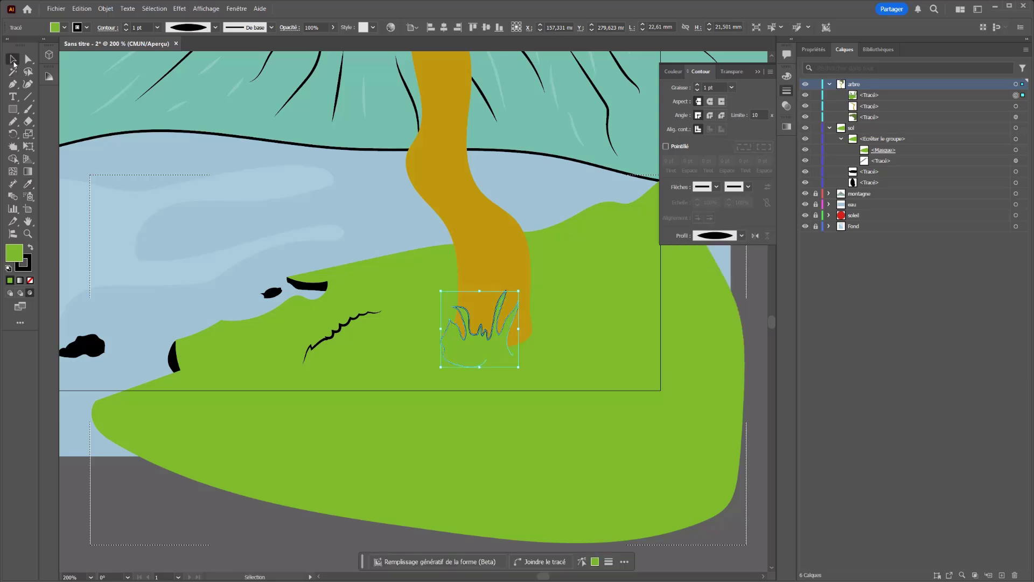
{"action": "key", "text": "ctrl+shift+a"}
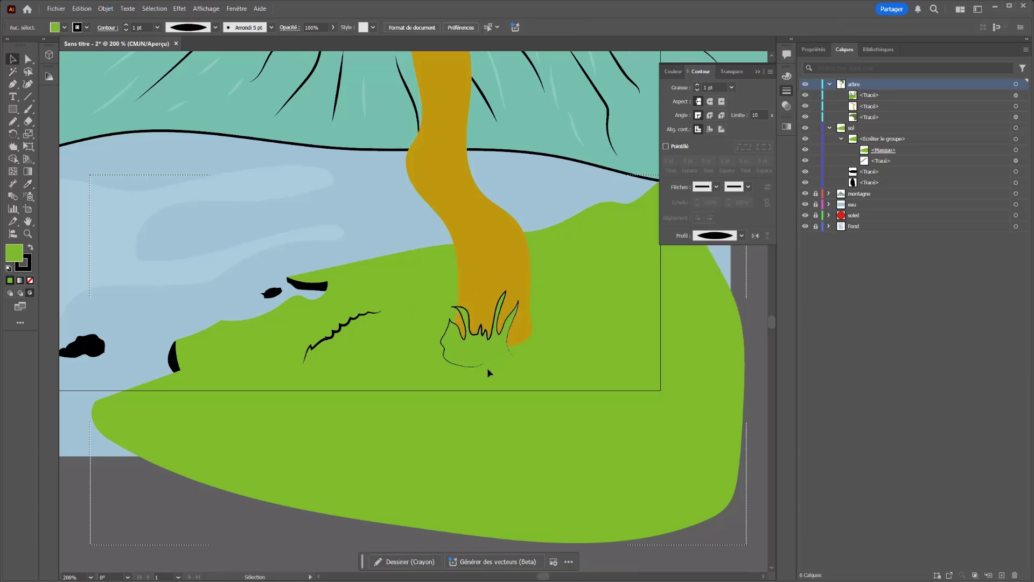
Delete the end anchor point of the grass tuft's outline to remove the curve along its base
{"action": "left_click", "coordinate": [465, 368]}
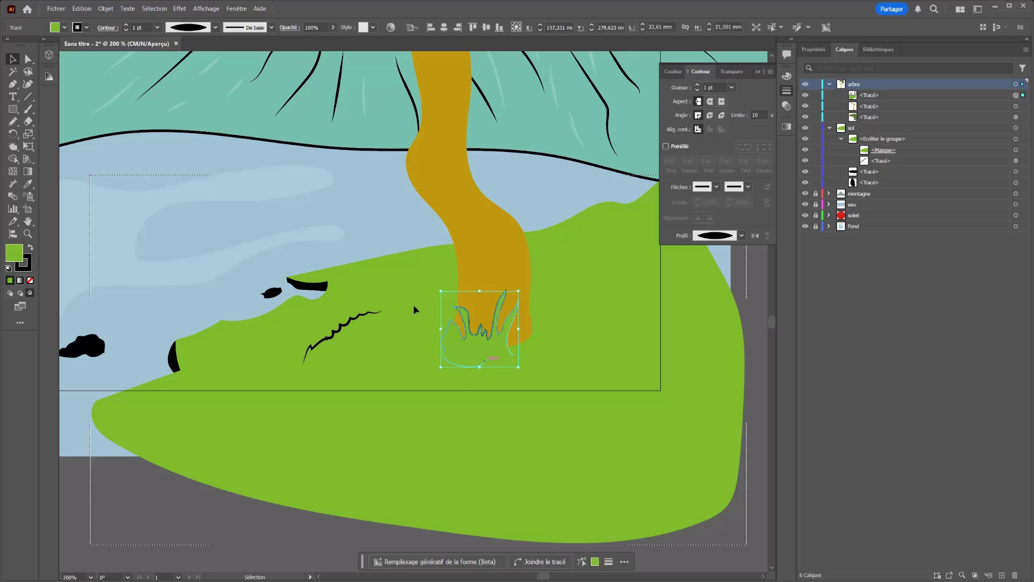
{"action": "left_click", "coordinate": [27, 60]}
{"action": "left_click", "coordinate": [486, 361]}
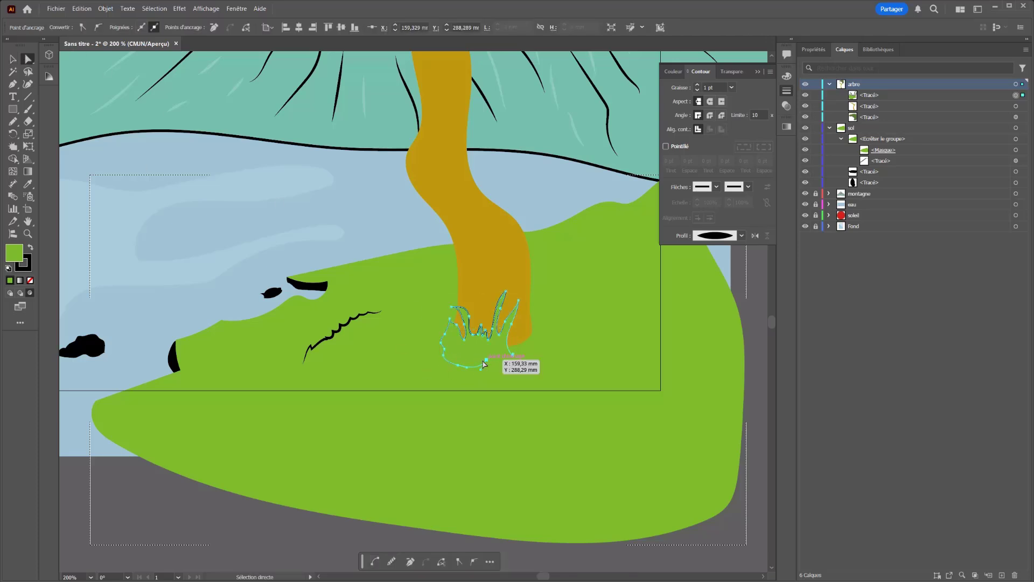
{"action": "key", "text": "ctrl+shift+a"}
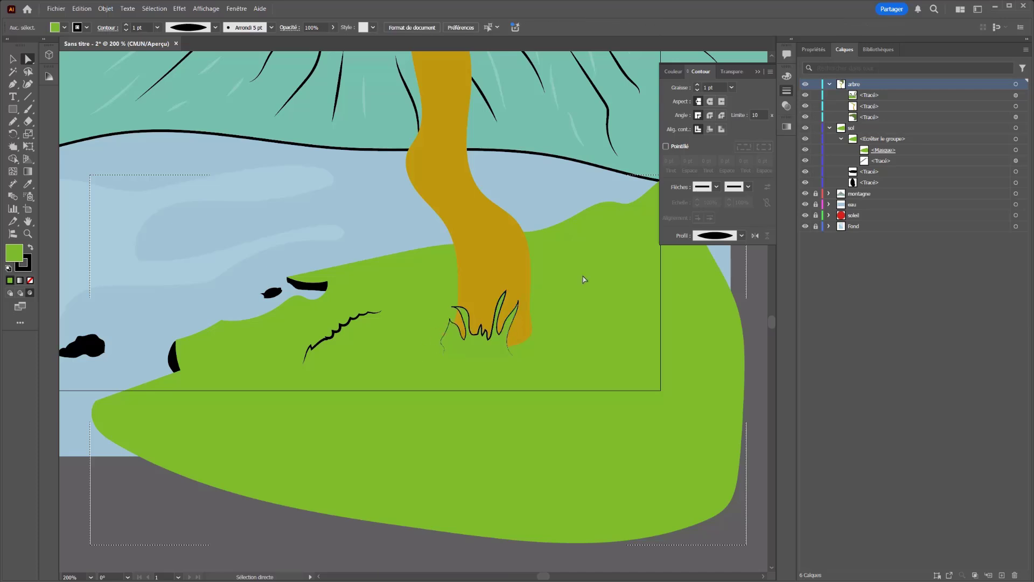
Draw two small M-shaped grass marks, each about 4 × 3 mm, below the tuft and move both into the arbre layer
{"action": "scroll", "coordinate": [520, 341], "scroll_direction": "down", "scroll_amount": 1}
{"action": "scroll", "coordinate": [519, 342], "scroll_direction": "up", "scroll_amount": 2}
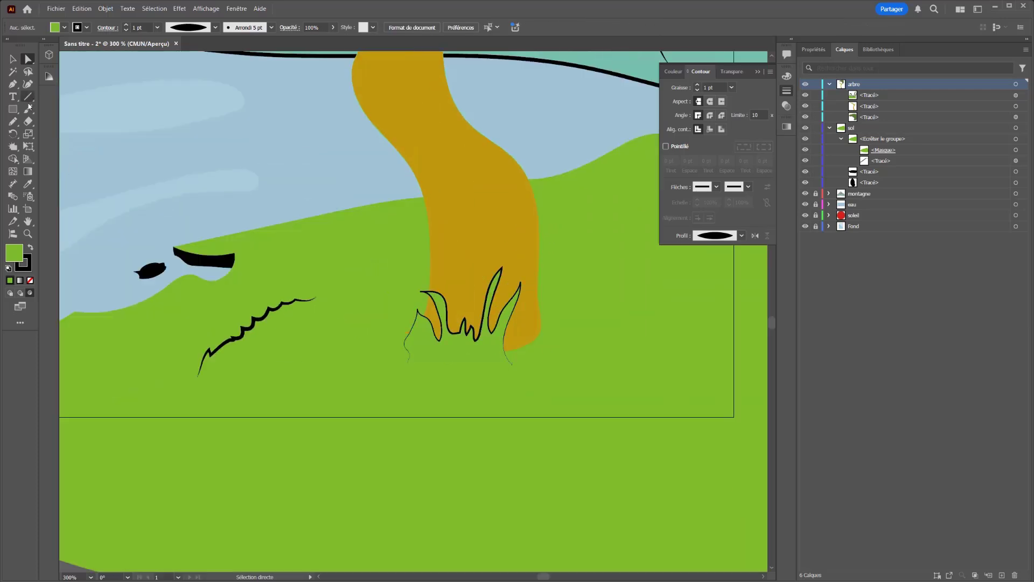
{"action": "left_click", "coordinate": [14, 122]}
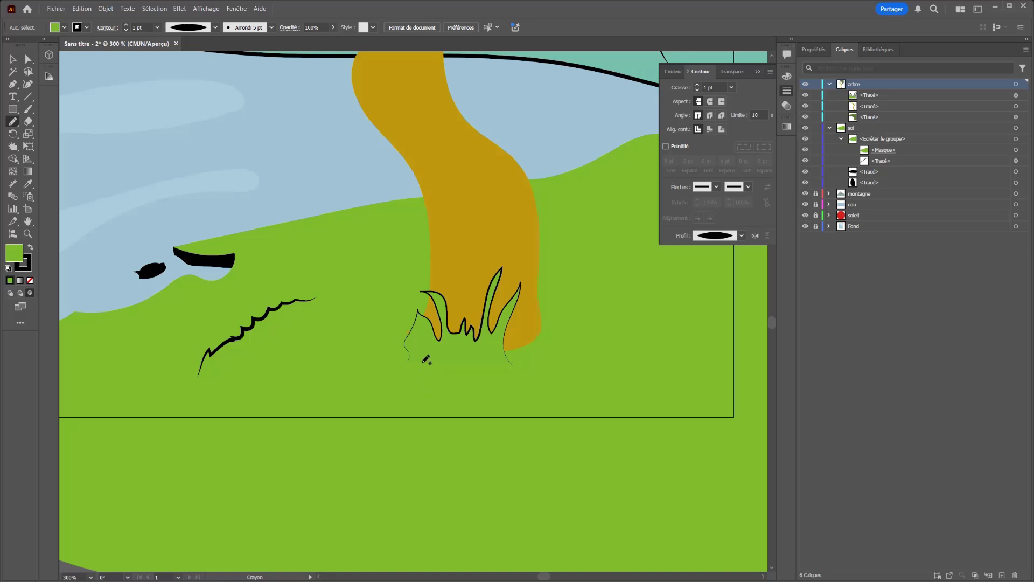
{"action": "mouse_move", "coordinate": [421, 369]}
{"action": "left_mouse_down"}
{"action": "mouse_move", "coordinate": [432, 360]}
{"action": "mouse_move", "coordinate": [443, 368]}
{"action": "left_mouse_up"}
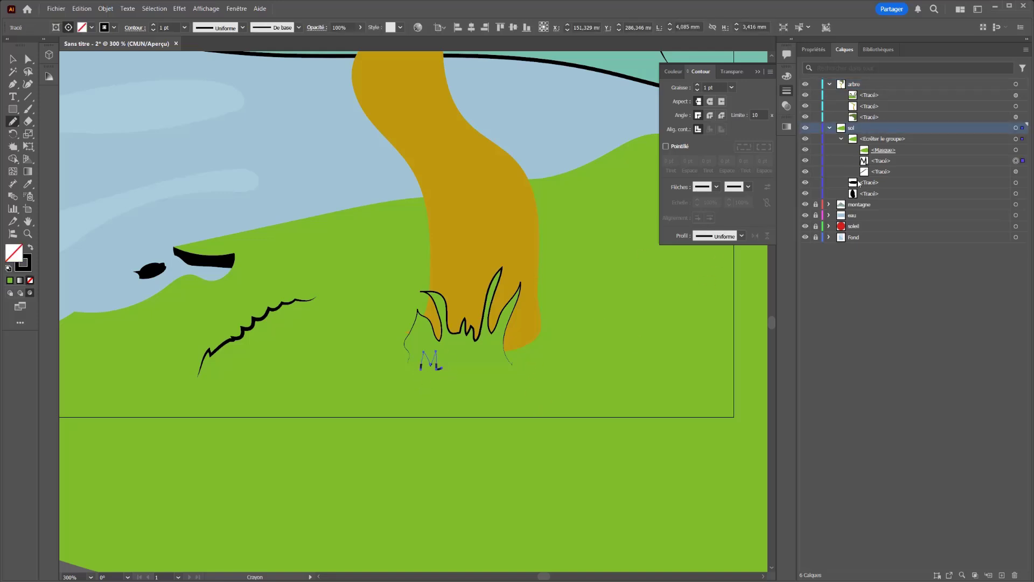
{"action": "left_click_drag", "start_coordinate": [880, 151], "coordinate": [865, 89]}
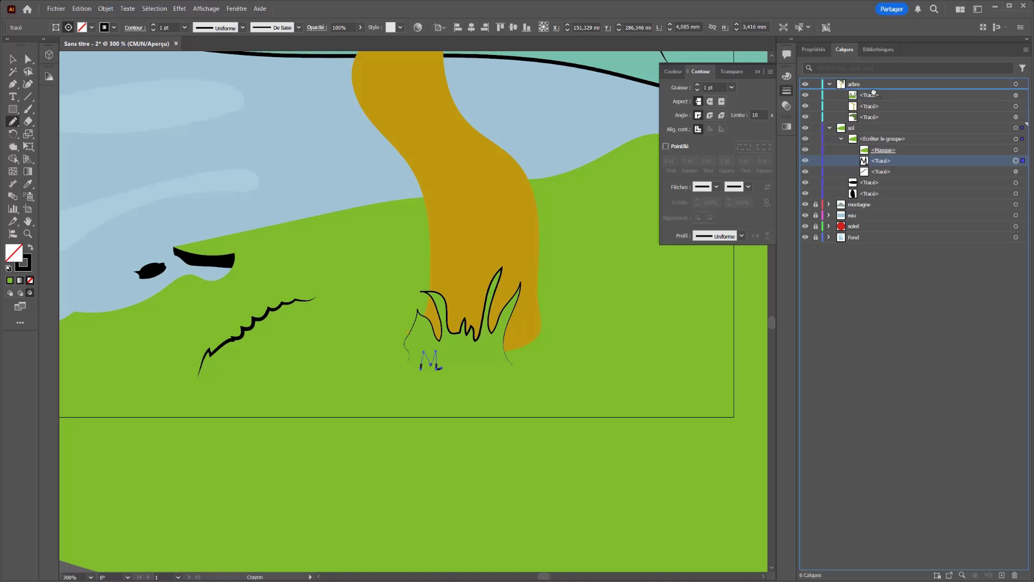
{"action": "mouse_move", "coordinate": [476, 362]}
{"action": "left_mouse_down"}
{"action": "mouse_move", "coordinate": [493, 361]}
{"action": "mouse_move", "coordinate": [489, 350]}
{"action": "mouse_move", "coordinate": [499, 367]}
{"action": "left_mouse_up"}
{"action": "left_click_drag", "start_coordinate": [878, 172], "coordinate": [867, 102]}
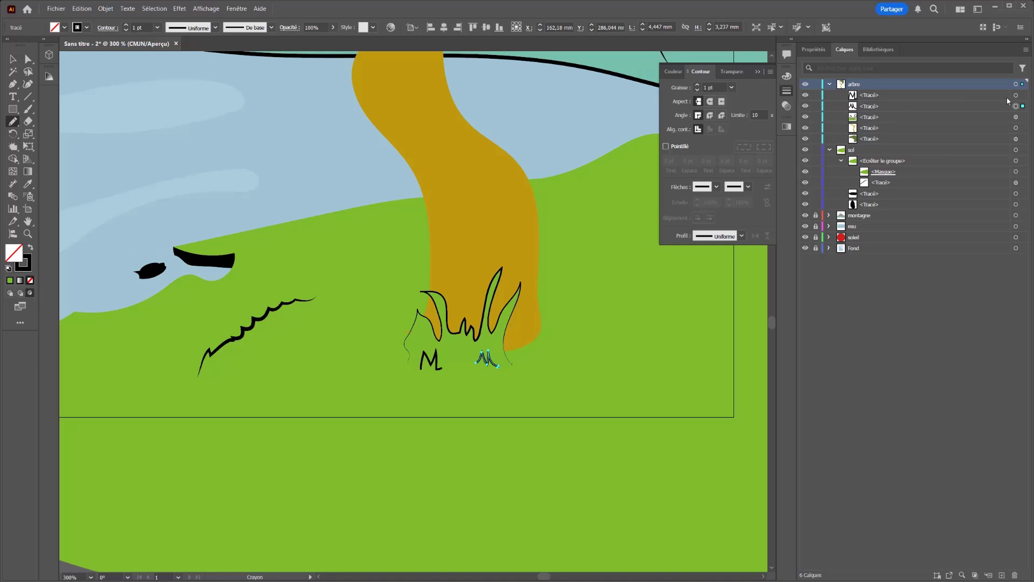
Apply the lens-shaped stroke profile to both small grass marks and deselect them
{"action": "left_click", "coordinate": [1024, 95], "text": "shift"}
{"action": "left_click", "coordinate": [742, 236]}
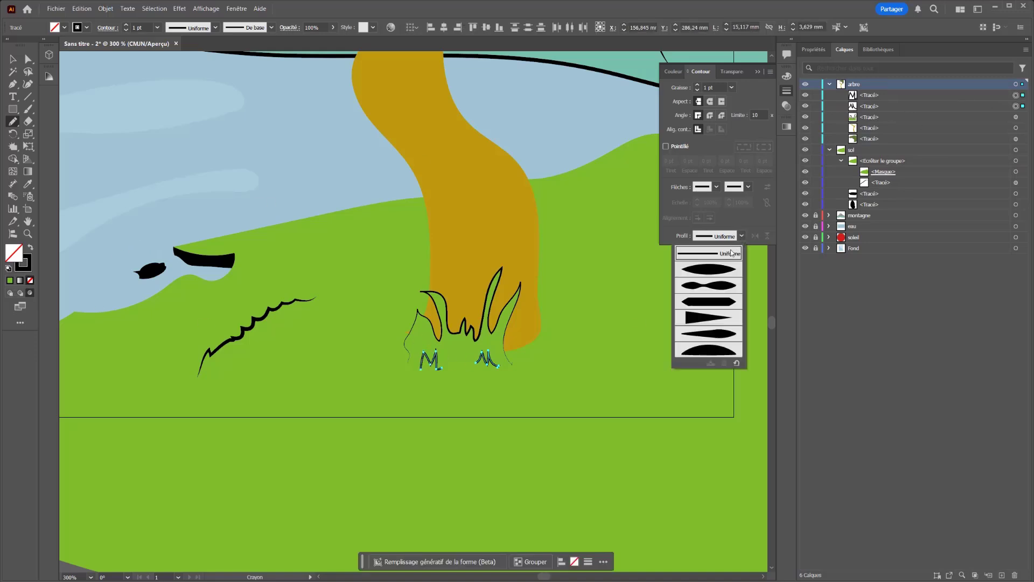
{"action": "left_click", "coordinate": [711, 269]}
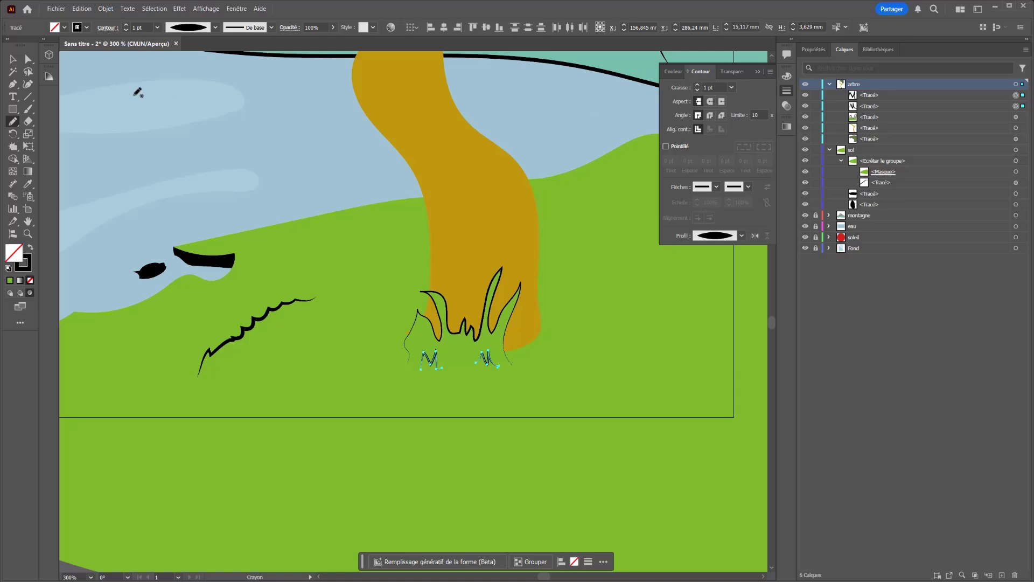
{"action": "key", "text": "v"}
{"action": "left_click", "coordinate": [353, 224]}
Inside the ground's clipping group, draw a jagged line about 20 × 11 mm right of the trunk, plus four short strokes above it
{"action": "scroll", "coordinate": [509, 361], "scroll_direction": "down", "scroll_amount": 1}
{"action": "scroll", "coordinate": [509, 378], "scroll_direction": "down", "scroll_amount": 1}
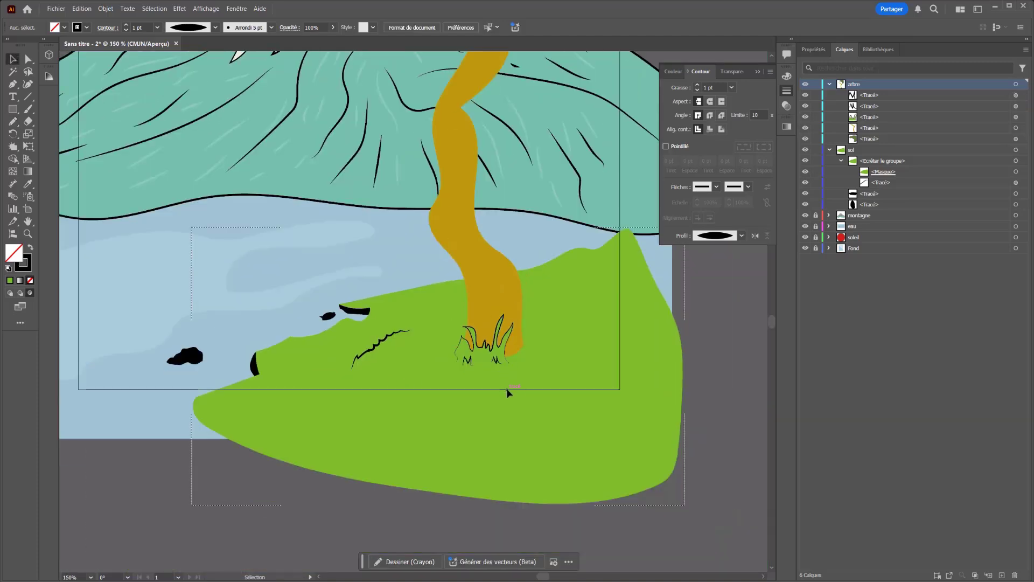
{"action": "scroll", "coordinate": [508, 389], "scroll_direction": "up", "scroll_amount": 1}
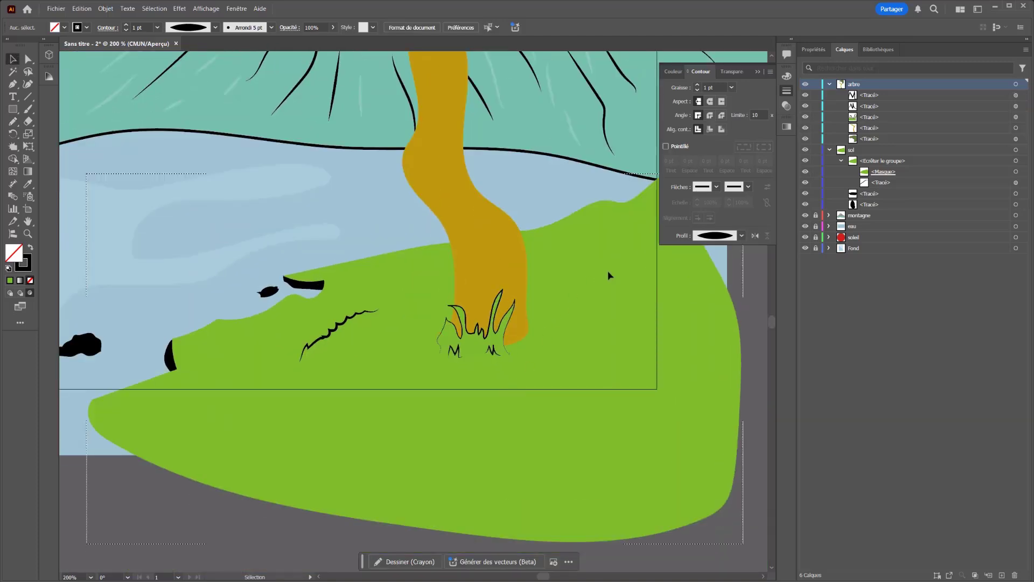
{"action": "left_click", "coordinate": [892, 174]}
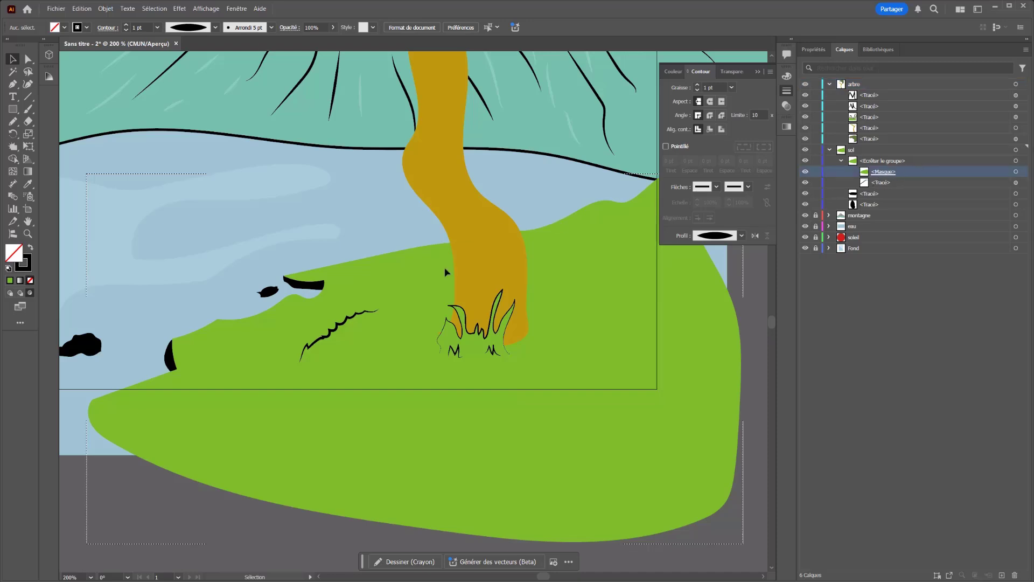
{"action": "left_click", "coordinate": [12, 84]}
{"action": "left_click", "coordinate": [12, 122]}
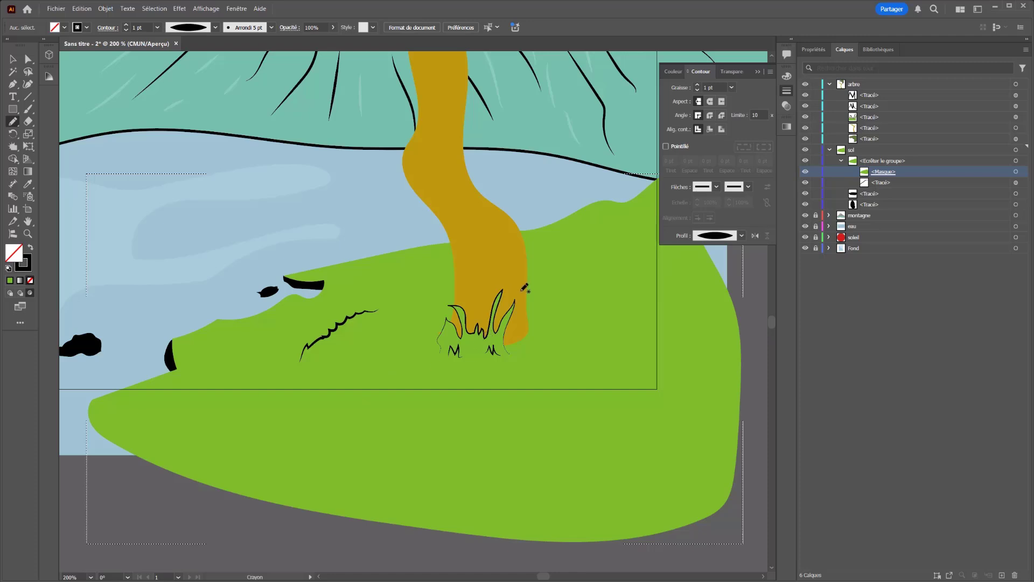
{"action": "mouse_move", "coordinate": [524, 301]}
{"action": "left_mouse_down"}
{"action": "mouse_move", "coordinate": [564, 298]}
{"action": "mouse_move", "coordinate": [592, 326]}
{"action": "left_mouse_up"}
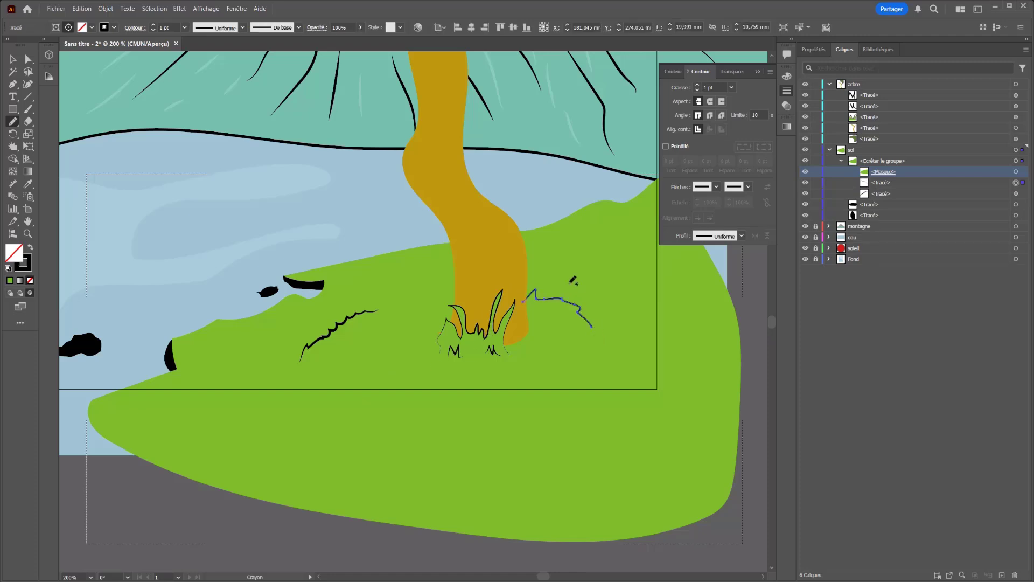
{"action": "mouse_move", "coordinate": [596, 247]}
{"action": "left_mouse_down"}
{"action": "mouse_move", "coordinate": [612, 235]}
{"action": "mouse_move", "coordinate": [627, 249]}
{"action": "mouse_move", "coordinate": [598, 292]}
{"action": "mouse_move", "coordinate": [562, 285]}
{"action": "left_mouse_up"}
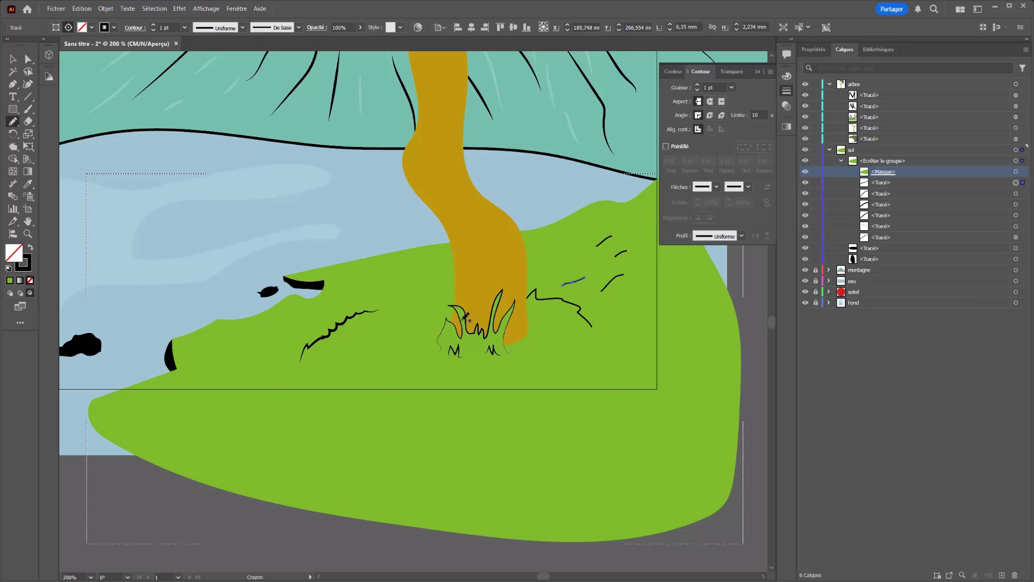
Draw short dashes left of the trunk and by the shore, then zigzag marks about 4 × 6 mm and 11 × 8 mm near the ground's two sides
{"action": "mouse_move", "coordinate": [438, 273]}
{"action": "left_mouse_down"}
{"action": "mouse_move", "coordinate": [408, 280]}
{"action": "mouse_move", "coordinate": [377, 267]}
{"action": "mouse_move", "coordinate": [351, 292]}
{"action": "mouse_move", "coordinate": [352, 280]}
{"action": "mouse_move", "coordinate": [308, 277]}
{"action": "left_mouse_up"}
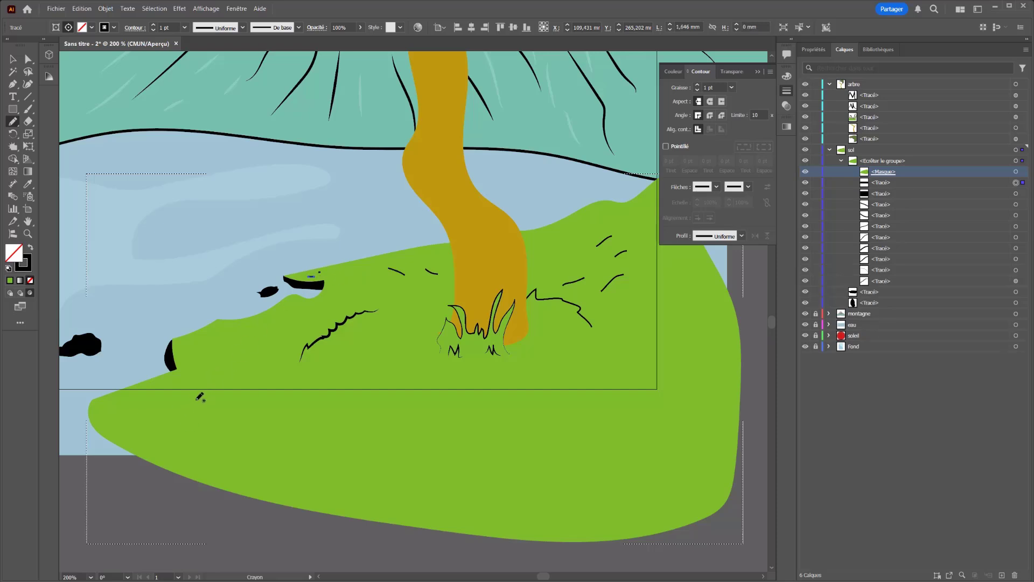
{"action": "left_click_drag", "start_coordinate": [200, 343], "coordinate": [189, 364]}
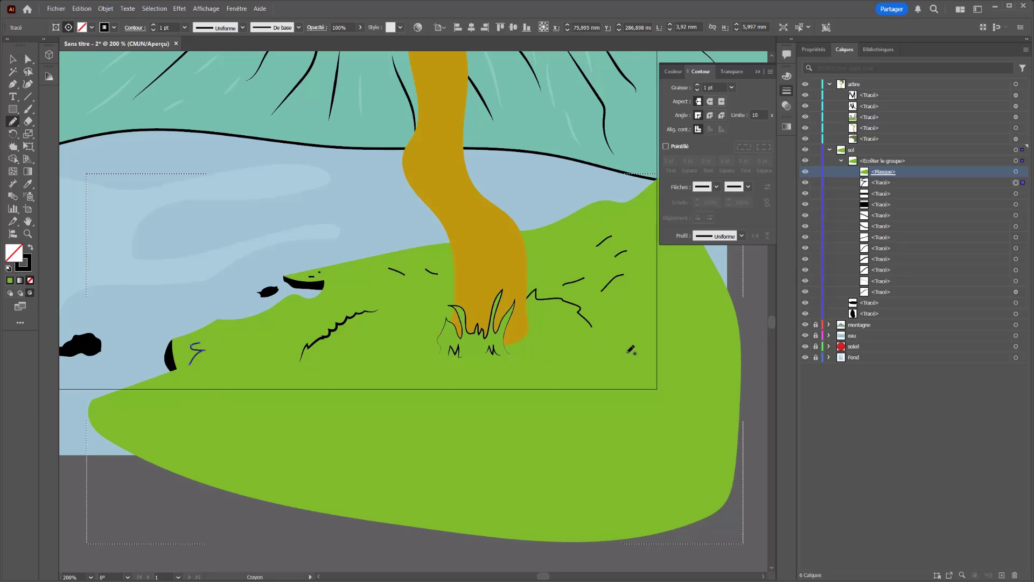
{"action": "mouse_move", "coordinate": [633, 347]}
{"action": "left_mouse_down"}
{"action": "mouse_move", "coordinate": [612, 350]}
{"action": "mouse_move", "coordinate": [531, 387]}
{"action": "left_mouse_up"}
{"action": "key", "text": "ctrl+z"}
{"action": "left_click_drag", "start_coordinate": [634, 345], "coordinate": [596, 374]}
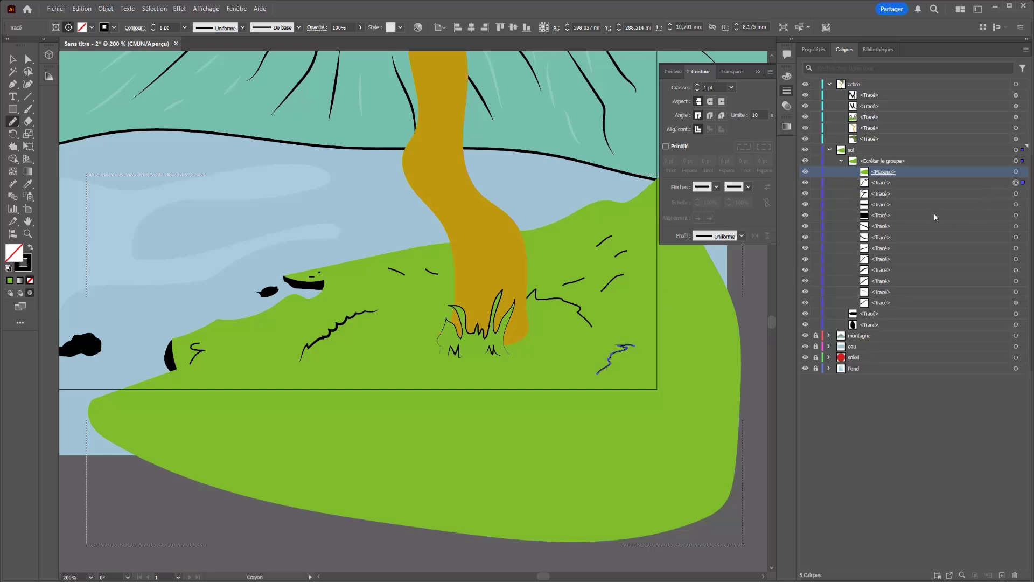
Select all paths sharing the stroke colour, exclude and lock the arbre layer, and give the ground marks a 1 pt lens-shaped stroke
{"action": "left_click", "coordinate": [155, 8]}
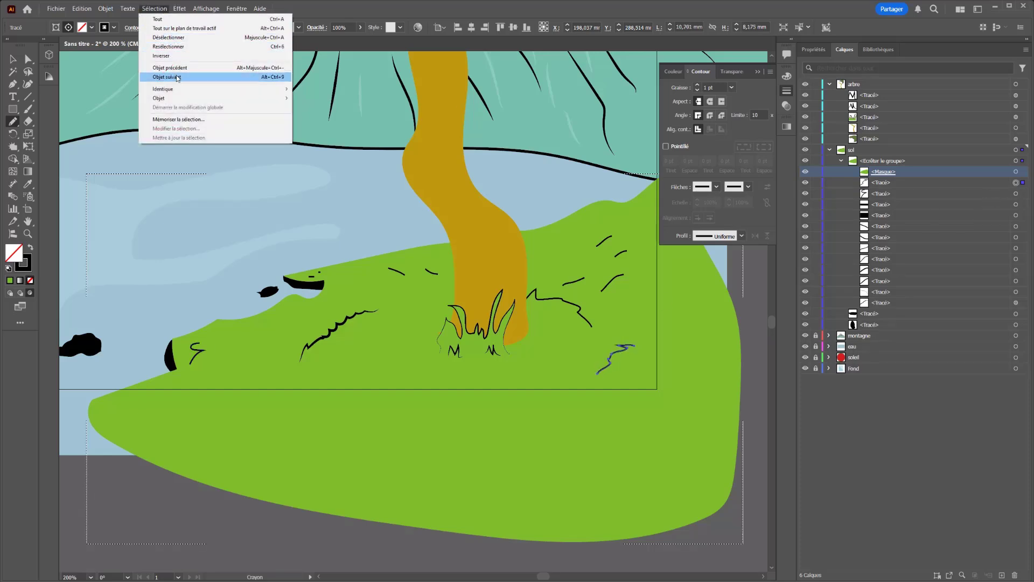
{"action": "mouse_move", "coordinate": [173, 91]}
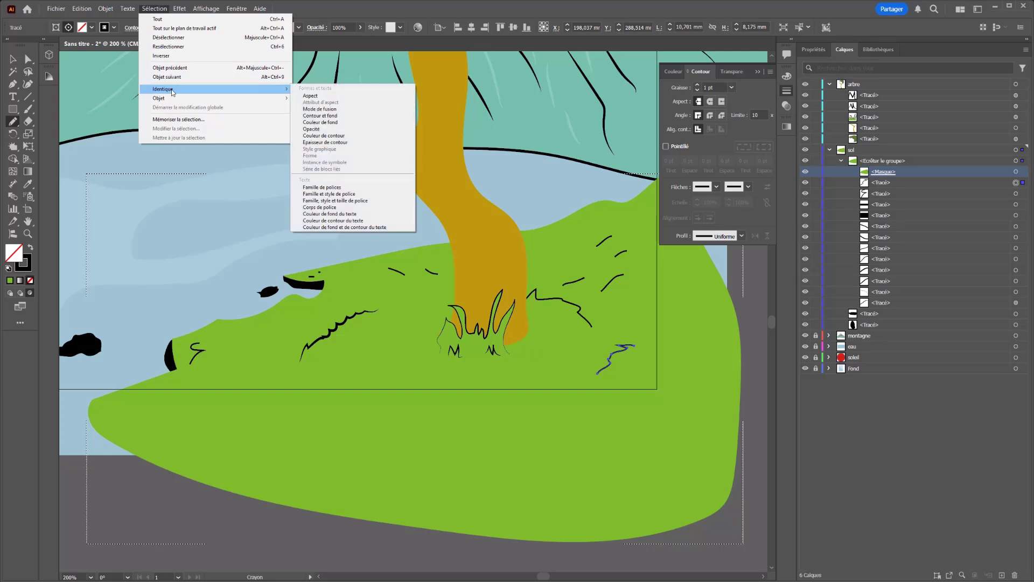
{"action": "left_click", "coordinate": [326, 135]}
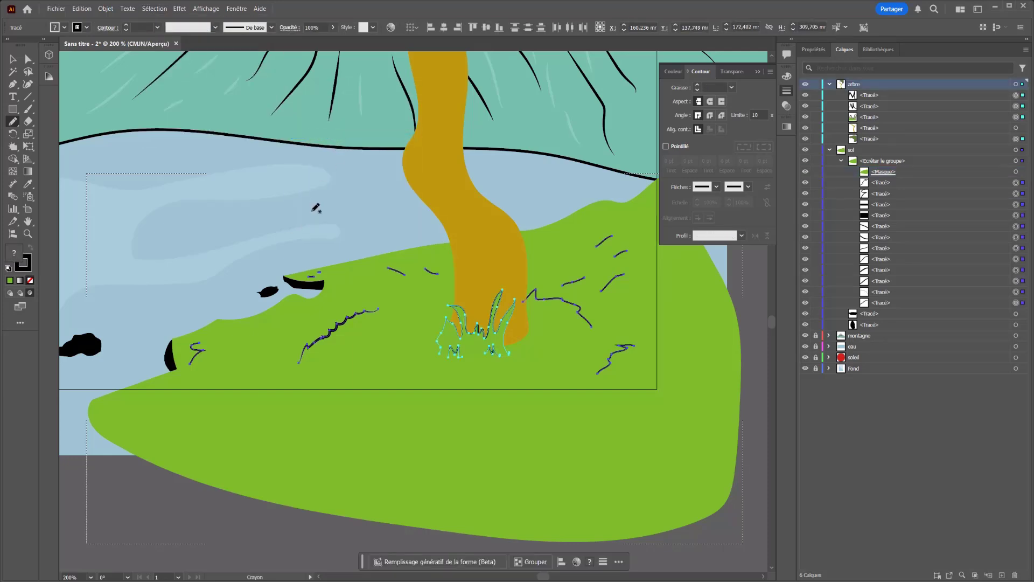
{"action": "left_click", "coordinate": [816, 85]}
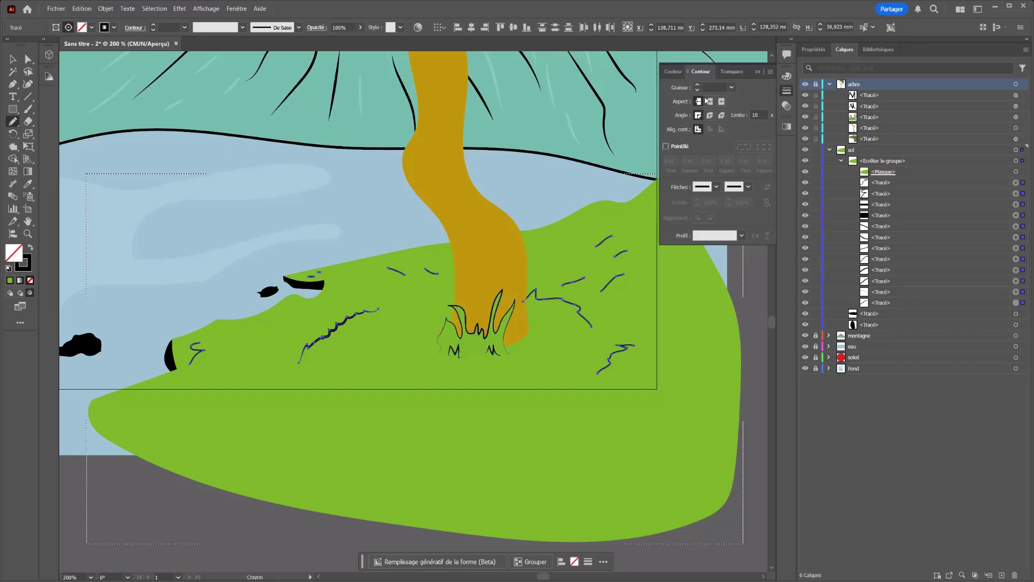
{"action": "left_click", "coordinate": [731, 87]}
{"action": "left_click", "coordinate": [744, 133]}
{"action": "left_click", "coordinate": [743, 239]}
{"action": "left_click", "coordinate": [713, 272]}
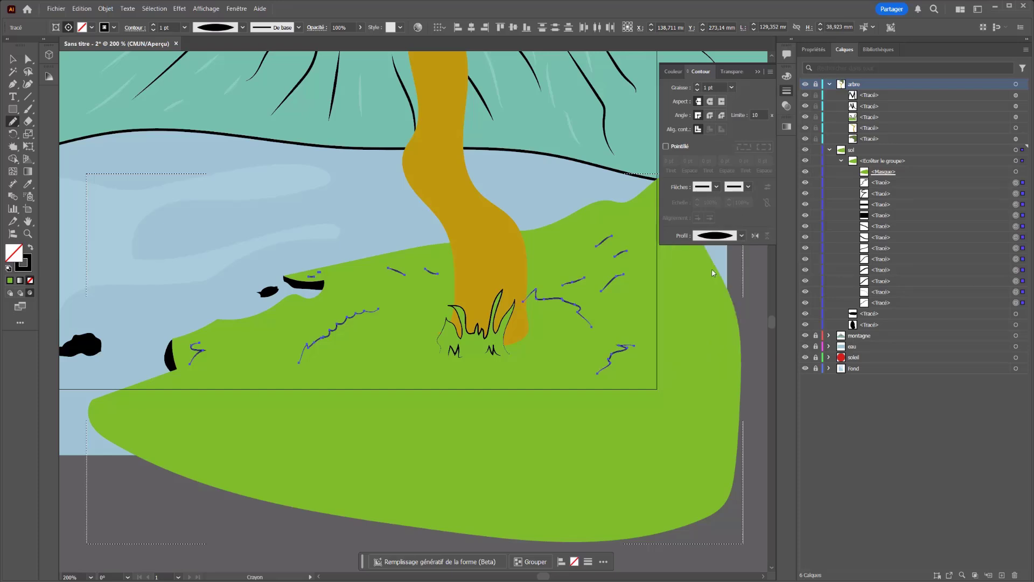
{"action": "left_click", "coordinate": [13, 59]}
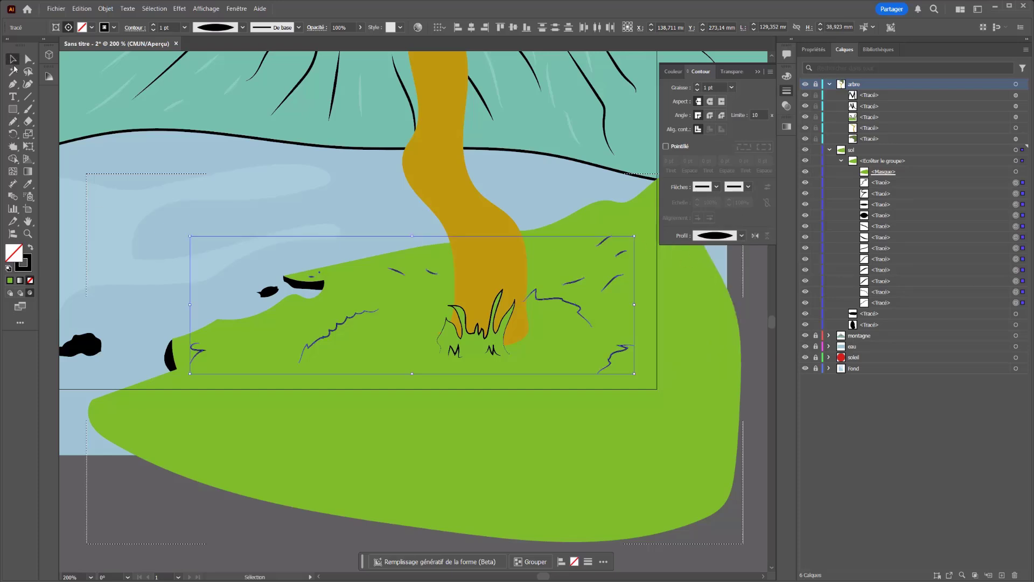
{"action": "left_click", "coordinate": [244, 175]}
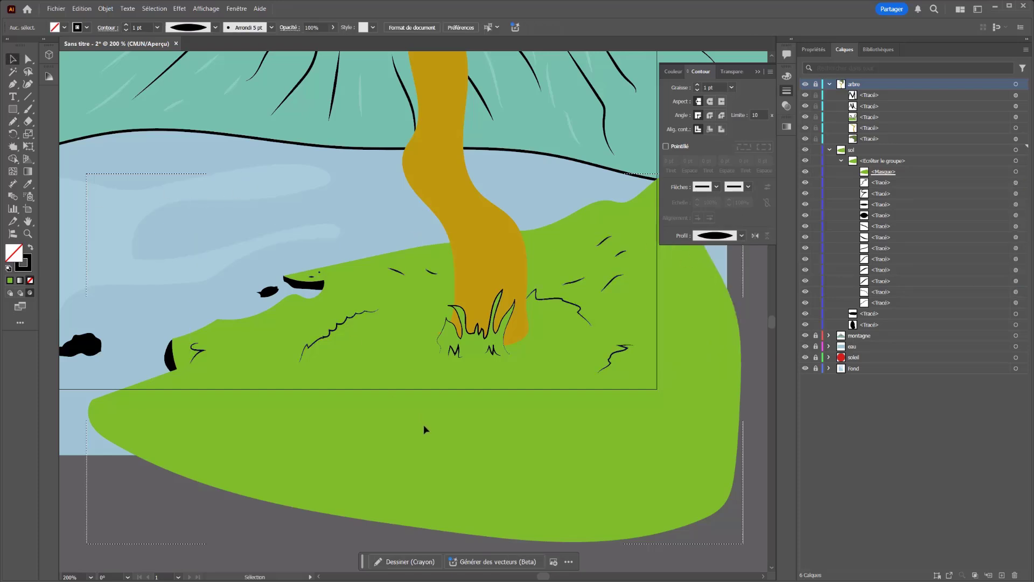
Recolour the ground shape to a darker green with C 58, M 0, Y 71 and K 36
{"action": "left_click", "coordinate": [1015, 172]}
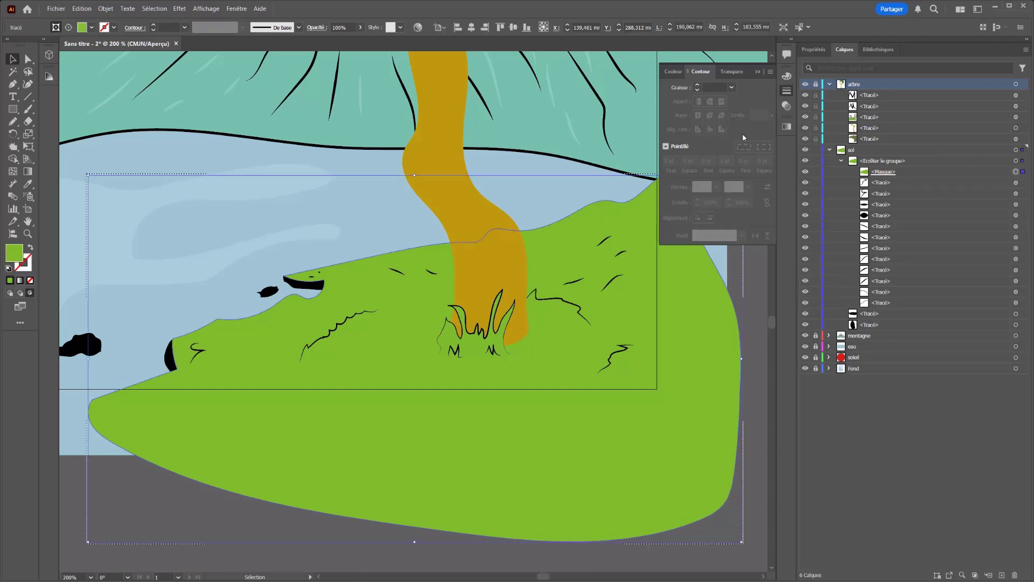
{"action": "scroll", "coordinate": [742, 137], "scroll_direction": "down", "scroll_amount": 5}
{"action": "scroll", "coordinate": [722, 102], "scroll_direction": "up", "scroll_amount": 2}
{"action": "left_click_drag", "start_coordinate": [560, 174], "coordinate": [494, 294]}
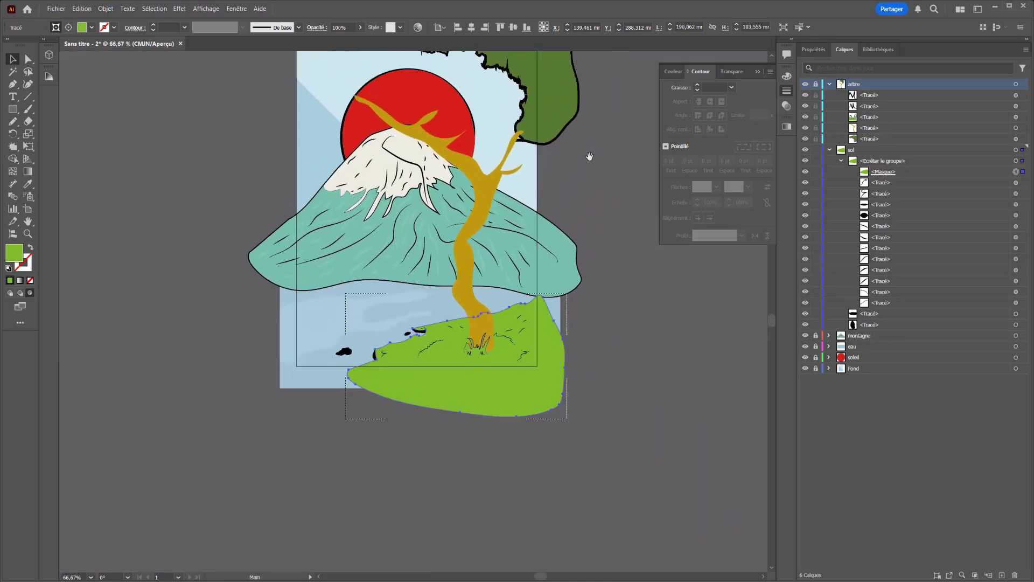
{"action": "left_click", "coordinate": [785, 78]}
{"action": "left_click_drag", "start_coordinate": [710, 127], "coordinate": [729, 116]}
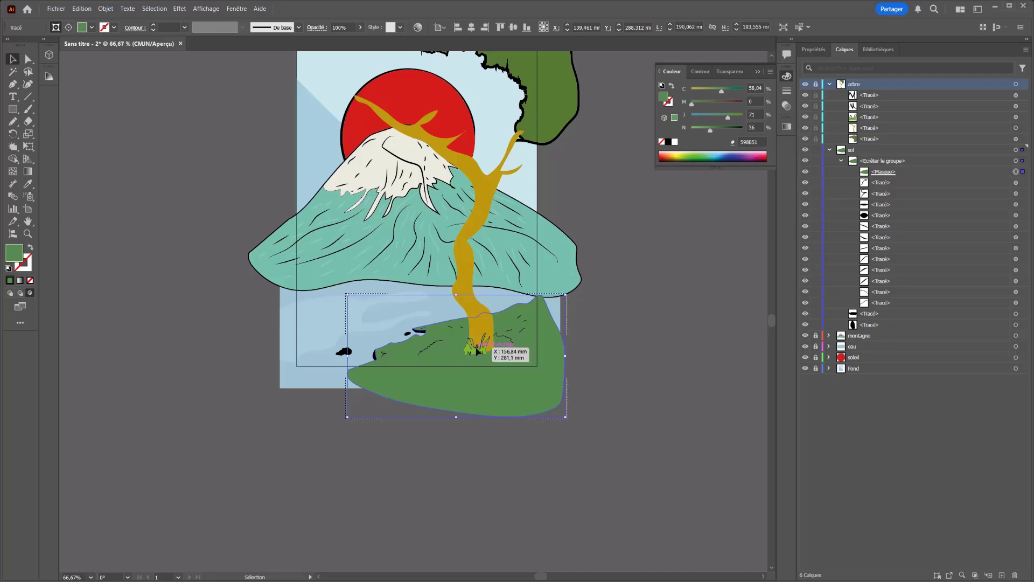
Copy the ground's hexadecimal colour, unlock the arbre layer and apply that green as the grass tuft's fill
{"action": "key", "text": "ctrl+shift+a"}
{"action": "left_click", "coordinate": [748, 143]}
{"action": "key", "text": "ctrl+c"}
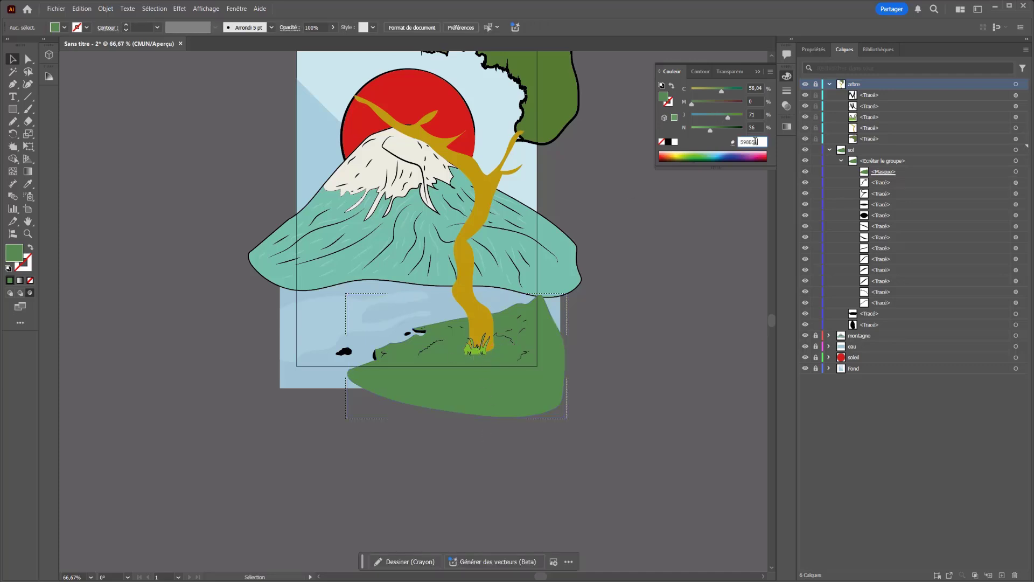
{"action": "left_click", "coordinate": [805, 83]}
{"action": "left_click", "coordinate": [1017, 117]}
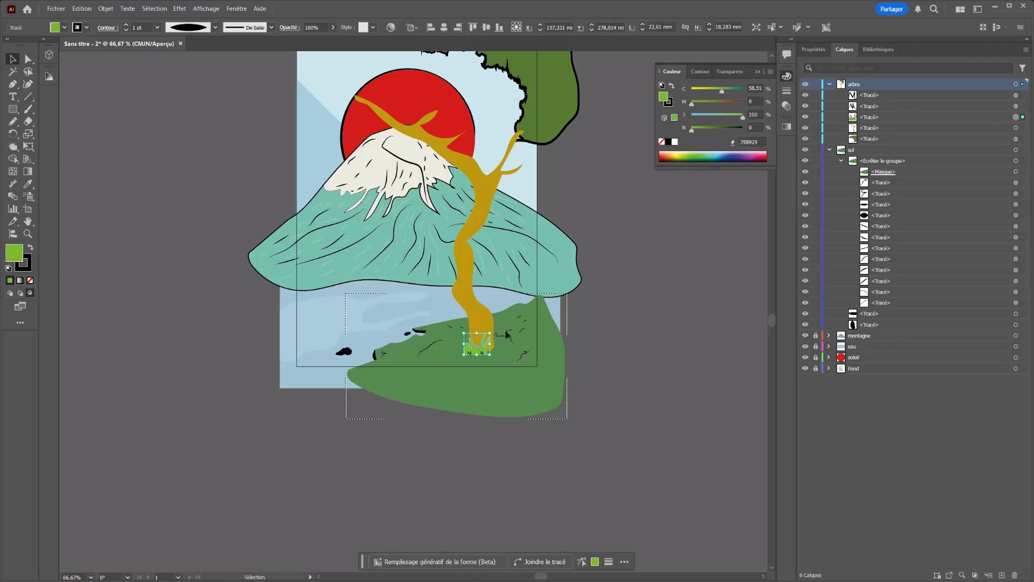
{"action": "left_click", "coordinate": [750, 143]}
{"action": "key", "text": "ctrl+v"}
{"action": "key", "text": "Return"}
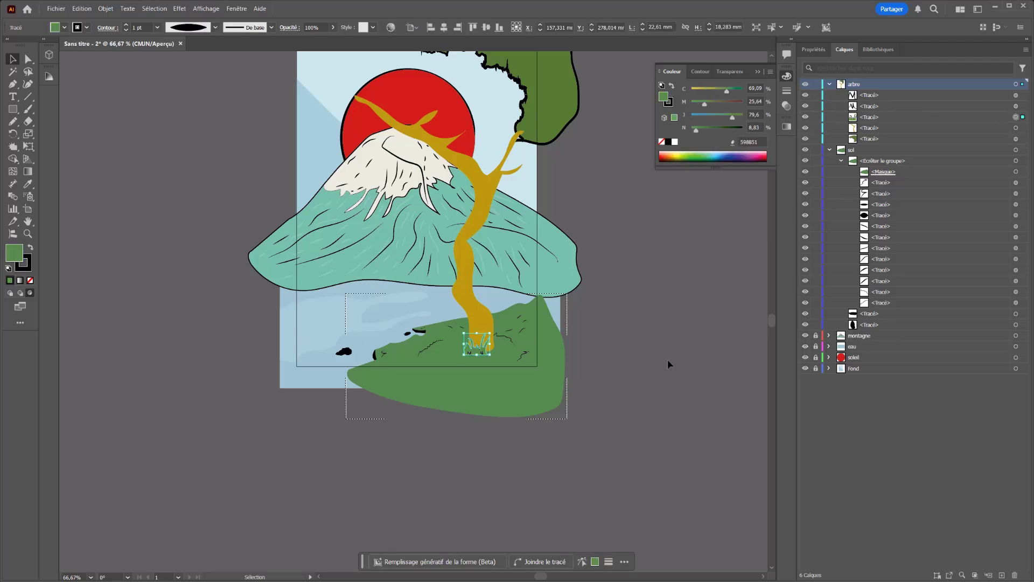
{"action": "left_click", "coordinate": [606, 423]}
Collapse the sol layer and activate Draw Inside mode on the tree trunk
{"action": "scroll", "coordinate": [565, 241], "scroll_direction": "up", "scroll_amount": 3}
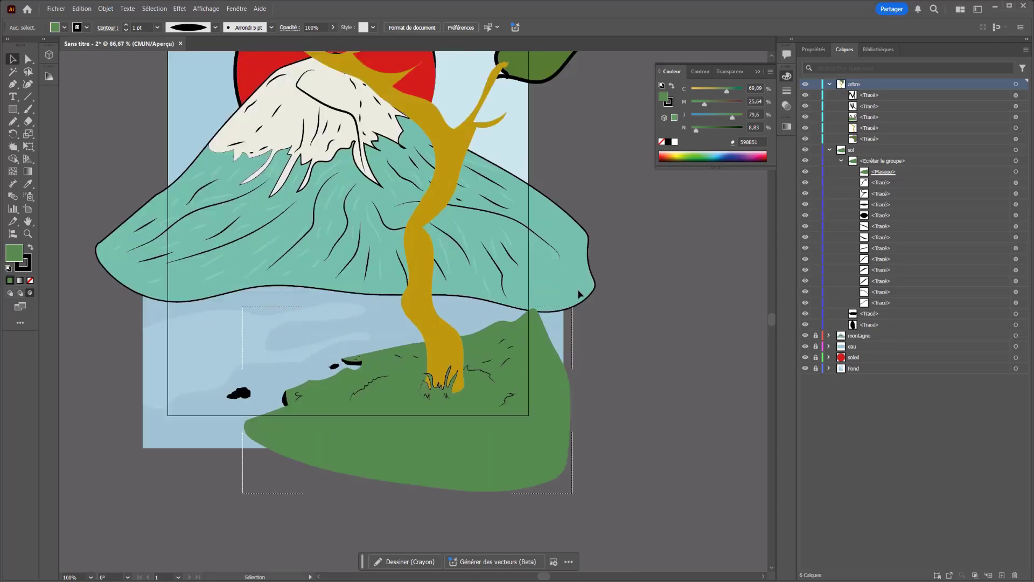
{"action": "scroll", "coordinate": [576, 298], "scroll_direction": "down", "scroll_amount": 4}
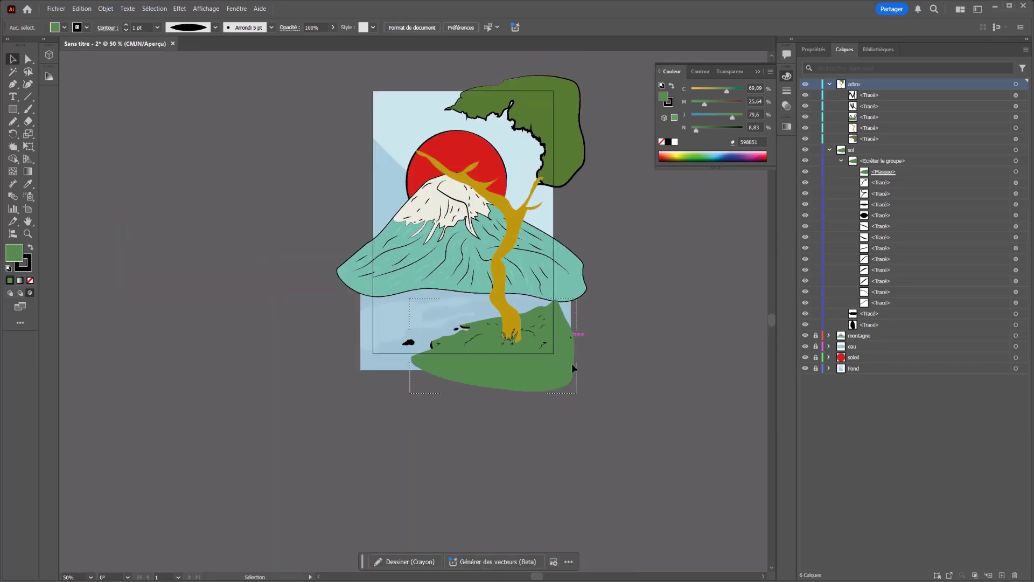
{"action": "left_click_drag", "start_coordinate": [610, 213], "coordinate": [570, 263]}
{"action": "left_click", "coordinate": [504, 232]}
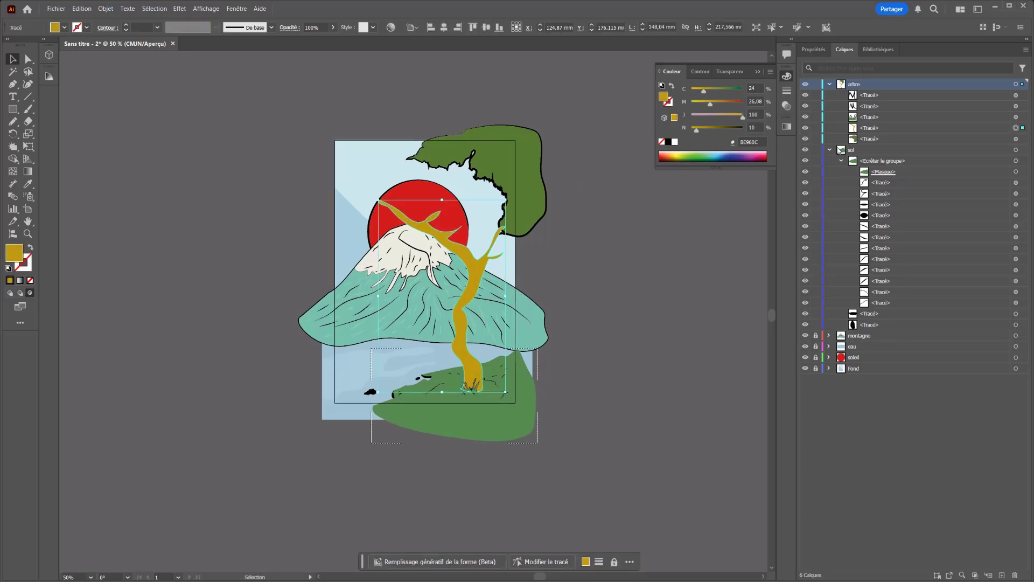
{"action": "left_click", "coordinate": [829, 151]}
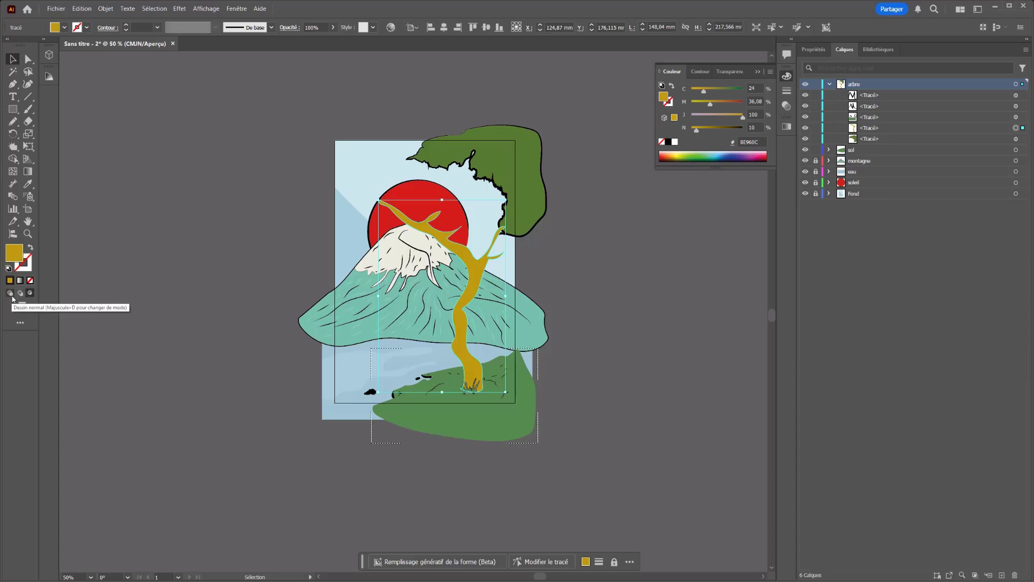
{"action": "left_click", "coordinate": [32, 293]}
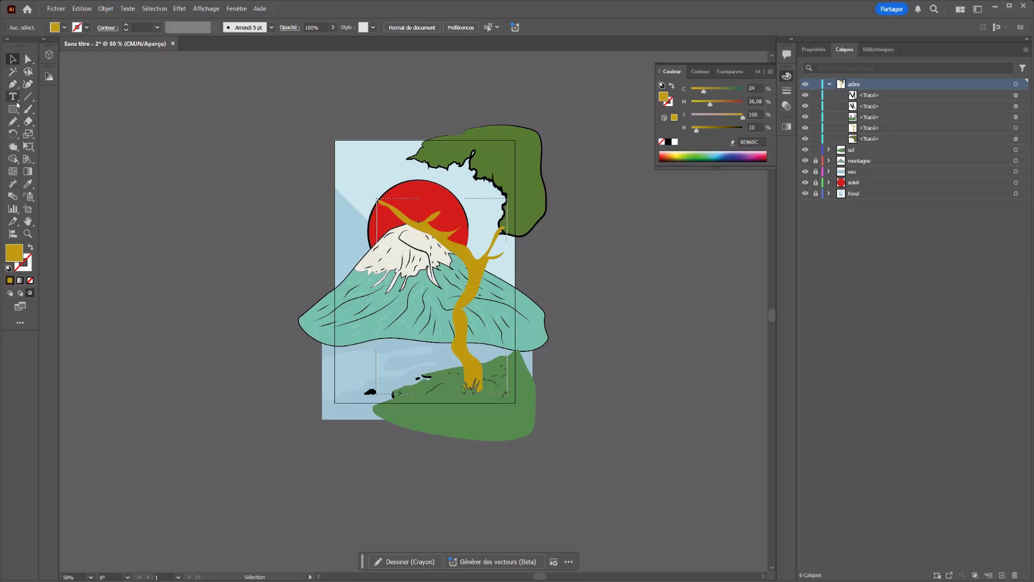
Draw two long wavy bark lines with the Pencil inside the lower trunk, about 14 × 89 mm and 23 × 61 mm
{"action": "left_click", "coordinate": [13, 121]}
{"action": "left_click_drag", "start_coordinate": [387, 339], "coordinate": [268, 234]}
{"action": "scroll", "coordinate": [268, 234], "scroll_direction": "up", "scroll_amount": 4}
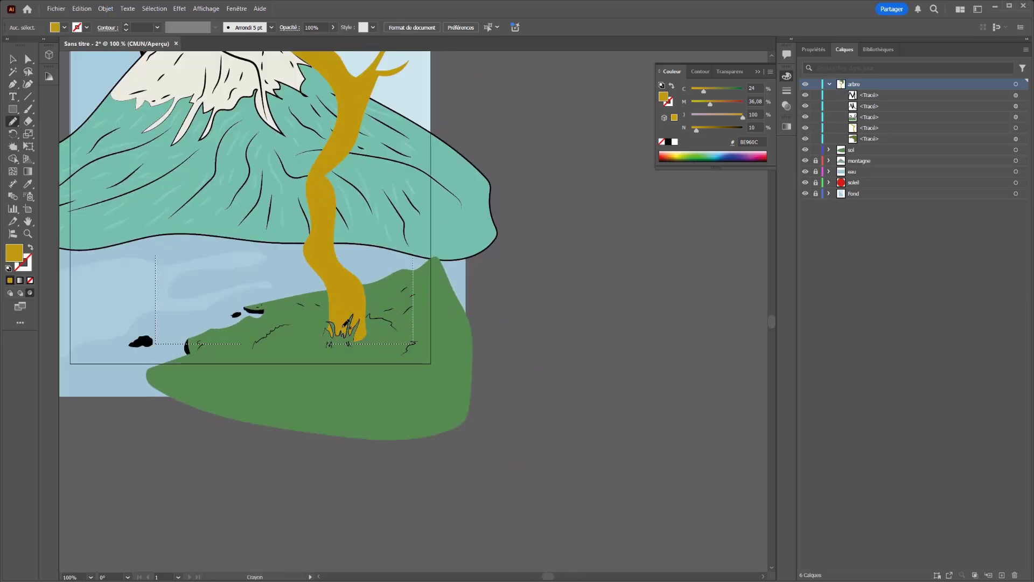
{"action": "mouse_move", "coordinate": [345, 325]}
{"action": "left_mouse_down"}
{"action": "mouse_move", "coordinate": [321, 240]}
{"action": "mouse_move", "coordinate": [326, 177]}
{"action": "left_mouse_up"}
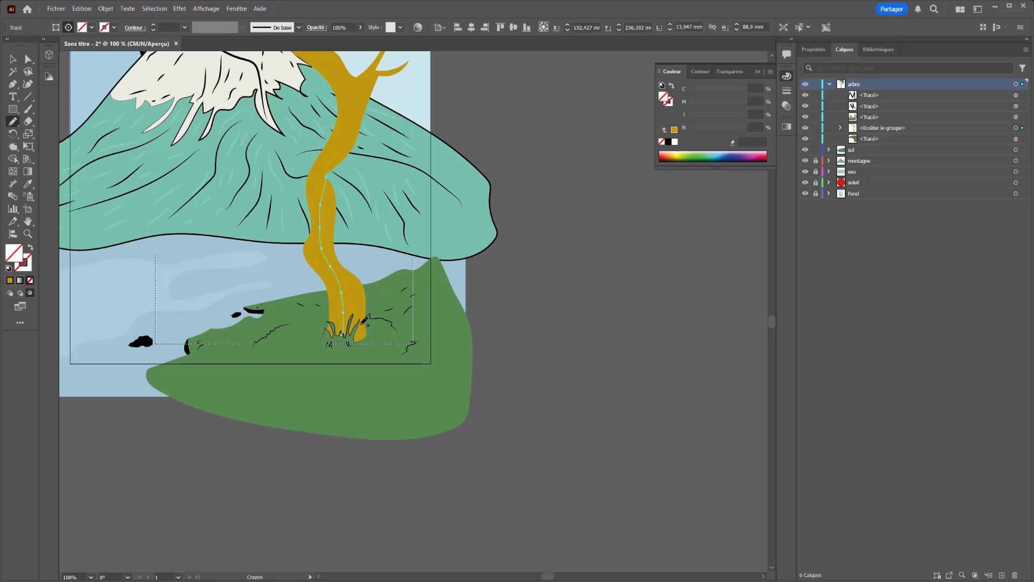
{"action": "mouse_move", "coordinate": [332, 330]}
{"action": "left_mouse_down"}
{"action": "mouse_move", "coordinate": [330, 274]}
{"action": "mouse_move", "coordinate": [295, 230]}
{"action": "left_mouse_up"}
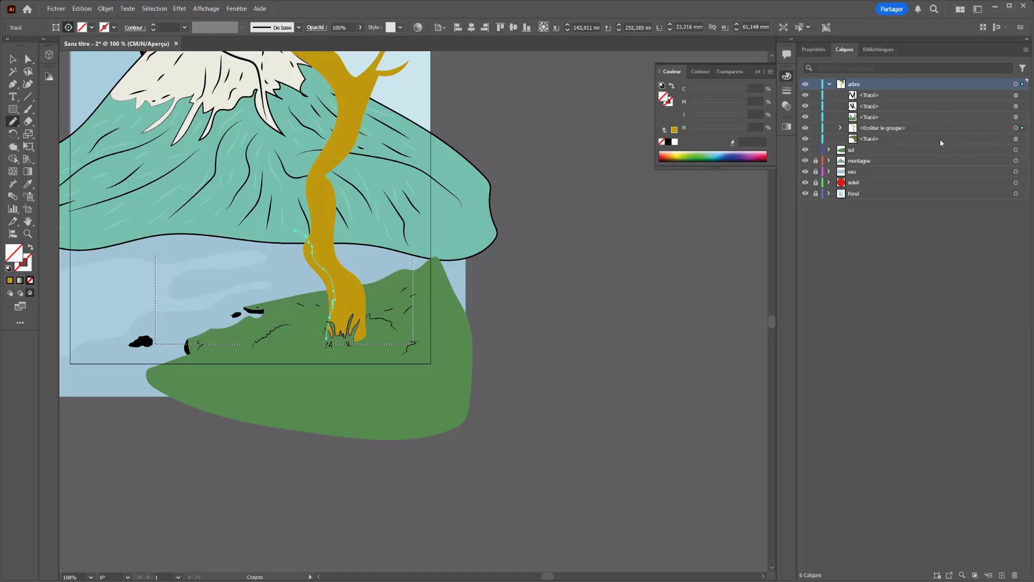
Give both bark lines a black 2 pt stroke with the lens-shaped profile and deselect them
{"action": "left_click", "coordinate": [840, 128]}
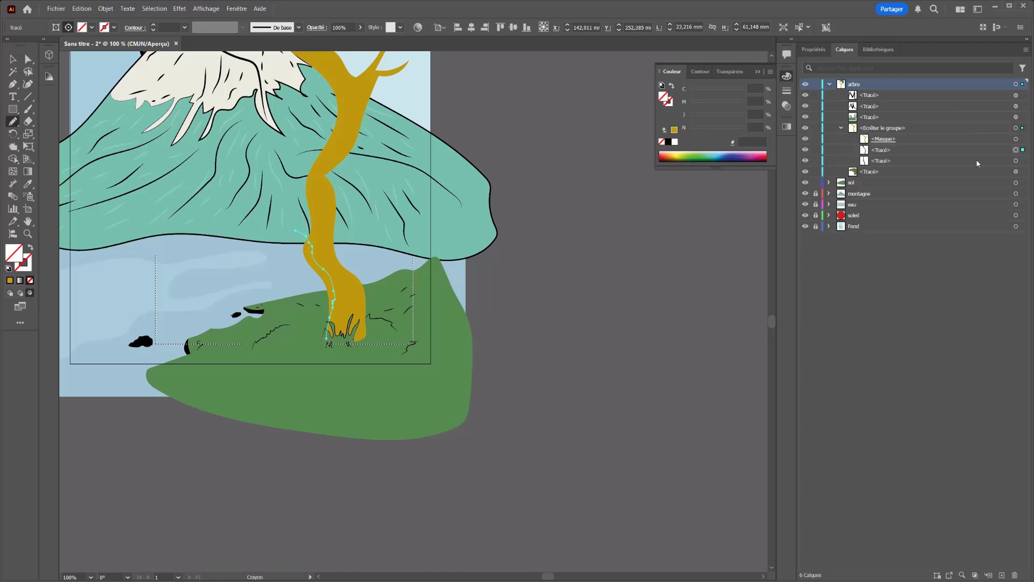
{"action": "left_click", "coordinate": [1017, 161], "text": "shift"}
{"action": "left_click", "coordinate": [669, 141]}
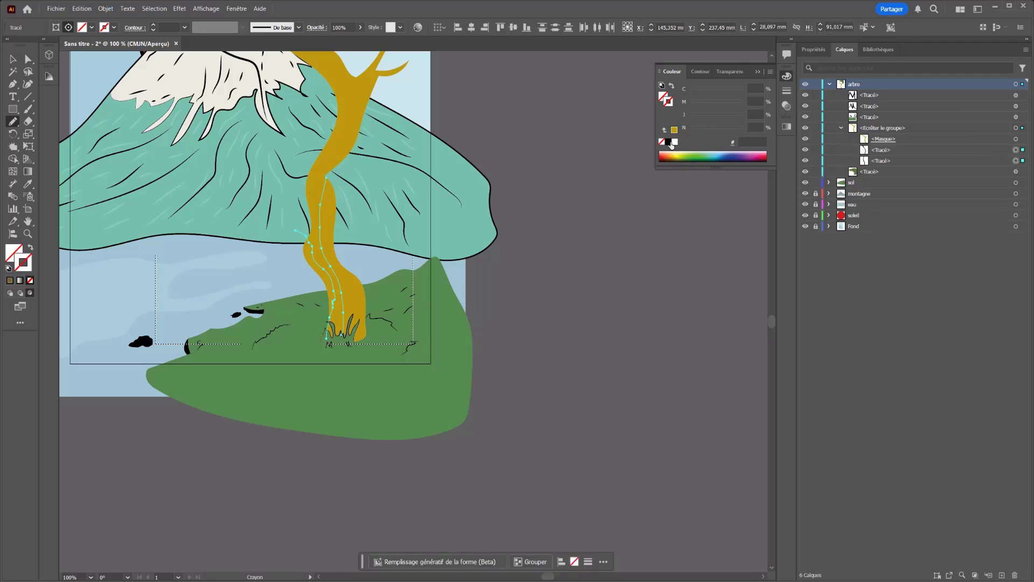
{"action": "left_click", "coordinate": [787, 91]}
{"action": "left_click", "coordinate": [738, 244]}
{"action": "left_click", "coordinate": [716, 269]}
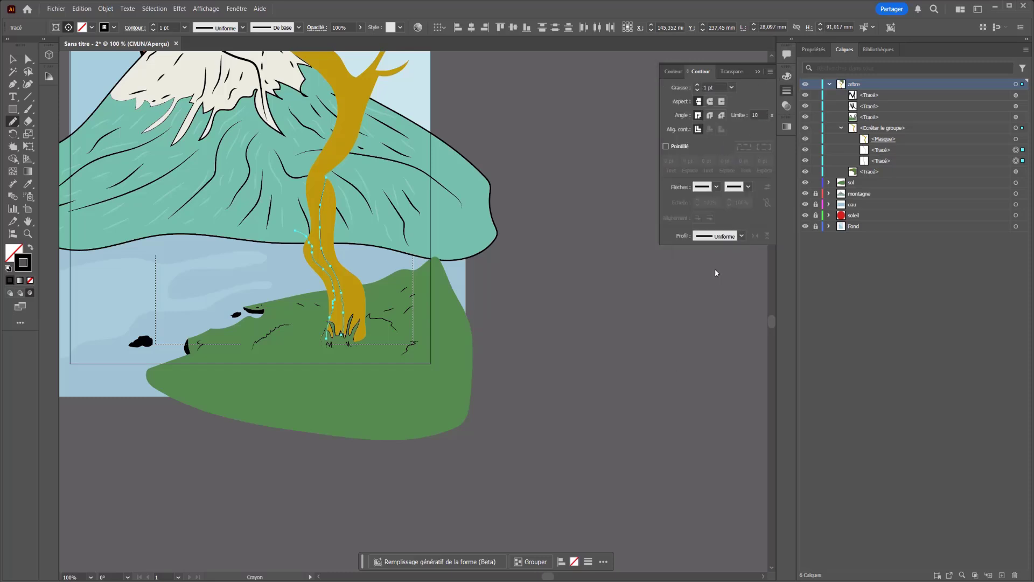
{"action": "left_click", "coordinate": [697, 85]}
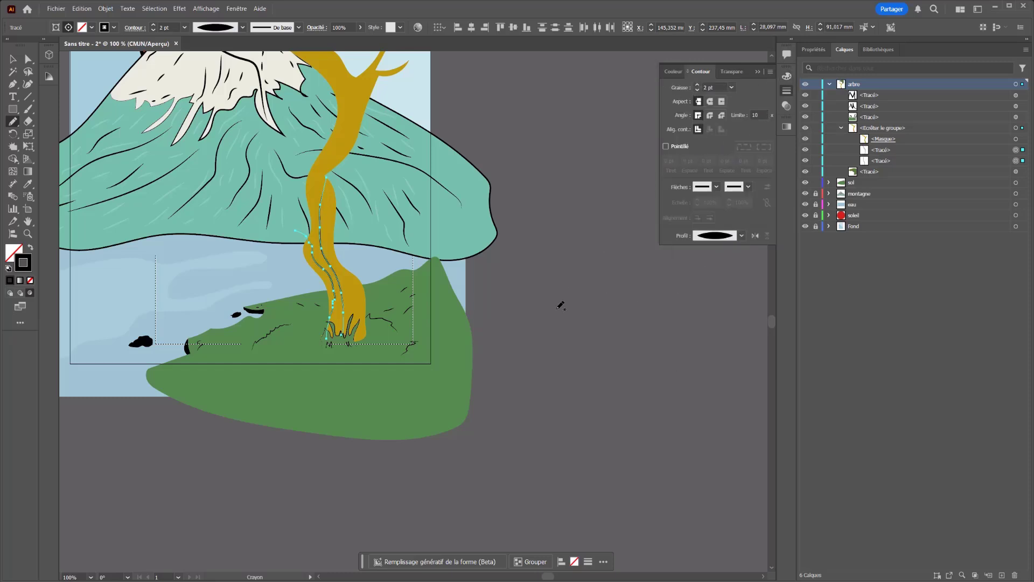
{"action": "key", "text": "v"}
{"action": "left_click", "coordinate": [536, 261]}
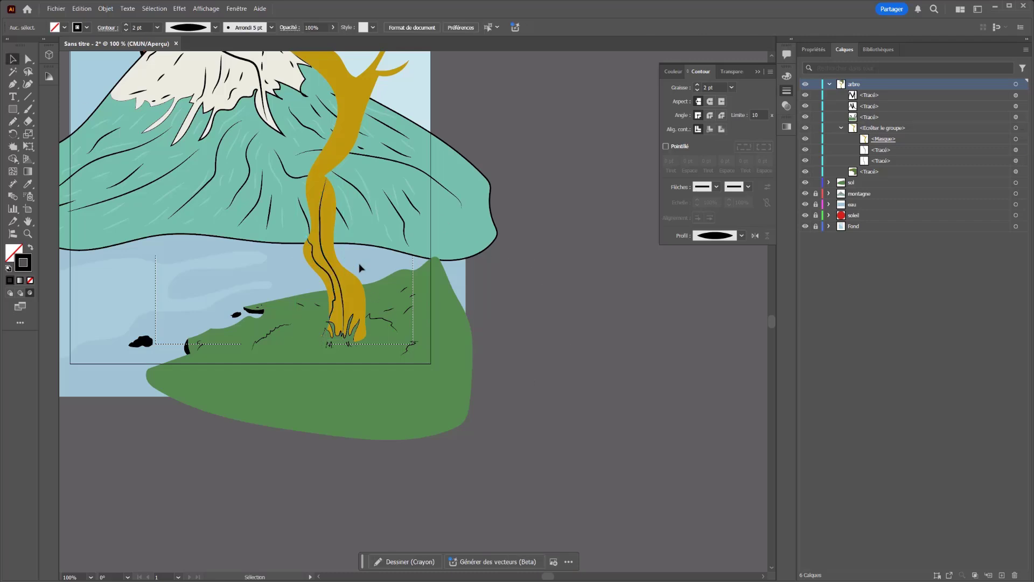
Draw eight more wavy bark lines with the Pencil inside the trunk, from its base up past the fork and into the branches
{"action": "left_click", "coordinate": [13, 121]}
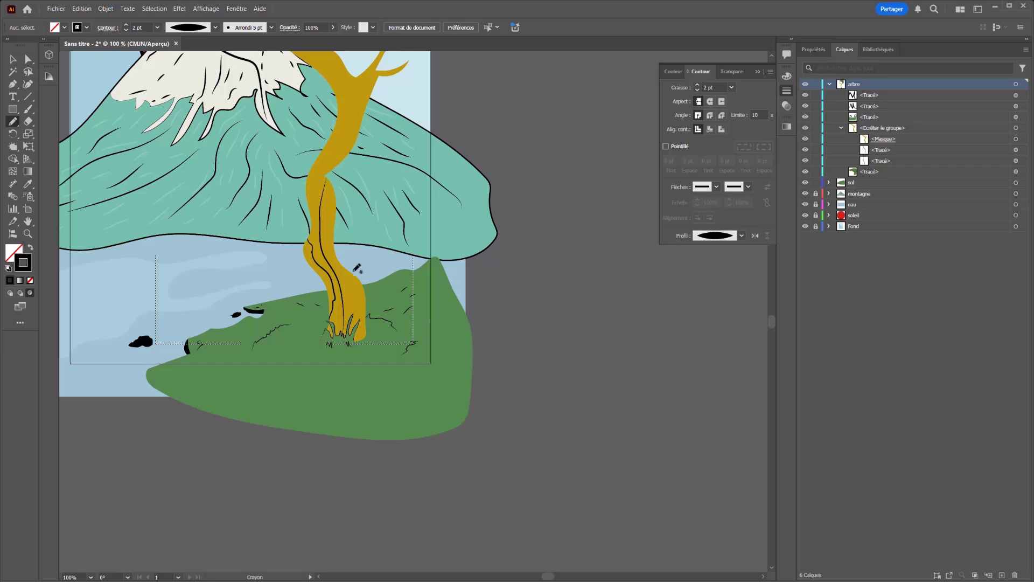
{"action": "left_click_drag", "start_coordinate": [360, 276], "coordinate": [356, 319]}
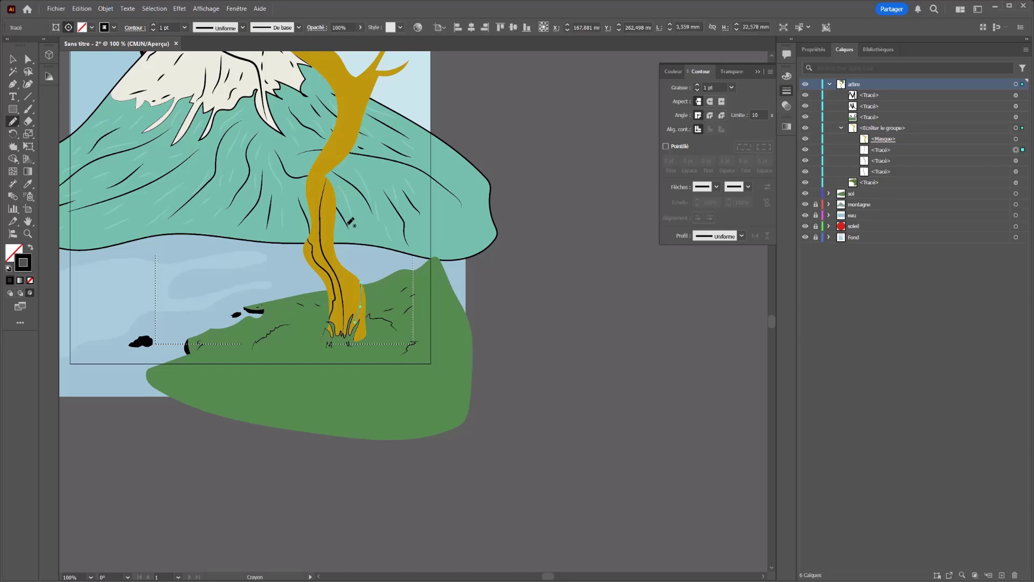
{"action": "scroll", "coordinate": [339, 196], "scroll_direction": "up", "scroll_amount": 3}
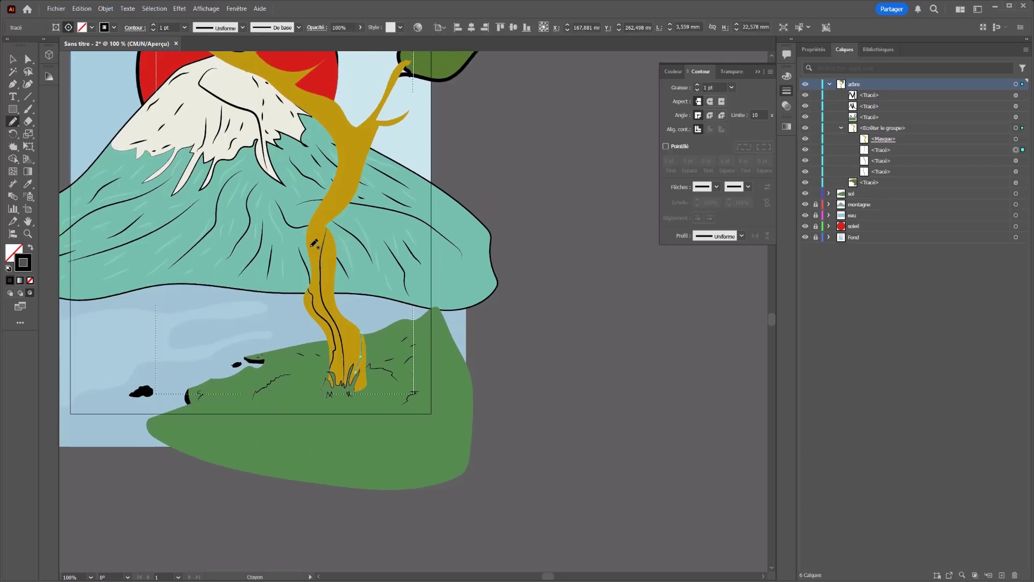
{"action": "mouse_move", "coordinate": [311, 247]}
{"action": "left_mouse_down"}
{"action": "mouse_move", "coordinate": [310, 215]}
{"action": "mouse_move", "coordinate": [336, 193]}
{"action": "mouse_move", "coordinate": [352, 114]}
{"action": "left_mouse_up"}
{"action": "mouse_move", "coordinate": [340, 218]}
{"action": "left_mouse_down"}
{"action": "mouse_move", "coordinate": [377, 108]}
{"action": "mouse_move", "coordinate": [373, 91]}
{"action": "mouse_move", "coordinate": [390, 91]}
{"action": "mouse_move", "coordinate": [395, 78]}
{"action": "left_mouse_up"}
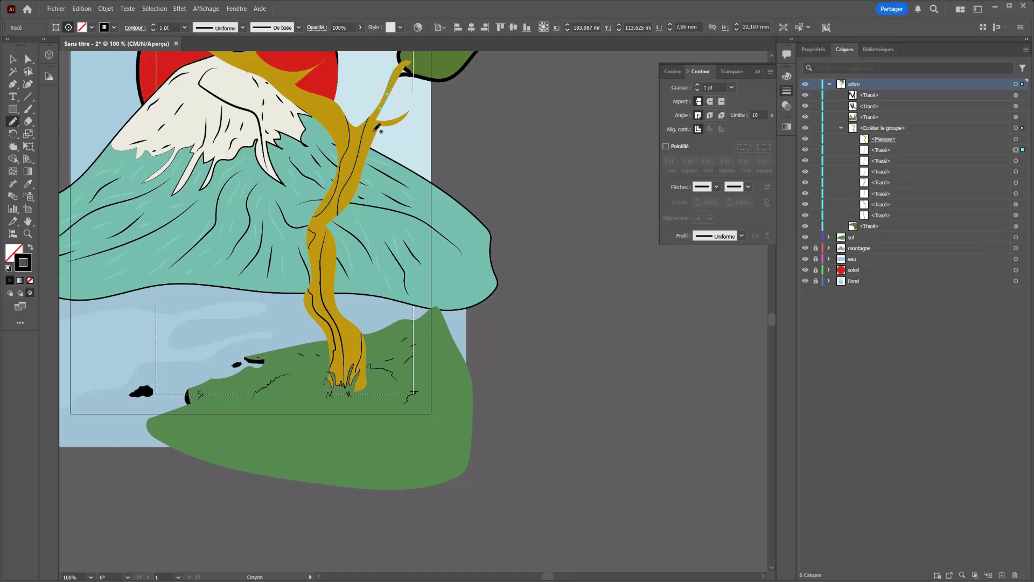
{"action": "left_click_drag", "start_coordinate": [376, 134], "coordinate": [363, 168]}
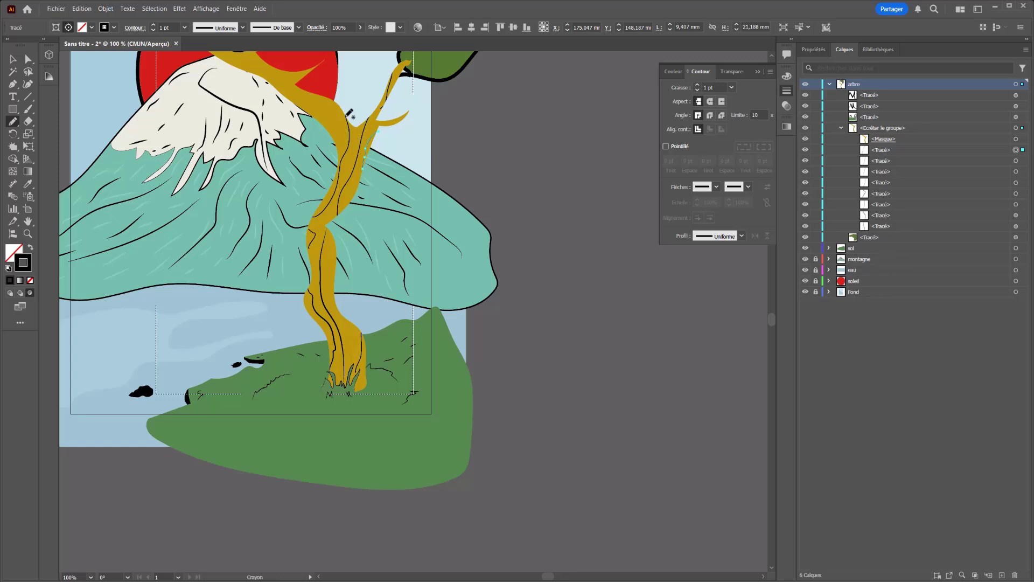
{"action": "left_click_drag", "start_coordinate": [339, 116], "coordinate": [296, 81]}
{"action": "mouse_move", "coordinate": [284, 106]}
{"action": "left_mouse_down"}
{"action": "mouse_move", "coordinate": [315, 112]}
{"action": "mouse_move", "coordinate": [326, 144]}
{"action": "left_mouse_up"}
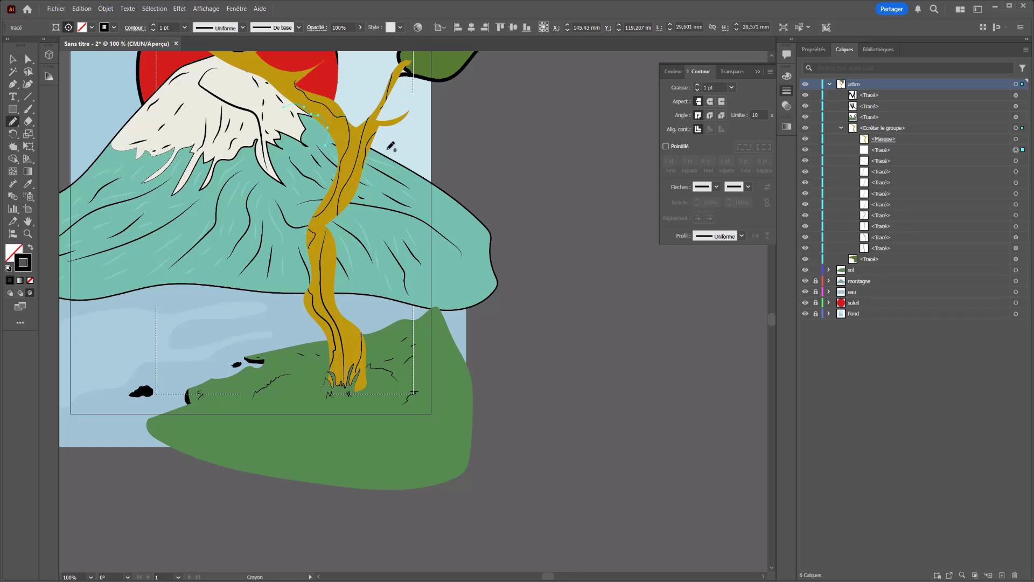
Select all objects that share the last bark line's stroke colour
{"action": "left_click", "coordinate": [154, 8]}
{"action": "left_click", "coordinate": [155, 9]}
{"action": "left_click", "coordinate": [155, 8]}
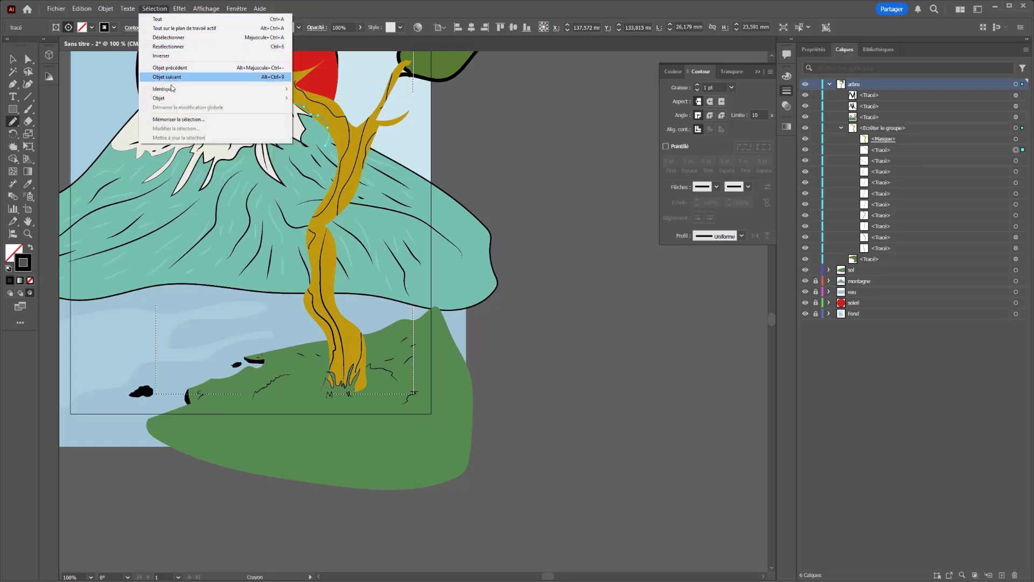
{"action": "mouse_move", "coordinate": [172, 88]}
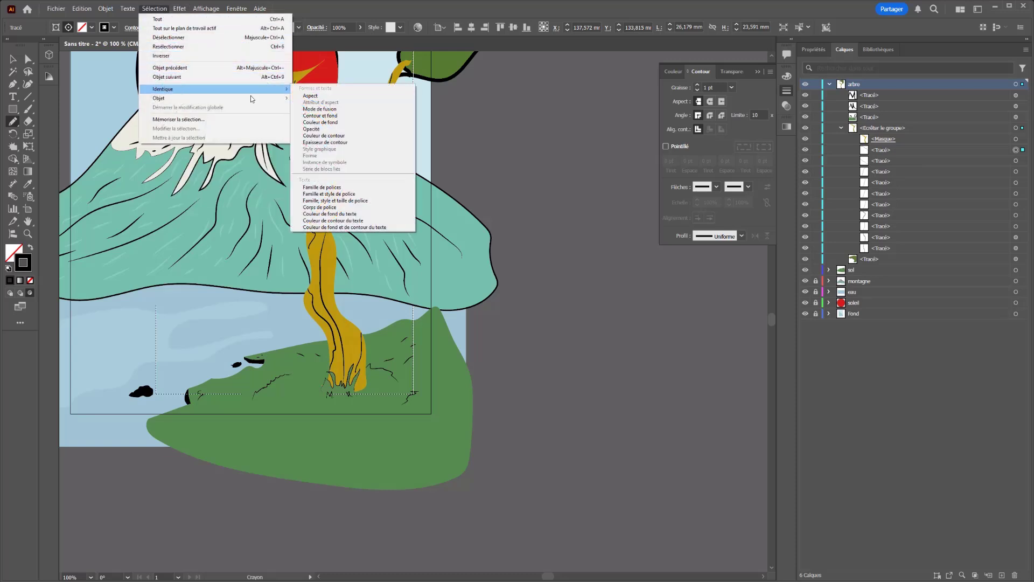
{"action": "left_click", "coordinate": [325, 136]}
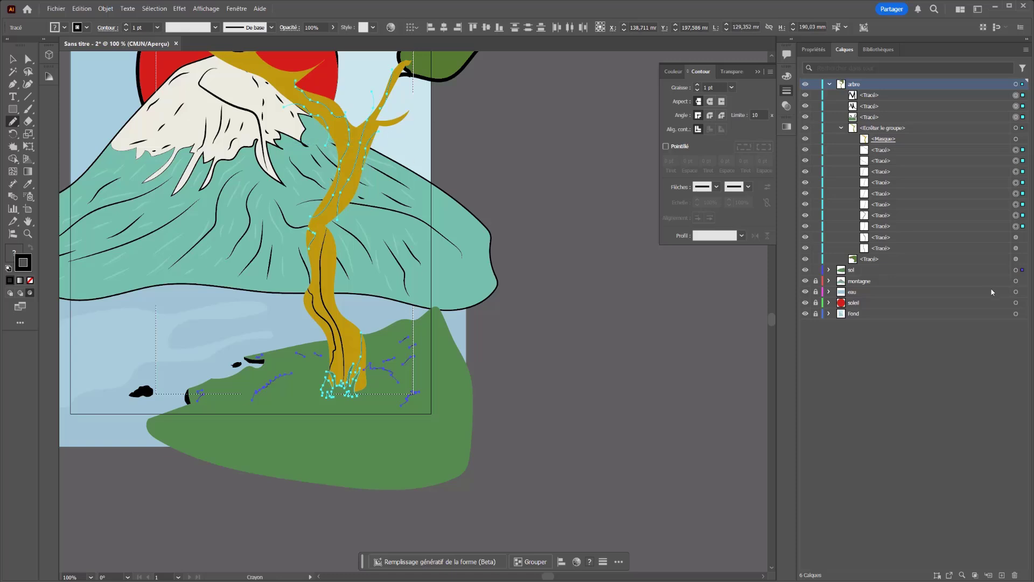
Lock the sol layer, the trunk's clipping group and the grass paths in the arbre layer
{"action": "left_click", "coordinate": [816, 270]}
{"action": "left_click", "coordinate": [740, 236]}
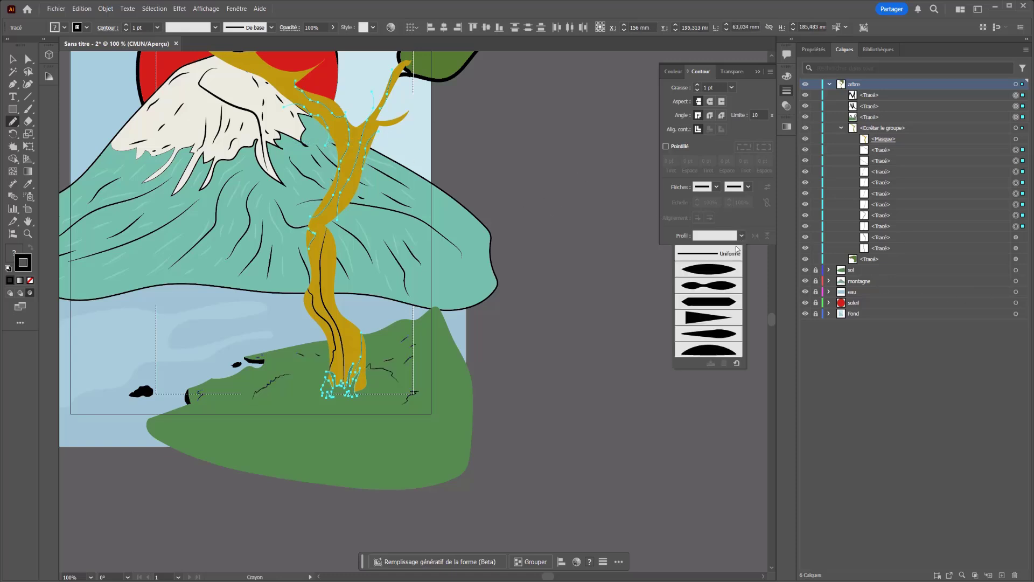
{"action": "left_click", "coordinate": [818, 122]}
{"action": "left_click", "coordinate": [816, 128]}
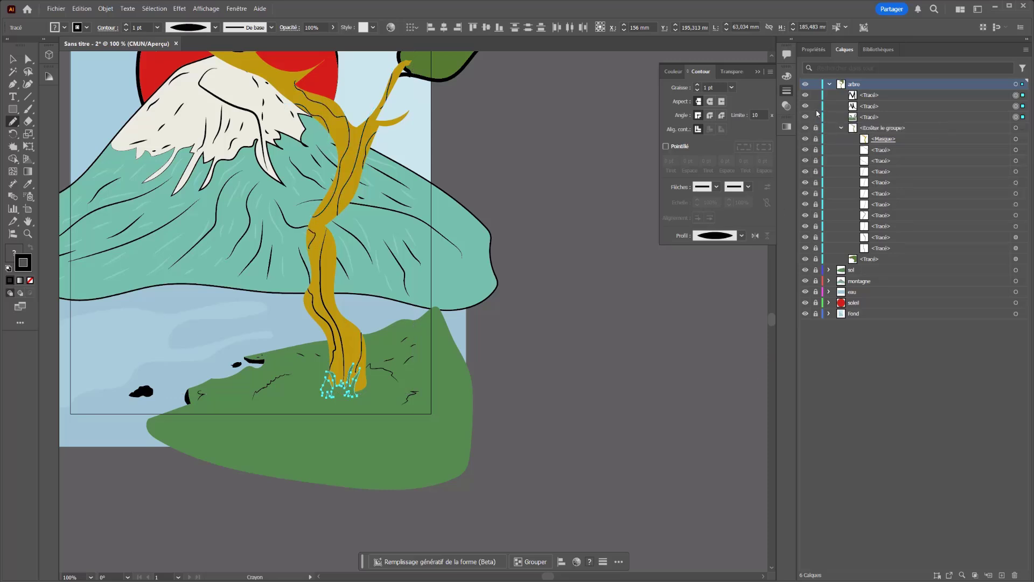
{"action": "left_click_drag", "start_coordinate": [817, 123], "coordinate": [816, 95]}
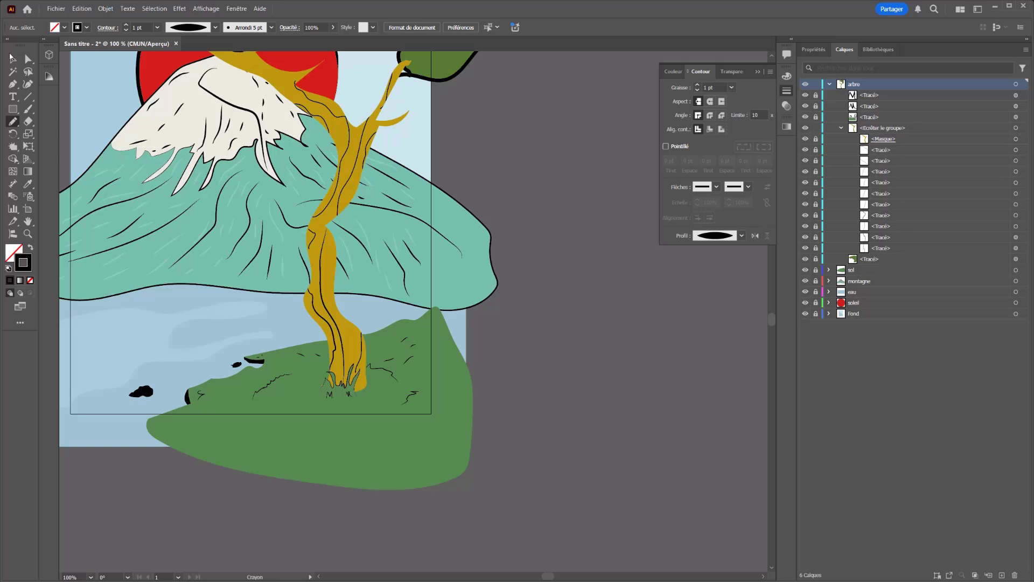
Unlock the bark lines in the clipping group and select the new ones through their identical stroke weight
{"action": "left_click", "coordinate": [12, 58]}
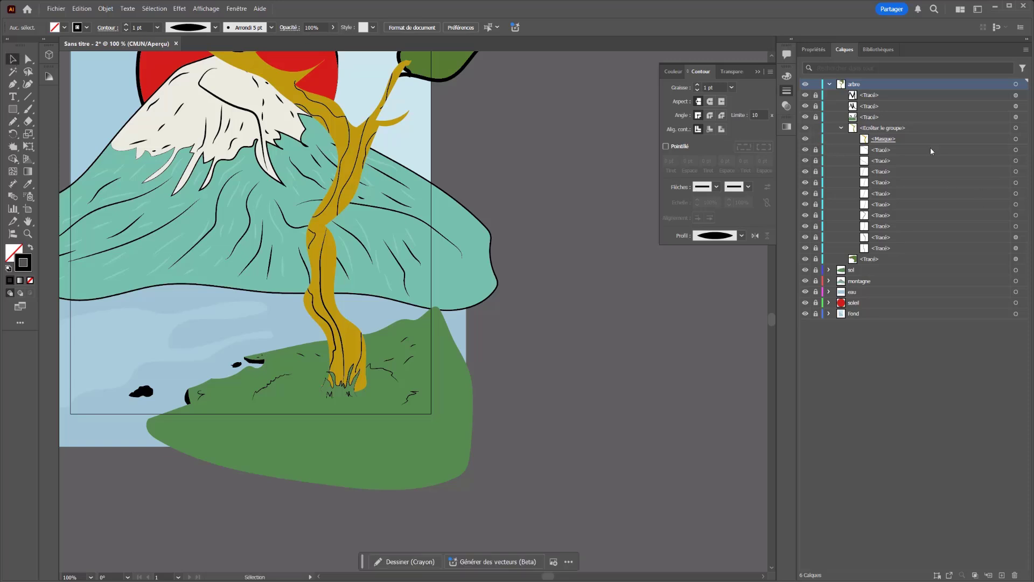
{"action": "left_click_drag", "start_coordinate": [816, 150], "coordinate": [819, 242]}
{"action": "left_click", "coordinate": [1016, 215]}
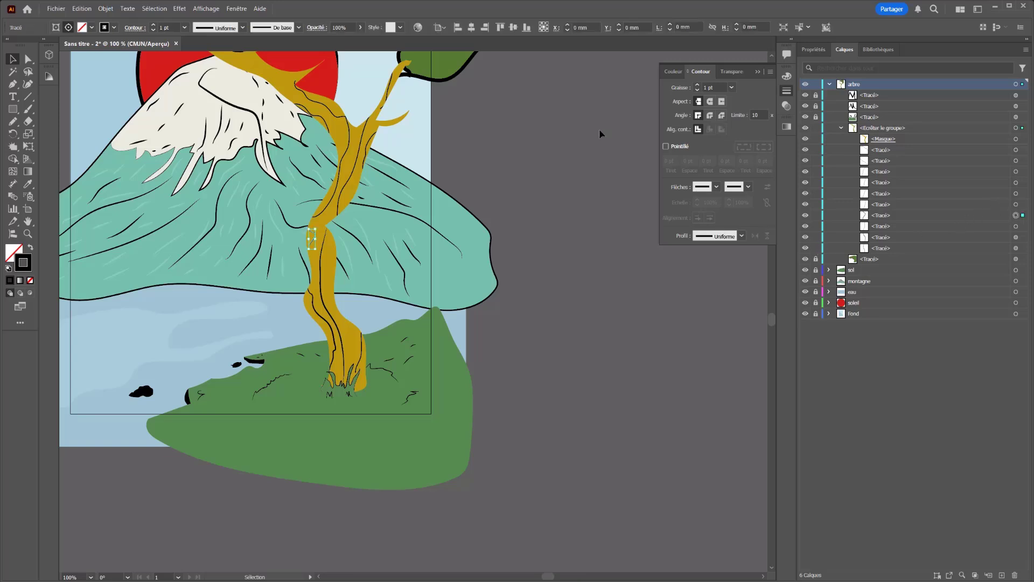
{"action": "left_click", "coordinate": [155, 9]}
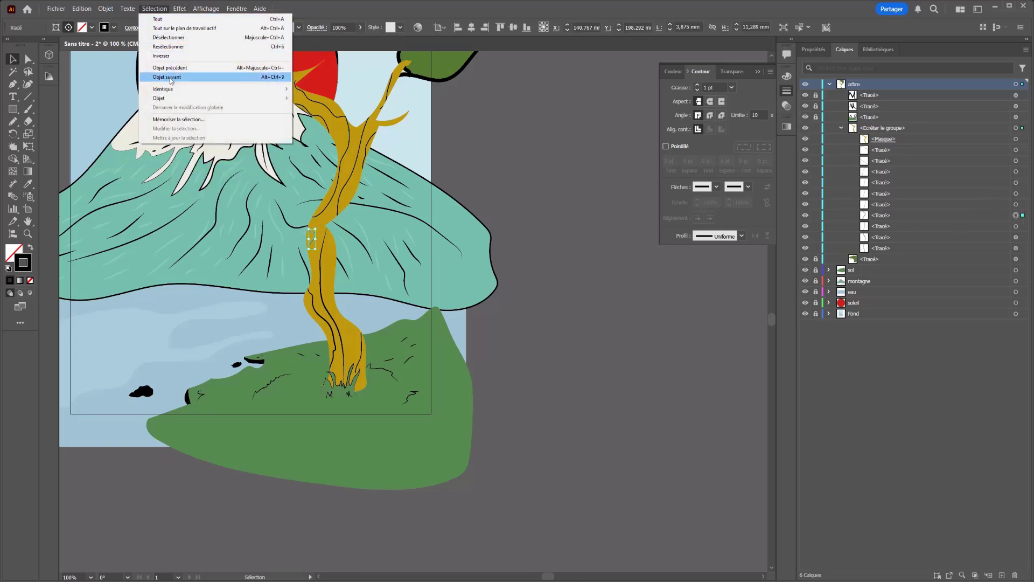
{"action": "mouse_move", "coordinate": [287, 106]}
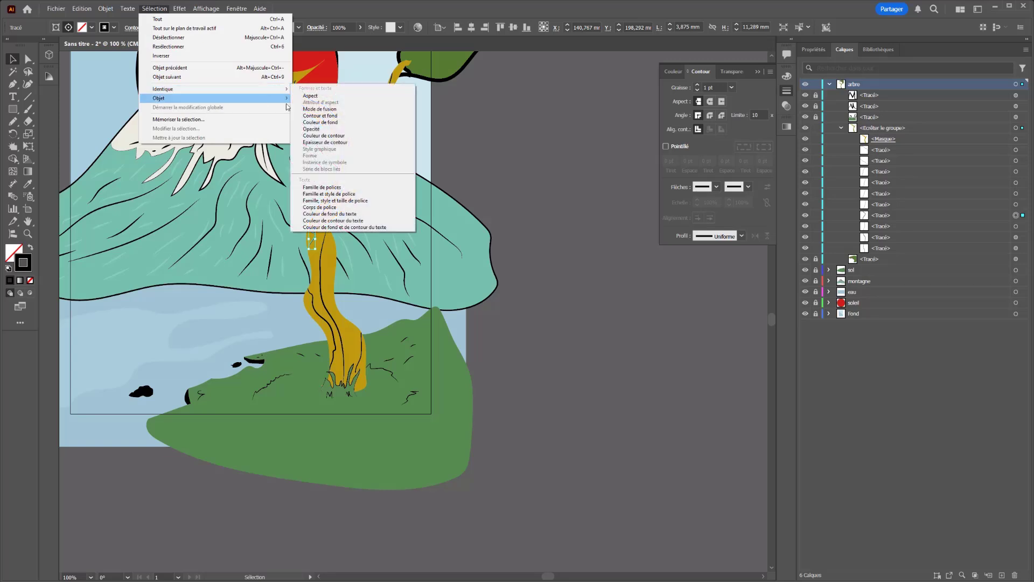
{"action": "left_click", "coordinate": [324, 143]}
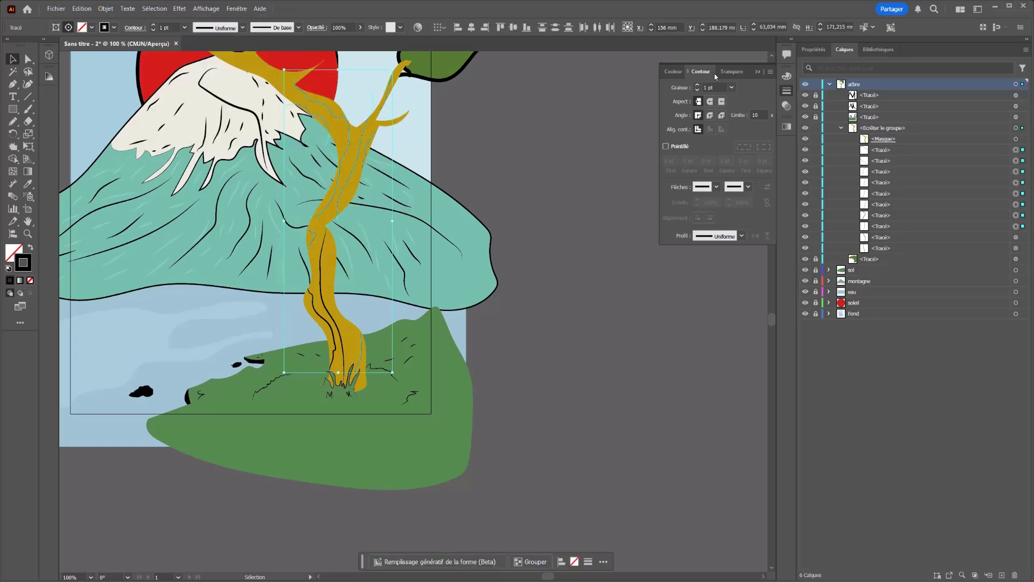
Give the selected bark lines the lens-shaped width profile and a 2 pt stroke, and deselect them
{"action": "left_click", "coordinate": [741, 239]}
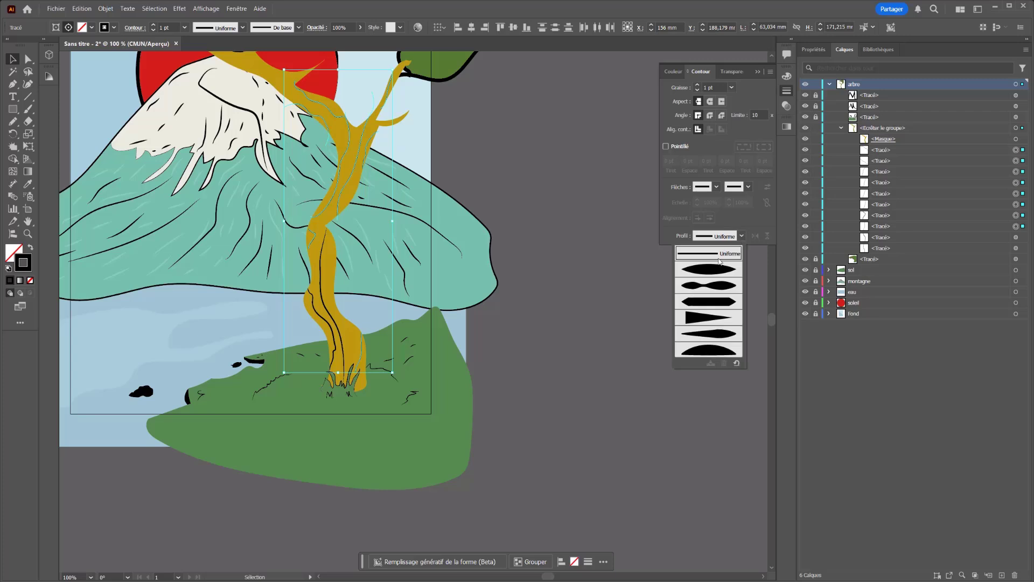
{"action": "left_click", "coordinate": [710, 273]}
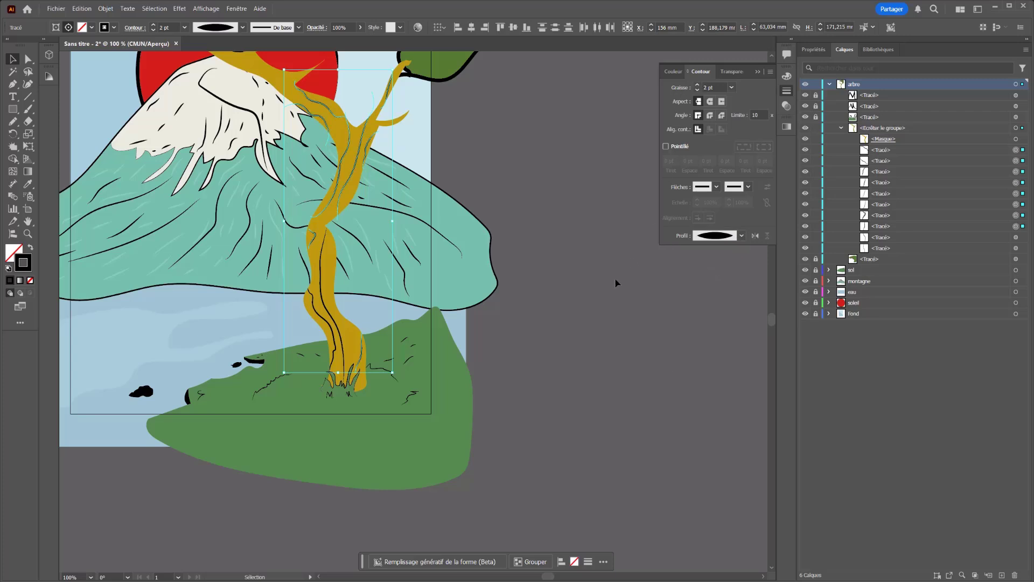
{"action": "left_click", "coordinate": [600, 261]}
Move the upper end anchor of the bark line beside the small pointed branch further up along the main branch with Direct Selection
{"action": "left_click_drag", "start_coordinate": [550, 83], "coordinate": [610, 258]}
{"action": "left_click", "coordinate": [387, 239]}
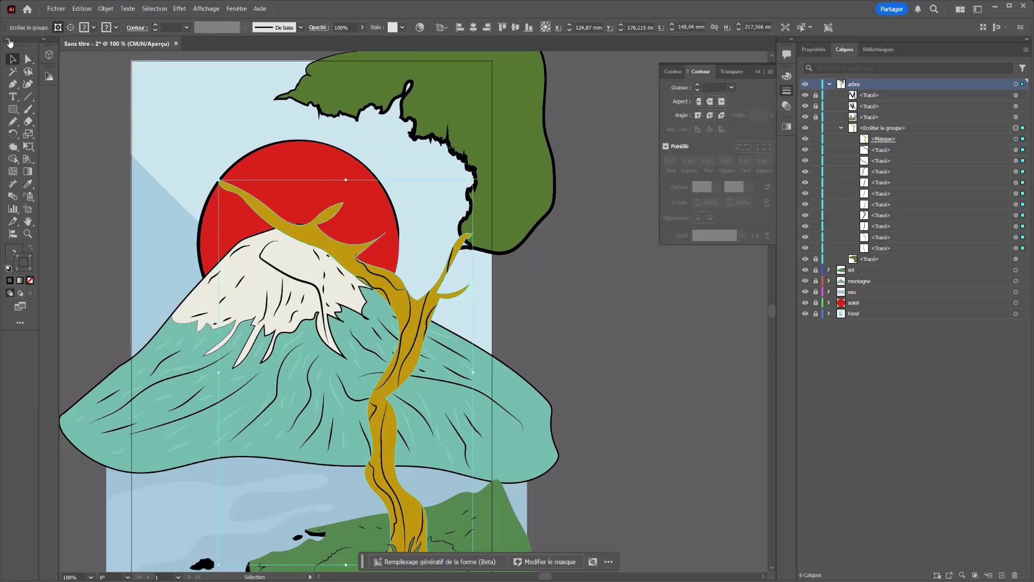
{"action": "key", "text": "a"}
{"action": "scroll", "coordinate": [356, 257], "scroll_direction": "up", "scroll_amount": 4}
{"action": "left_click", "coordinate": [419, 338]}
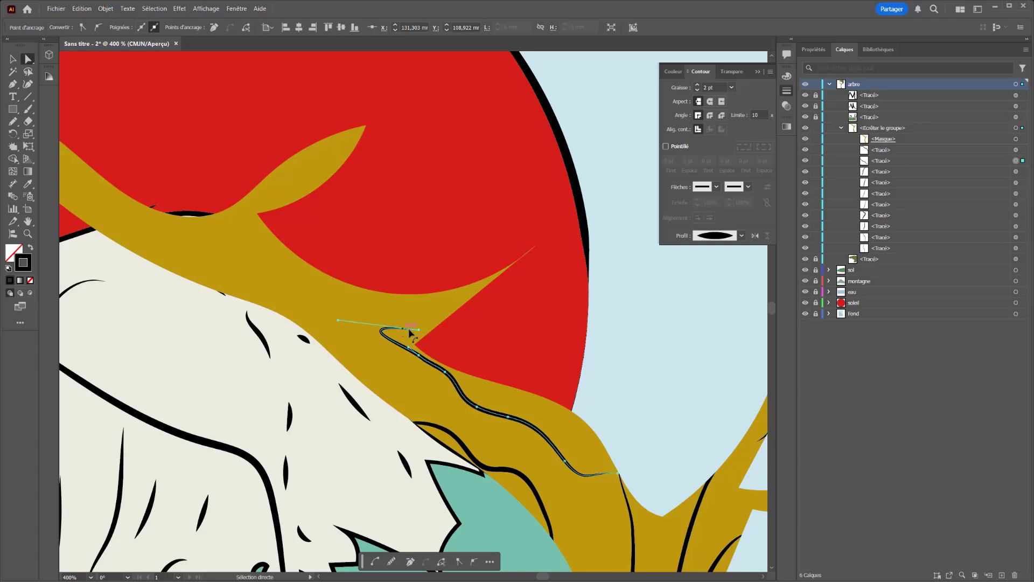
{"action": "left_click_drag", "start_coordinate": [420, 336], "coordinate": [372, 268]}
Draw four bark lines with the Pencil along the branch crossing the sun and its offshoot, spanning about 77 × 52 mm together
{"action": "left_click", "coordinate": [13, 121]}
{"action": "scroll", "coordinate": [239, 218], "scroll_direction": "down", "scroll_amount": 4}
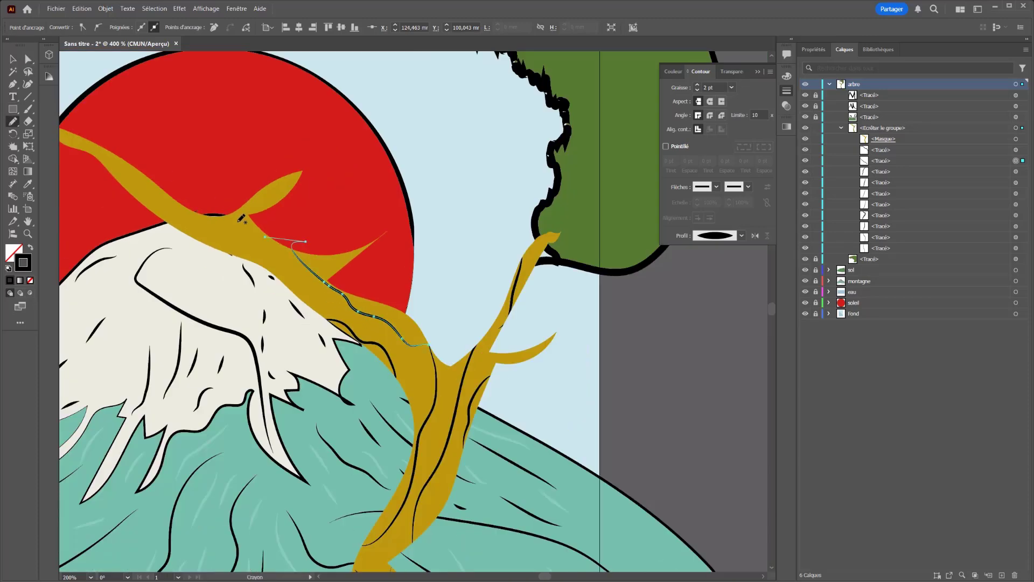
{"action": "mouse_move", "coordinate": [108, 159]}
{"action": "left_mouse_down"}
{"action": "mouse_move", "coordinate": [256, 269]}
{"action": "mouse_move", "coordinate": [307, 293]}
{"action": "left_mouse_up"}
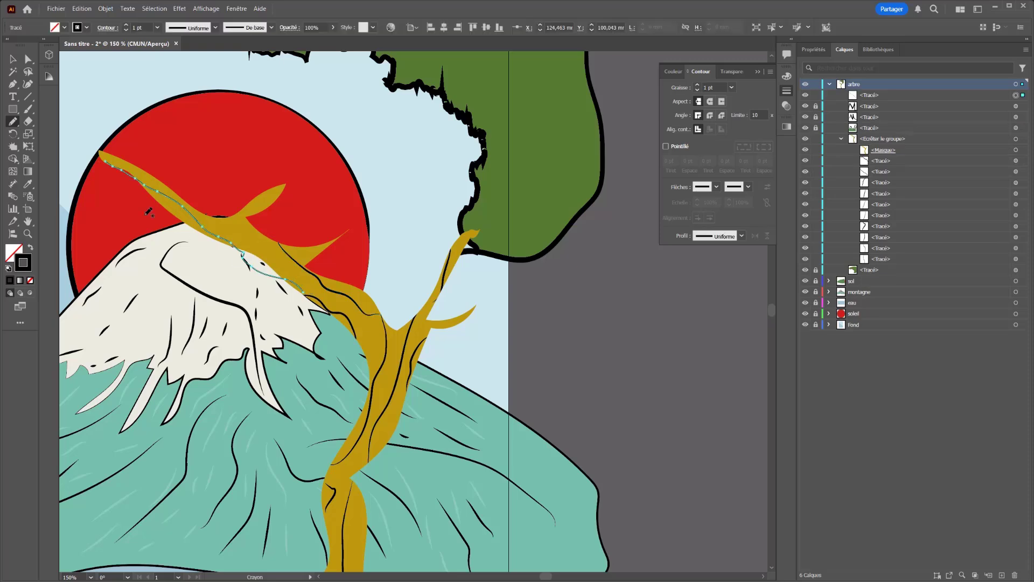
{"action": "left_click_drag", "start_coordinate": [287, 185], "coordinate": [227, 207]}
{"action": "left_click_drag", "start_coordinate": [115, 155], "coordinate": [177, 185]}
{"action": "left_click_drag", "start_coordinate": [214, 215], "coordinate": [280, 240]}
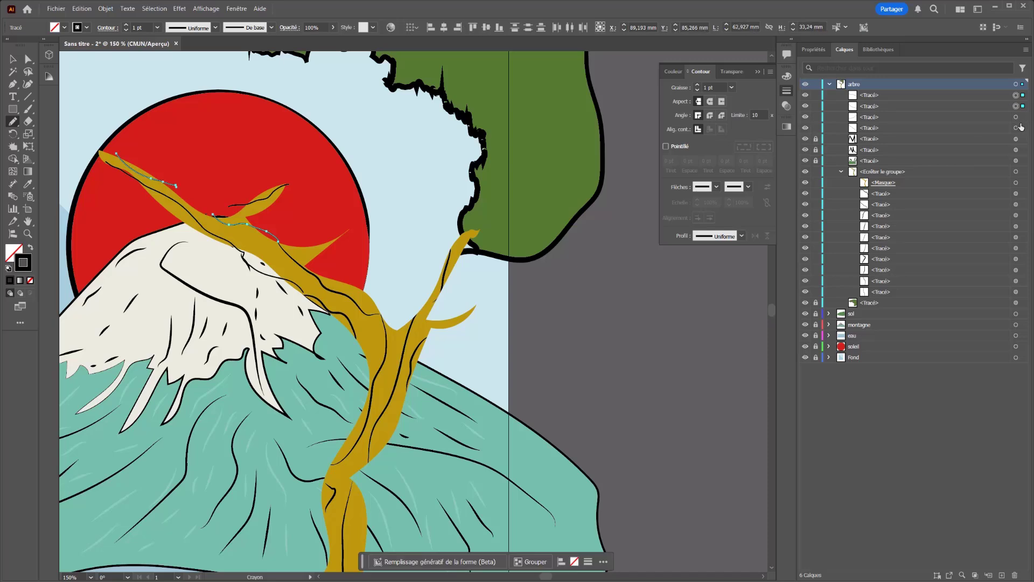
Select all four new branch lines and apply the lens-shaped width profile to them
{"action": "left_click", "coordinate": [1022, 106], "text": "shift"}
{"action": "left_click", "coordinate": [1023, 117], "text": "shift"}
{"action": "left_click", "coordinate": [1022, 128], "text": "shift"}
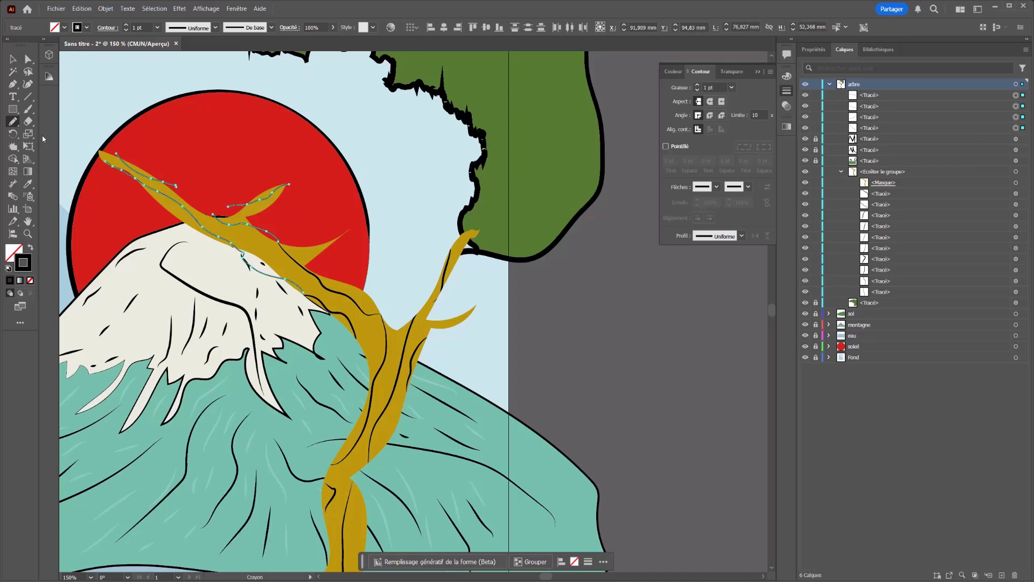
{"action": "left_click", "coordinate": [214, 28]}
{"action": "left_click", "coordinate": [193, 64]}
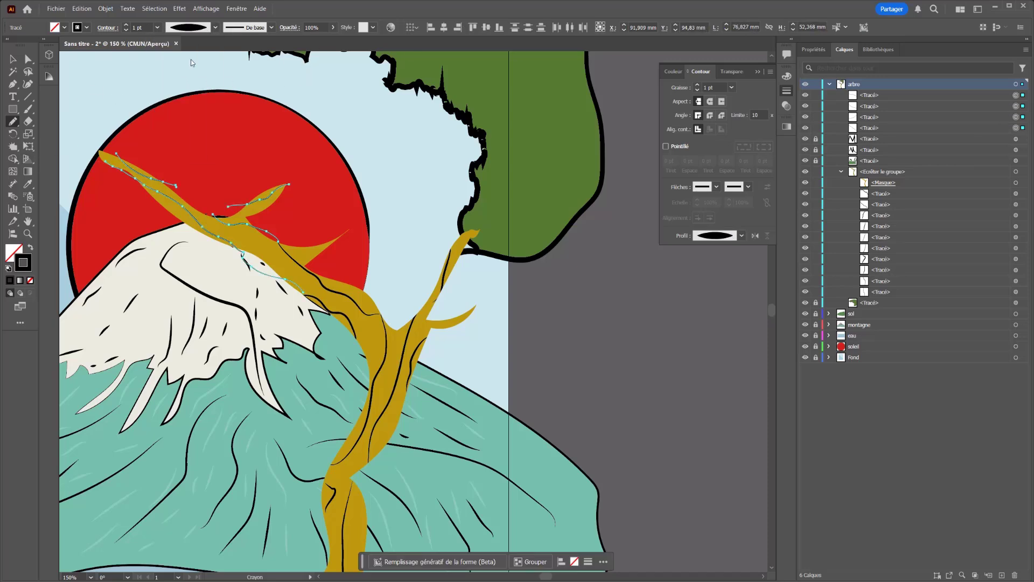
Move the four branch lines into the trunk's clipping group beneath its mask and deselect them
{"action": "left_click", "coordinate": [869, 118]}
{"action": "left_click", "coordinate": [875, 130]}
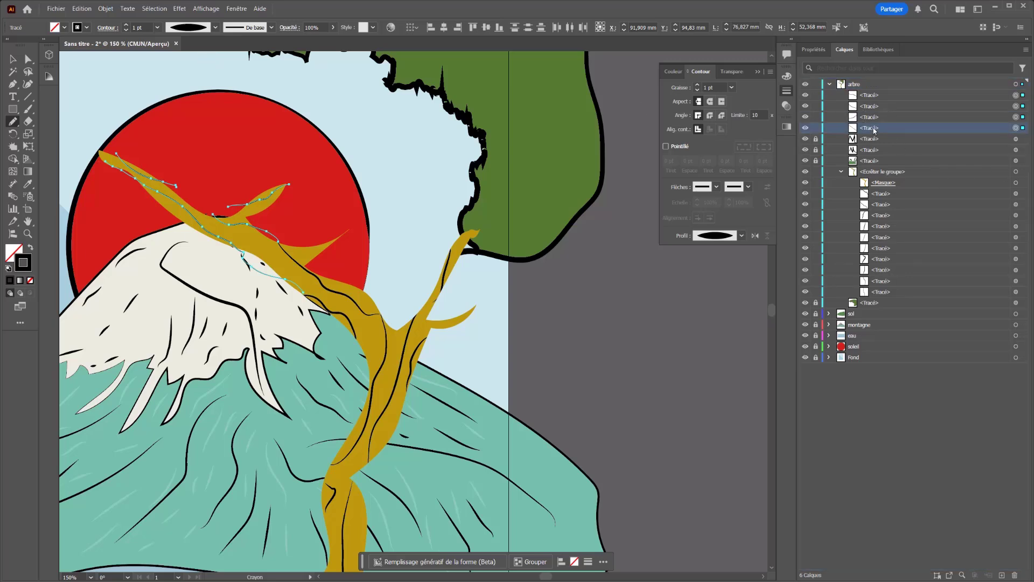
{"action": "left_click", "coordinate": [873, 99], "text": "shift"}
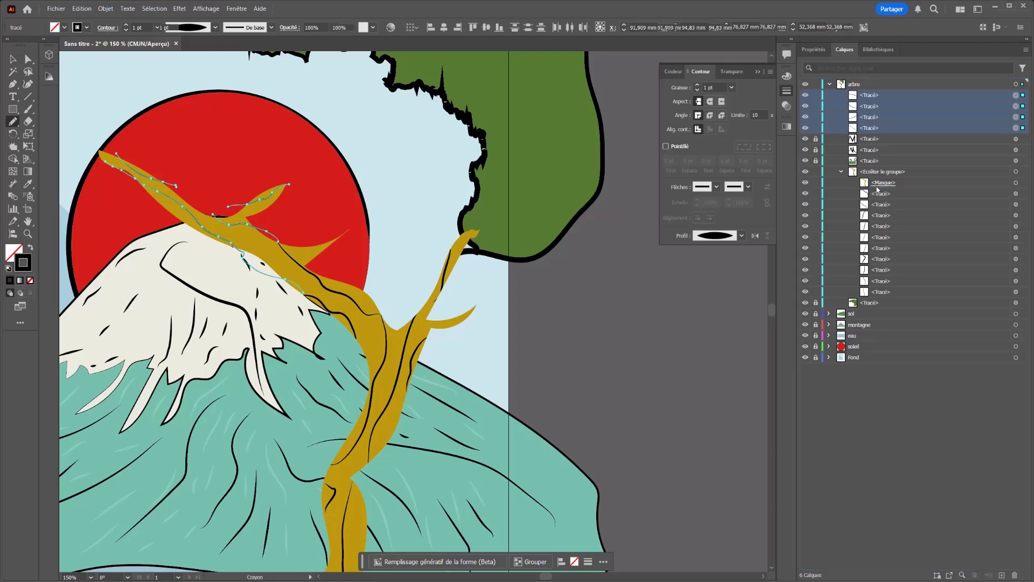
{"action": "left_click_drag", "start_coordinate": [878, 189], "coordinate": [880, 192]}
{"action": "key", "text": "v"}
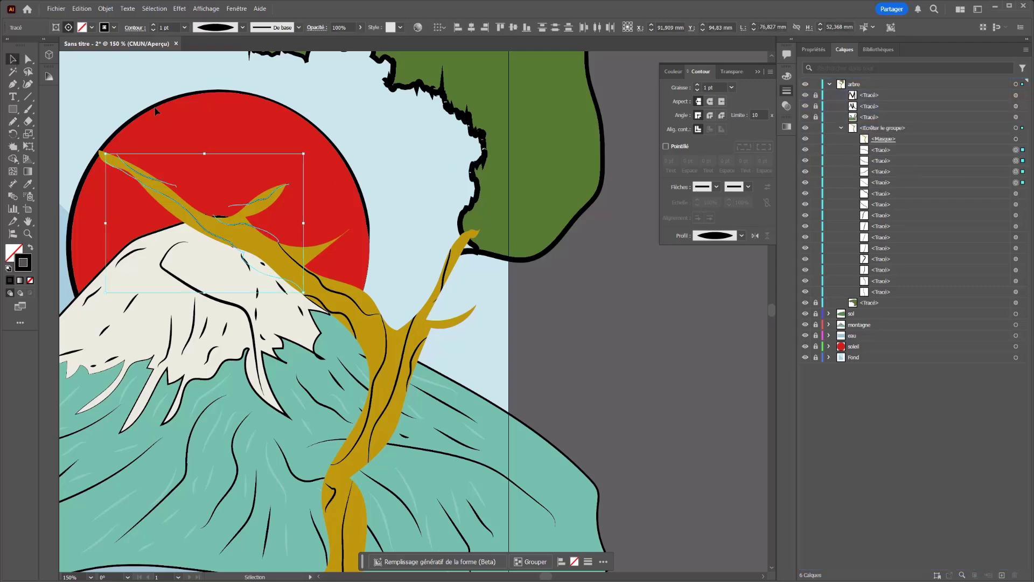
{"action": "left_click", "coordinate": [213, 126]}
Collapse the trunk's clipping group and the arbre layer, and add a new layer above arbre
{"action": "scroll", "coordinate": [518, 227], "scroll_direction": "down", "scroll_amount": 2}
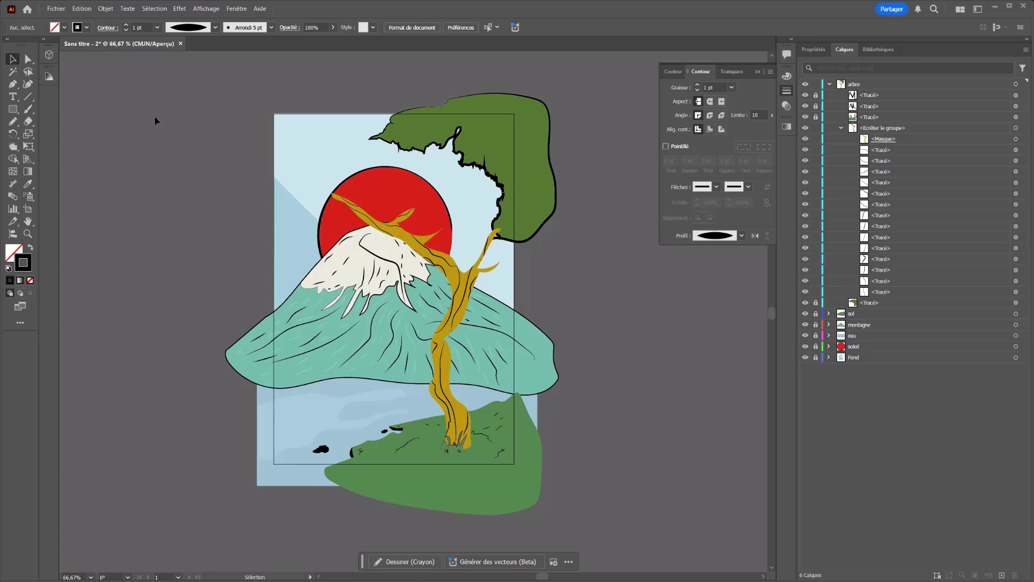
{"action": "left_click", "coordinate": [14, 122]}
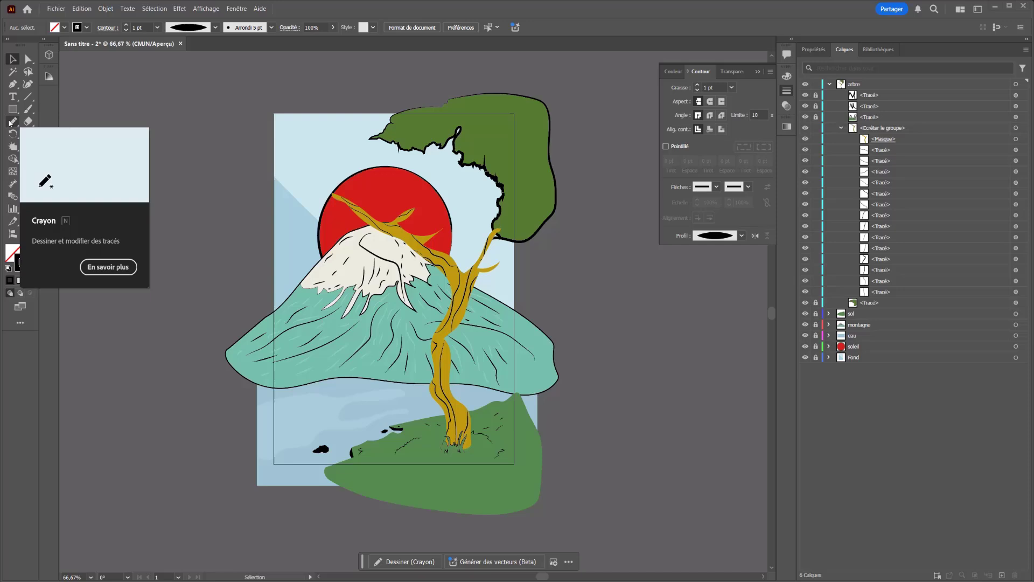
{"action": "left_click", "coordinate": [842, 128]}
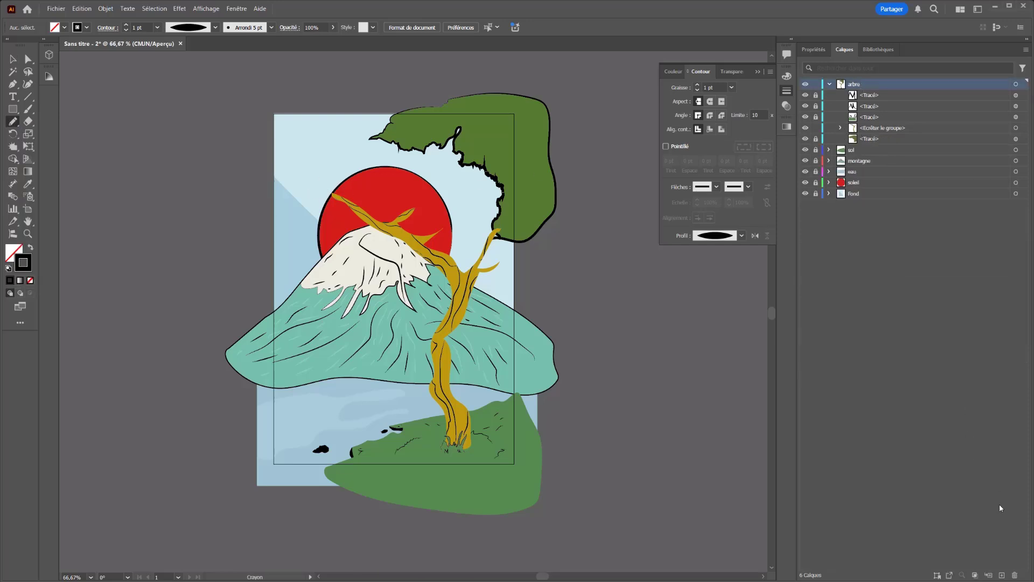
{"action": "left_click", "coordinate": [1003, 574]}
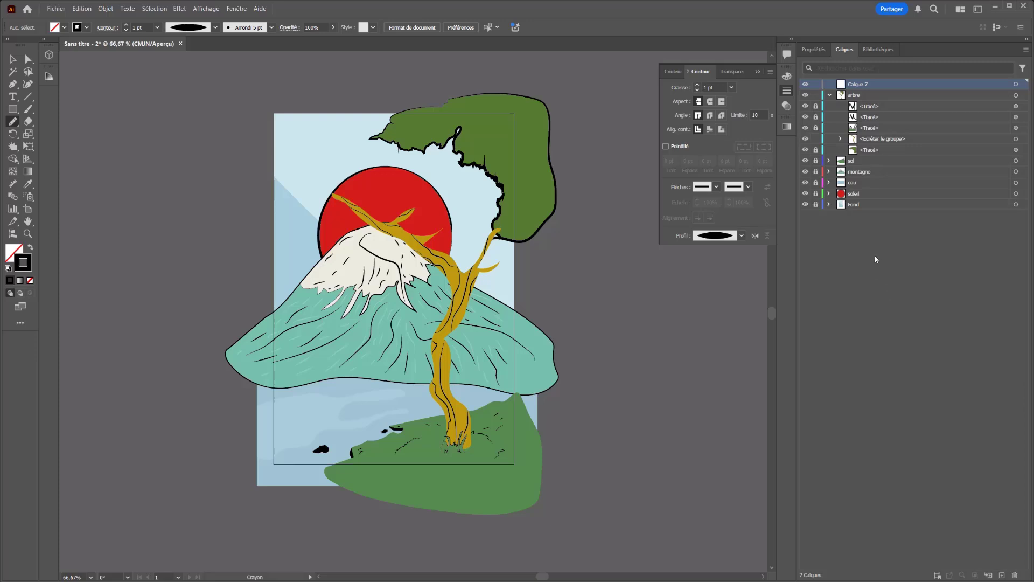
{"action": "left_click", "coordinate": [830, 96]}
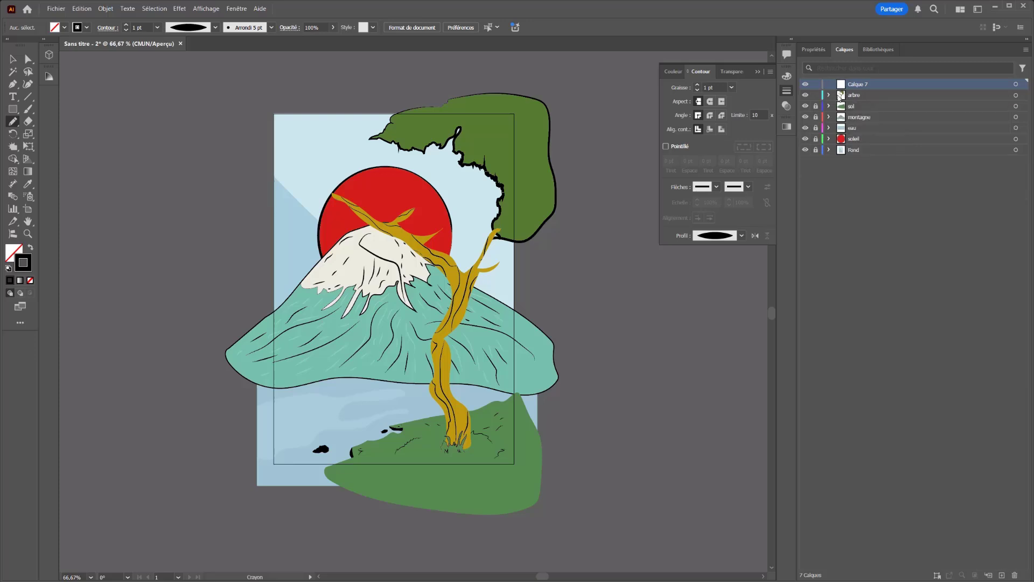
Add another new layer, place it between arbre and sol, and activate the topmost layer
{"action": "left_click", "coordinate": [1001, 575]}
{"action": "left_click_drag", "start_coordinate": [869, 90], "coordinate": [865, 112]}
{"action": "left_click", "coordinate": [862, 84]}
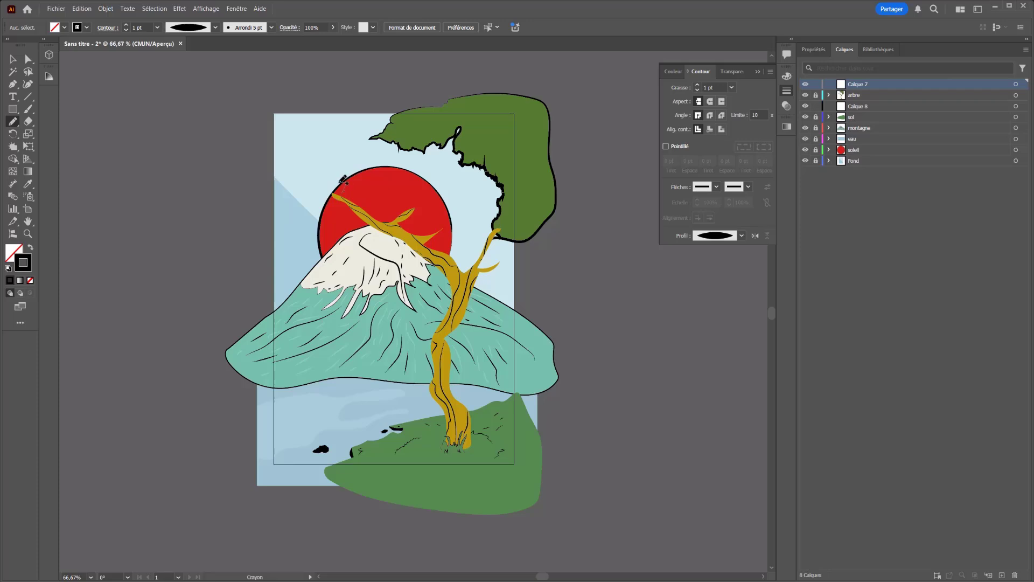
Set the Pencil tool's fidelity fully to Arrondi for smoother freehand outlines
{"action": "mouse_move", "coordinate": [342, 182]}
{"action": "left_mouse_down"}
{"action": "mouse_move", "coordinate": [304, 184]}
{"action": "mouse_move", "coordinate": [310, 202]}
{"action": "mouse_move", "coordinate": [345, 204]}
{"action": "left_mouse_up"}
{"action": "key", "text": "ctrl+shift+a"}
{"action": "double_click", "coordinate": [13, 121]}
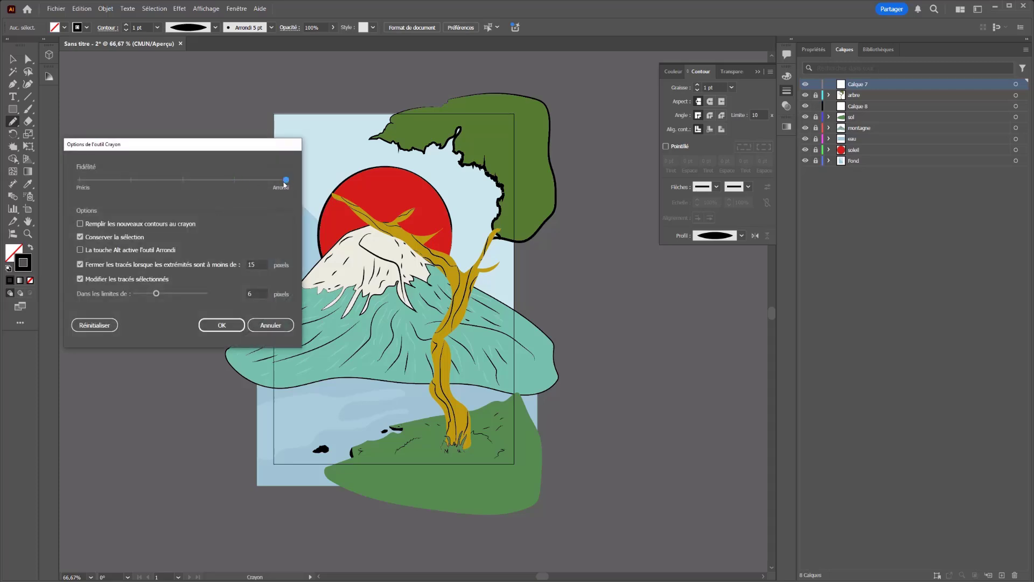
{"action": "left_click", "coordinate": [216, 326]}
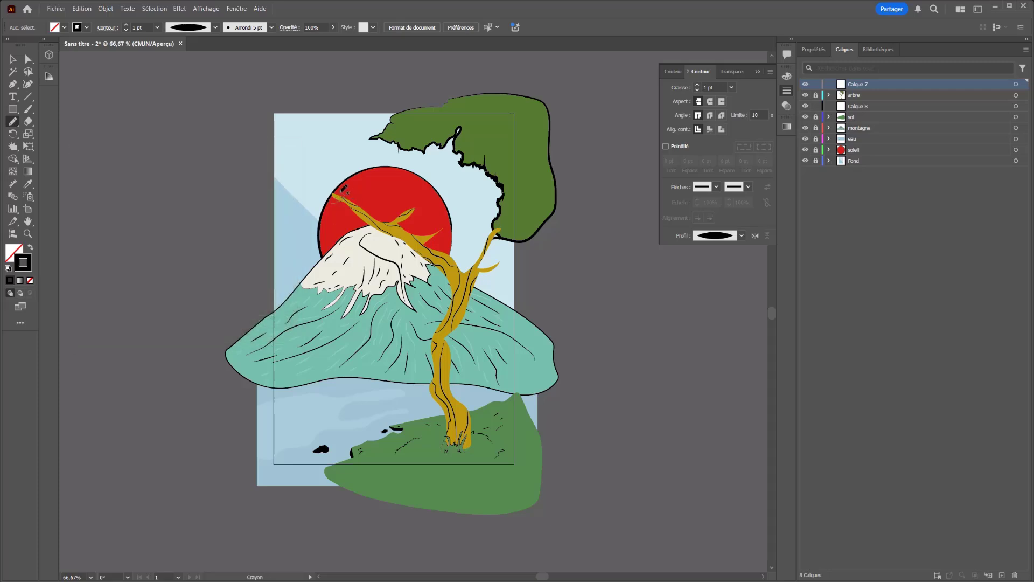
Draw five closed foliage outlines around the branch tips with the Pencil and move the one beside the trunk's fork to Calque 8
{"action": "mouse_move", "coordinate": [340, 181]}
{"action": "left_mouse_down"}
{"action": "mouse_move", "coordinate": [315, 177]}
{"action": "mouse_move", "coordinate": [296, 192]}
{"action": "mouse_move", "coordinate": [303, 203]}
{"action": "mouse_move", "coordinate": [340, 190]}
{"action": "left_mouse_up"}
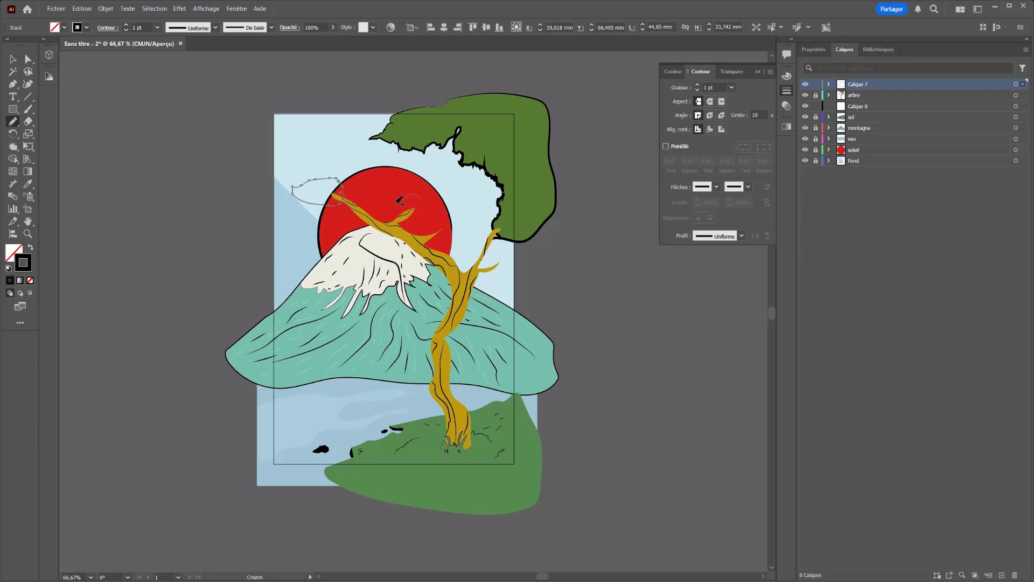
{"action": "left_click_drag", "start_coordinate": [446, 202], "coordinate": [415, 195]}
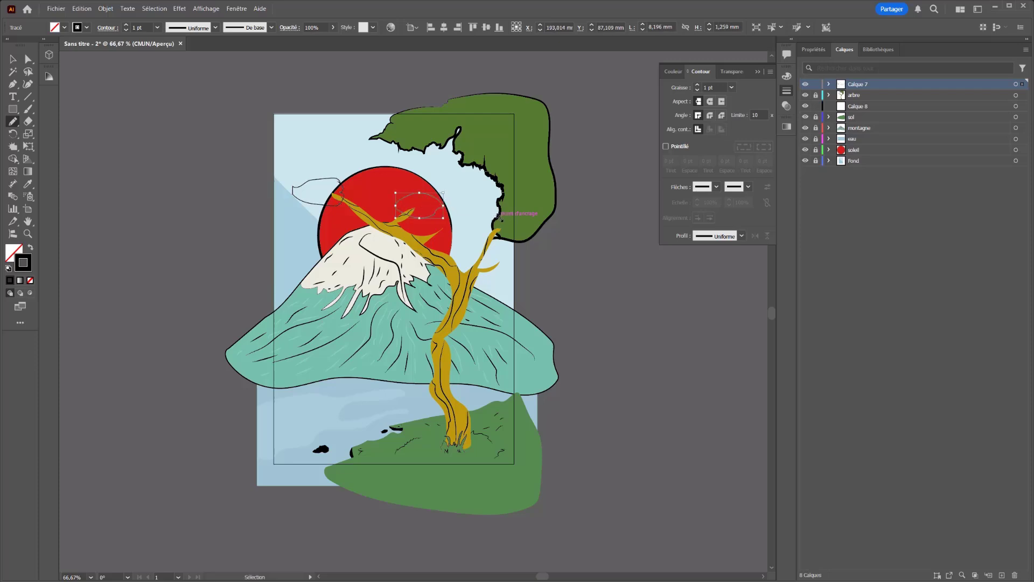
{"action": "mouse_move", "coordinate": [509, 211]}
{"action": "left_mouse_down"}
{"action": "mouse_move", "coordinate": [495, 210]}
{"action": "mouse_move", "coordinate": [478, 226]}
{"action": "mouse_move", "coordinate": [506, 249]}
{"action": "mouse_move", "coordinate": [524, 240]}
{"action": "mouse_move", "coordinate": [509, 211]}
{"action": "left_mouse_up"}
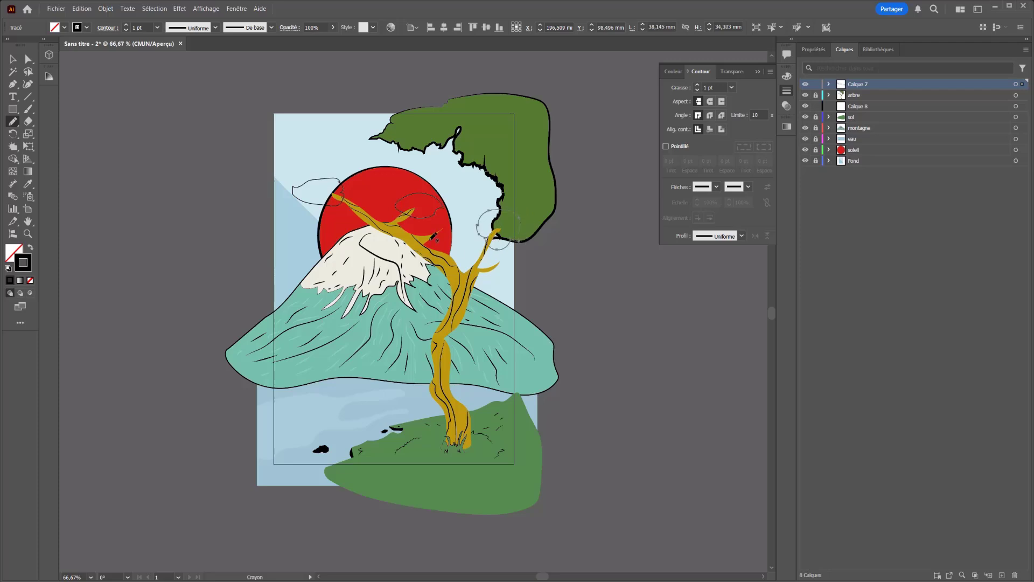
{"action": "mouse_move", "coordinate": [488, 268]}
{"action": "left_mouse_down"}
{"action": "mouse_move", "coordinate": [512, 254]}
{"action": "mouse_move", "coordinate": [499, 275]}
{"action": "mouse_move", "coordinate": [508, 258]}
{"action": "left_mouse_up"}
{"action": "mouse_move", "coordinate": [438, 253]}
{"action": "left_mouse_down"}
{"action": "mouse_move", "coordinate": [466, 260]}
{"action": "mouse_move", "coordinate": [470, 226]}
{"action": "mouse_move", "coordinate": [458, 218]}
{"action": "mouse_move", "coordinate": [436, 244]}
{"action": "left_mouse_up"}
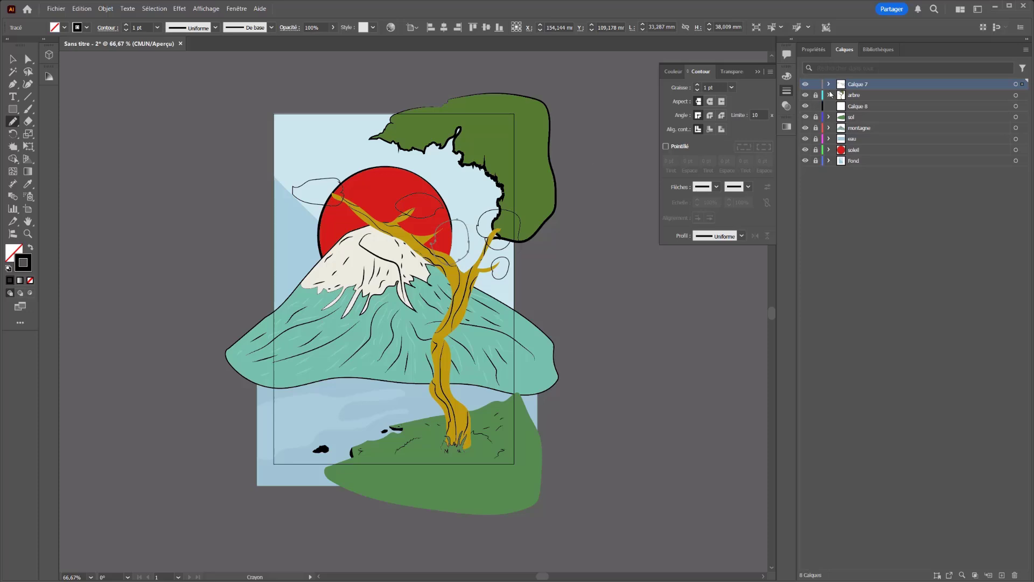
{"action": "left_click_drag", "start_coordinate": [1026, 106], "coordinate": [1023, 107]}
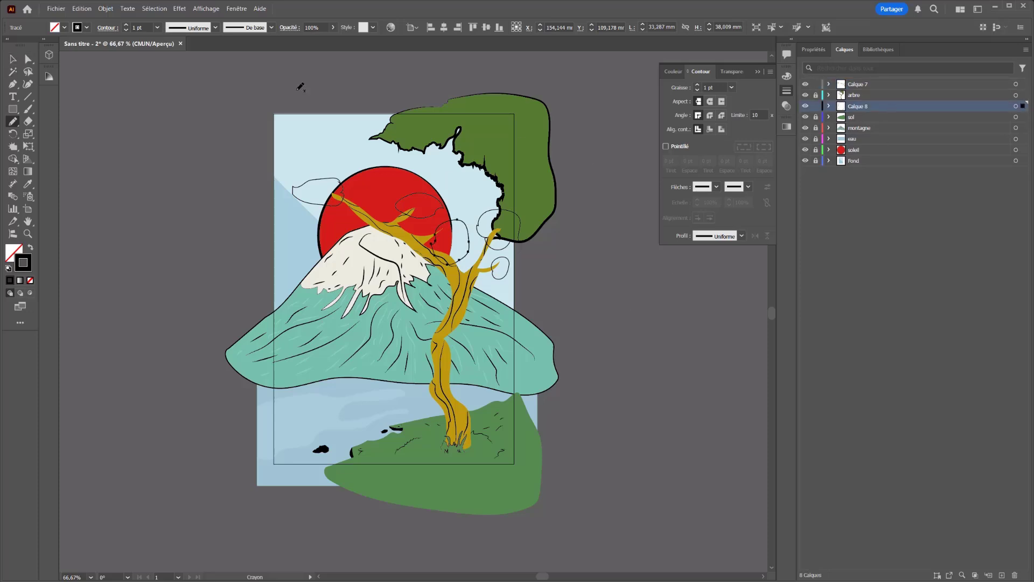
Select all five foliage outlines on Calque 7 and Calque 8 and fill them with the off-white of the mountain's snowcap
{"action": "left_click", "coordinate": [1023, 85]}
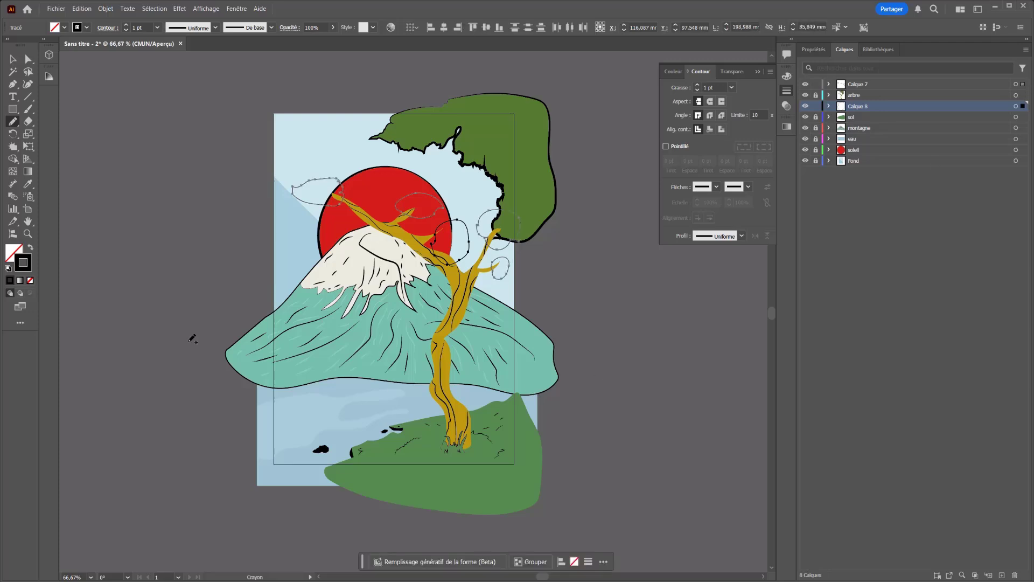
{"action": "left_click", "coordinate": [15, 252]}
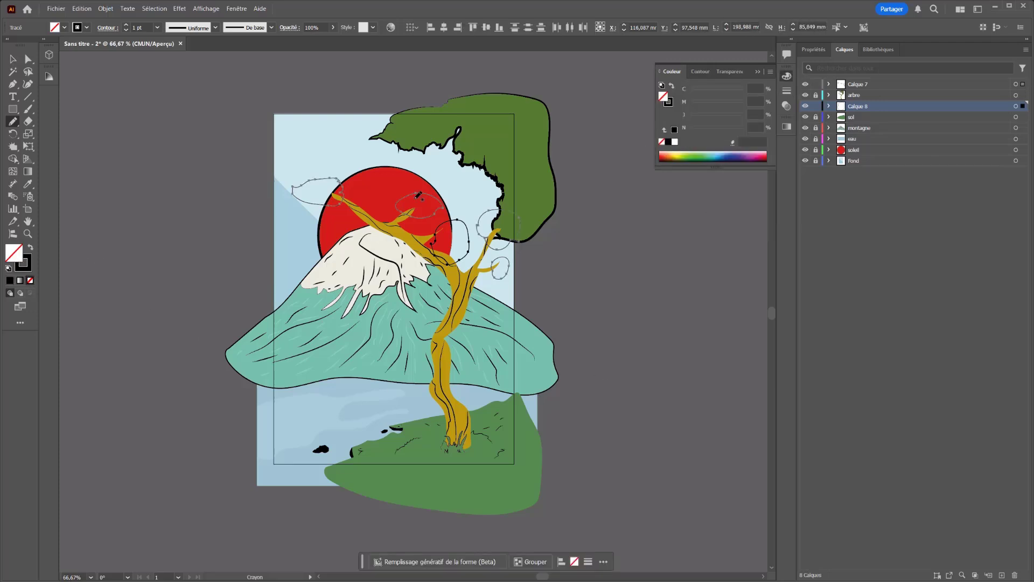
{"action": "key", "text": "i"}
{"action": "left_click", "coordinate": [361, 272]}
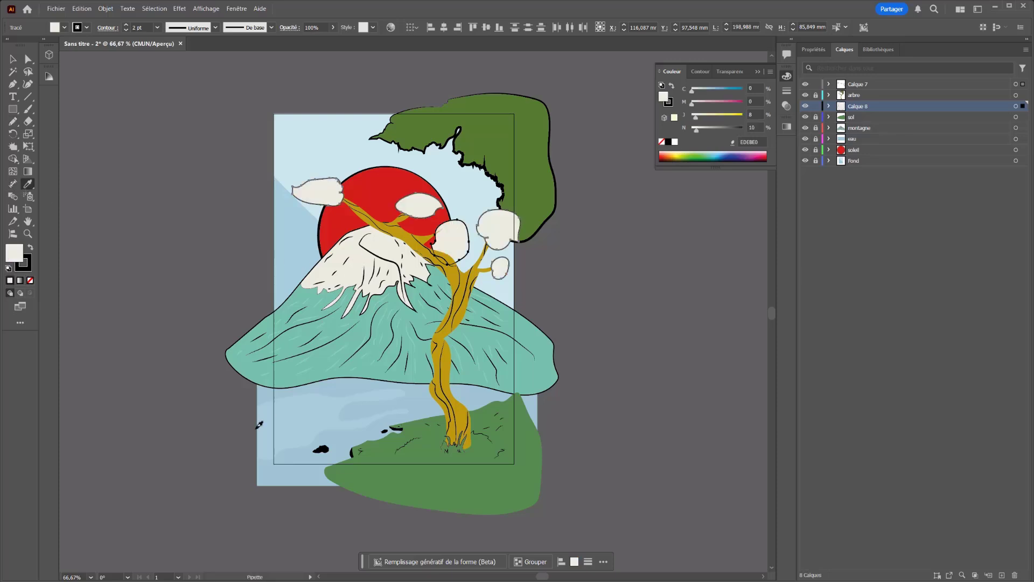
Apply the lens-shaped width profile to the strokes of the five foliage shapes and deselect them
{"action": "left_click", "coordinate": [30, 271]}
{"action": "left_click", "coordinate": [215, 29]}
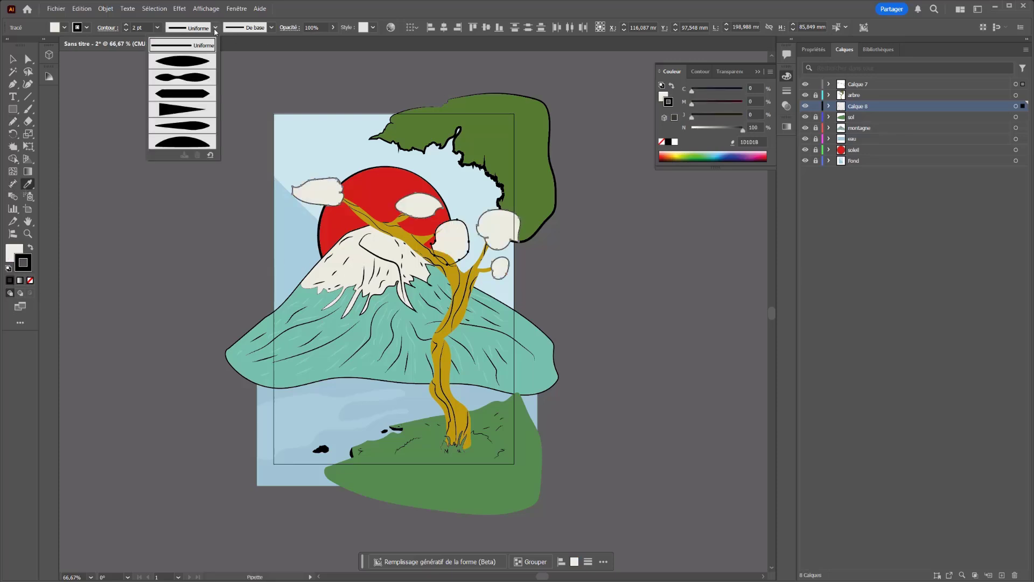
{"action": "left_click", "coordinate": [184, 61]}
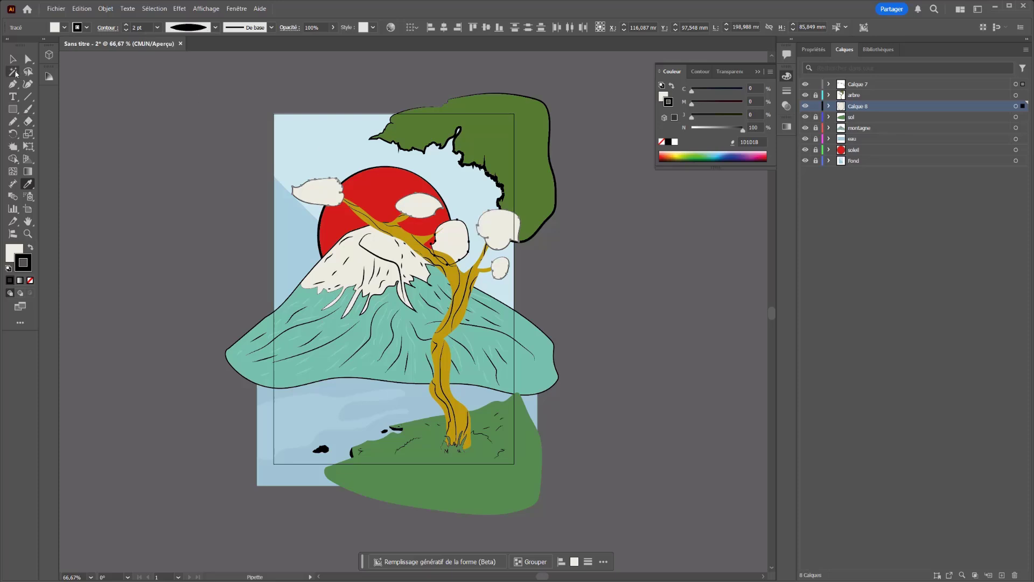
{"action": "left_click", "coordinate": [13, 60]}
{"action": "left_click", "coordinate": [266, 267]}
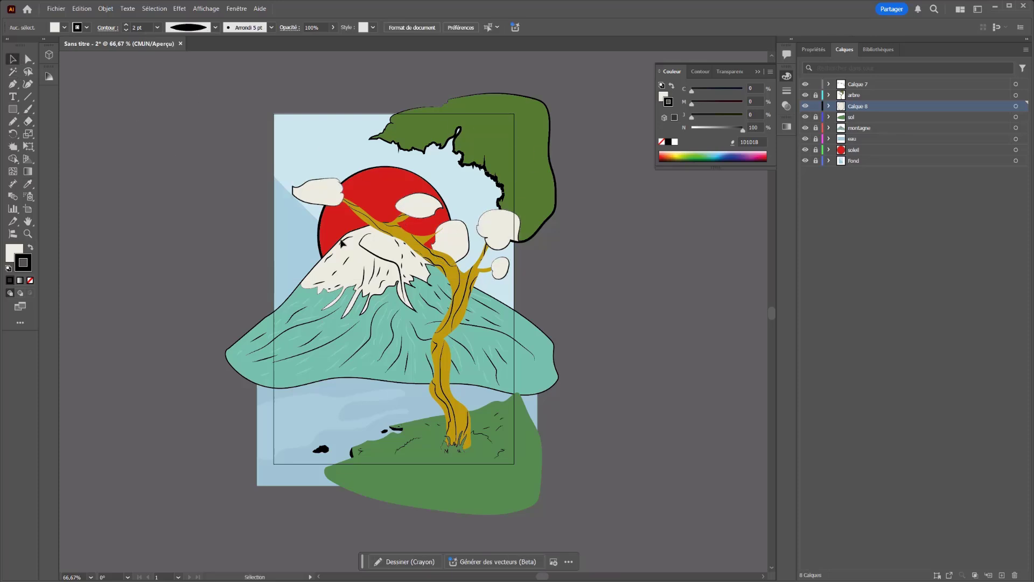
Select the five off-white foliage shapes and set their stroke weight to 3 pt
{"action": "scroll", "coordinate": [358, 232], "scroll_direction": "up", "scroll_amount": 1}
{"action": "left_click", "coordinate": [264, 171]}
{"action": "left_click", "coordinate": [453, 184], "text": "shift"}
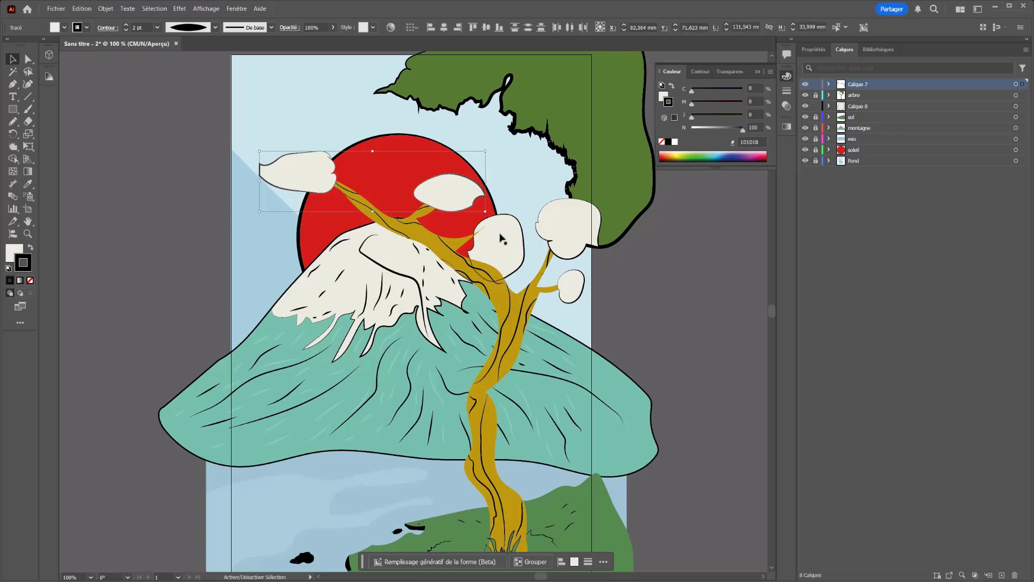
{"action": "left_click", "coordinate": [512, 248], "text": "shift"}
{"action": "left_click", "coordinate": [563, 231], "text": "shift"}
{"action": "left_click", "coordinate": [573, 283], "text": "shift"}
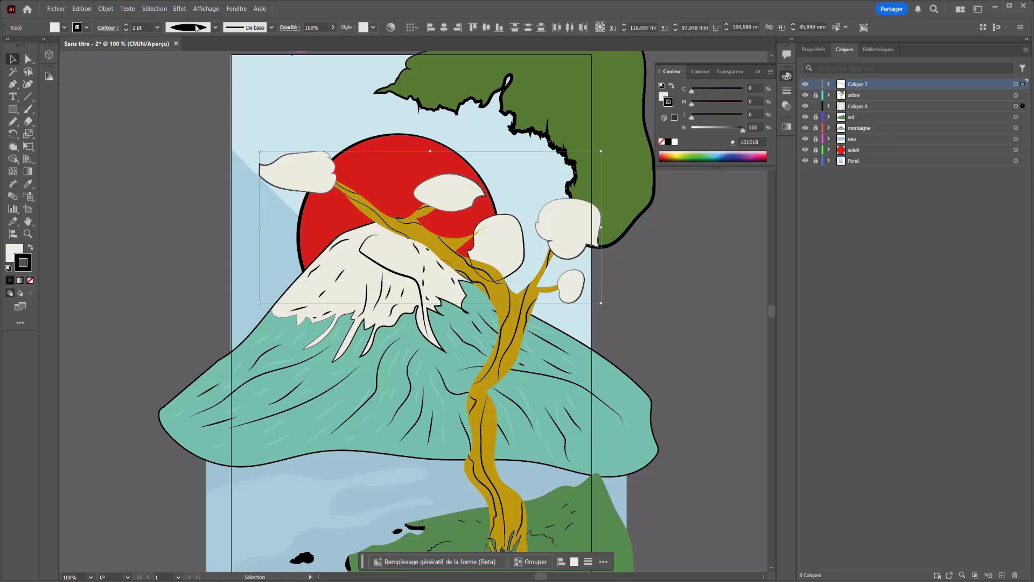
{"action": "left_click", "coordinate": [126, 26]}
{"action": "left_click", "coordinate": [126, 26]}
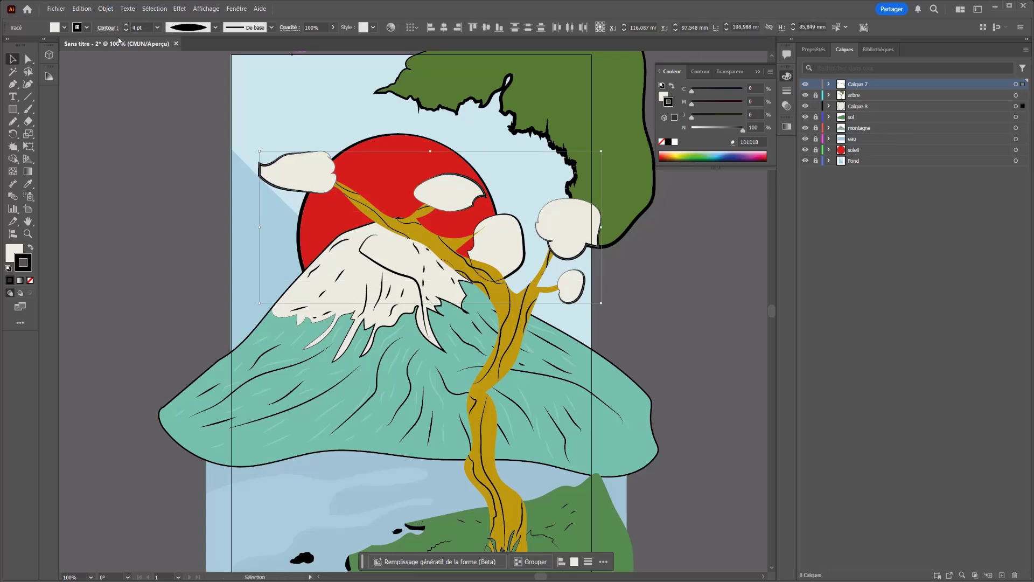
{"action": "left_click", "coordinate": [126, 31]}
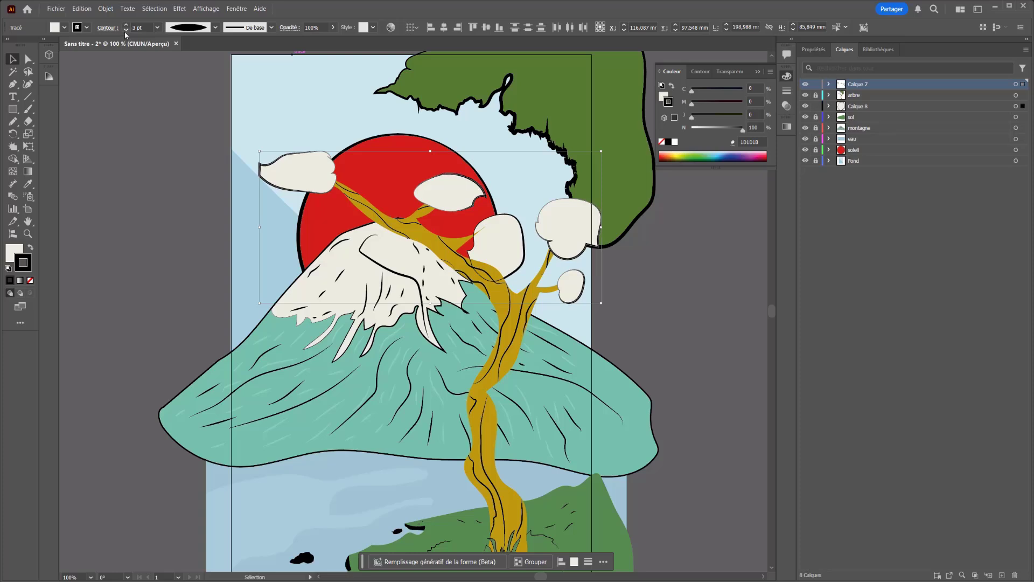
Reshape the pointed tip of the leftmost foliage shape and the notch of the one over the sun by adjusting their anchor points
{"action": "left_click", "coordinate": [28, 58]}
{"action": "left_click", "coordinate": [253, 178]}
{"action": "left_click", "coordinate": [262, 177]}
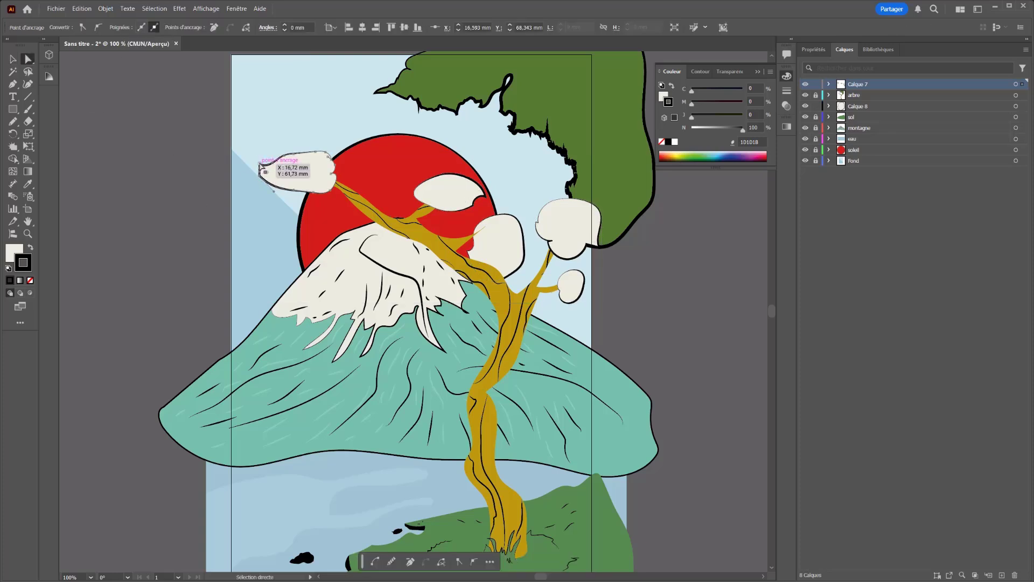
{"action": "left_click_drag", "start_coordinate": [268, 167], "coordinate": [272, 170]}
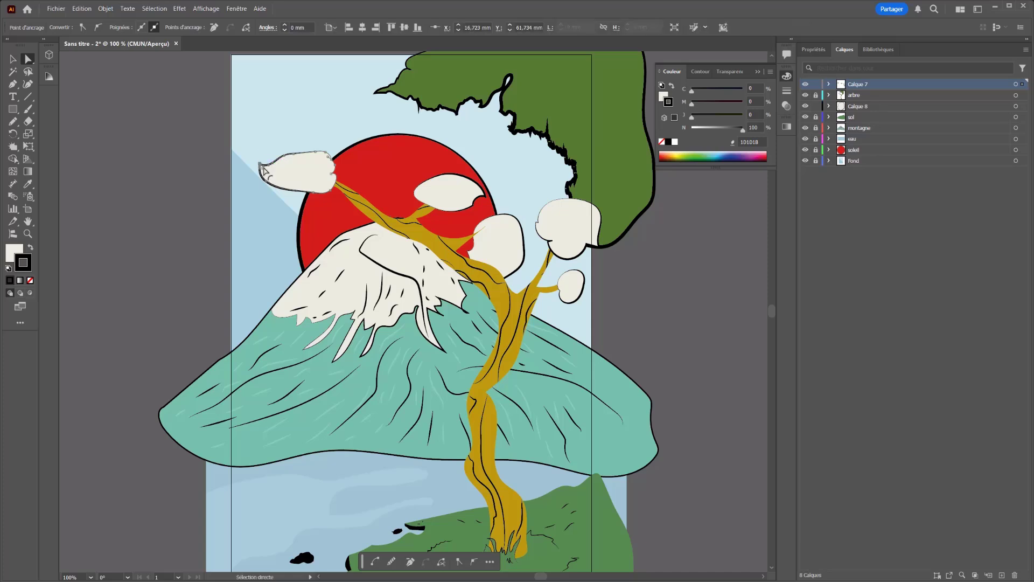
{"action": "left_click", "coordinate": [486, 195]}
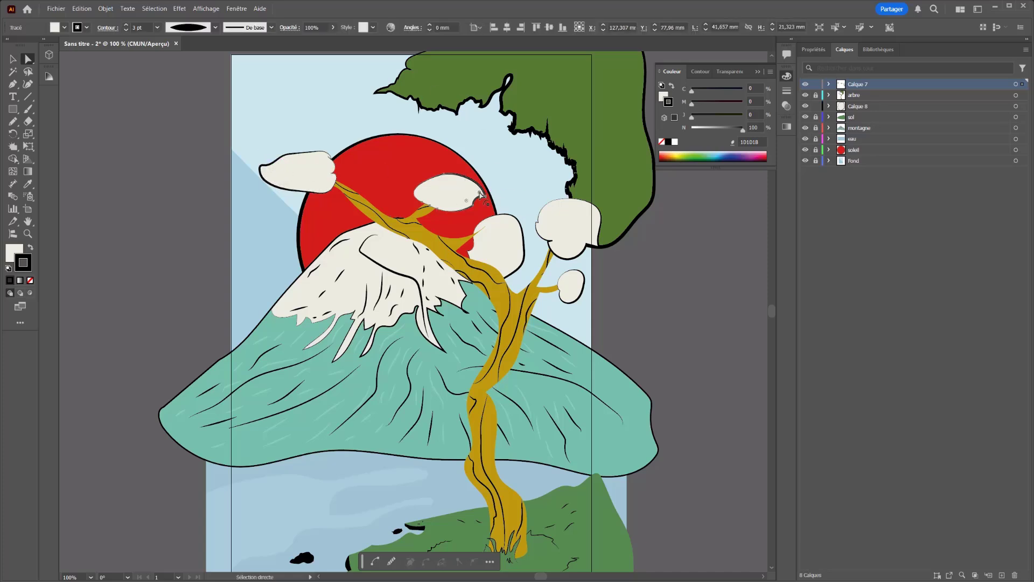
{"action": "left_click", "coordinate": [500, 296]}
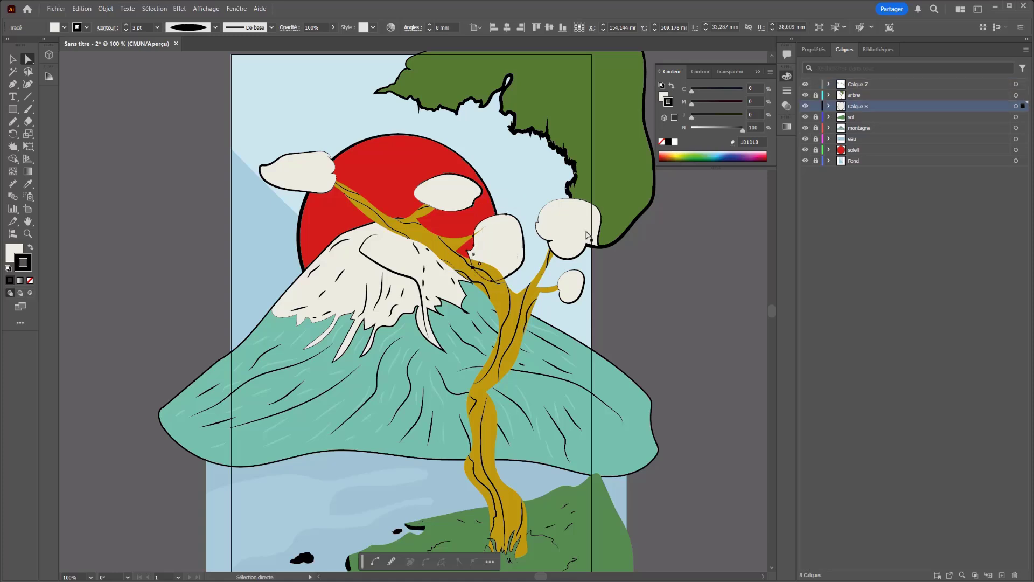
{"action": "left_click", "coordinate": [560, 282]}
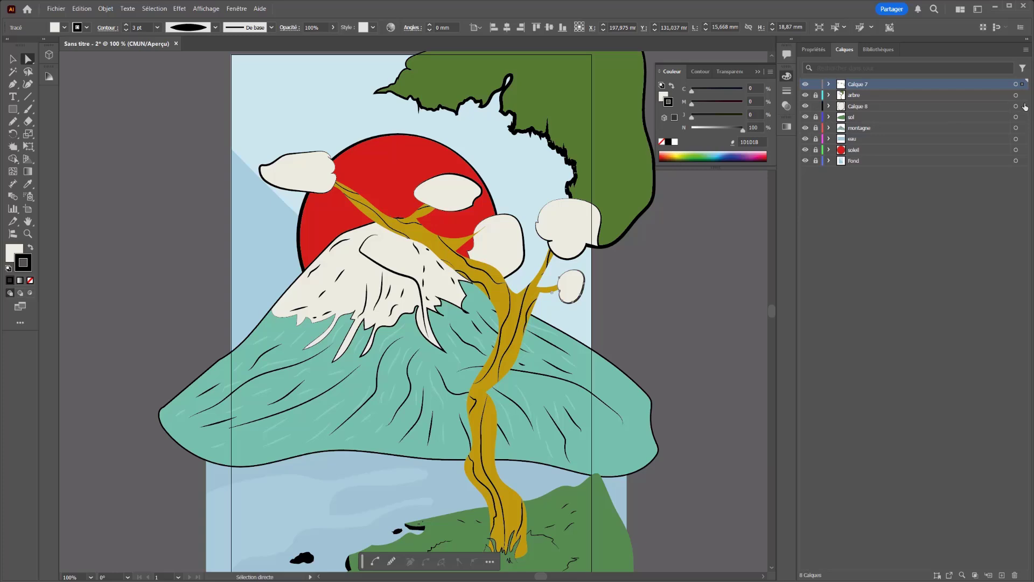
{"action": "left_click", "coordinate": [1024, 106], "text": "shift"}
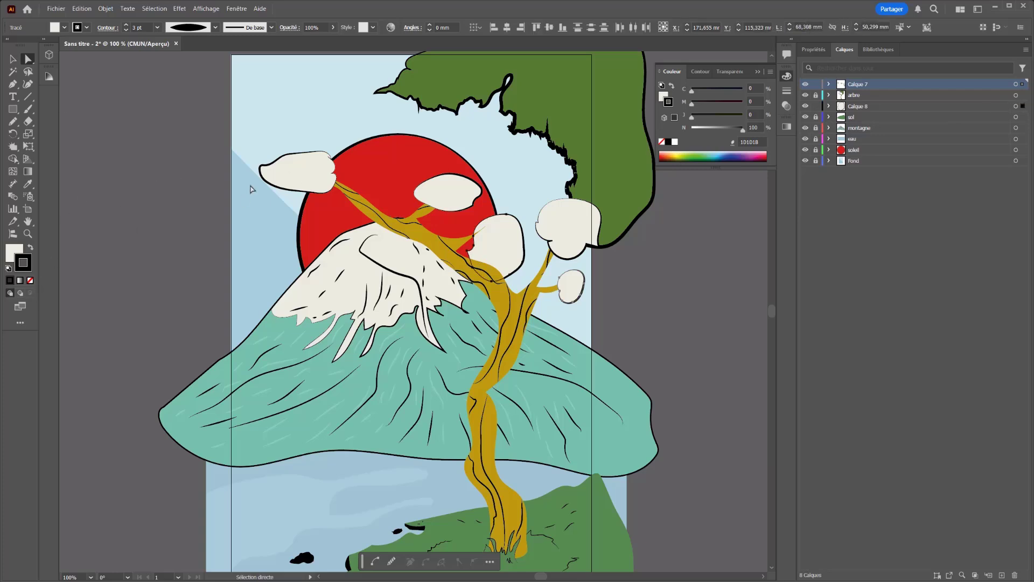
Draw small curled detail lines with the Pencil inside each of the five foliage shapes
{"action": "left_click", "coordinate": [329, 175]}
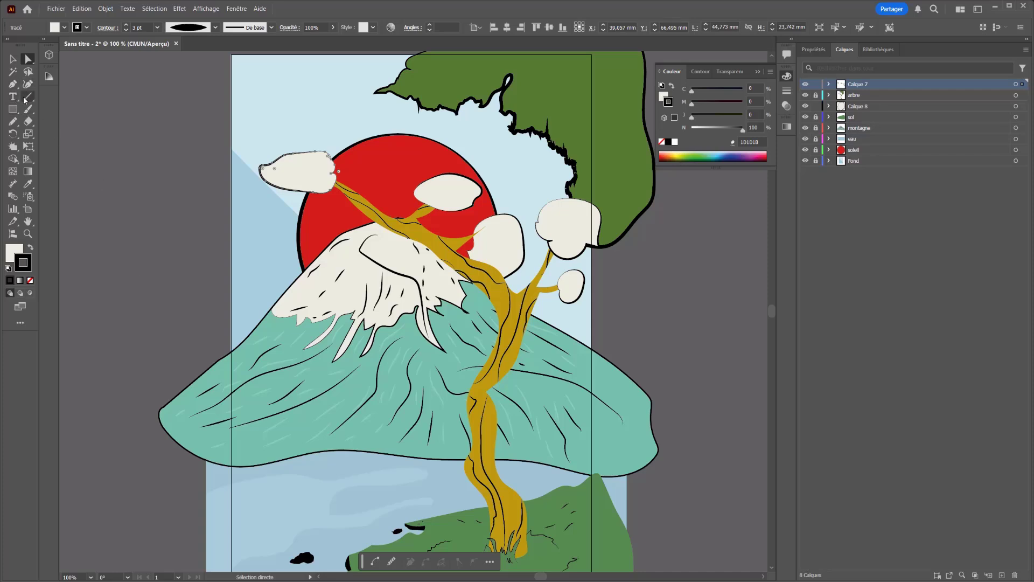
{"action": "left_click", "coordinate": [13, 122]}
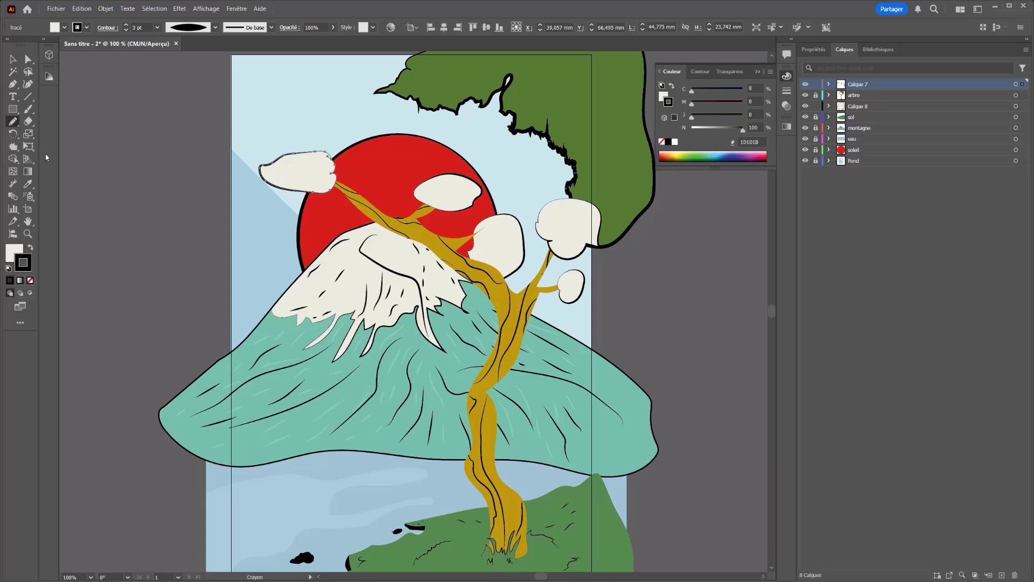
{"action": "left_click_drag", "start_coordinate": [289, 170], "coordinate": [299, 182]}
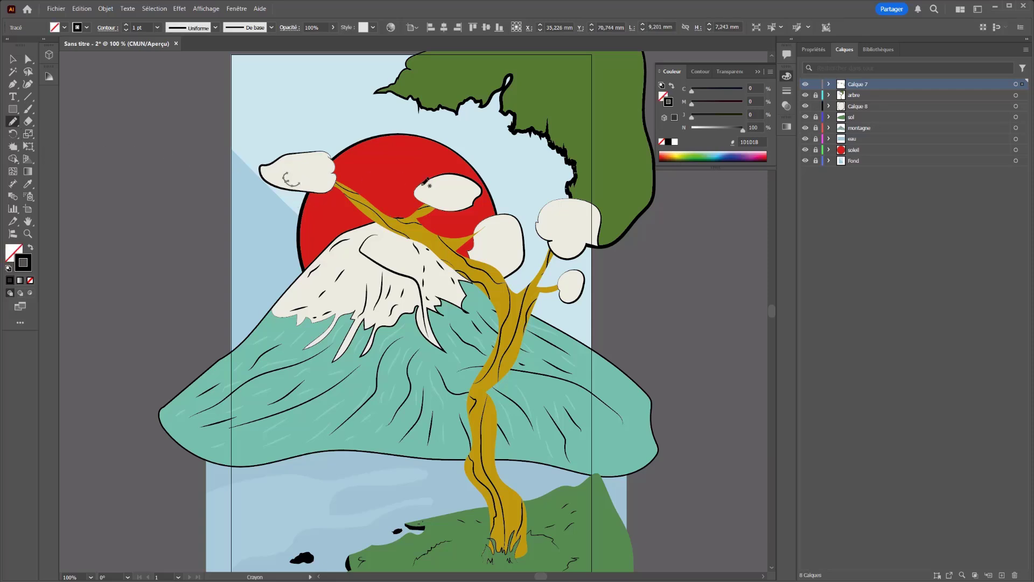
{"action": "mouse_move", "coordinate": [443, 190]}
{"action": "left_mouse_down"}
{"action": "mouse_move", "coordinate": [448, 198]}
{"action": "mouse_move", "coordinate": [455, 183]}
{"action": "mouse_move", "coordinate": [467, 197]}
{"action": "left_mouse_up"}
{"action": "left_click_drag", "start_coordinate": [499, 229], "coordinate": [501, 248]}
{"action": "mouse_move", "coordinate": [550, 214]}
{"action": "left_mouse_down"}
{"action": "mouse_move", "coordinate": [573, 214]}
{"action": "mouse_move", "coordinate": [584, 230]}
{"action": "mouse_move", "coordinate": [576, 240]}
{"action": "left_mouse_up"}
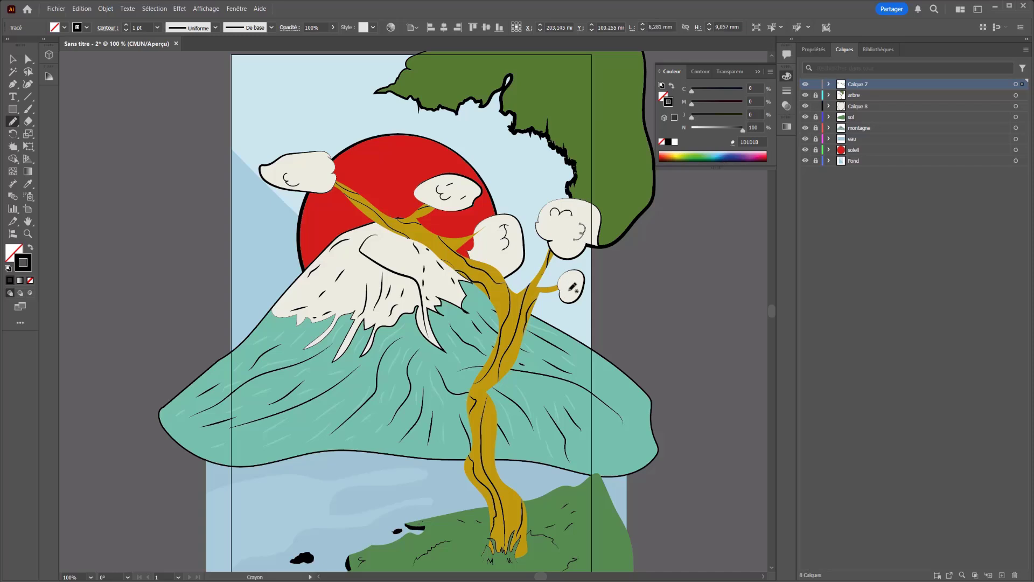
{"action": "left_click_drag", "start_coordinate": [566, 281], "coordinate": [568, 291]}
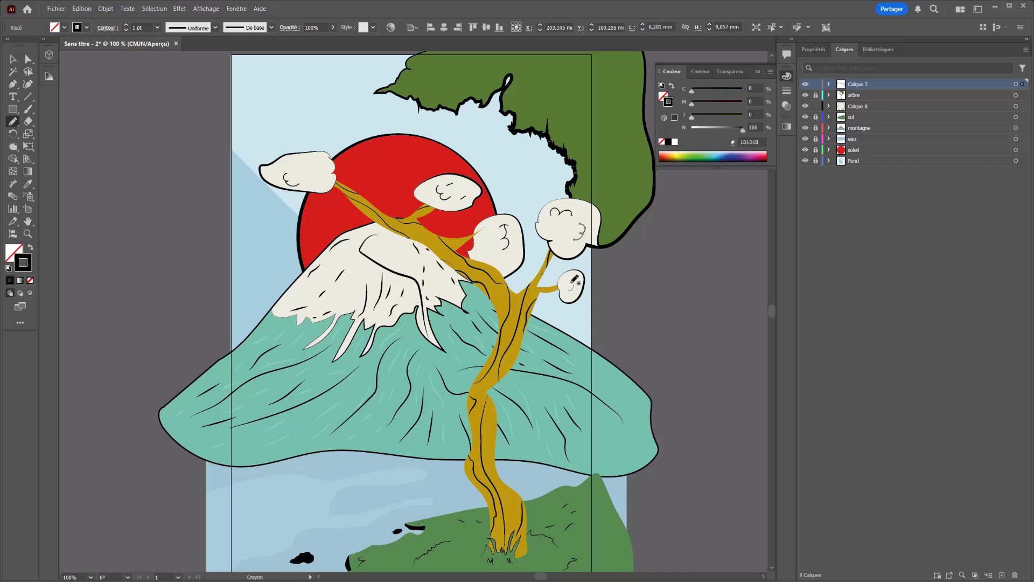
Lock the four filled foliage paths on Calque 7, apply the lens-shaped width profile to its detail lines, and deselect
{"action": "left_click", "coordinate": [1024, 85]}
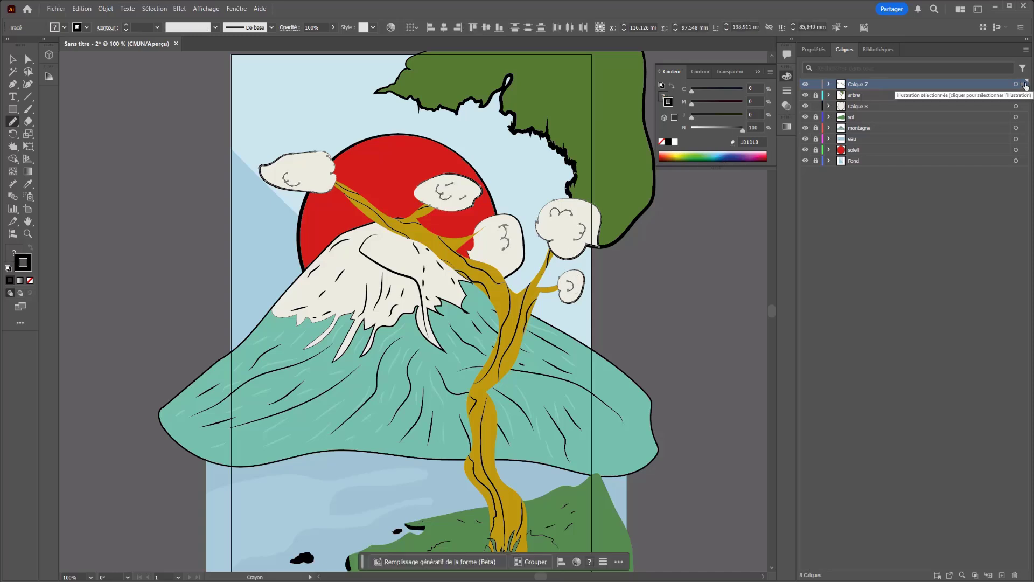
{"action": "left_click", "coordinate": [829, 85]}
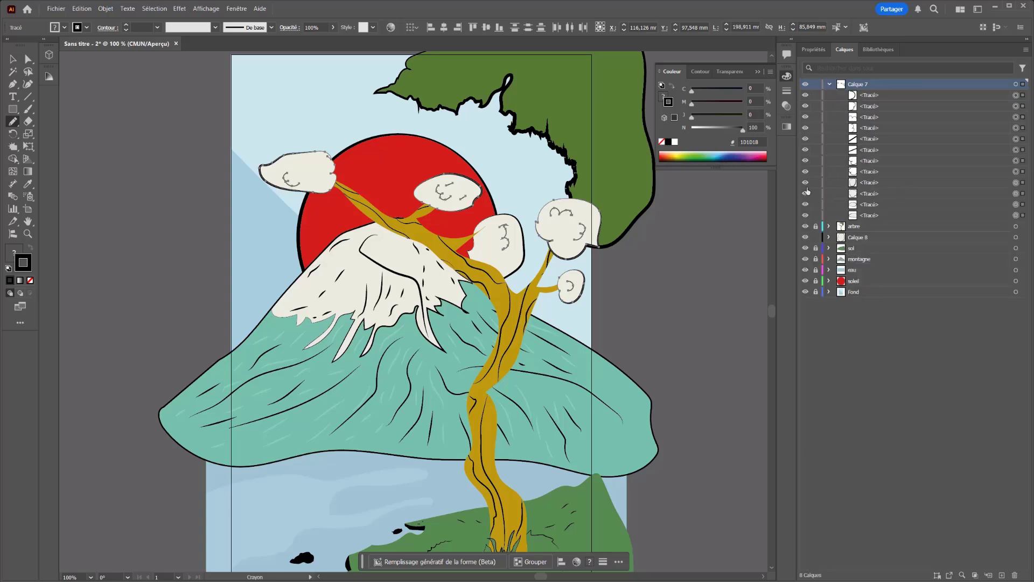
{"action": "left_click_drag", "start_coordinate": [816, 183], "coordinate": [818, 224]}
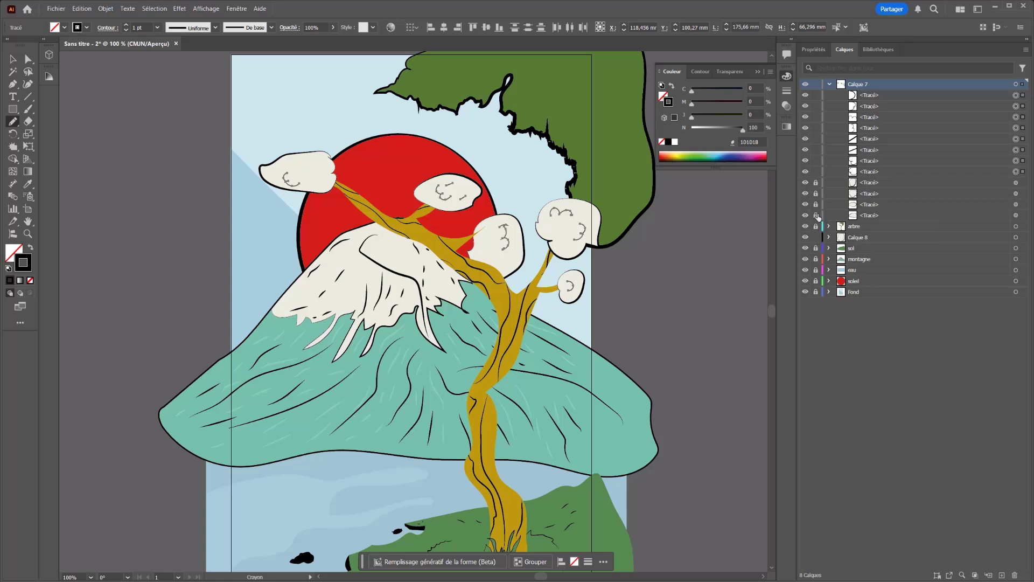
{"action": "left_click", "coordinate": [210, 30]}
{"action": "left_click", "coordinate": [183, 65]}
{"action": "key", "text": "v"}
{"action": "left_click", "coordinate": [139, 140]}
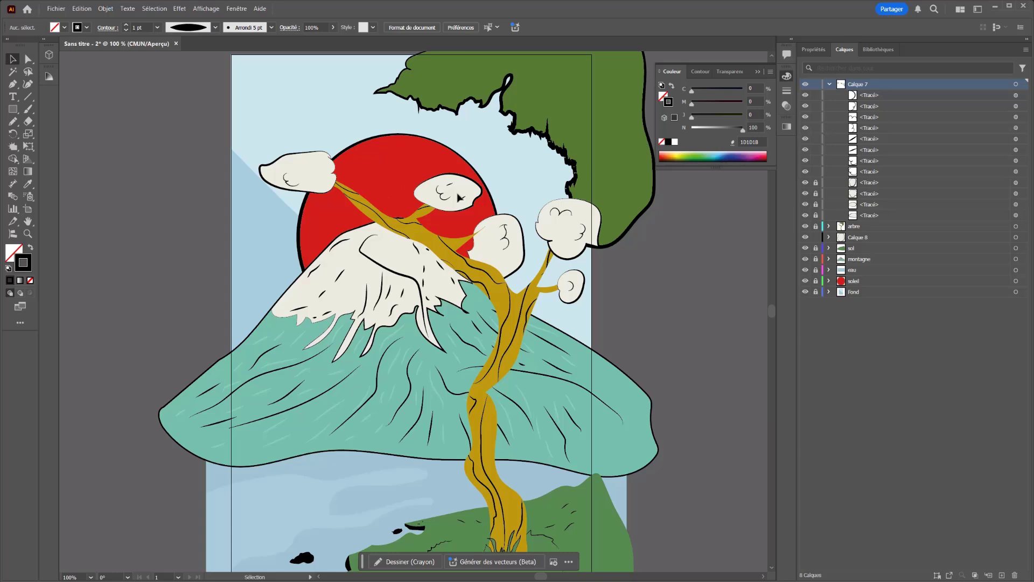
Lock Calque 8 and set the stroke weight of the unlocked detail lines on Calque 7 to 3 pt
{"action": "left_click", "coordinate": [507, 241]}
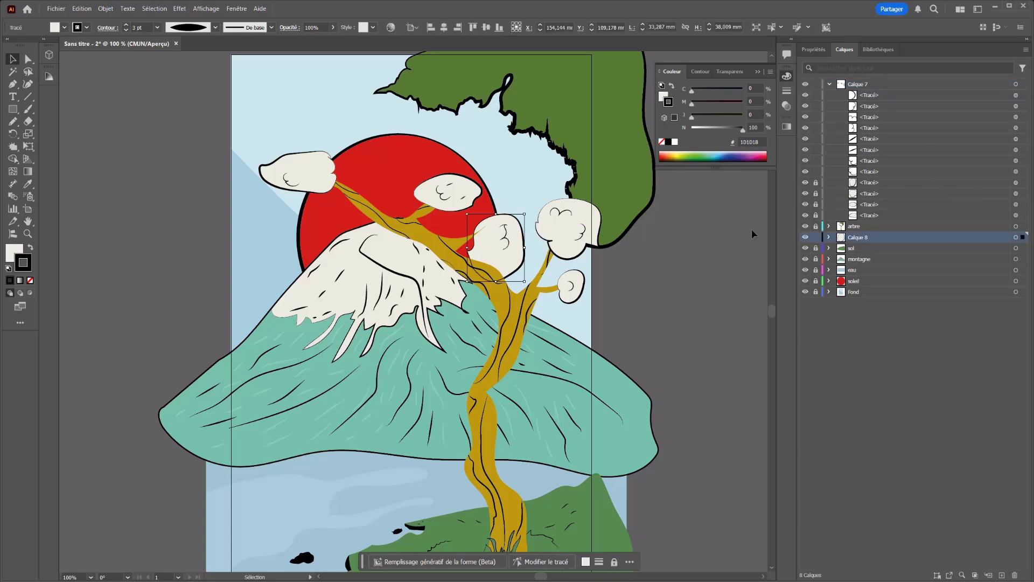
{"action": "left_click", "coordinate": [816, 237]}
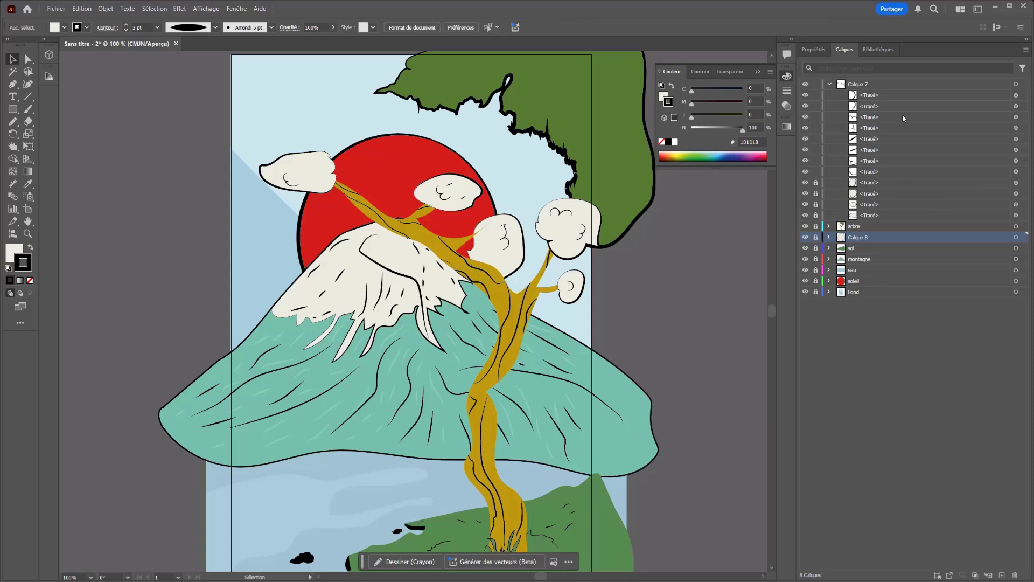
{"action": "left_click", "coordinate": [1016, 85]}
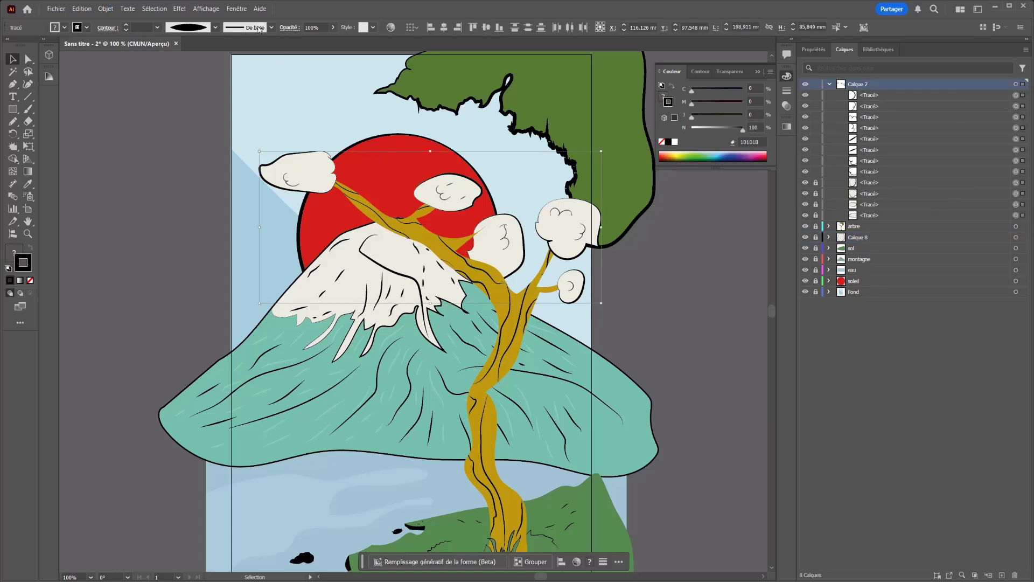
{"action": "left_click", "coordinate": [156, 27]}
{"action": "left_click", "coordinate": [167, 96]}
{"action": "left_click", "coordinate": [164, 203]}
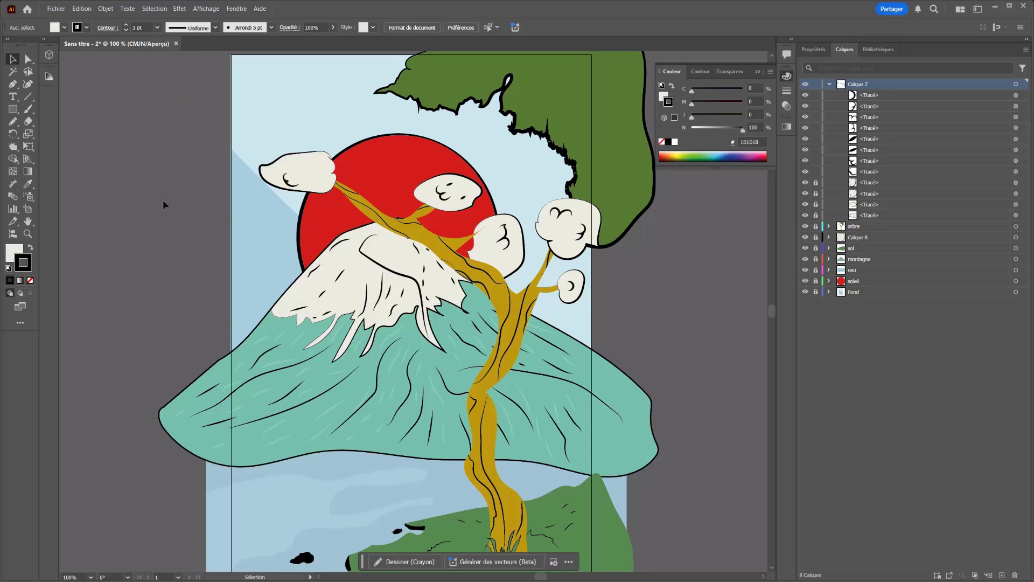
Draw a small Pencil circle in the leftmost foliage shape, with orange fill CF7B11, a 2 pt stroke and the lens-shaped width profile
{"action": "left_click", "coordinate": [13, 84]}
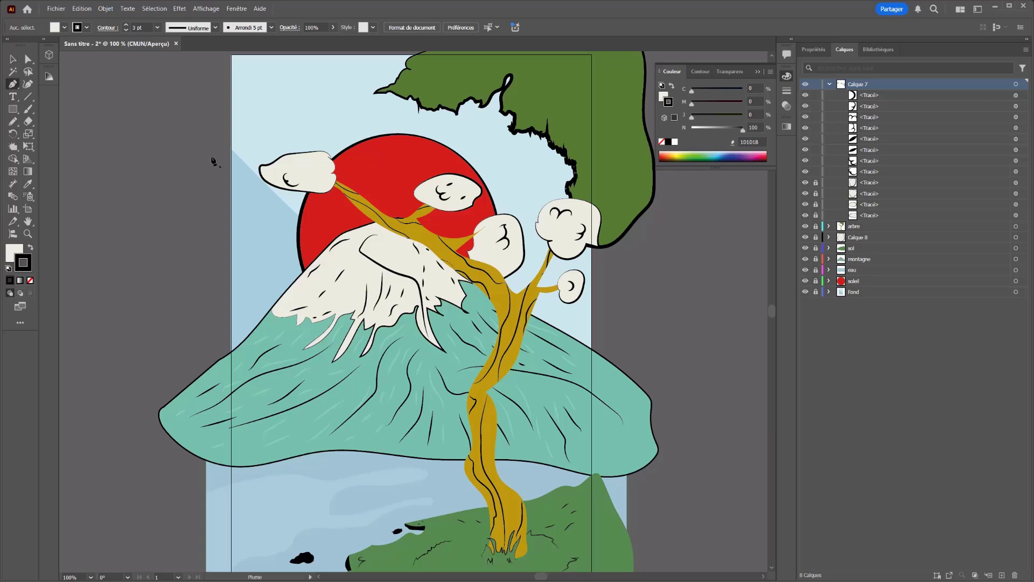
{"action": "key", "text": "n"}
{"action": "left_click_drag", "start_coordinate": [318, 164], "coordinate": [319, 167]}
{"action": "left_click", "coordinate": [663, 95]}
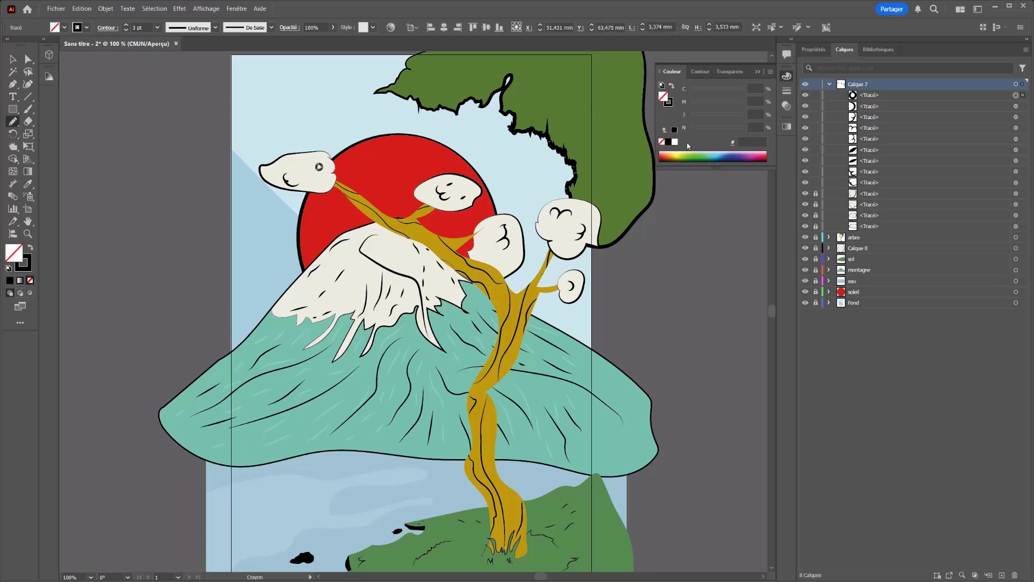
{"action": "left_click", "coordinate": [669, 160]}
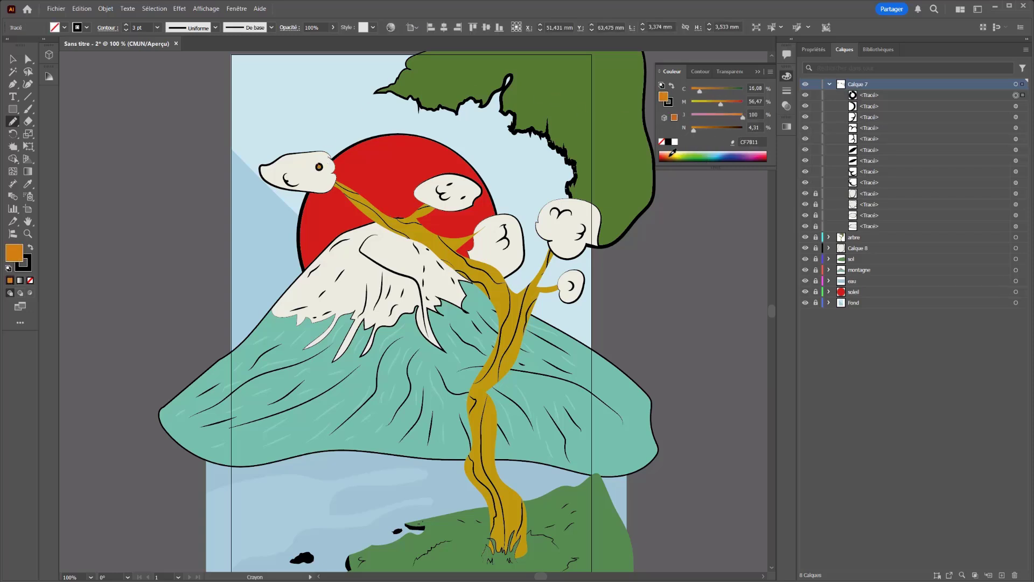
{"action": "left_click", "coordinate": [125, 31]}
{"action": "left_click", "coordinate": [215, 27]}
{"action": "left_click", "coordinate": [186, 65]}
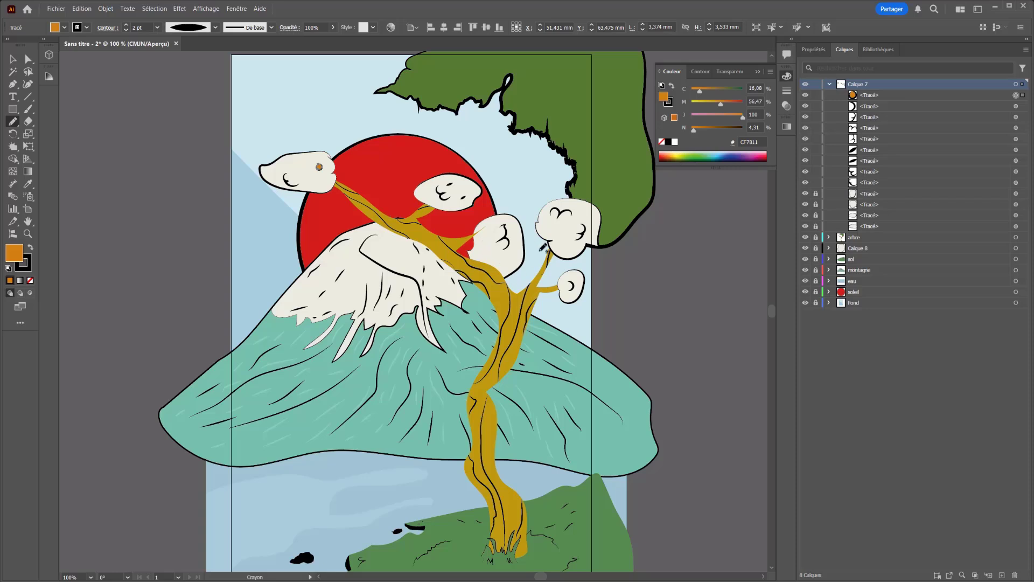
Draw a small rounded Pencil mark in each of the two foliage shapes right of the sun and give both the lens-shaped width profile
{"action": "left_click_drag", "start_coordinate": [513, 256], "coordinate": [516, 260]}
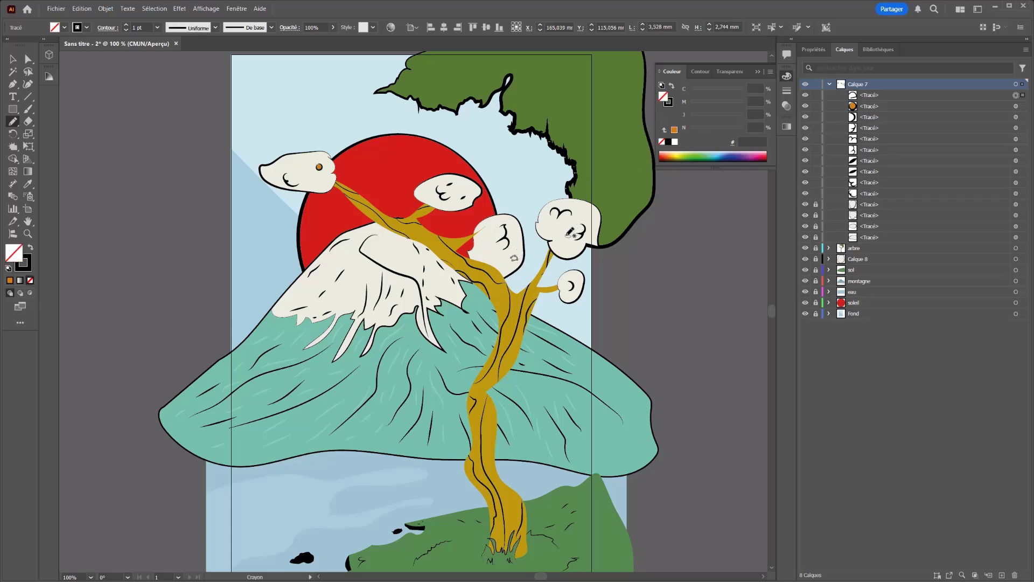
{"action": "left_click_drag", "start_coordinate": [565, 234], "coordinate": [572, 236]}
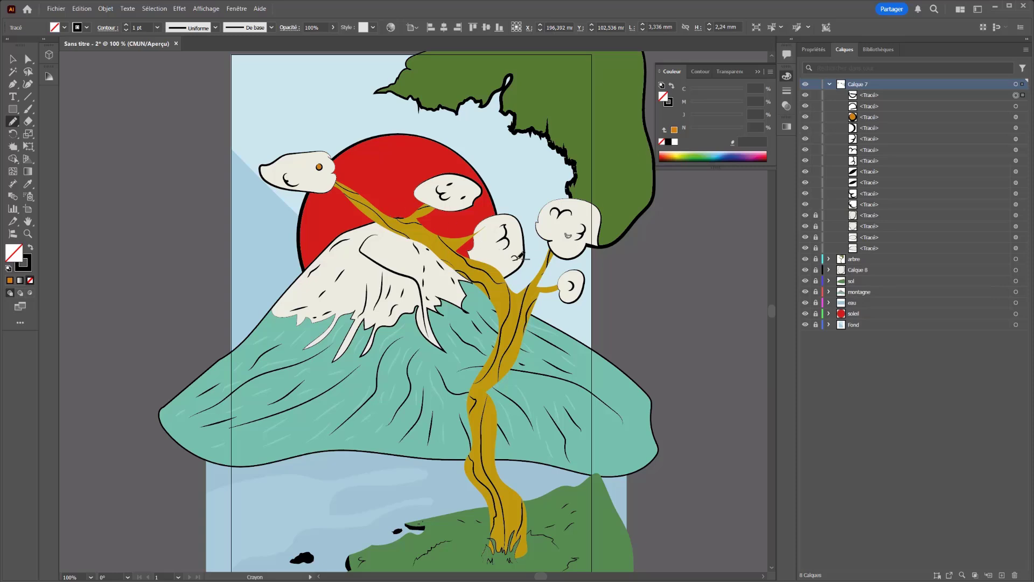
{"action": "left_click_drag", "start_coordinate": [512, 255], "coordinate": [518, 261]}
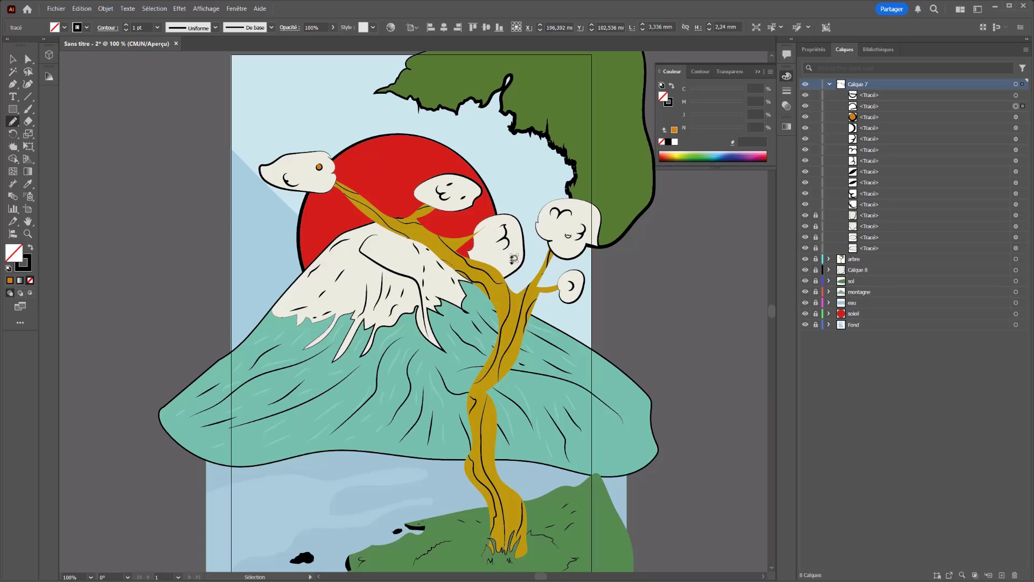
{"action": "left_click", "coordinate": [569, 236], "text": "ctrl+shift"}
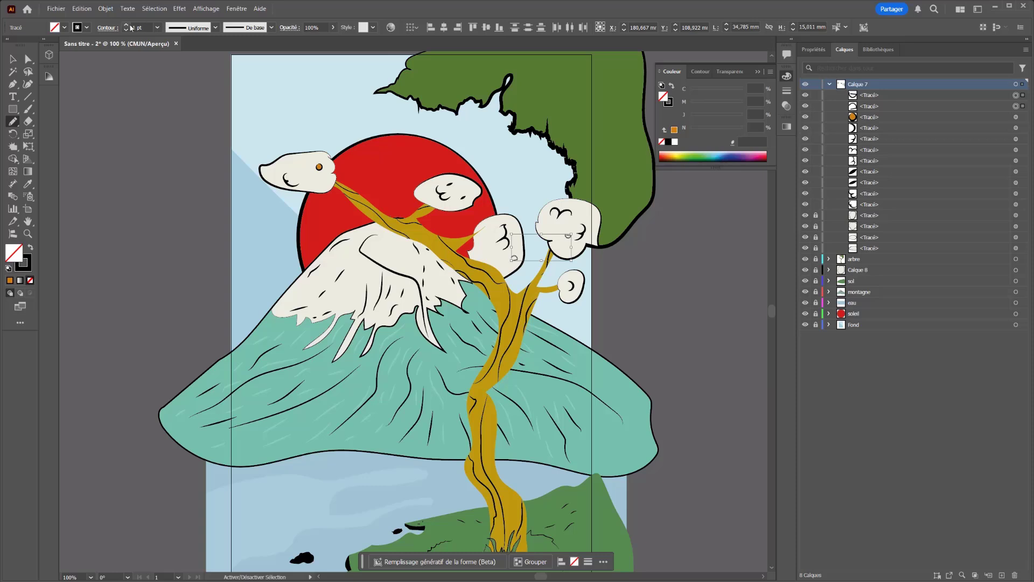
{"action": "left_click", "coordinate": [214, 28]}
{"action": "left_click", "coordinate": [181, 59]}
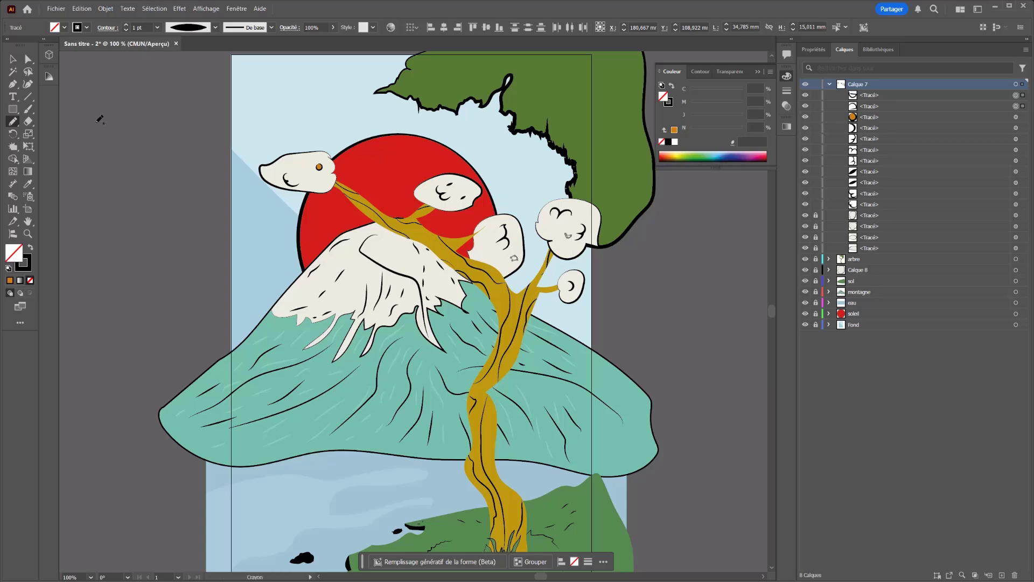
{"action": "left_click", "coordinate": [13, 59]}
{"action": "left_click", "coordinate": [219, 165]}
Unlock all the layers and nest all eight of them inside a new layer
{"action": "scroll", "coordinate": [219, 165], "scroll_direction": "down", "scroll_amount": 2}
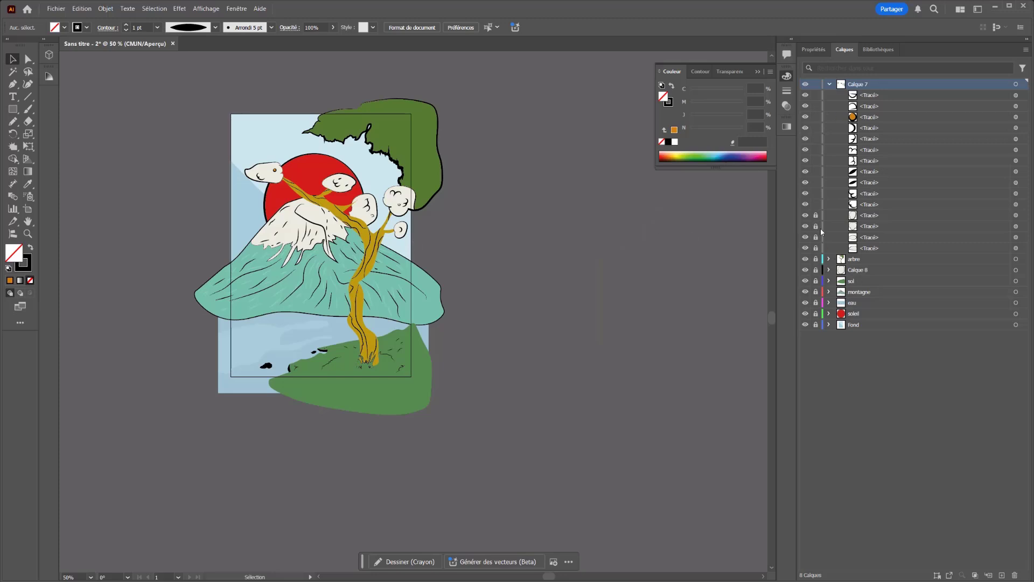
{"action": "left_click", "coordinate": [831, 85]}
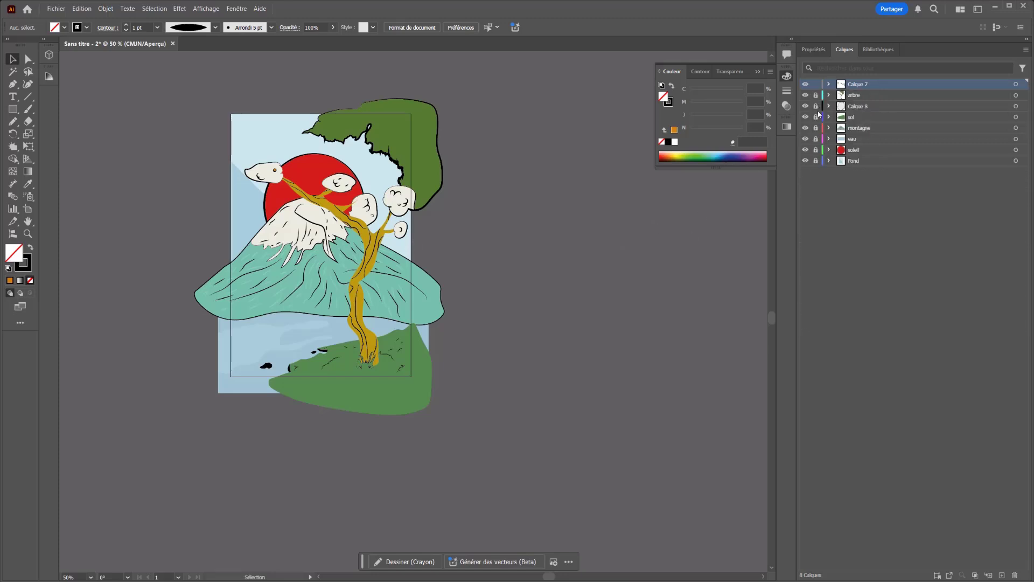
{"action": "left_click_drag", "start_coordinate": [817, 95], "coordinate": [818, 181]}
{"action": "left_click", "coordinate": [883, 161], "text": "shift"}
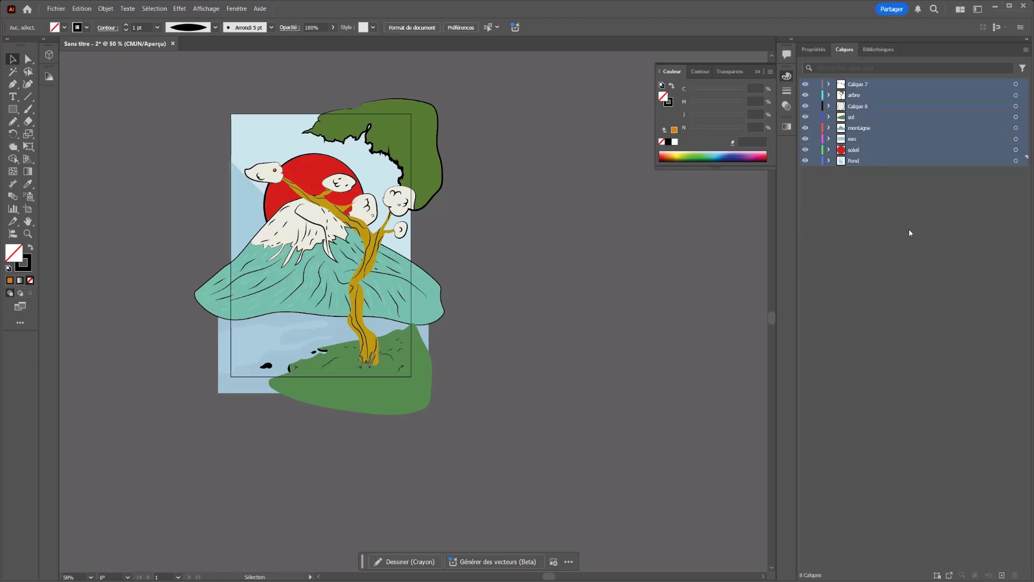
{"action": "left_click", "coordinate": [1004, 569]}
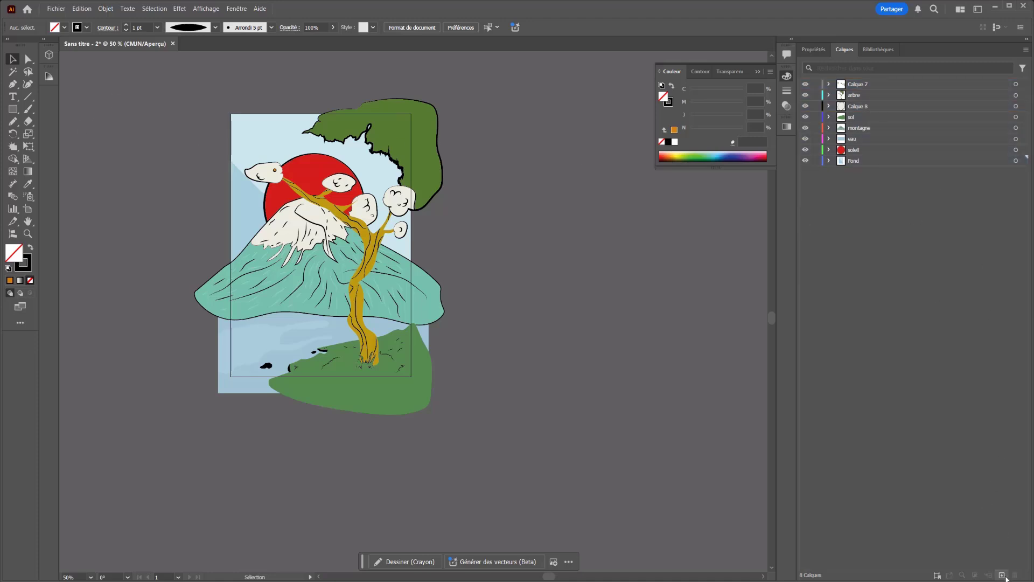
{"action": "left_click", "coordinate": [1002, 575]}
{"action": "left_click_drag", "start_coordinate": [852, 151], "coordinate": [847, 89]}
{"action": "left_click", "coordinate": [857, 95]}
{"action": "left_click", "coordinate": [854, 172], "text": "shift"}
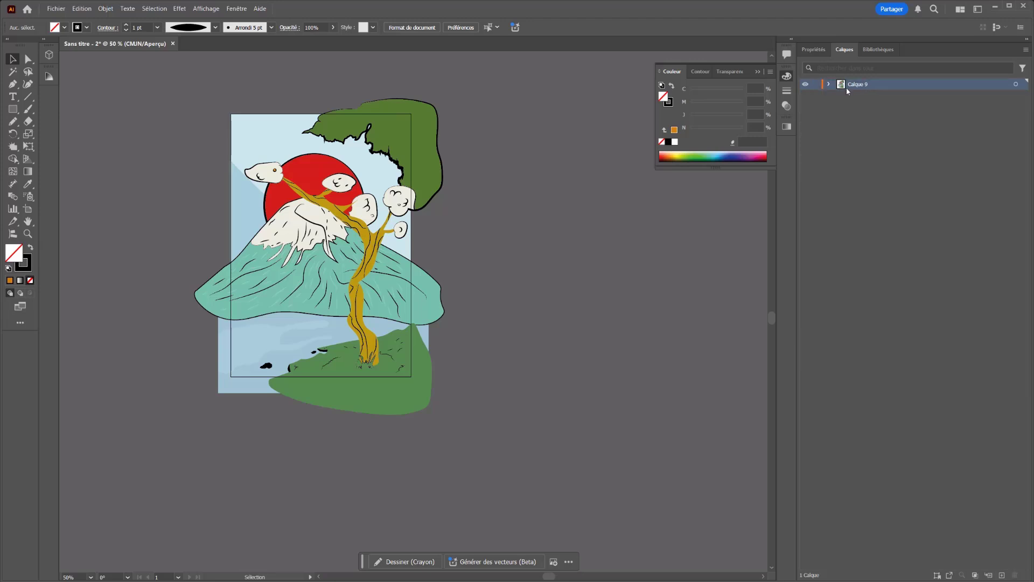
Draw a 210 × 297 mm rectangle covering the artboard, with black fill and no stroke
{"action": "left_click", "coordinate": [13, 108]}
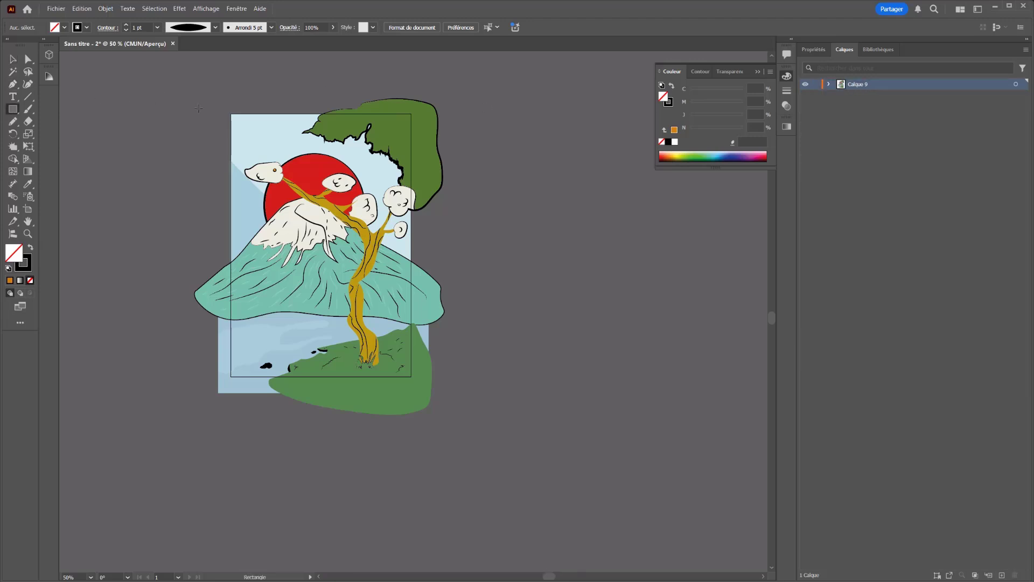
{"action": "left_click_drag", "start_coordinate": [233, 114], "coordinate": [410, 379]}
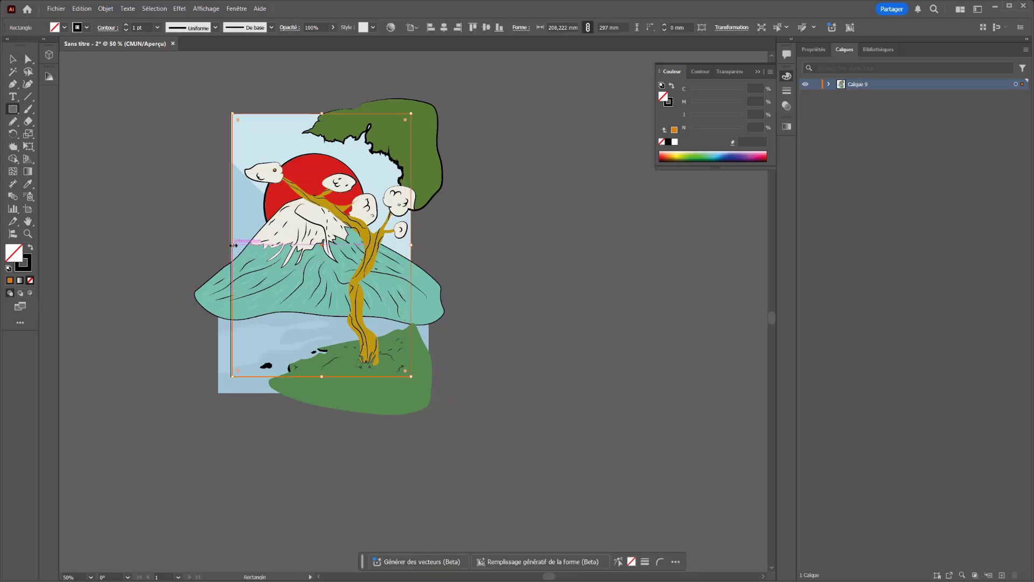
{"action": "left_click_drag", "start_coordinate": [232, 244], "coordinate": [231, 244]}
{"action": "key", "text": "shift+x"}
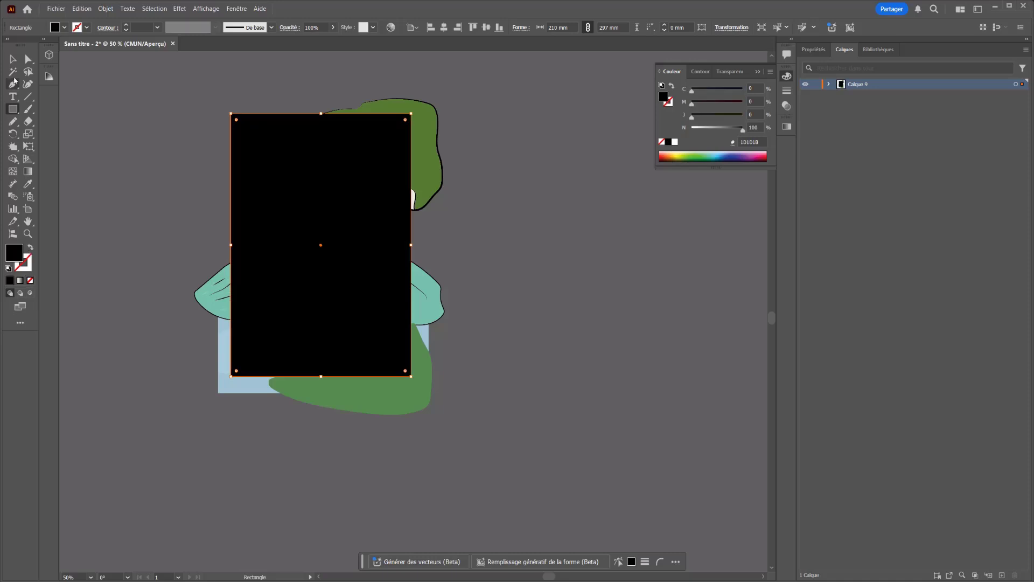
{"action": "left_click", "coordinate": [11, 59]}
{"action": "left_click", "coordinate": [177, 94]}
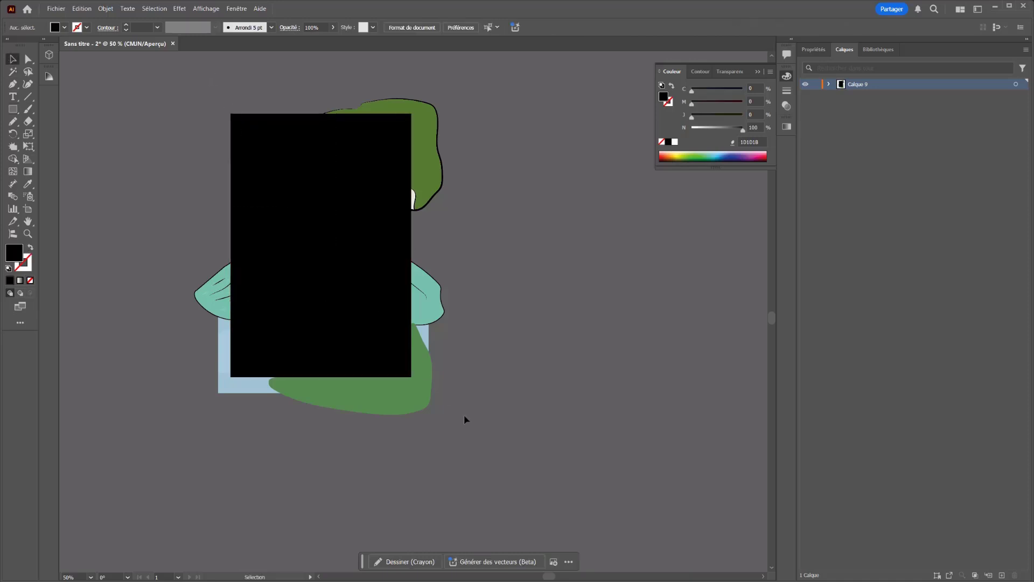
Try to clip all the artwork to the black rectangle with a clipping mask
{"action": "key", "text": "ctrl+a"}
{"action": "right_click", "coordinate": [347, 273]}
{"action": "left_click", "coordinate": [394, 416]}
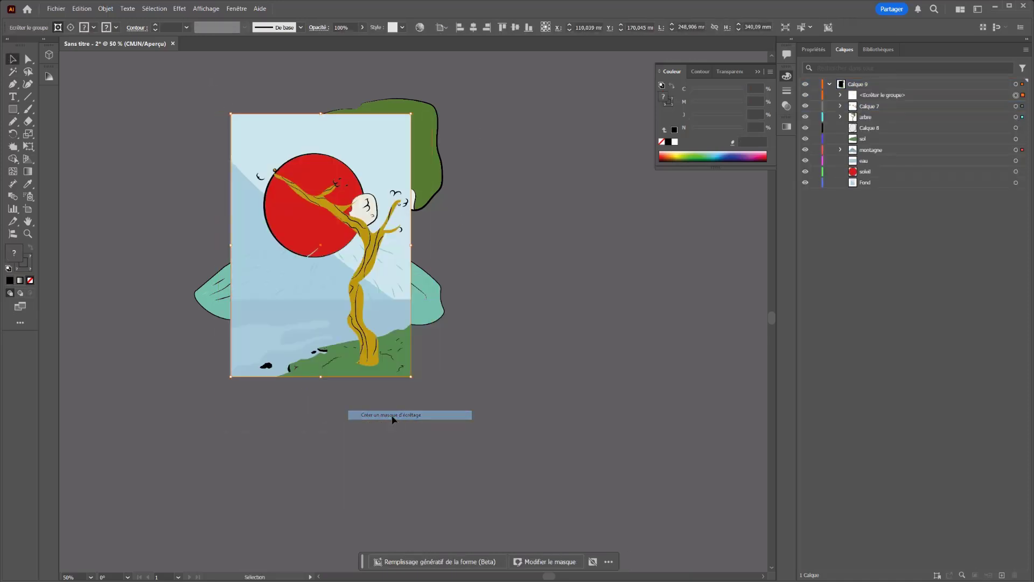
{"action": "key", "text": "ctrl+z"}
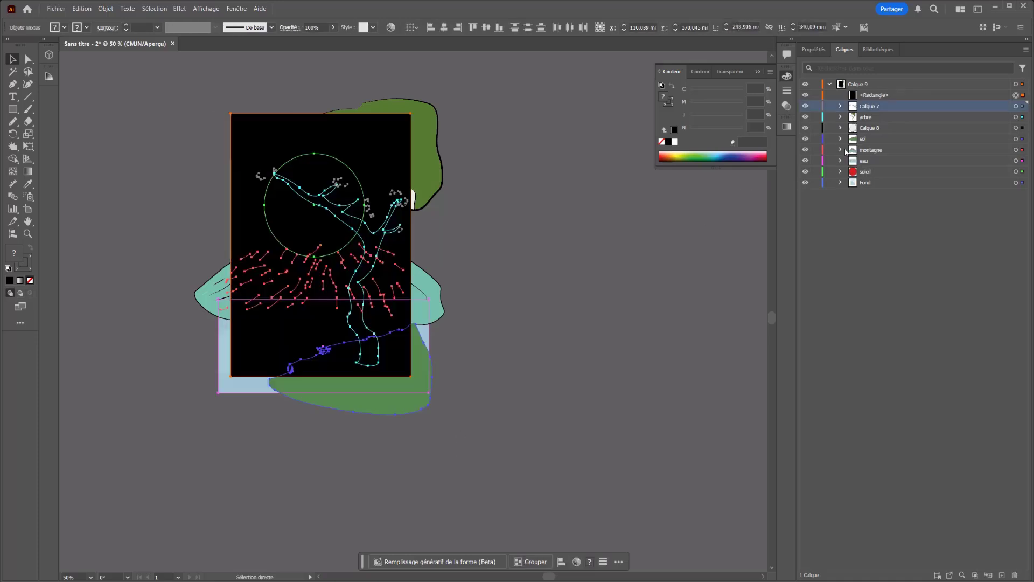
Unlock the groups and paths inside the clipping group of the montagne layer
{"action": "left_click", "coordinate": [841, 149]}
{"action": "scroll", "coordinate": [854, 408], "scroll_direction": "down", "scroll_amount": 10}
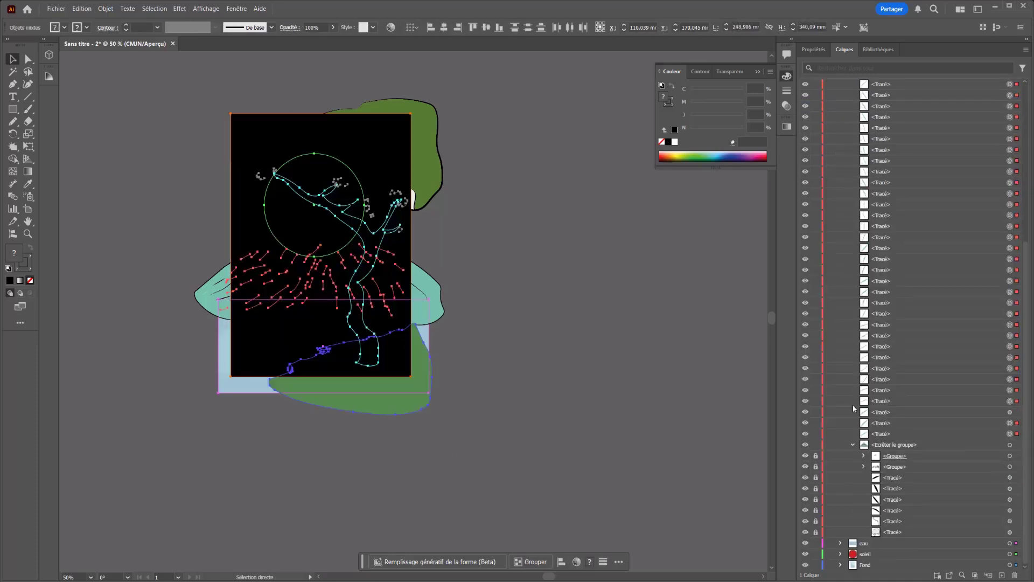
{"action": "left_click", "coordinate": [815, 467]}
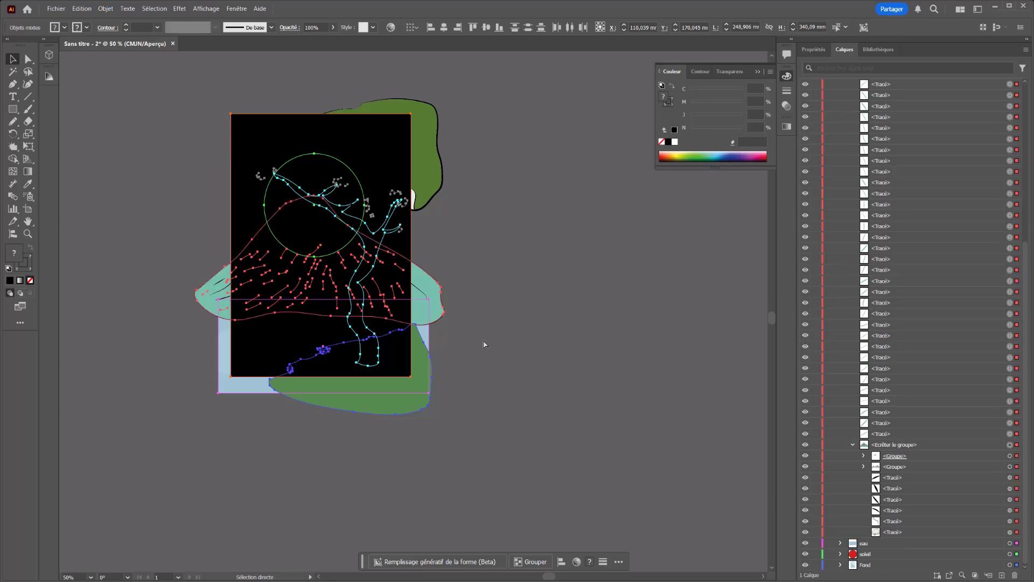
Try again to clip the selected artwork, including the mountain, to the rectangle with a clipping mask
{"action": "key", "text": "v"}
{"action": "right_click", "coordinate": [281, 216]}
{"action": "left_click", "coordinate": [326, 347]}
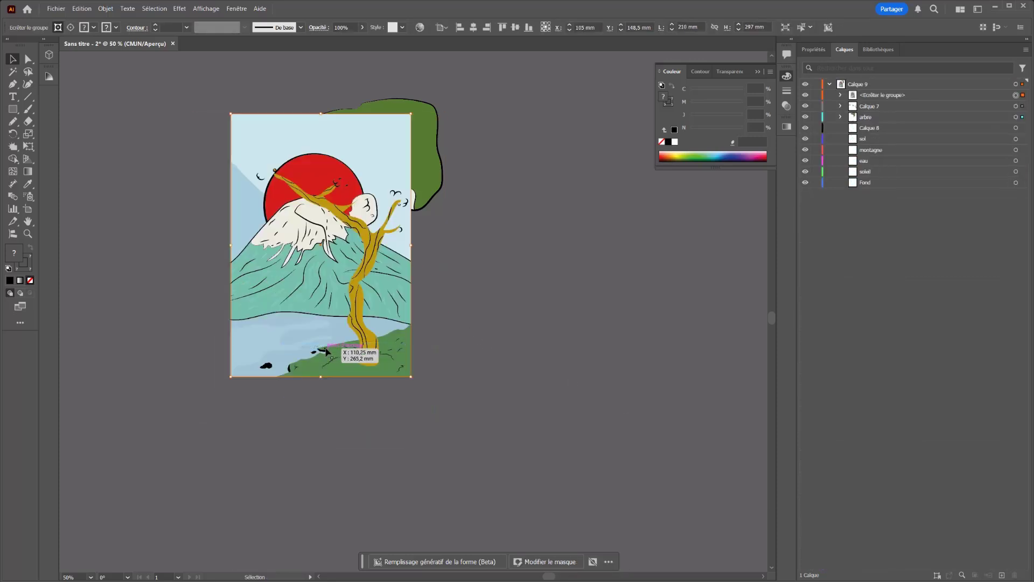
{"action": "key", "text": "a"}
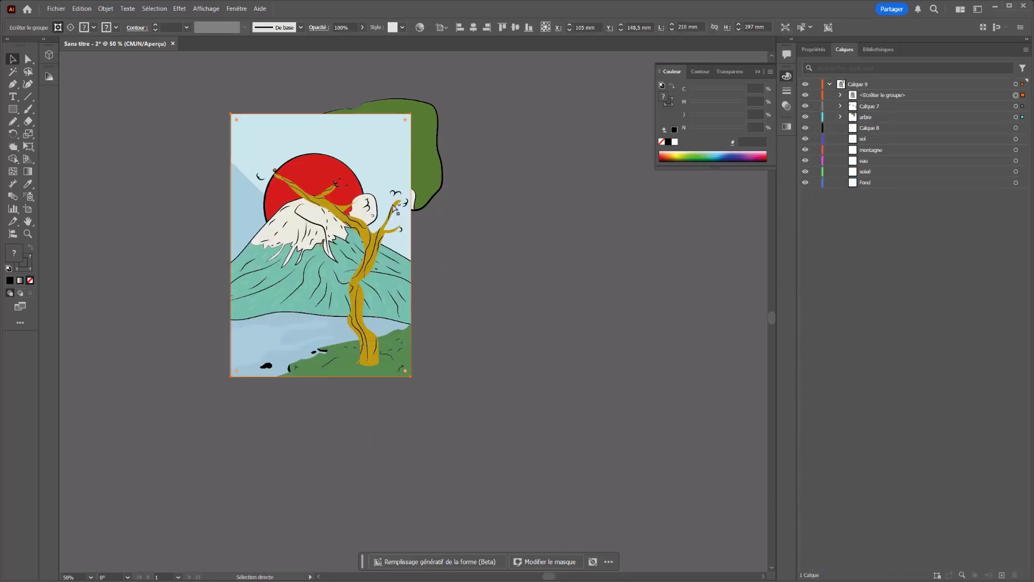
{"action": "key", "text": "ctrl+alt+7"}
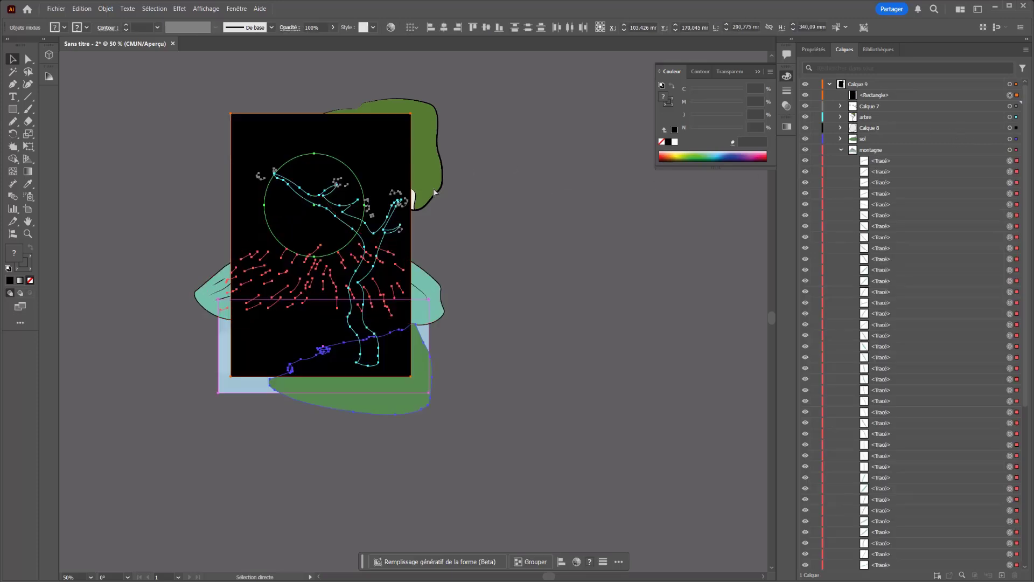
{"action": "key", "text": "v"}
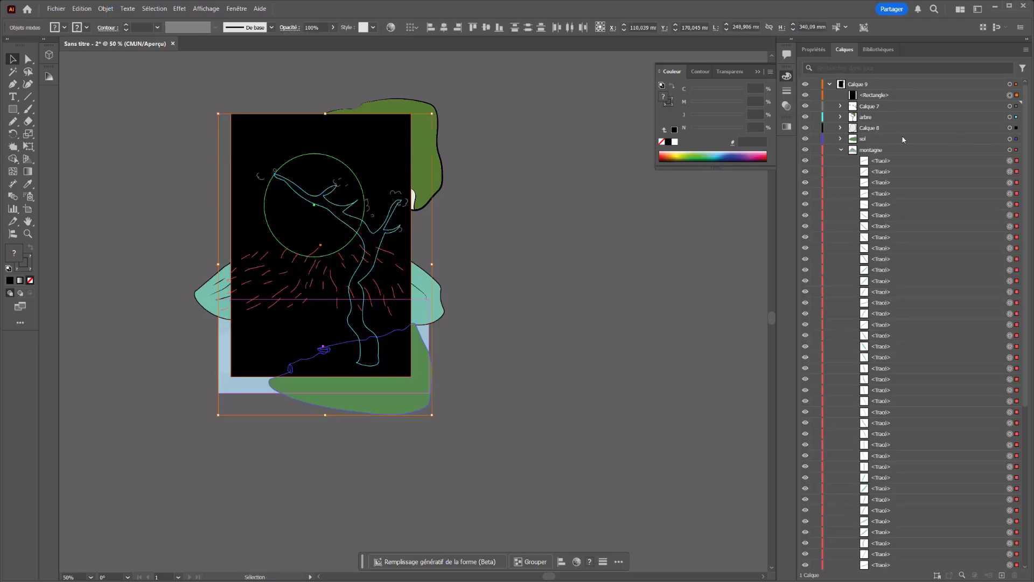
Unlock the locked paths in the Calque 7 and arbre layers, and check the sol layer for locked items
{"action": "left_click", "coordinate": [842, 151]}
{"action": "left_click", "coordinate": [840, 117]}
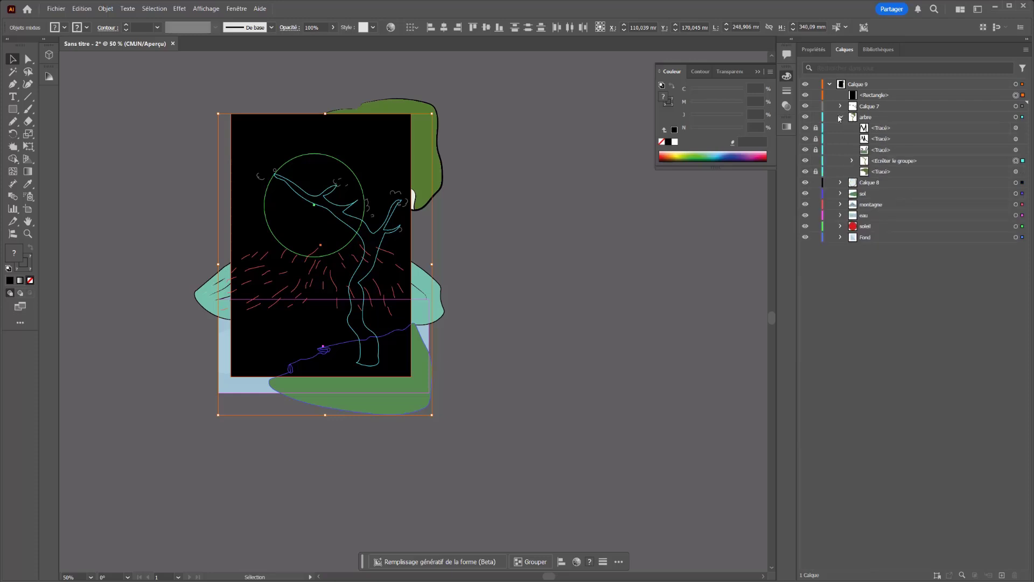
{"action": "left_click", "coordinate": [840, 117]}
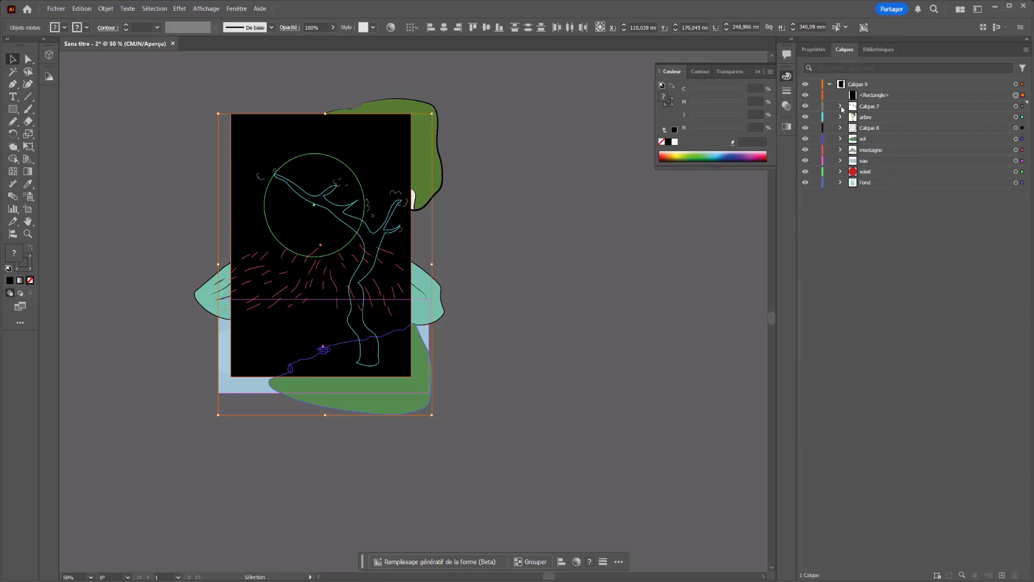
{"action": "left_click", "coordinate": [841, 106]}
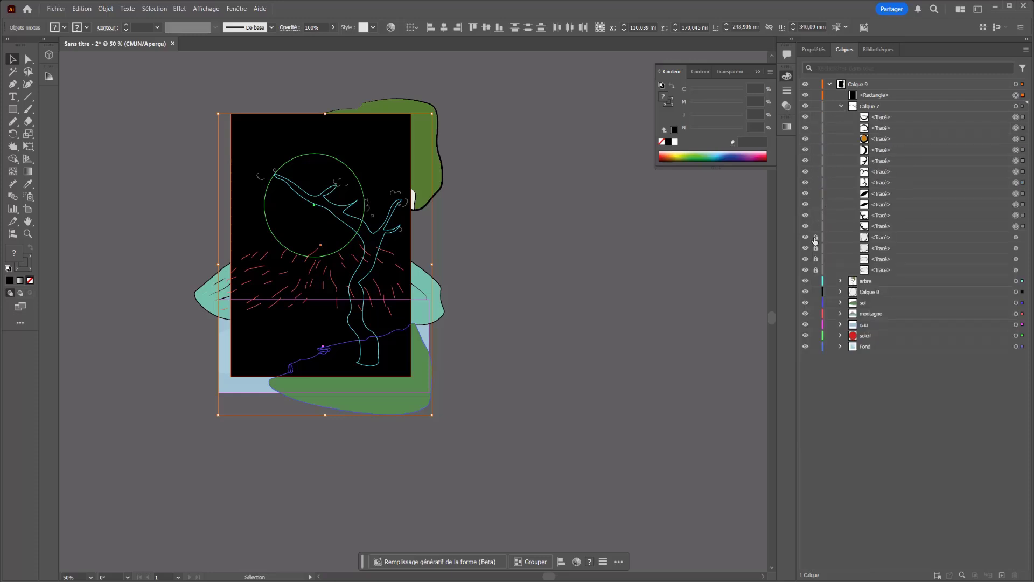
{"action": "left_click", "coordinate": [841, 106]}
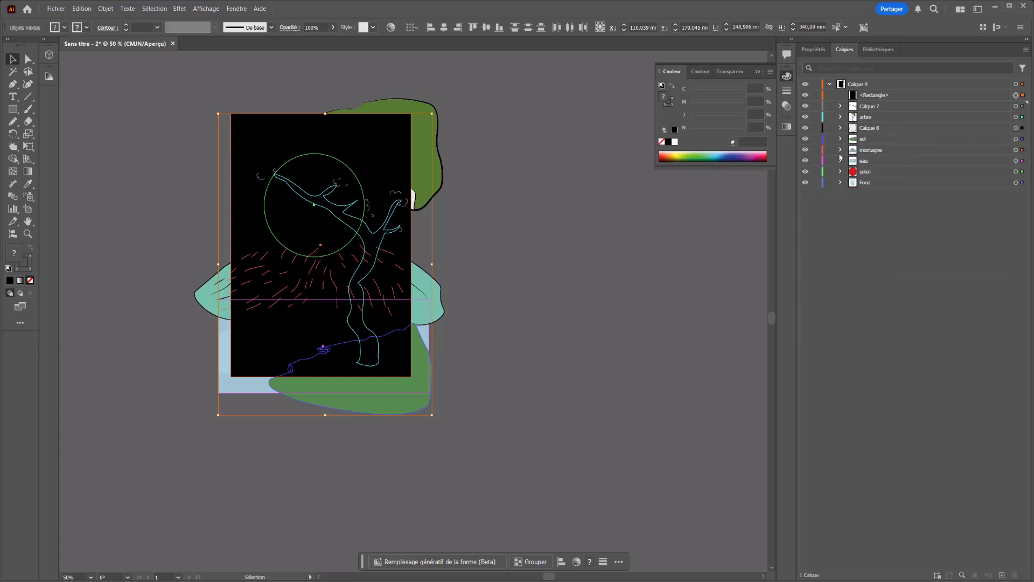
{"action": "left_click", "coordinate": [840, 138]}
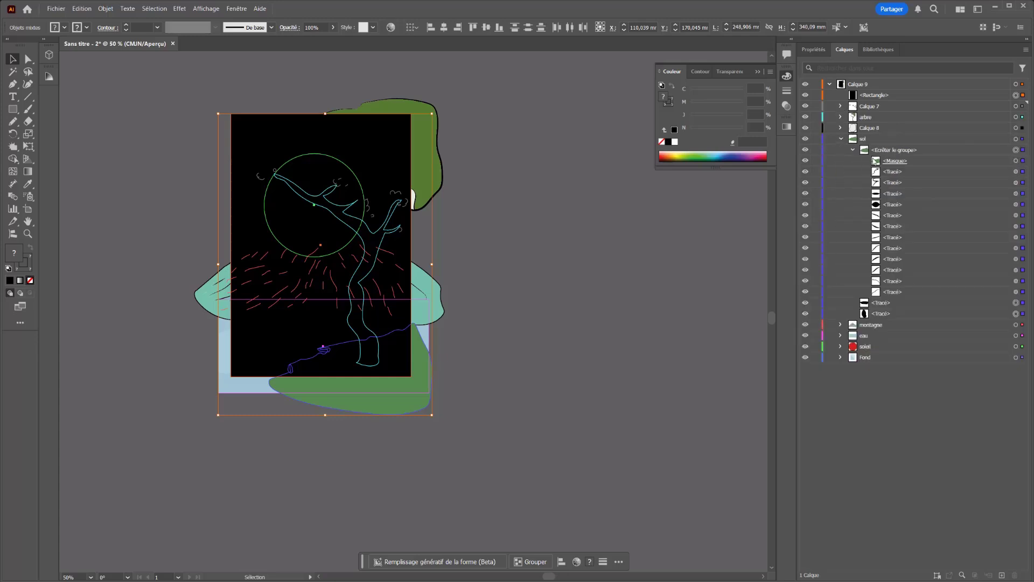
{"action": "left_click", "coordinate": [840, 139]}
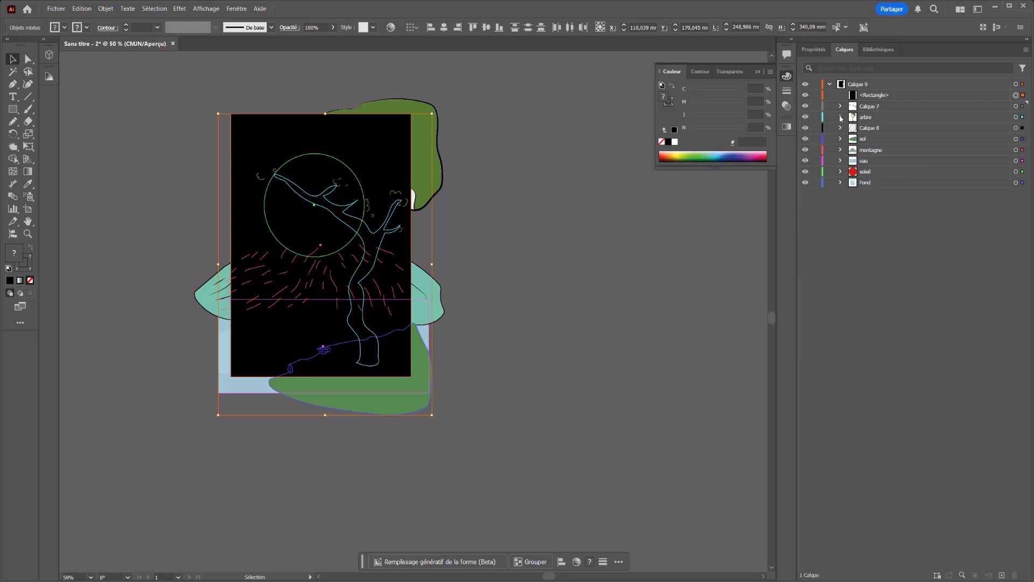
{"action": "left_click", "coordinate": [841, 117]}
{"action": "left_click", "coordinate": [841, 117]}
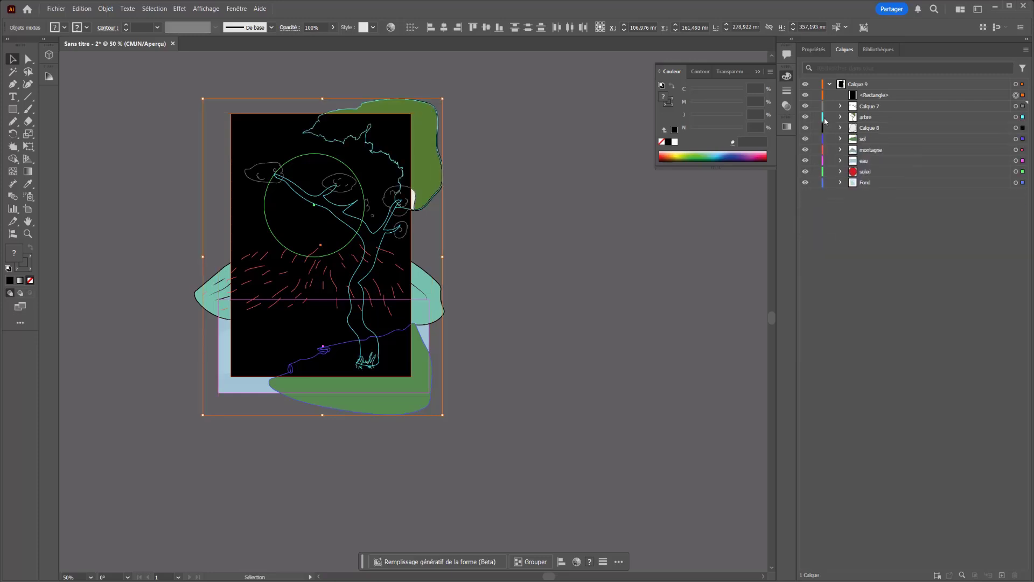
Unlock all groups and paths in the montagne layer's clipping group, and check the eau, soleil and Fond layers for locked items
{"action": "left_click", "coordinate": [841, 150]}
{"action": "scroll", "coordinate": [845, 276], "scroll_direction": "down", "scroll_amount": 5}
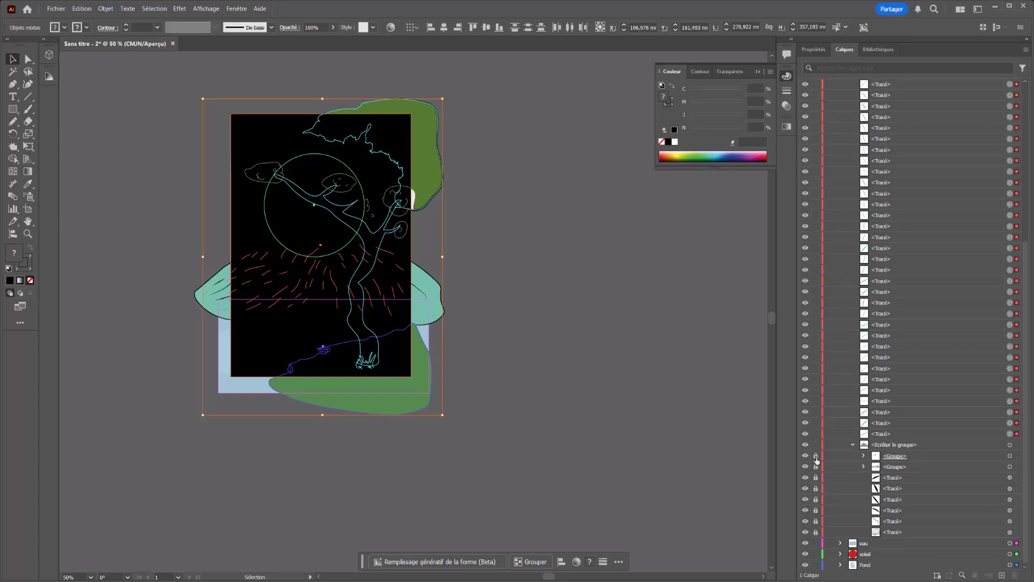
{"action": "left_click_drag", "start_coordinate": [817, 458], "coordinate": [818, 537]}
{"action": "left_click", "coordinate": [841, 543]}
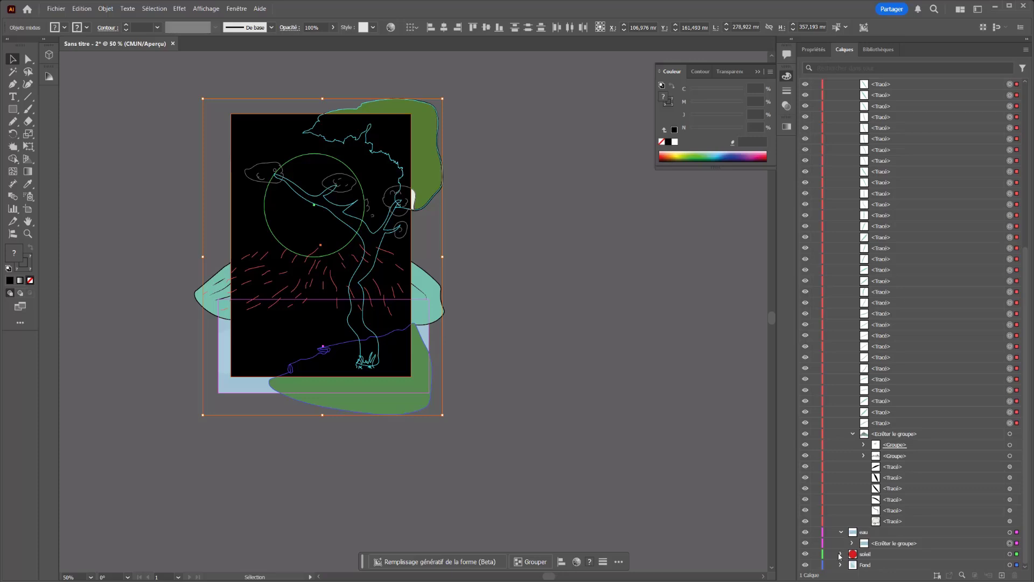
{"action": "left_click", "coordinate": [841, 555]}
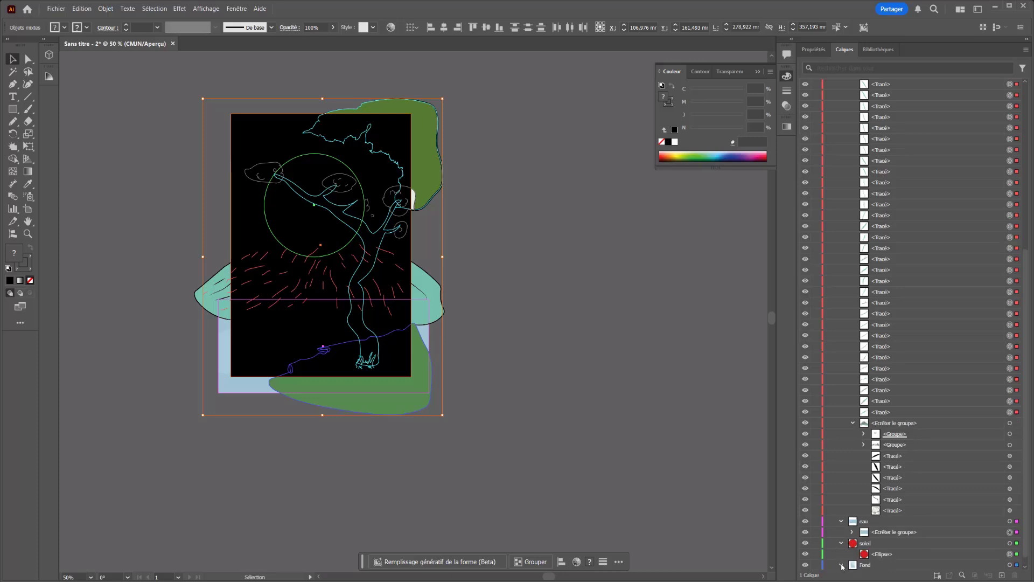
{"action": "left_click", "coordinate": [842, 565]}
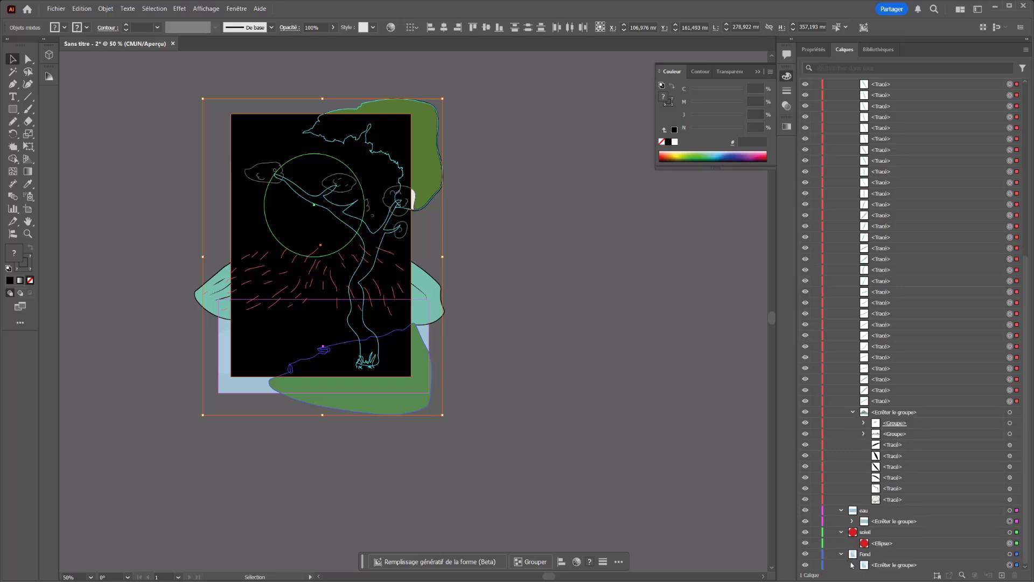
Clip all the selected artwork to the black rectangle with a clipping mask, and deselect it
{"action": "right_click", "coordinate": [345, 234]}
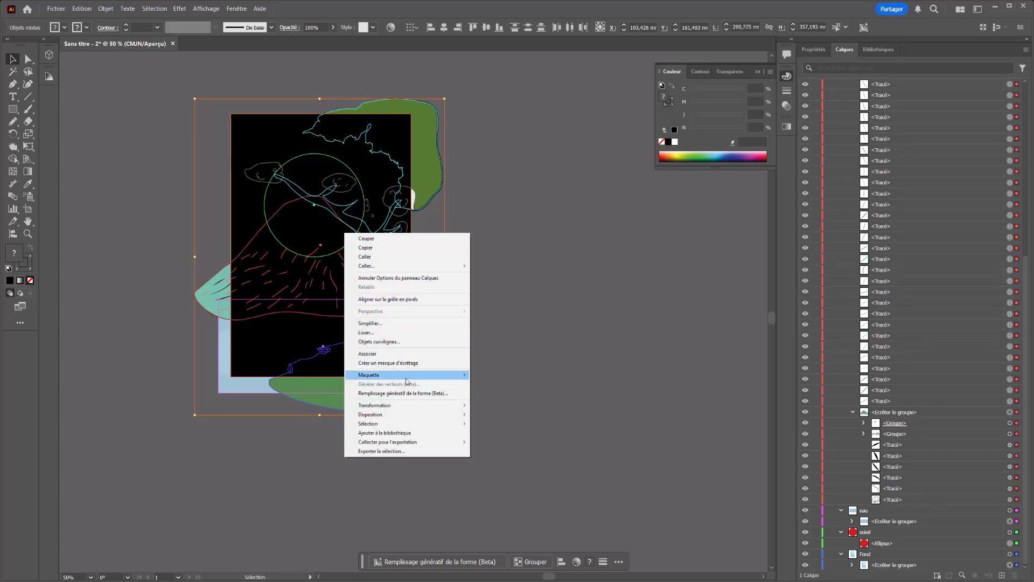
{"action": "left_click", "coordinate": [396, 364]}
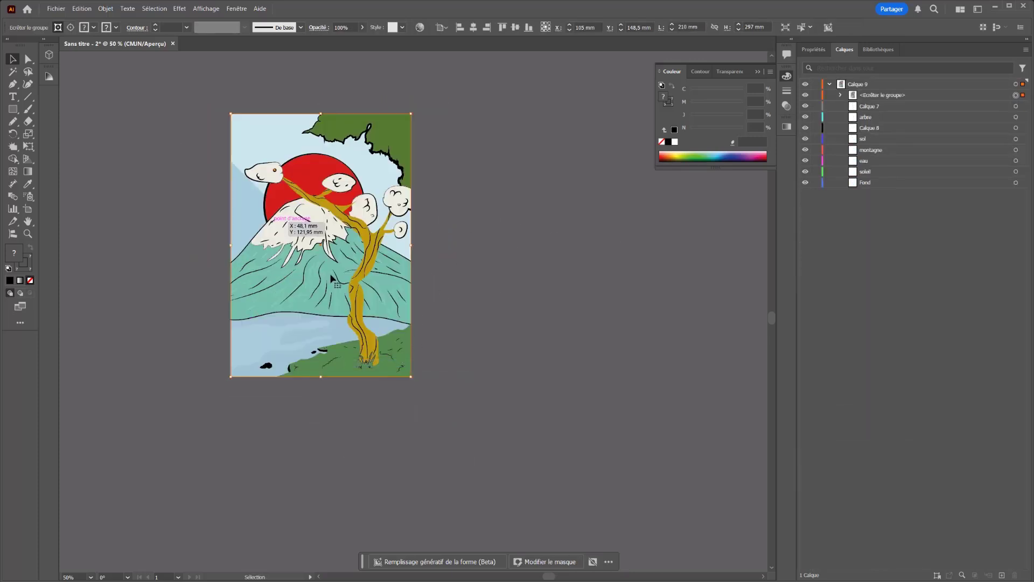
{"action": "left_click", "coordinate": [141, 160]}
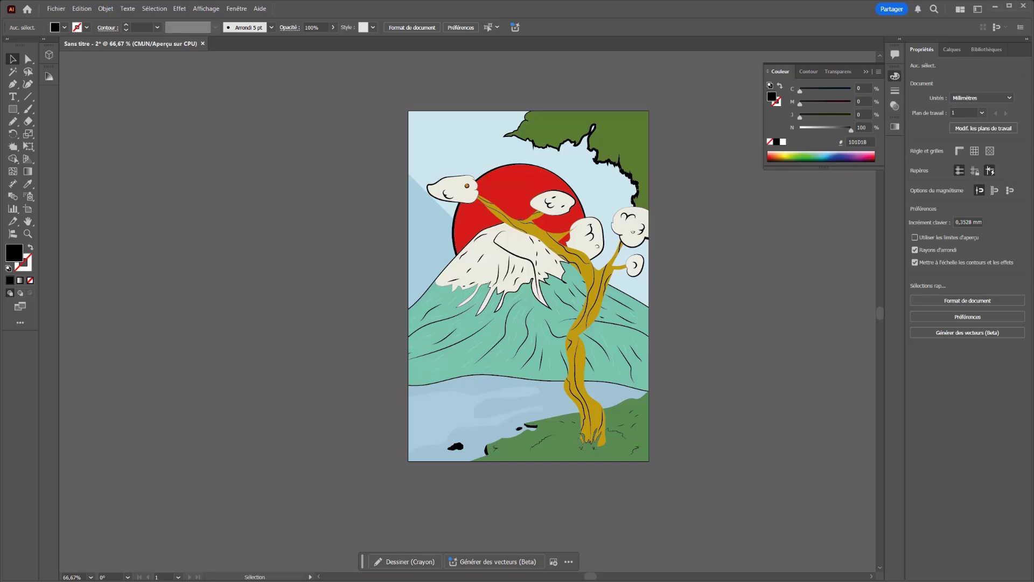
Paste the copied crumpled-paper texture image over the illustration
{"action": "key", "text": "a"}
{"action": "key", "text": "ctrl+v"}
{"action": "key", "text": "ctrl+minus"}
{"action": "key", "text": "ctrl+minus"}
{"action": "key", "text": "ctrl+minus"}
{"action": "key", "text": "ctrl+minus"}
{"action": "key", "text": "ctrl+minus"}
{"action": "key", "text": "ctrl+minus"}
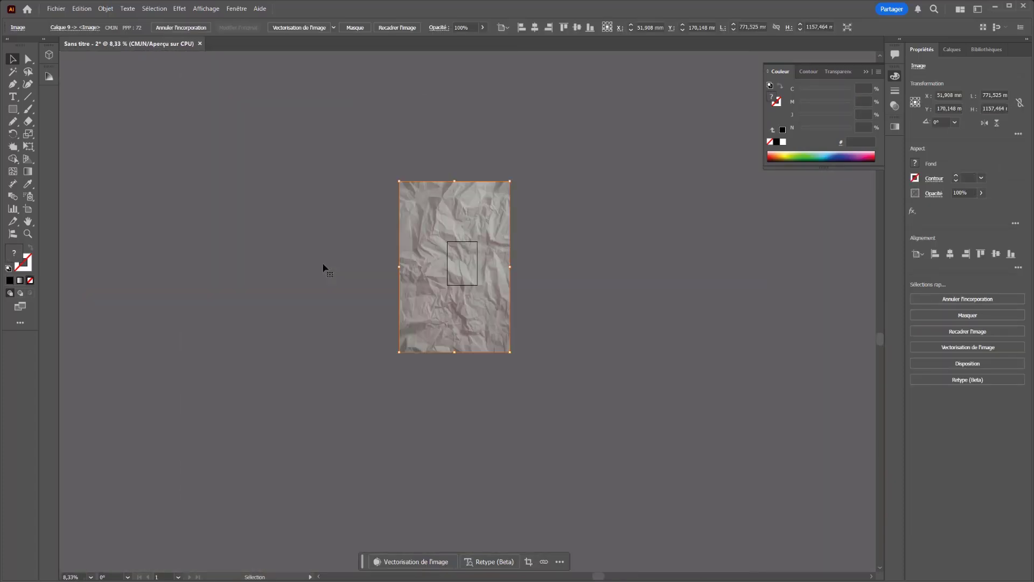
Scale the paper texture down to about 262 × 392 mm and position it so it covers the whole artboard
{"action": "scroll", "coordinate": [324, 264], "scroll_direction": "up", "scroll_amount": 2, "text": "alt"}
{"action": "left_click_drag", "start_coordinate": [695, 440], "coordinate": [541, 211]}
{"action": "left_click_drag", "start_coordinate": [521, 171], "coordinate": [609, 276]}
{"action": "scroll", "coordinate": [649, 254], "scroll_direction": "up", "scroll_amount": 4, "text": "alt"}
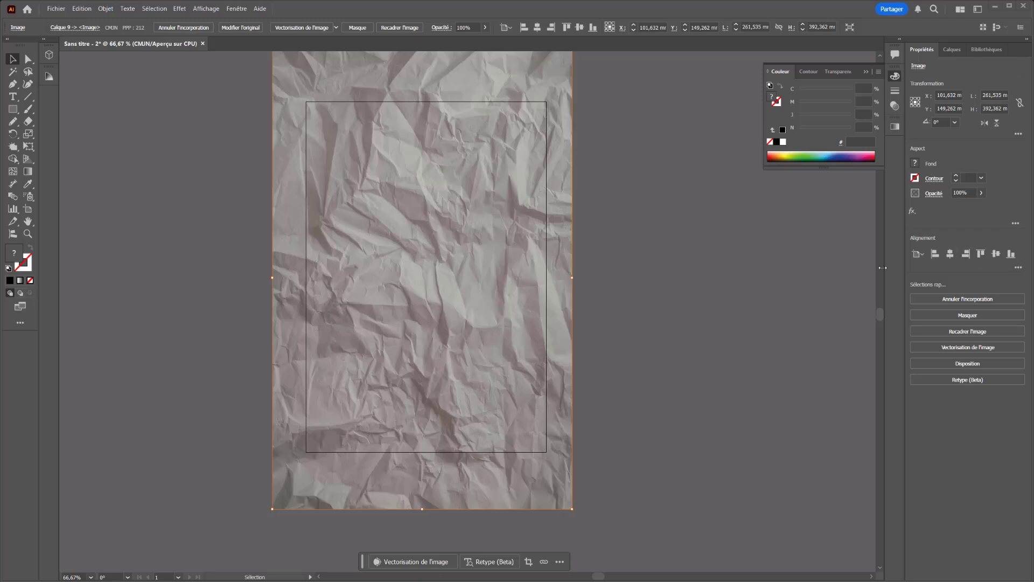
Set the paper texture's blend mode to Obscurcir
{"action": "left_click", "coordinate": [936, 194]}
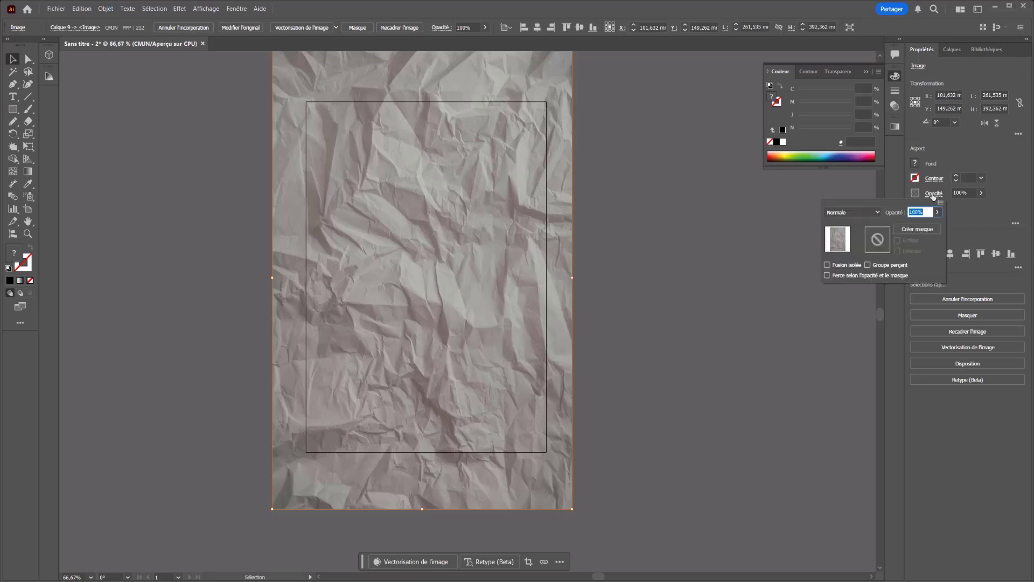
{"action": "left_click", "coordinate": [853, 213]}
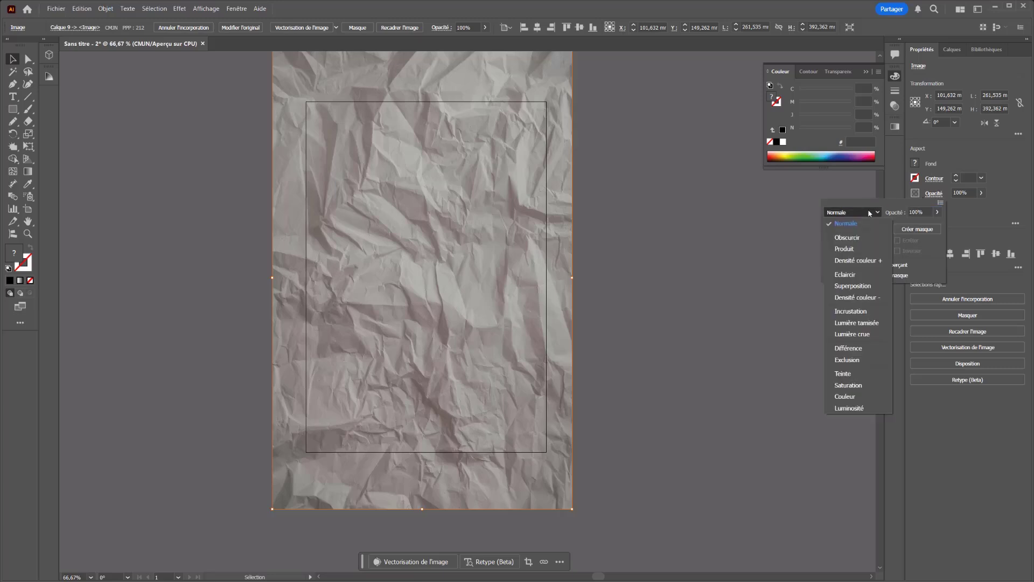
{"action": "left_click", "coordinate": [841, 229]}
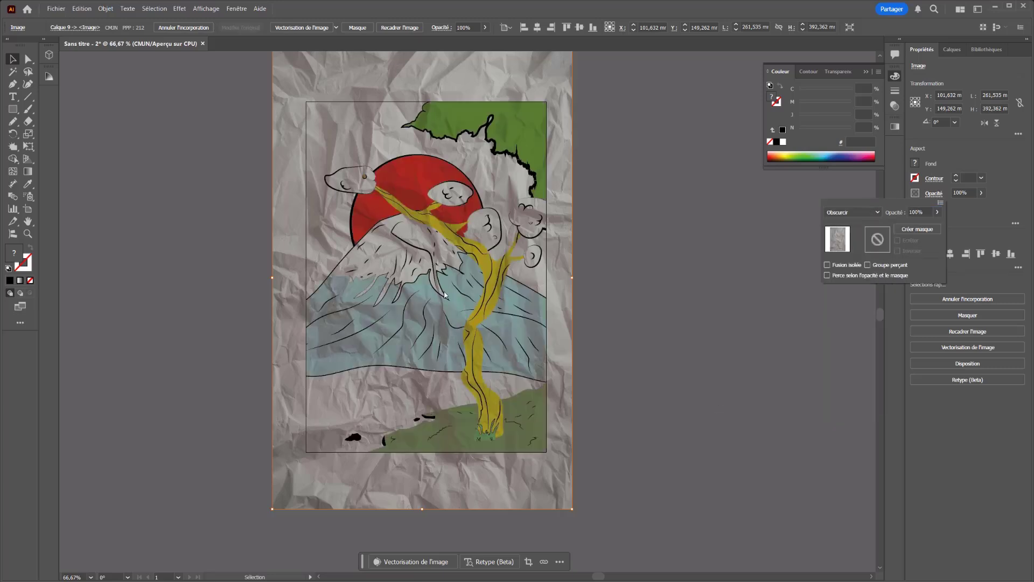
Move the paper texture image into the artwork's clipping group, directly beneath the masking rectangle
{"action": "left_click", "coordinate": [953, 50]}
{"action": "left_click_drag", "start_coordinate": [841, 90], "coordinate": [852, 122]}
{"action": "scroll", "coordinate": [592, 286], "scroll_direction": "up", "scroll_amount": 1}
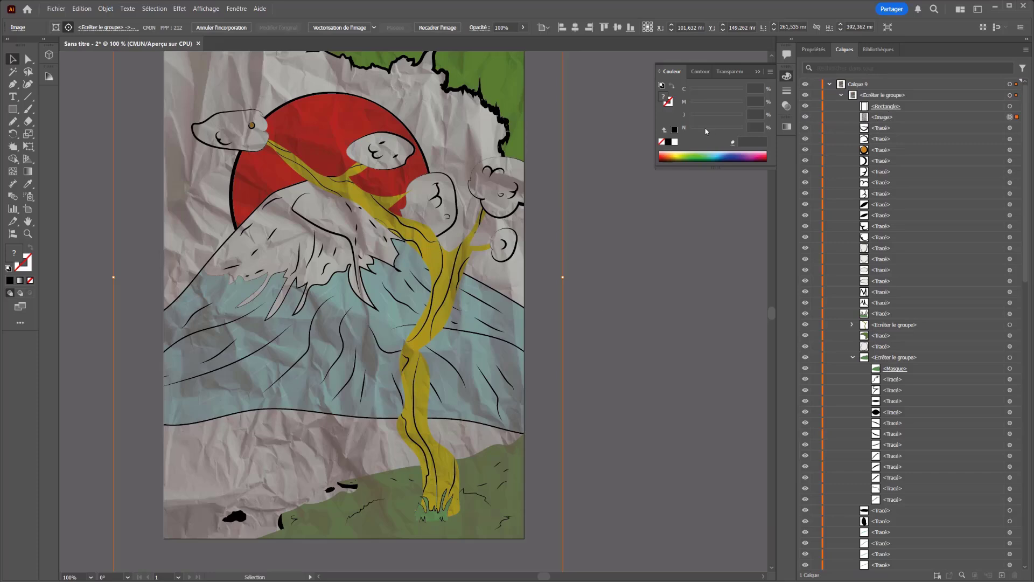
Lower the paper texture's opacity to 23%
{"action": "left_click", "coordinate": [809, 49]}
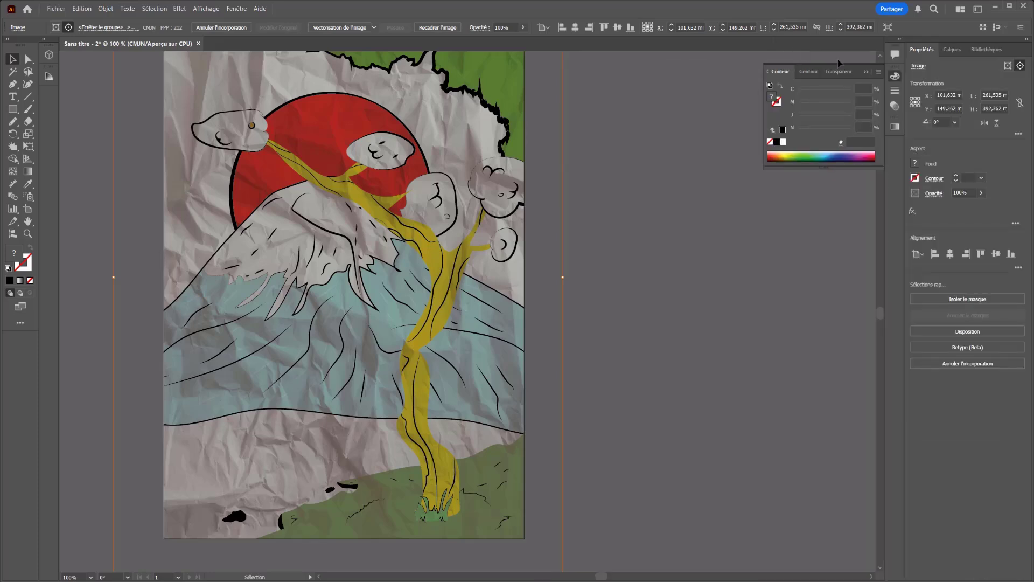
{"action": "left_click", "coordinate": [982, 192]}
{"action": "left_click_drag", "start_coordinate": [982, 206], "coordinate": [956, 206]}
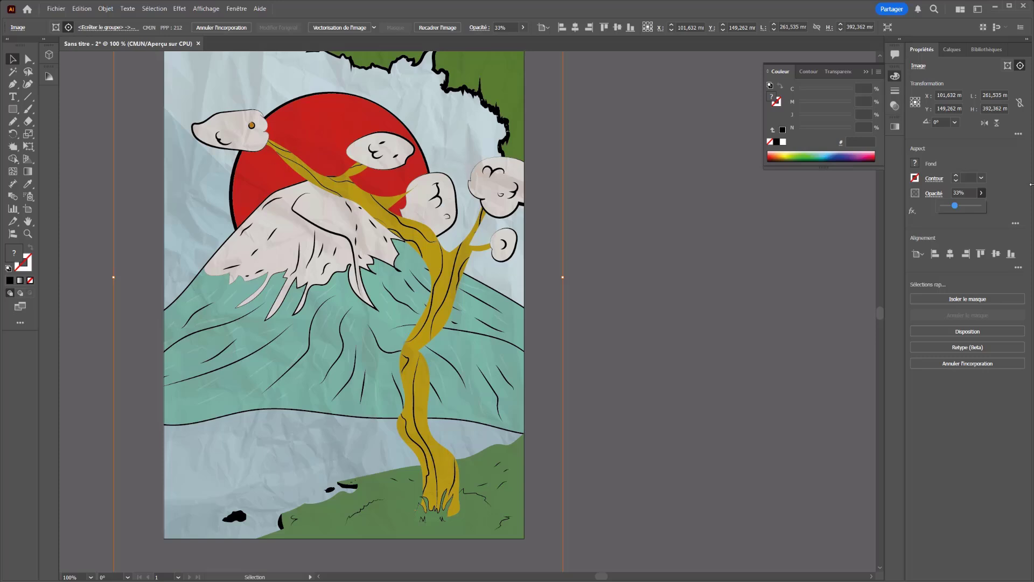
{"action": "left_click_drag", "start_coordinate": [957, 207], "coordinate": [954, 209]}
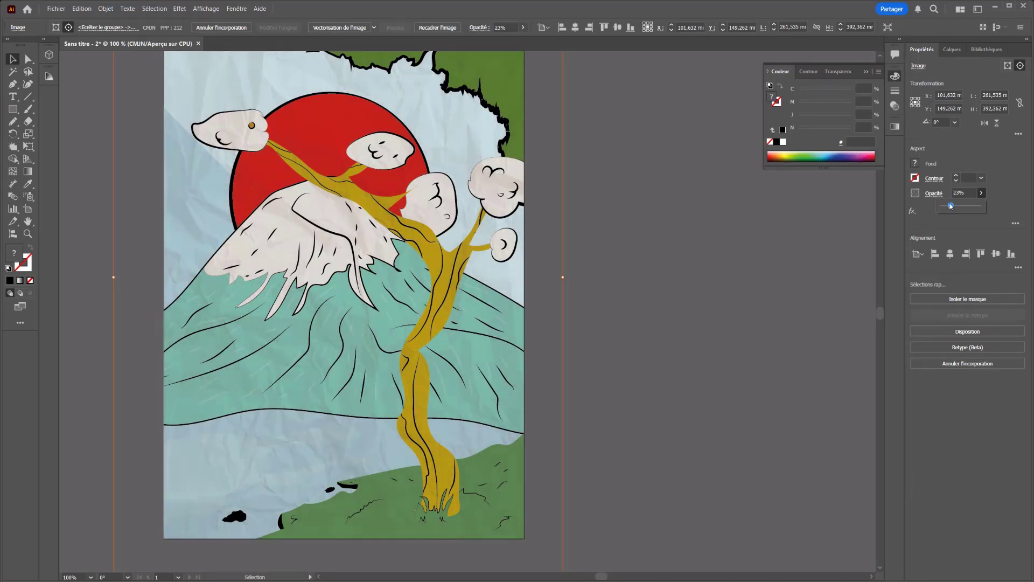
Try the Saturation and Superposition blend modes on the paper texture at 100% opacity
{"action": "left_click", "coordinate": [935, 194]}
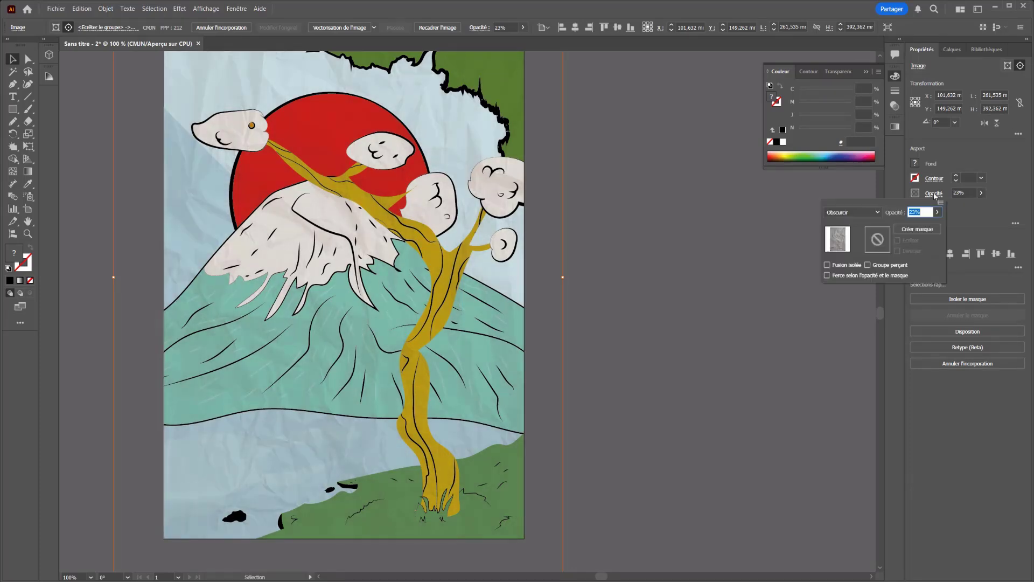
{"action": "left_click", "coordinate": [843, 212]}
{"action": "left_click", "coordinate": [849, 386]}
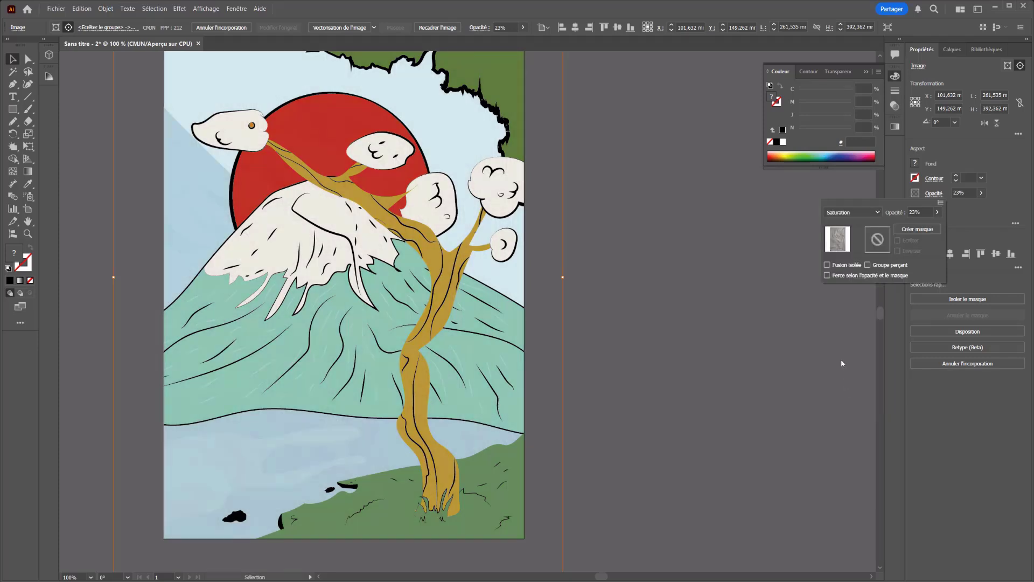
{"action": "left_click", "coordinate": [937, 212]}
{"action": "left_click_drag", "start_coordinate": [906, 225], "coordinate": [937, 225]}
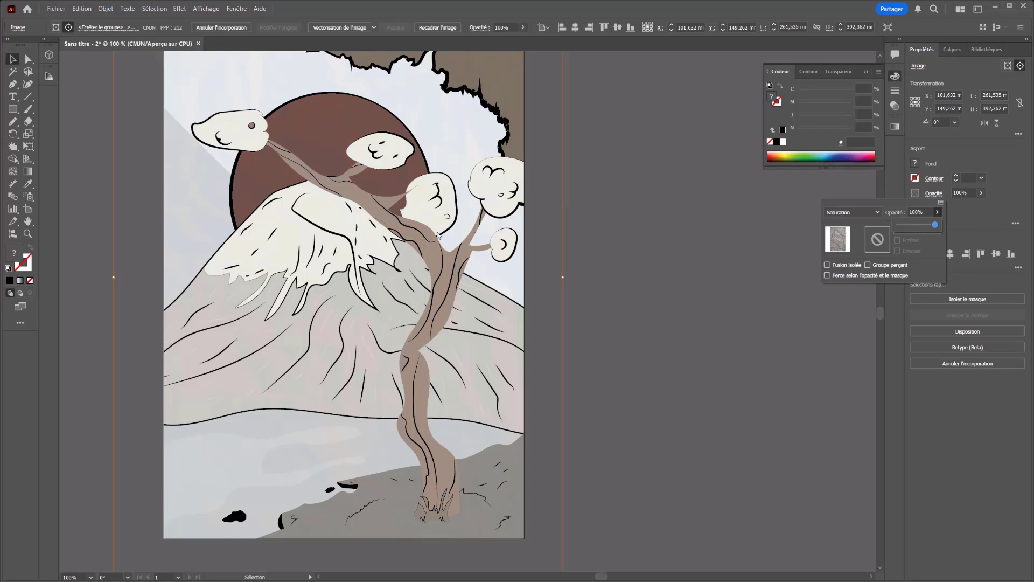
{"action": "left_click", "coordinate": [853, 213]}
{"action": "left_click", "coordinate": [846, 278]}
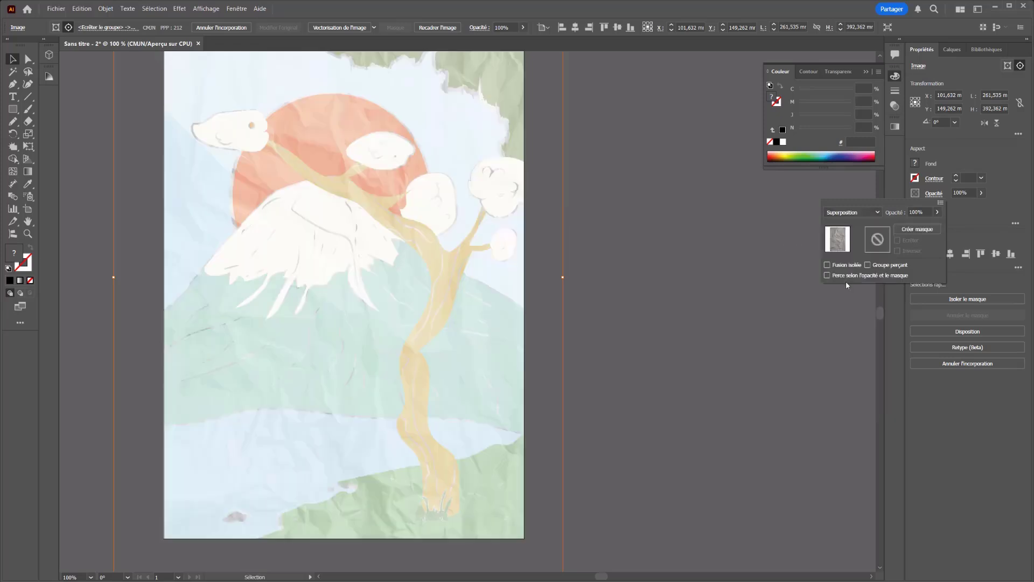
Set the paper texture's blend mode to Produit and its opacity to 26%, and deselect it
{"action": "left_click", "coordinate": [843, 215]}
{"action": "left_click", "coordinate": [841, 248]}
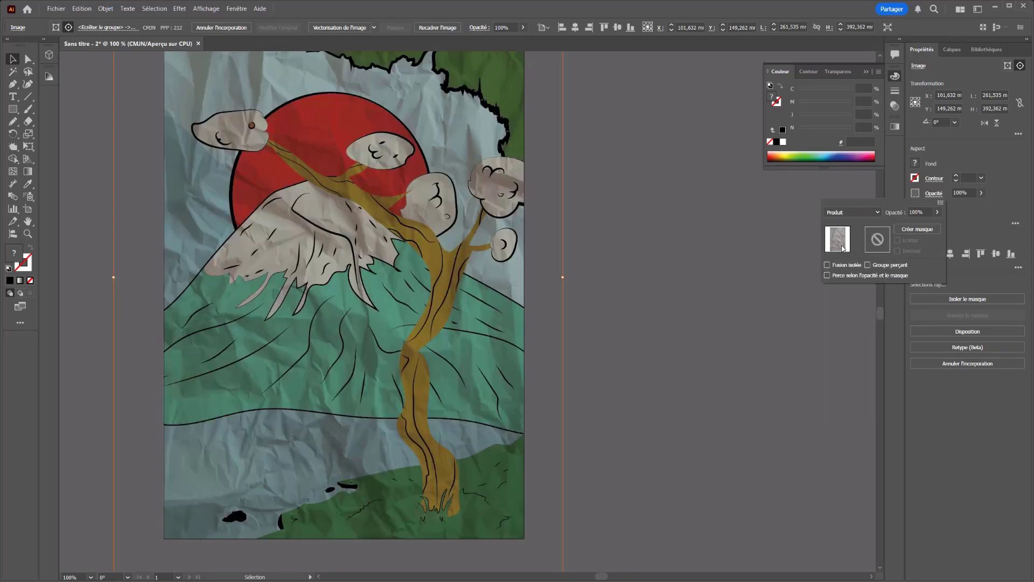
{"action": "left_click", "coordinate": [938, 212]}
{"action": "left_click_drag", "start_coordinate": [941, 224], "coordinate": [911, 229]}
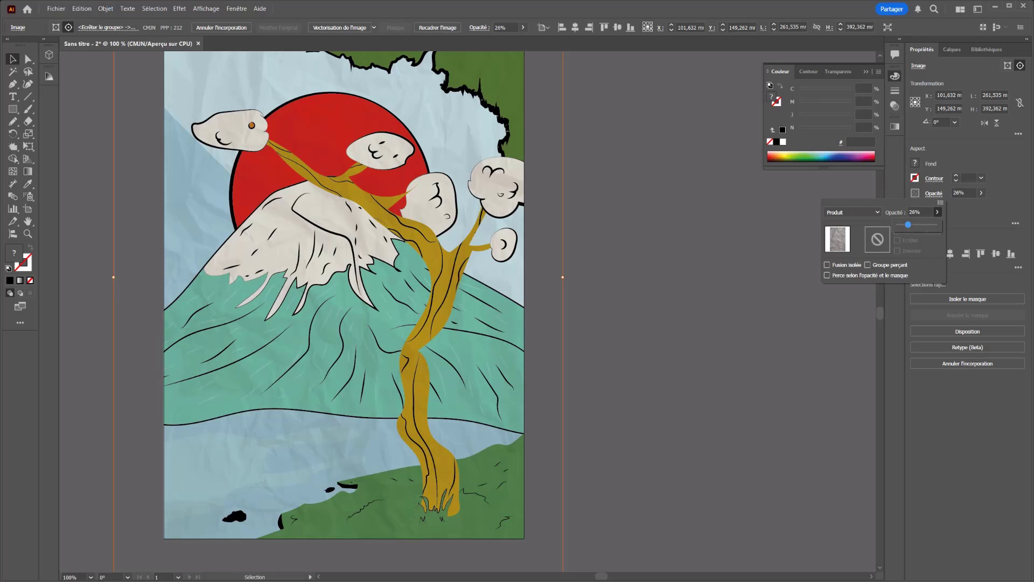
{"action": "left_click", "coordinate": [14, 60]}
{"action": "scroll", "coordinate": [122, 122], "scroll_direction": "down", "scroll_amount": 1}
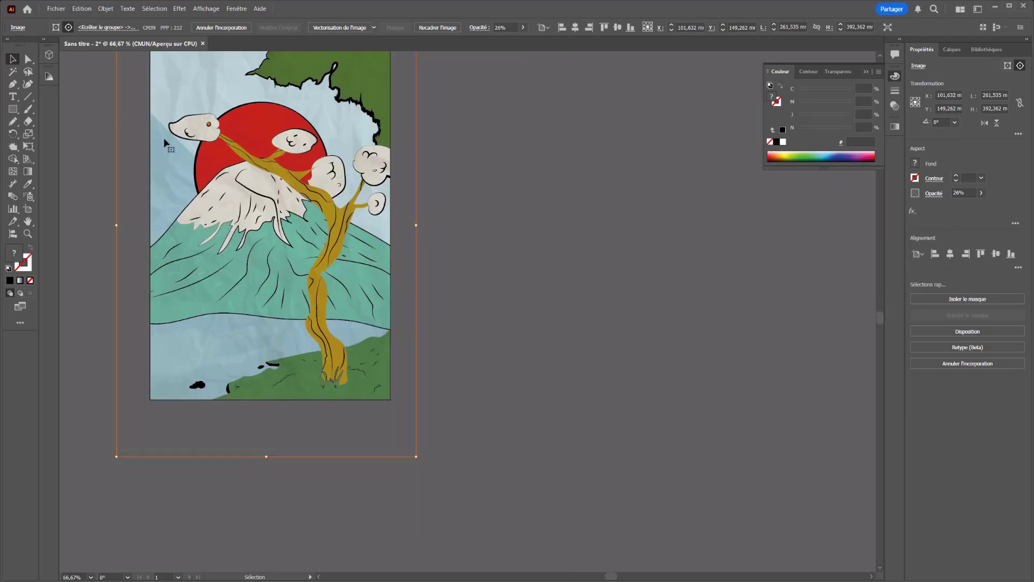
{"action": "left_click_drag", "start_coordinate": [396, 164], "coordinate": [524, 232]}
{"action": "left_click", "coordinate": [118, 257]}
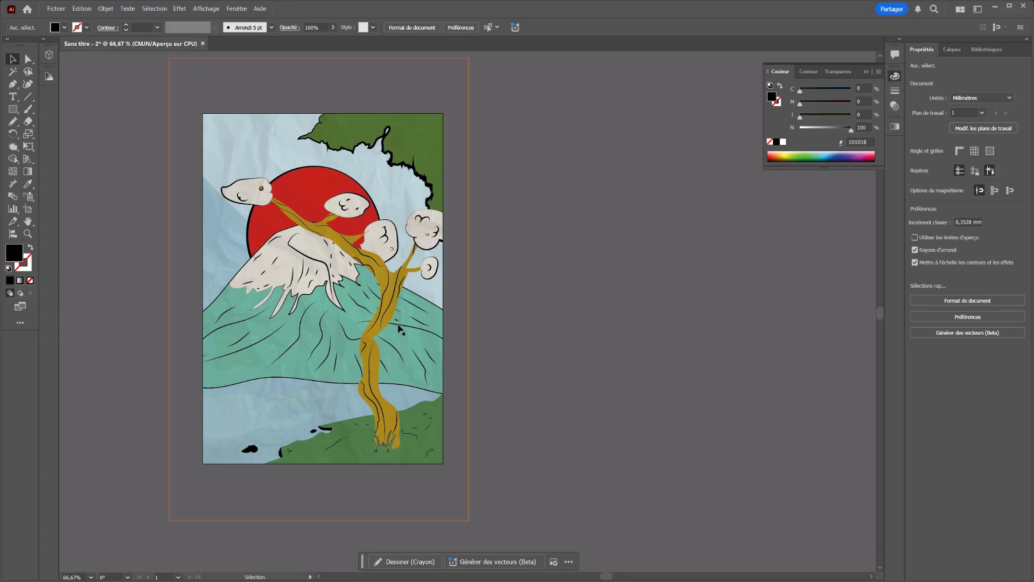
Try to select the range of foliage and tree paths inside the artwork's clipping group, including the tree's clipping subgroup
{"action": "left_click", "coordinate": [262, 228]}
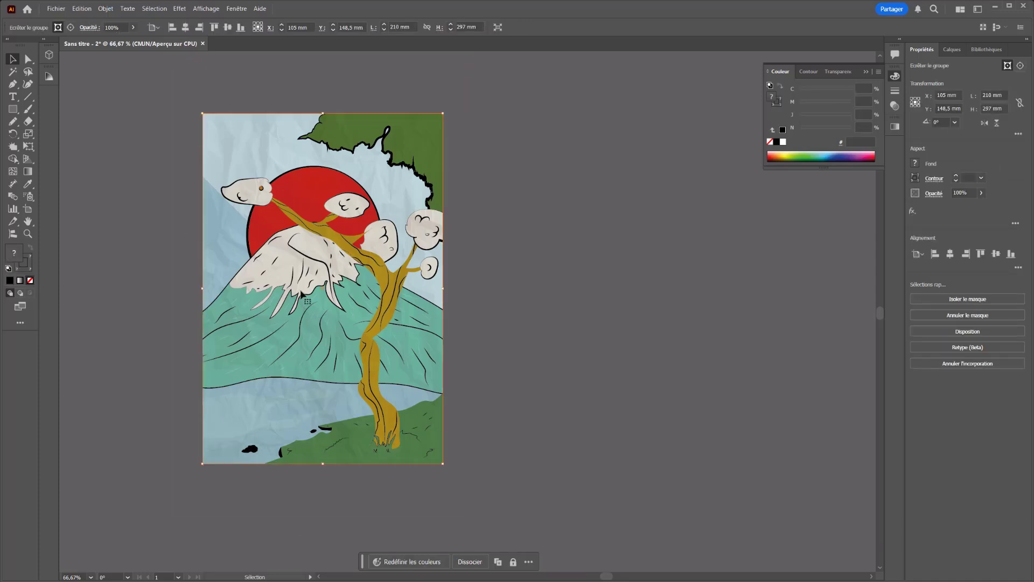
{"action": "left_click", "coordinate": [28, 59]}
{"action": "left_click", "coordinate": [953, 49]}
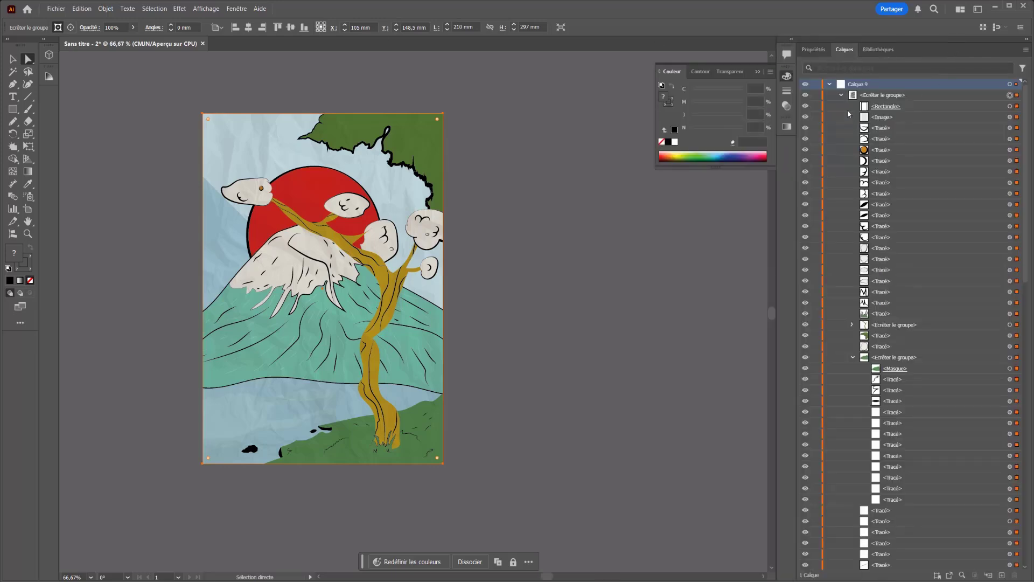
{"action": "left_click", "coordinate": [853, 358]}
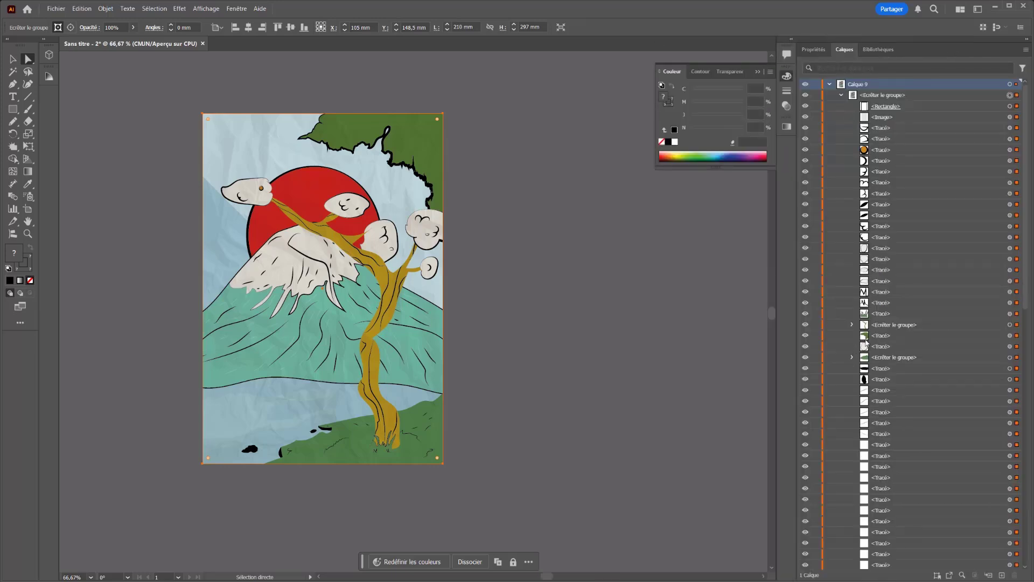
{"action": "left_click", "coordinate": [877, 325]}
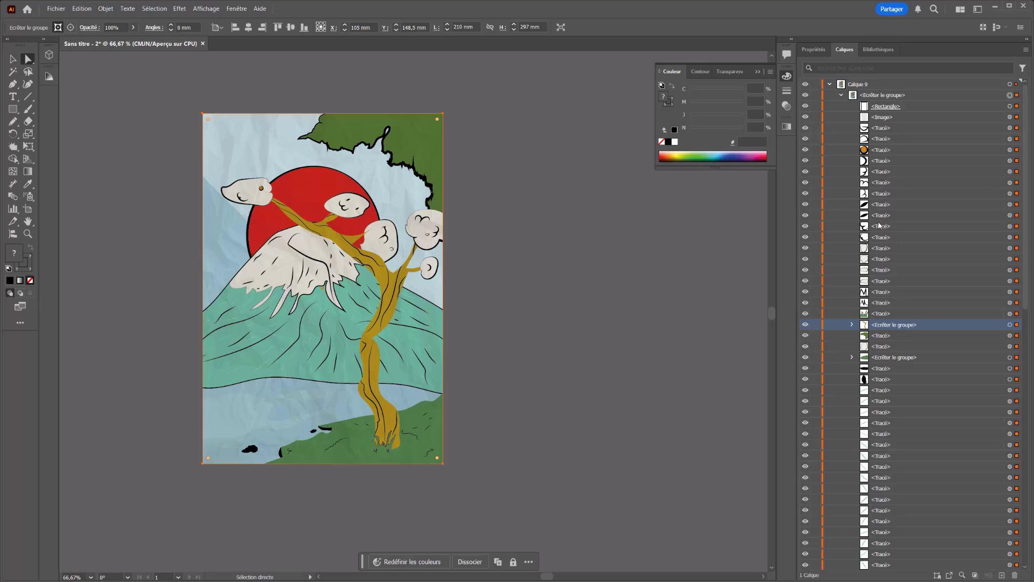
{"action": "left_click", "coordinate": [879, 185], "text": "shift"}
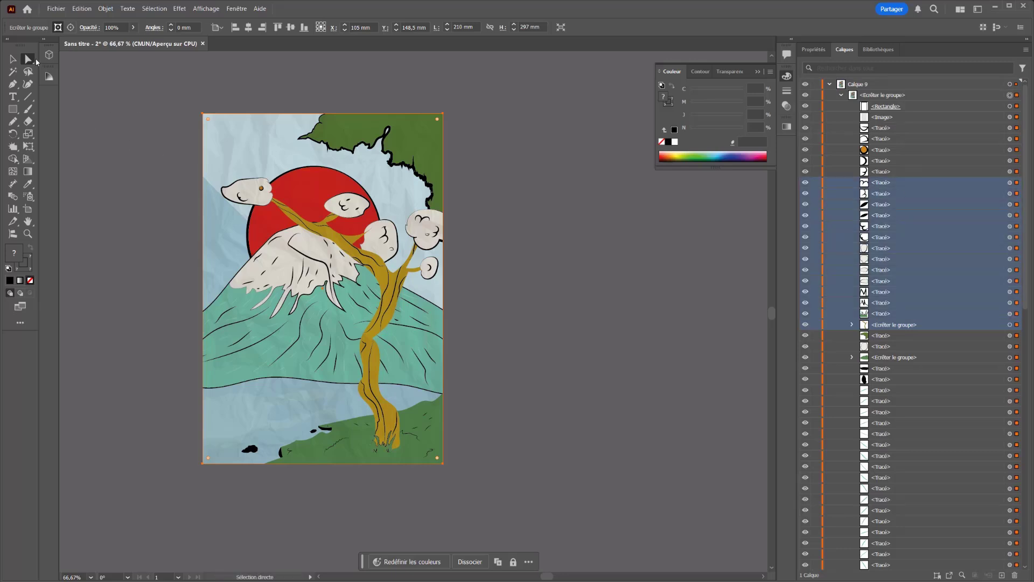
{"action": "left_click", "coordinate": [12, 61]}
{"action": "left_click", "coordinate": [1017, 183]}
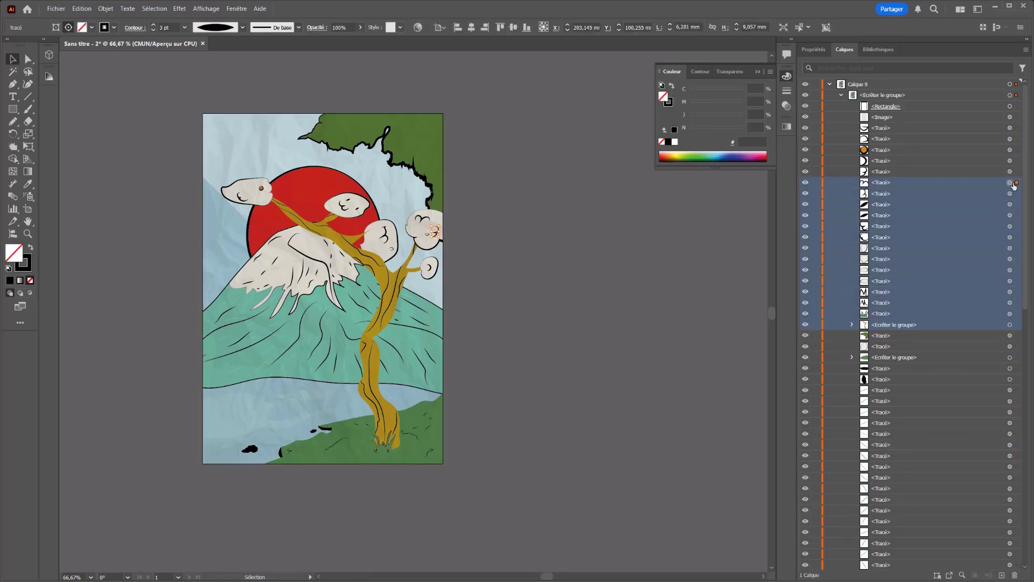
{"action": "left_click", "coordinate": [539, 280]}
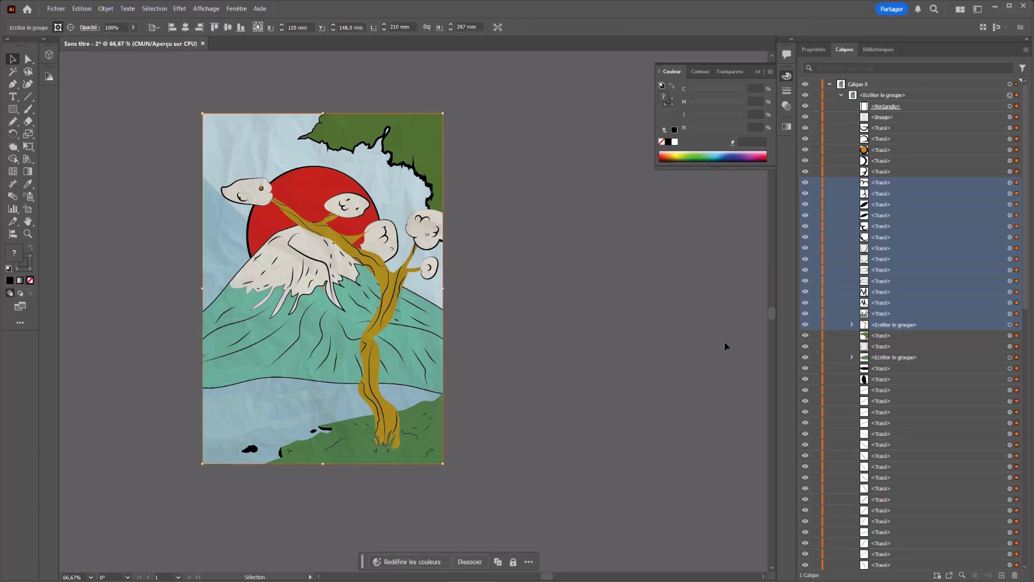